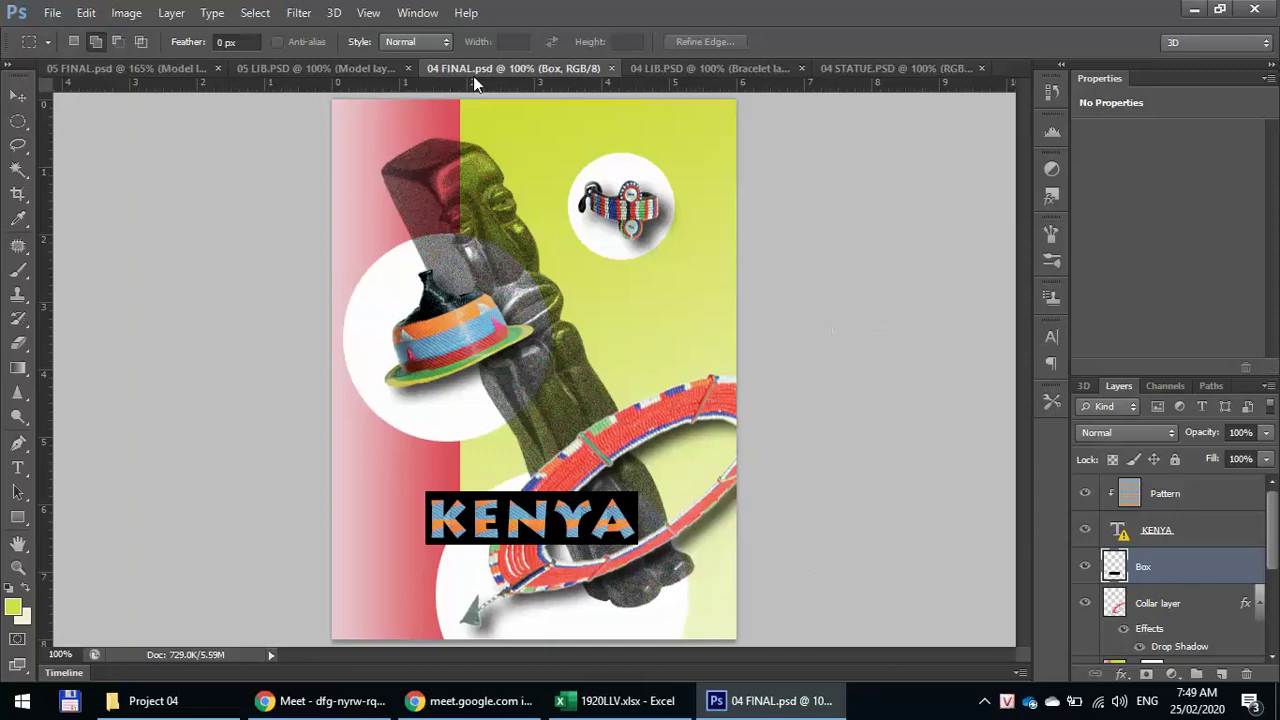
- Float 04 FINAL.psd in its own window beside the statue image and check its pixel dimensions, document size and resolution
drag(478, 64, 872, 94)
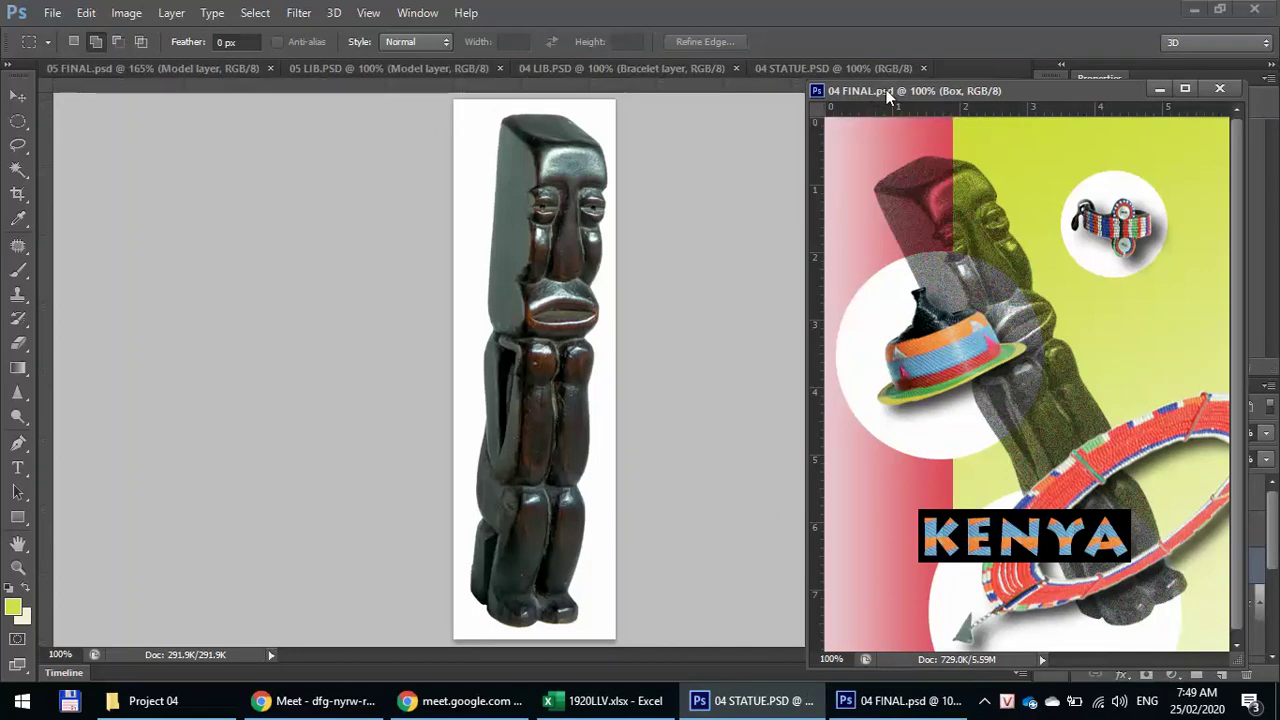
click(128, 15)
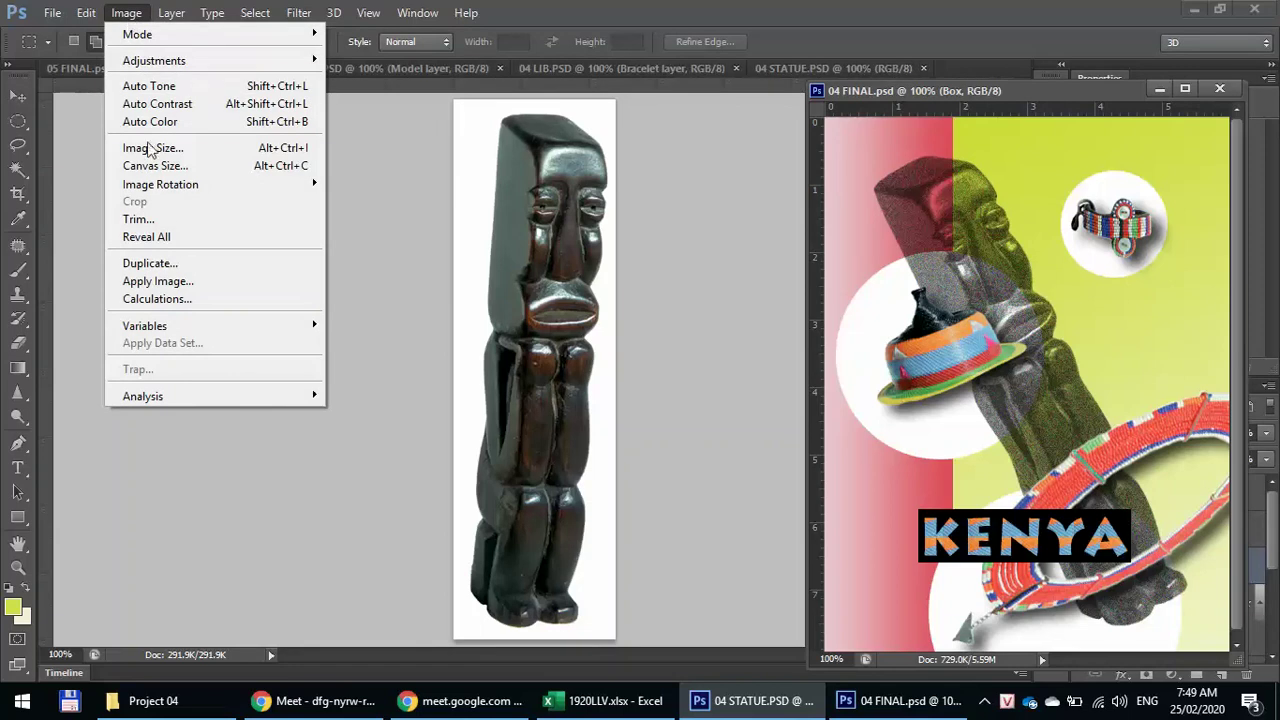
click(152, 148)
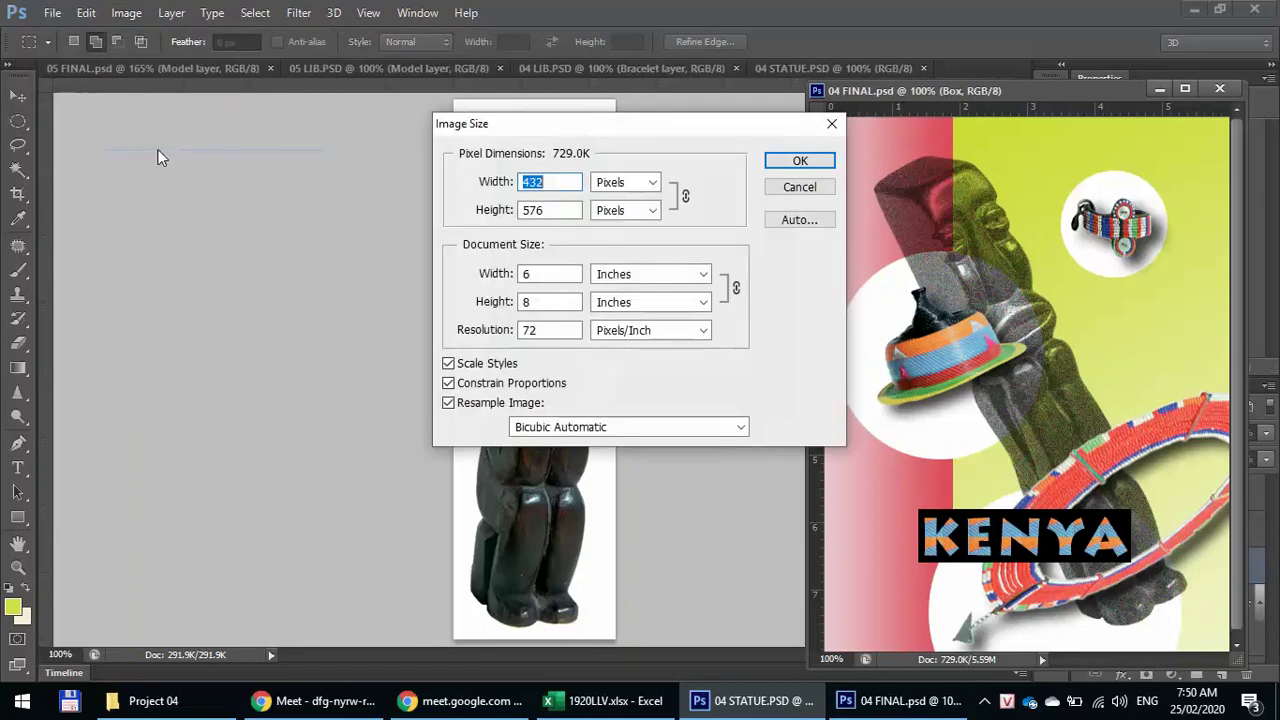
click(564, 181)
click(543, 331)
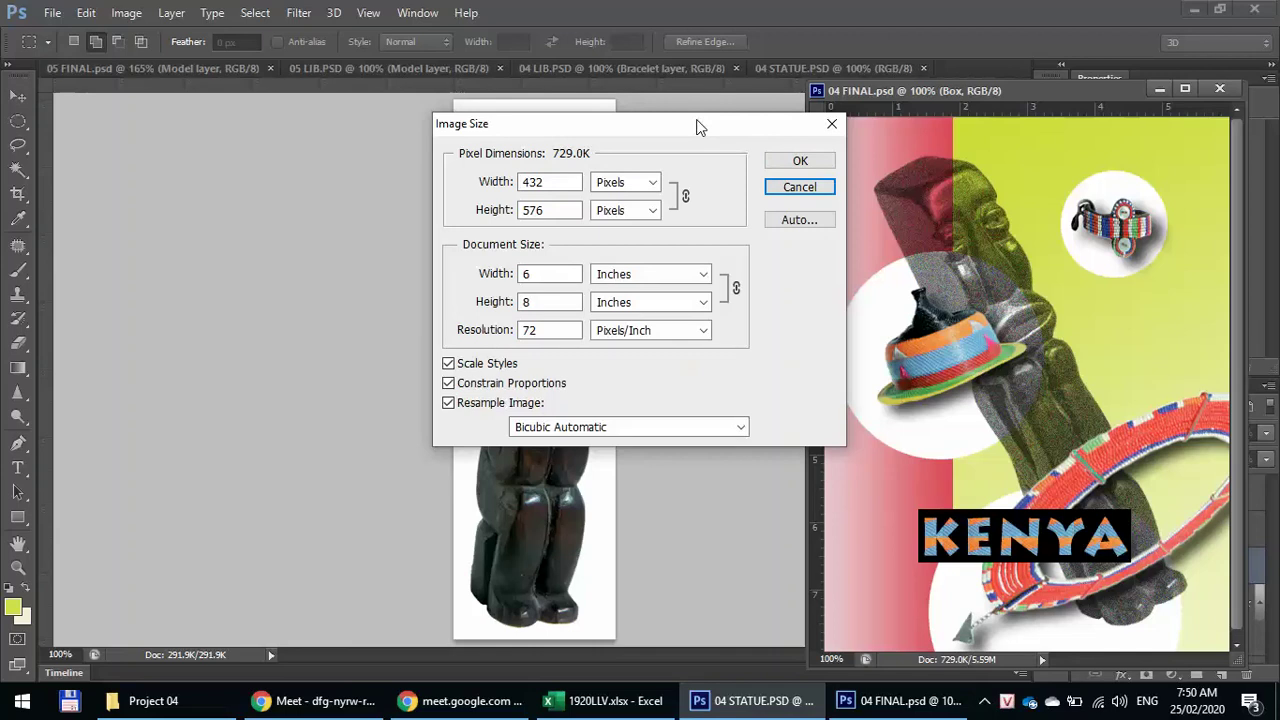
click(831, 123)
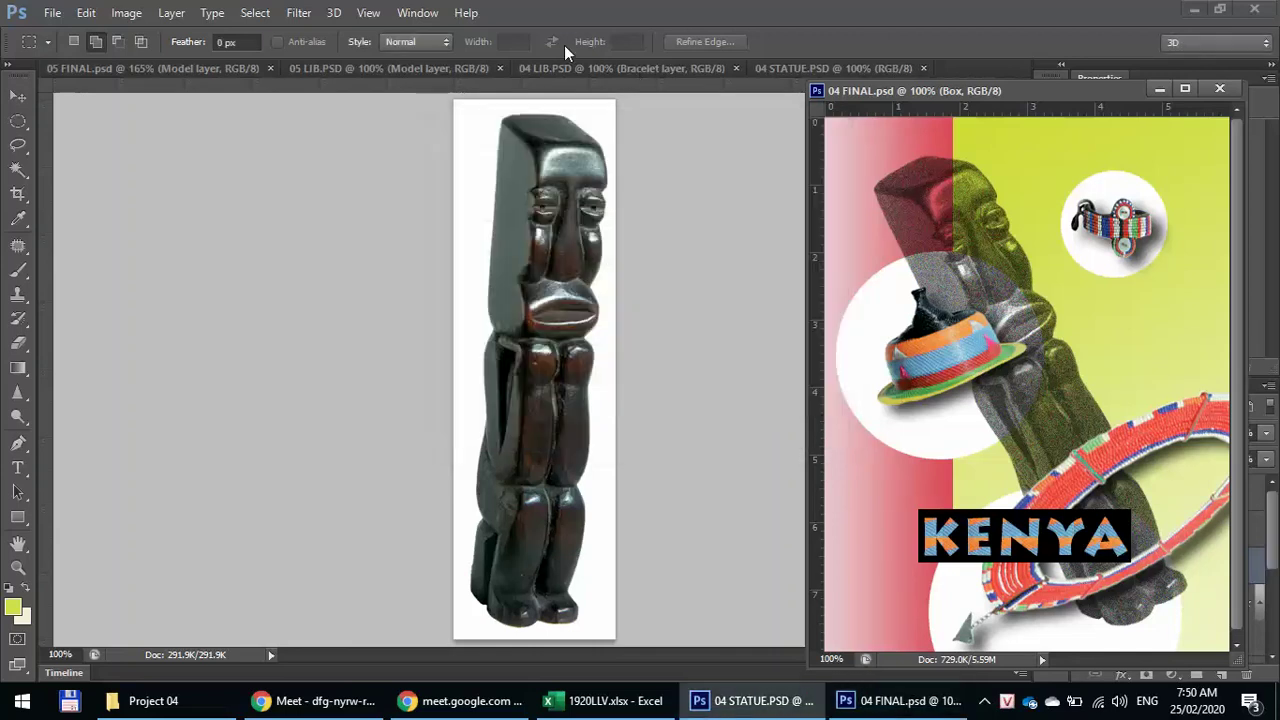
click(466, 13)
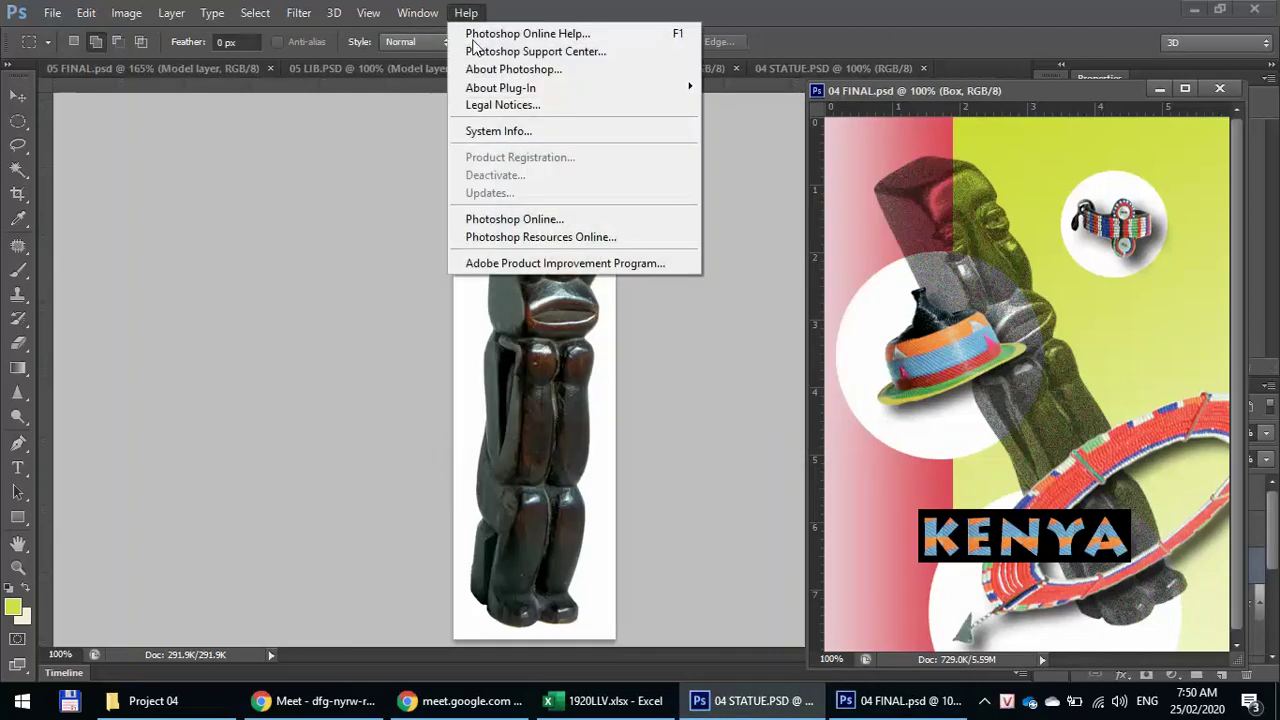
click(508, 264)
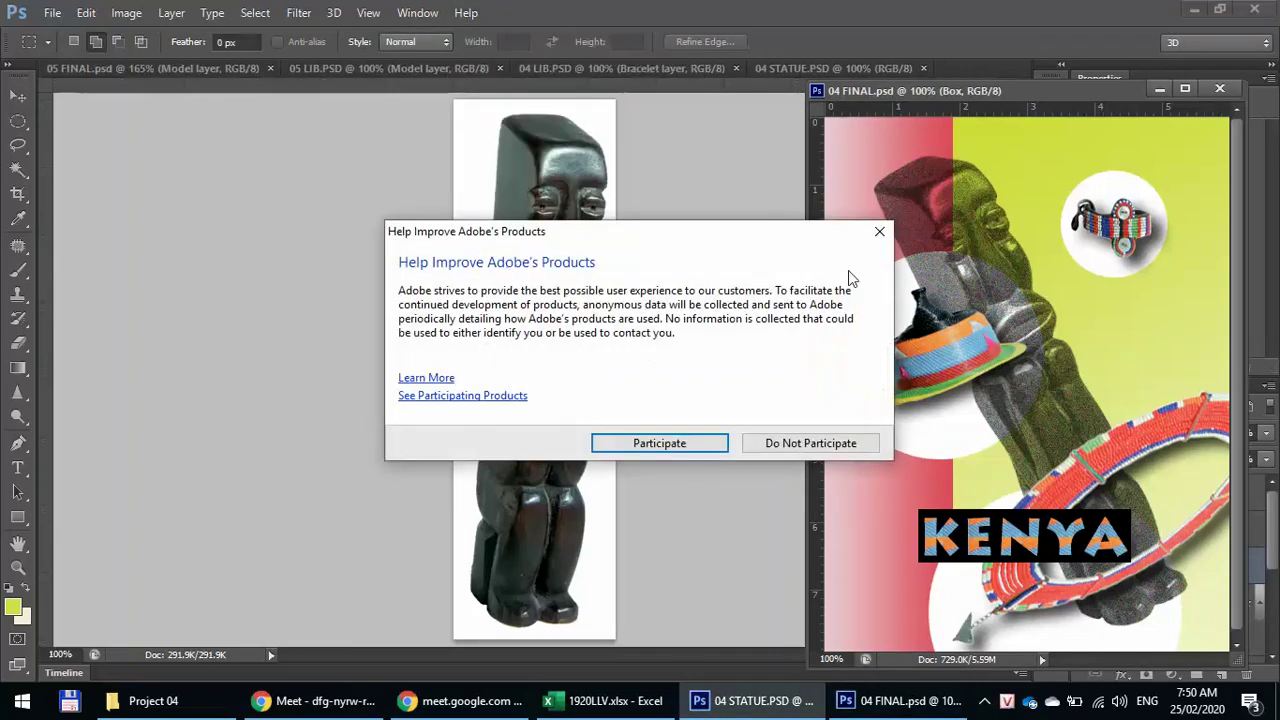
click(879, 232)
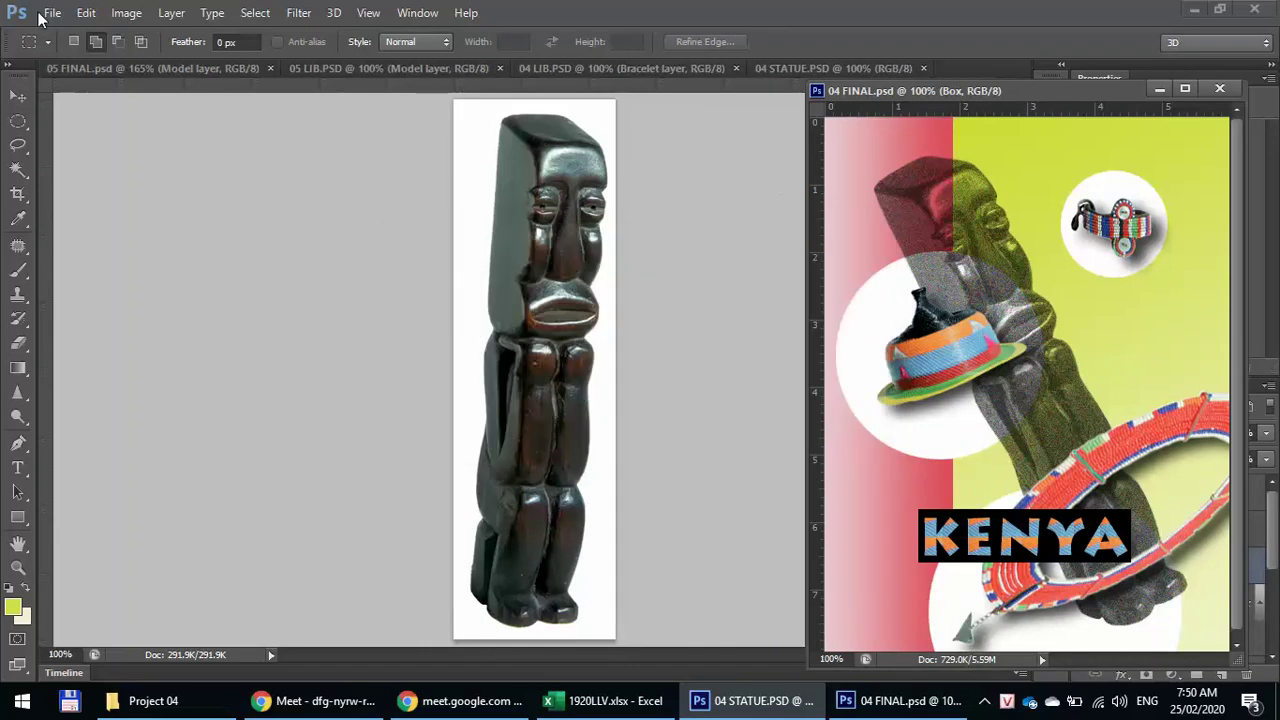
- Review the presets offered for a new document, including those based on the open files, and leave without creating one
click(40, 15)
click(70, 38)
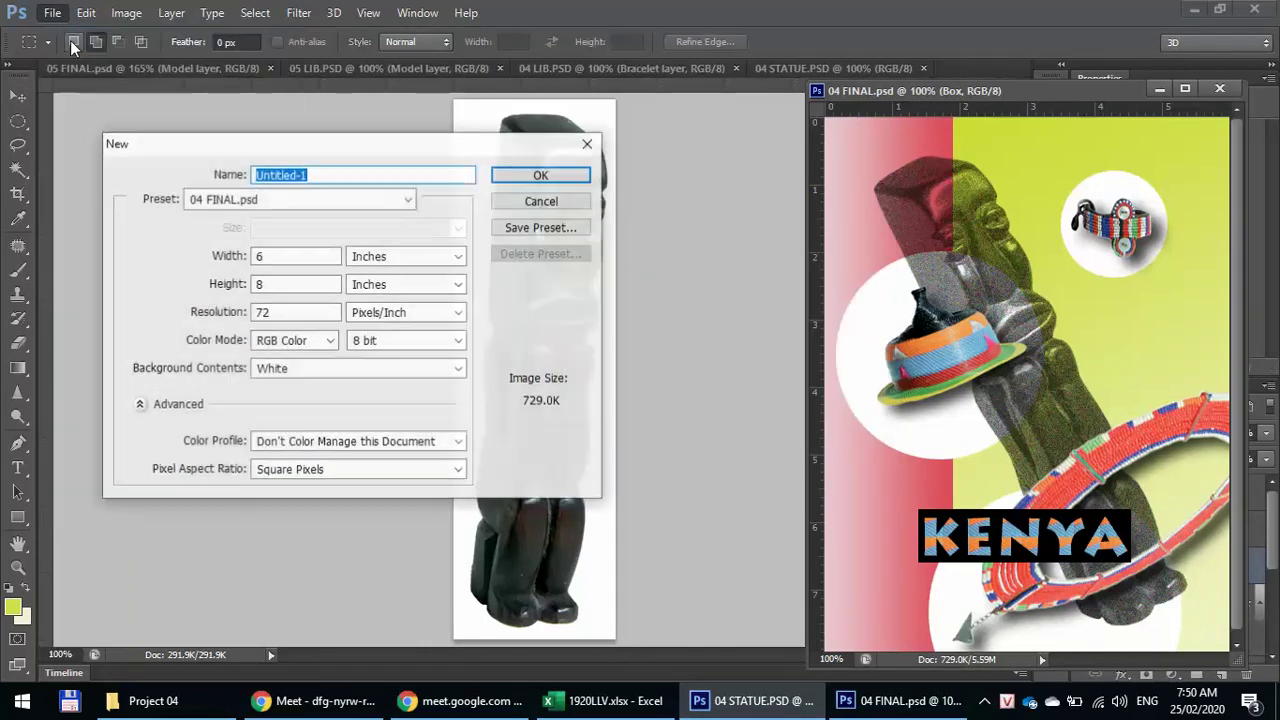
click(406, 201)
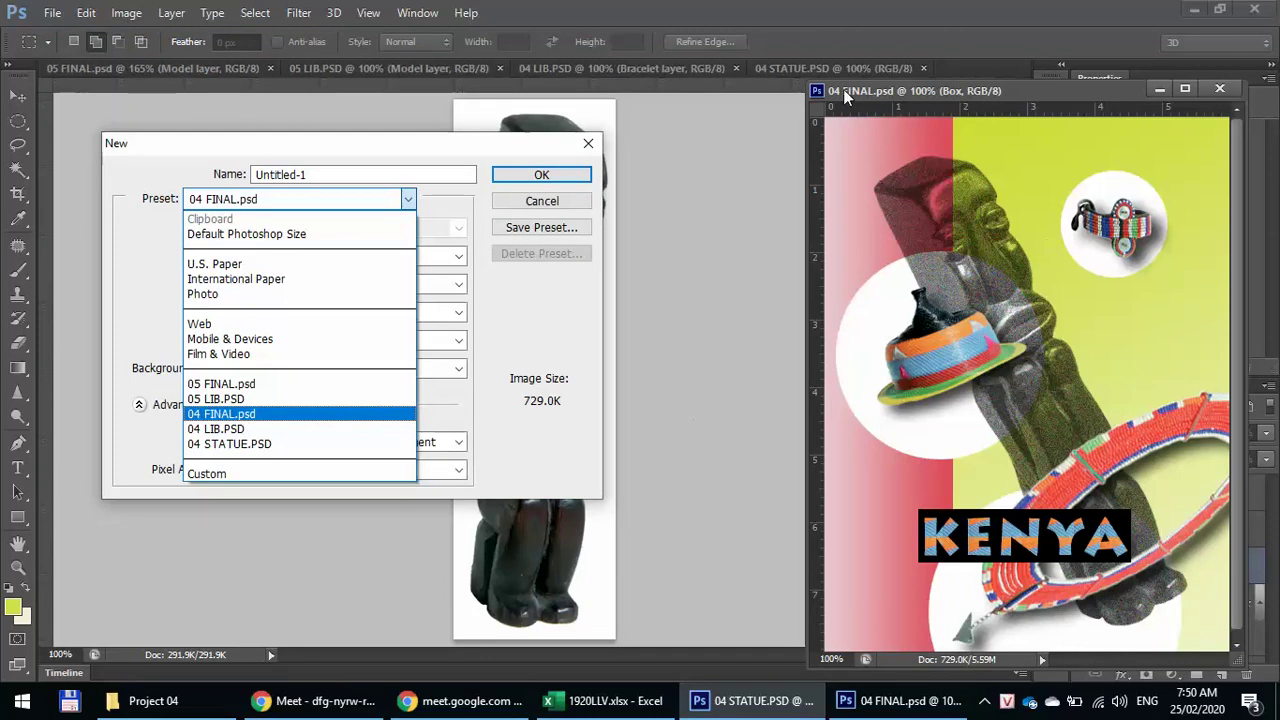
click(542, 201)
click(542, 201)
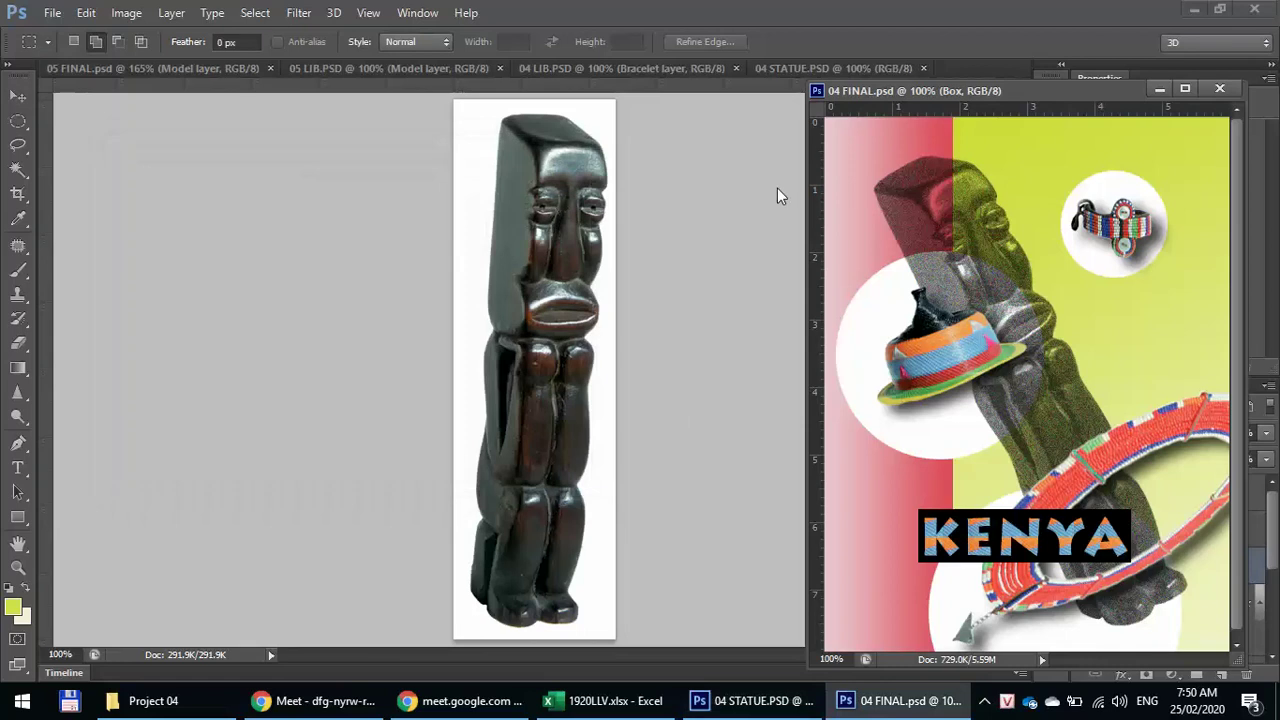
- Try to create a new document matching 04 FINAL.psd by selecting its whole canvas and using the Clipboard preset
key(ctrl+a)
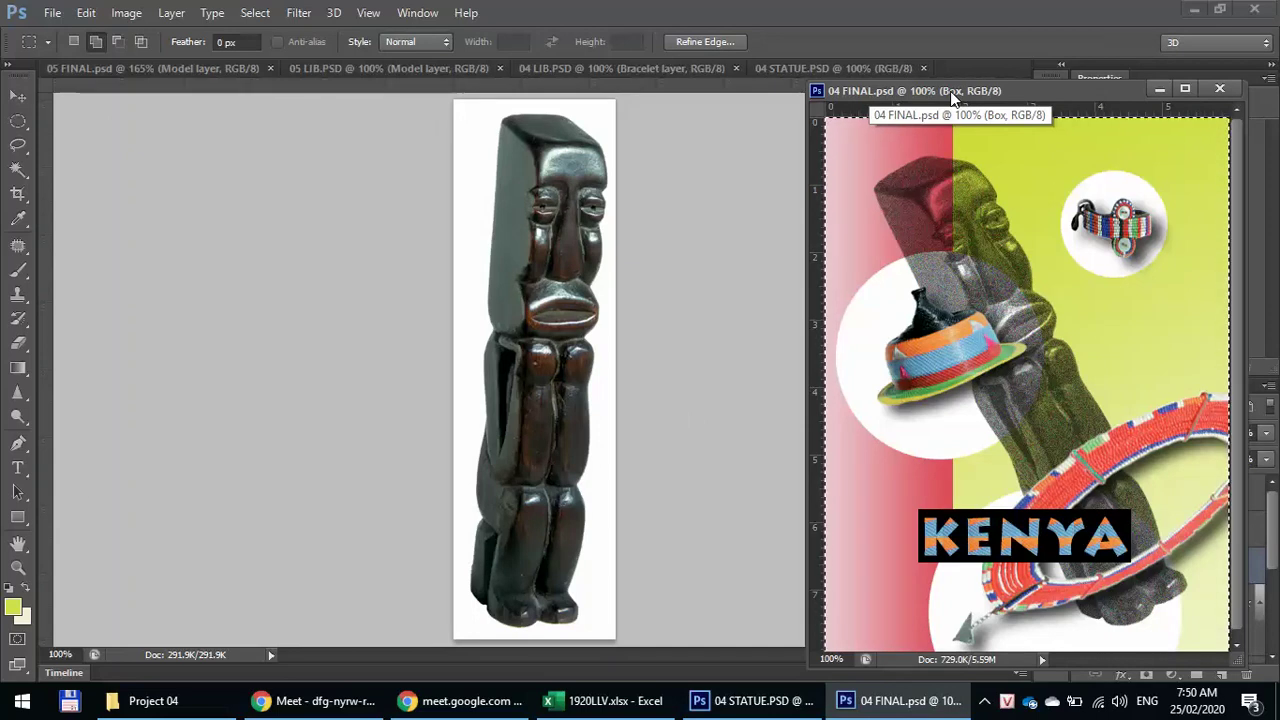
click(53, 13)
click(60, 37)
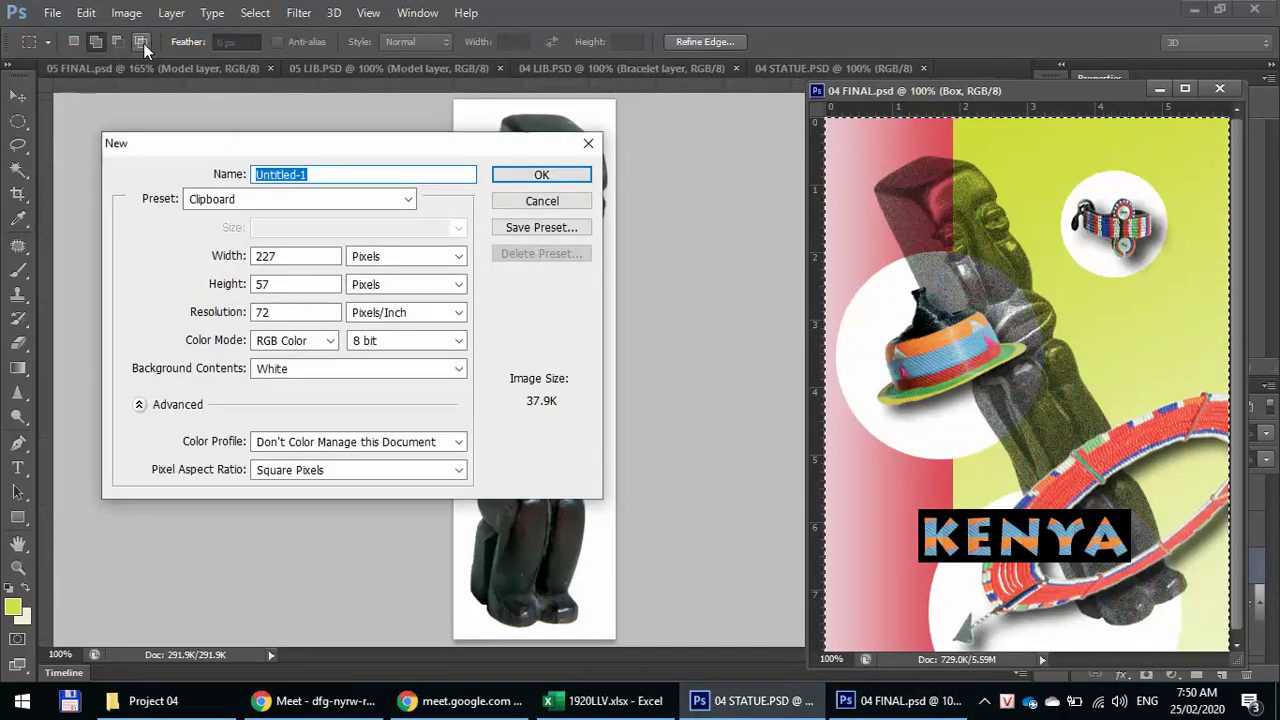
click(218, 200)
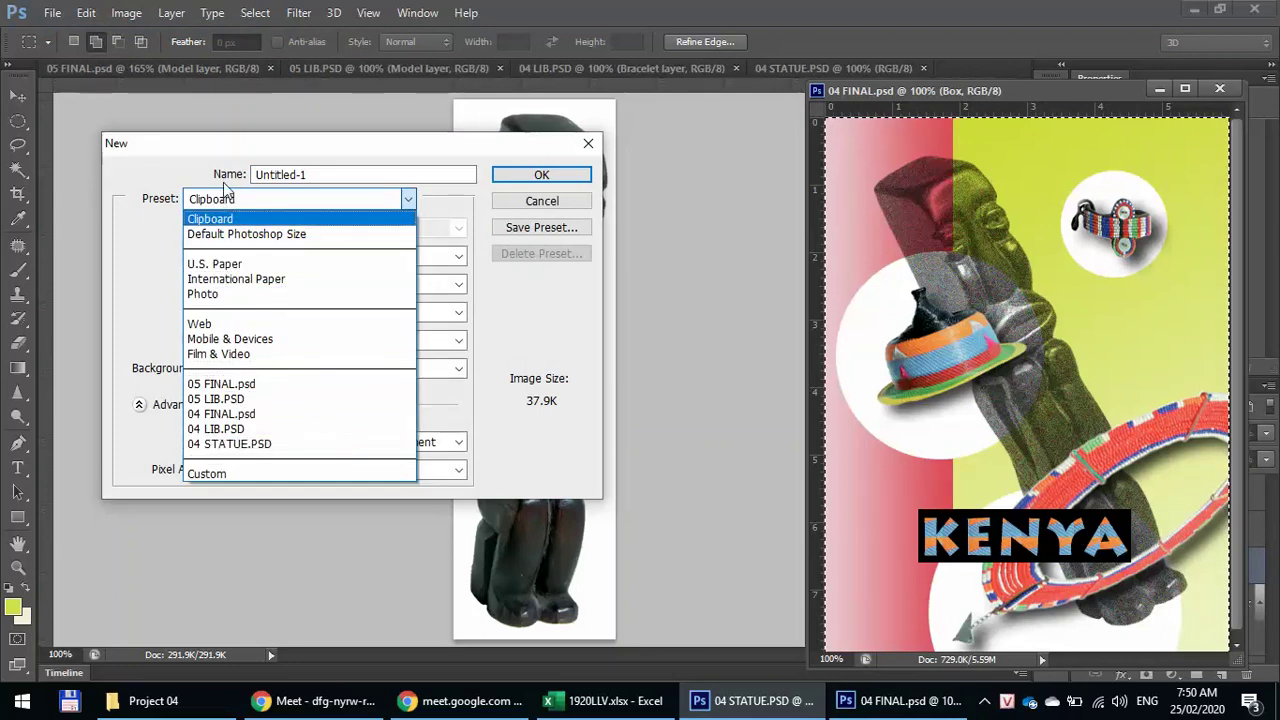
click(198, 220)
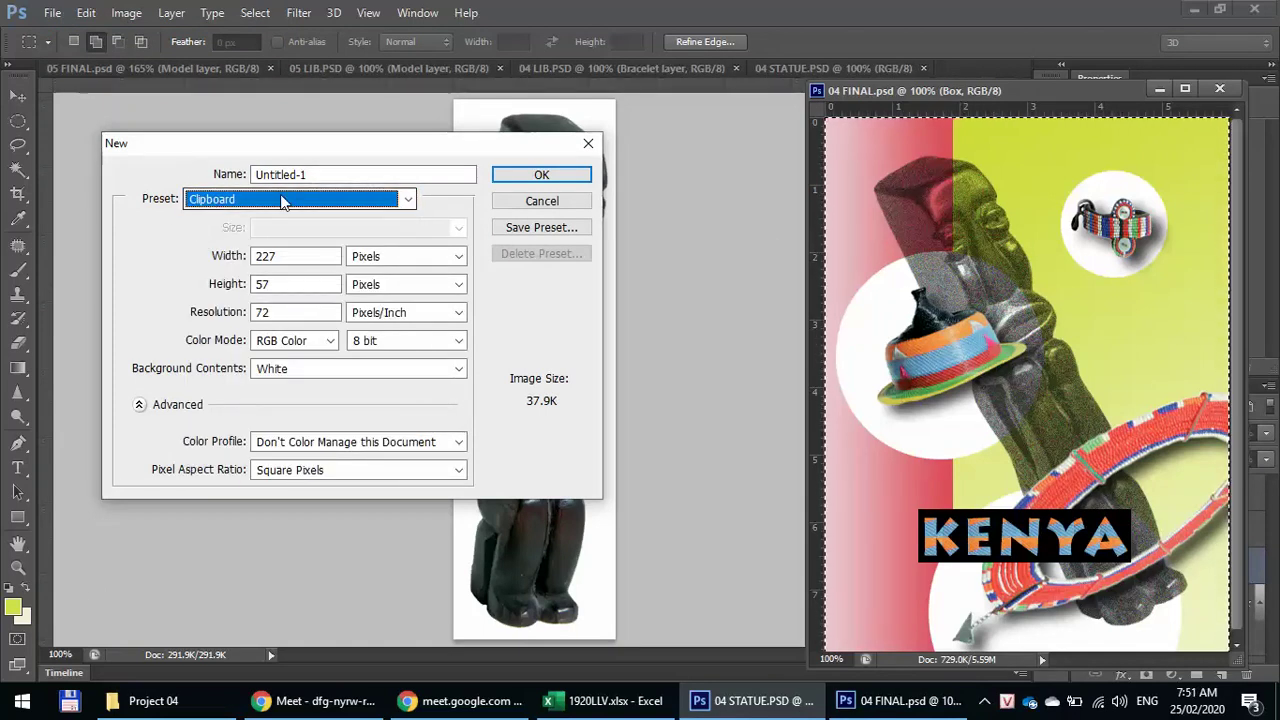
click(506, 180)
click(506, 178)
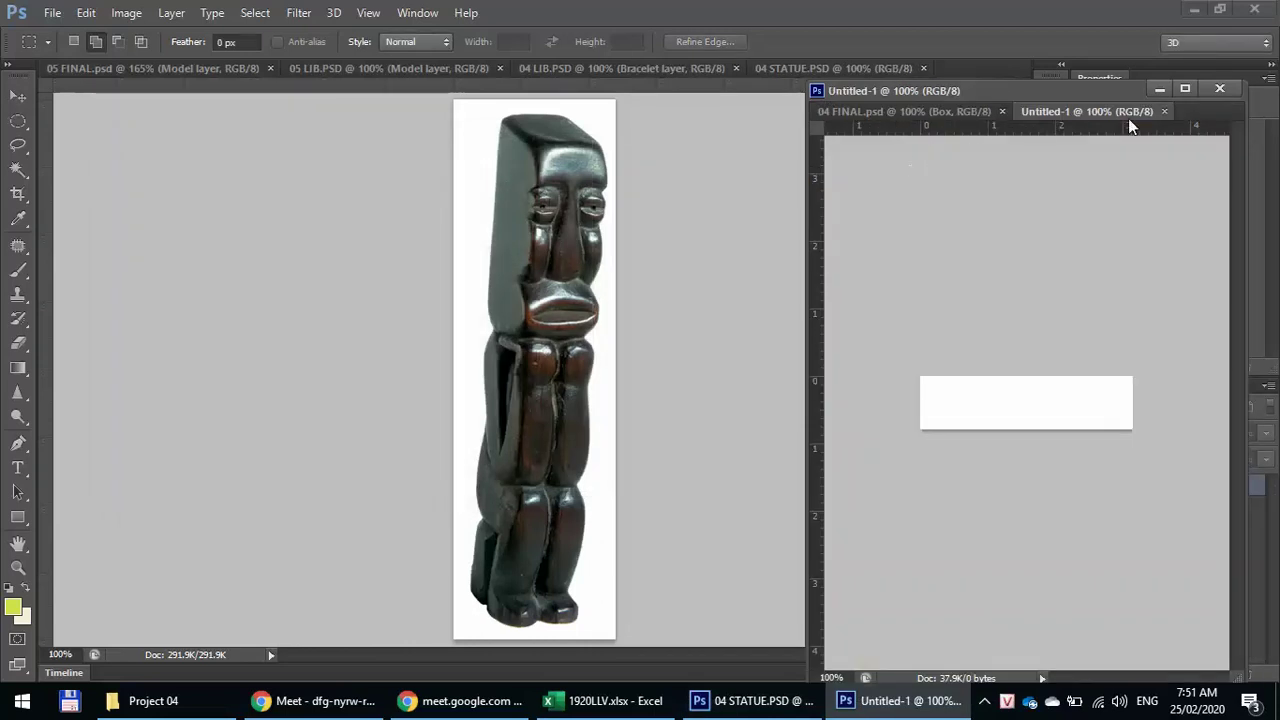
click(1164, 111)
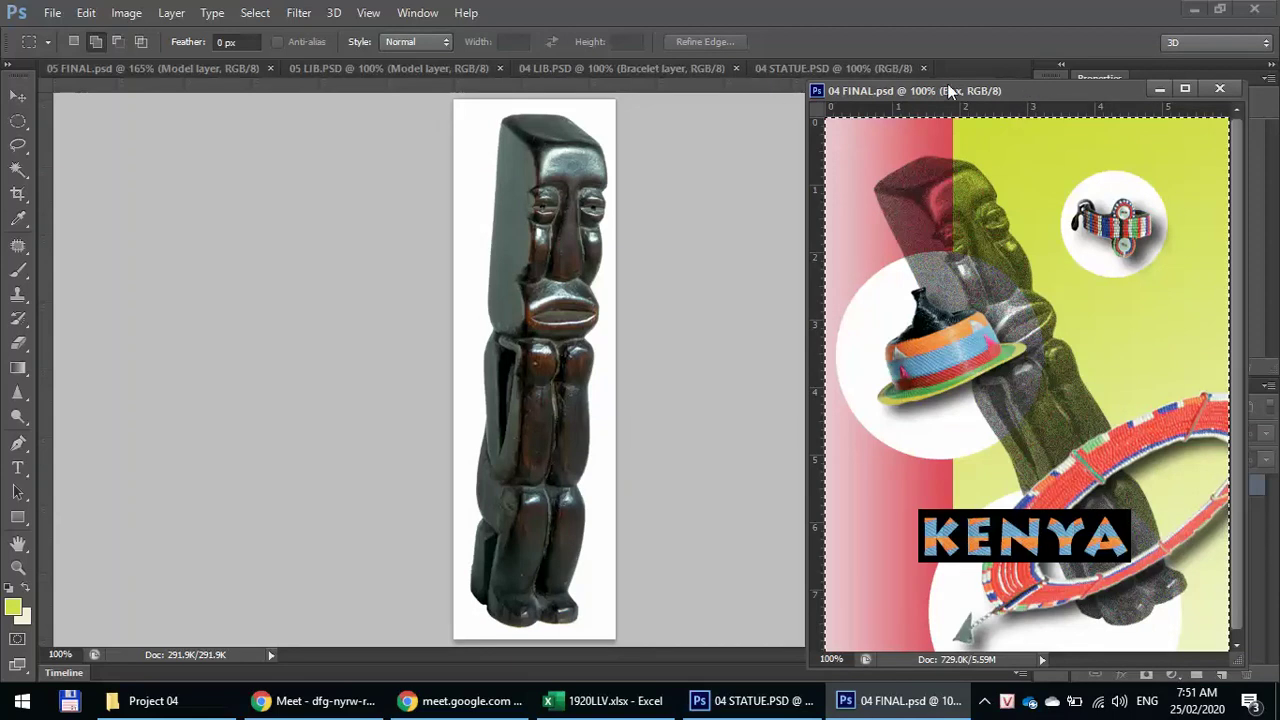
- Cycle 04 FINAL.psd through the screen modes with its selection cleared, and close the document
click(1183, 90)
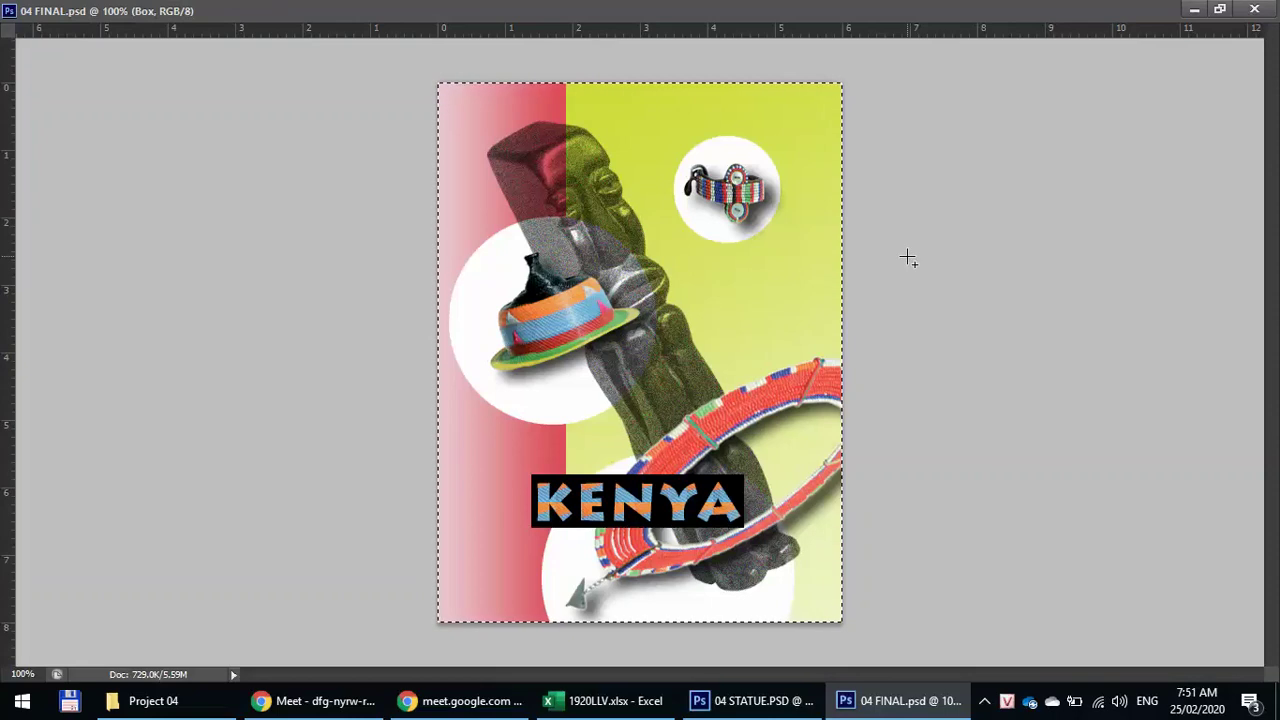
key(ctrl+d)
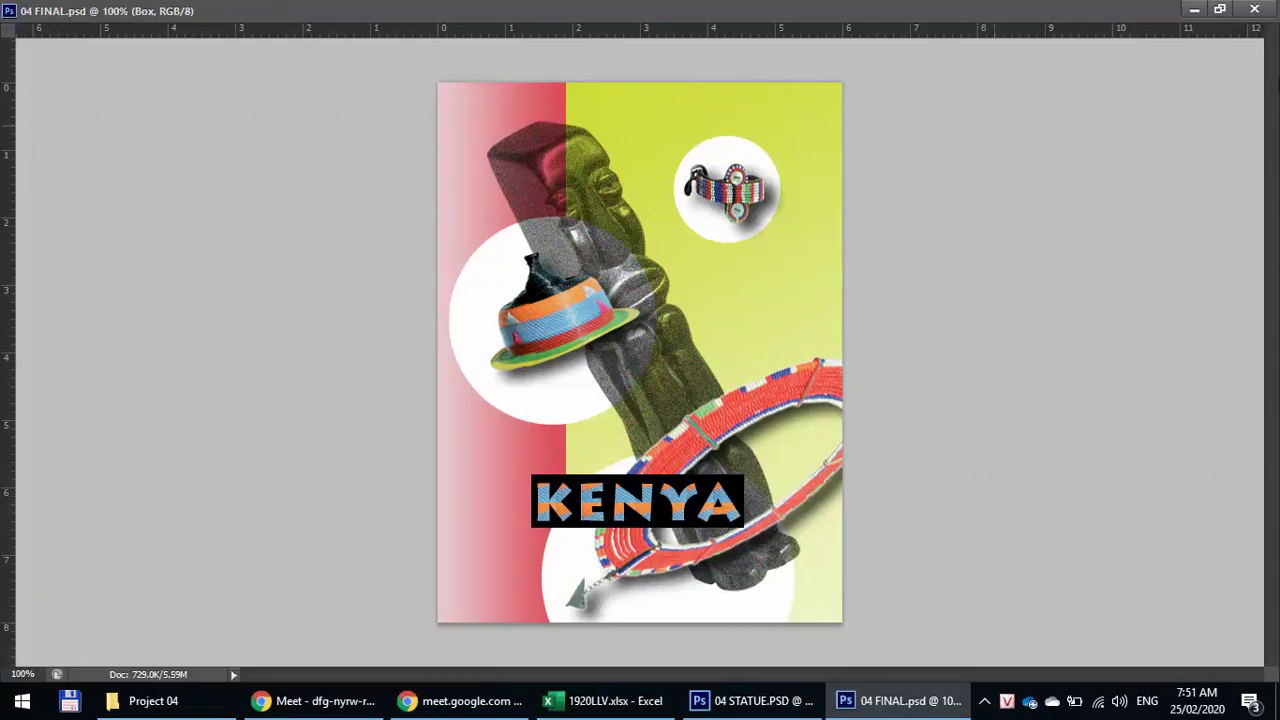
click(1220, 9)
drag(1121, 97, 521, 76)
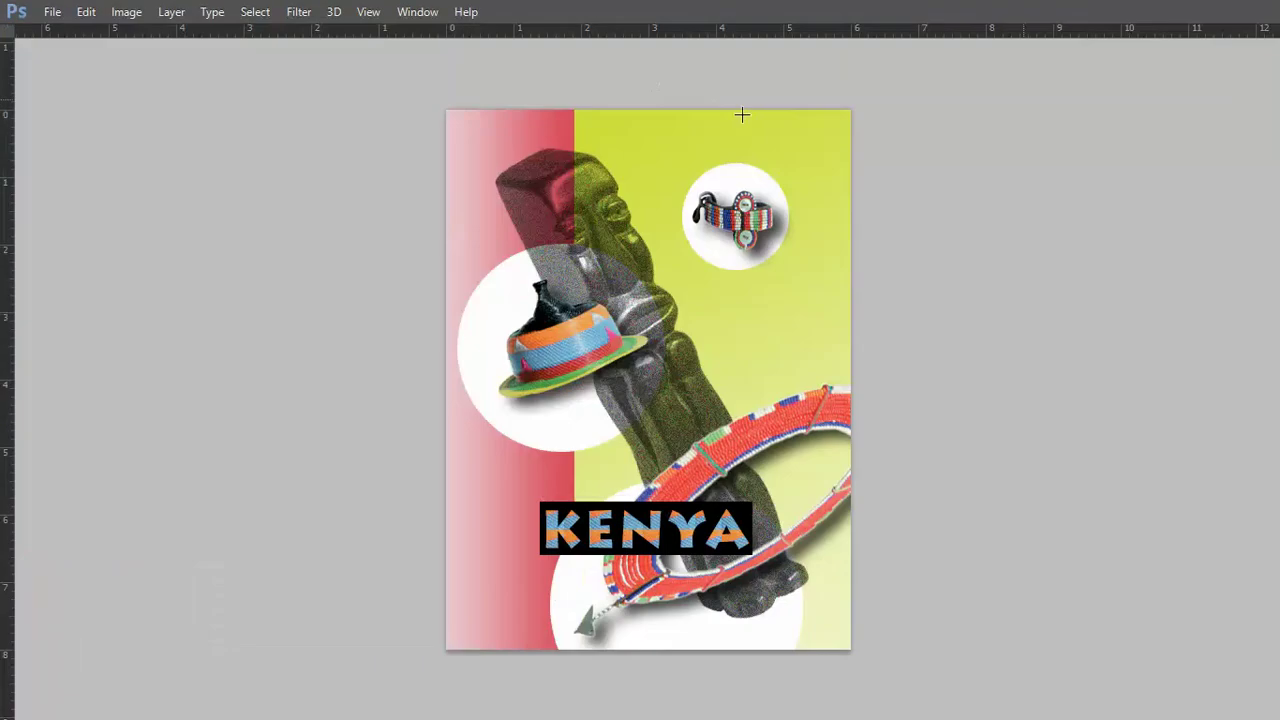
key(f)
key(f)
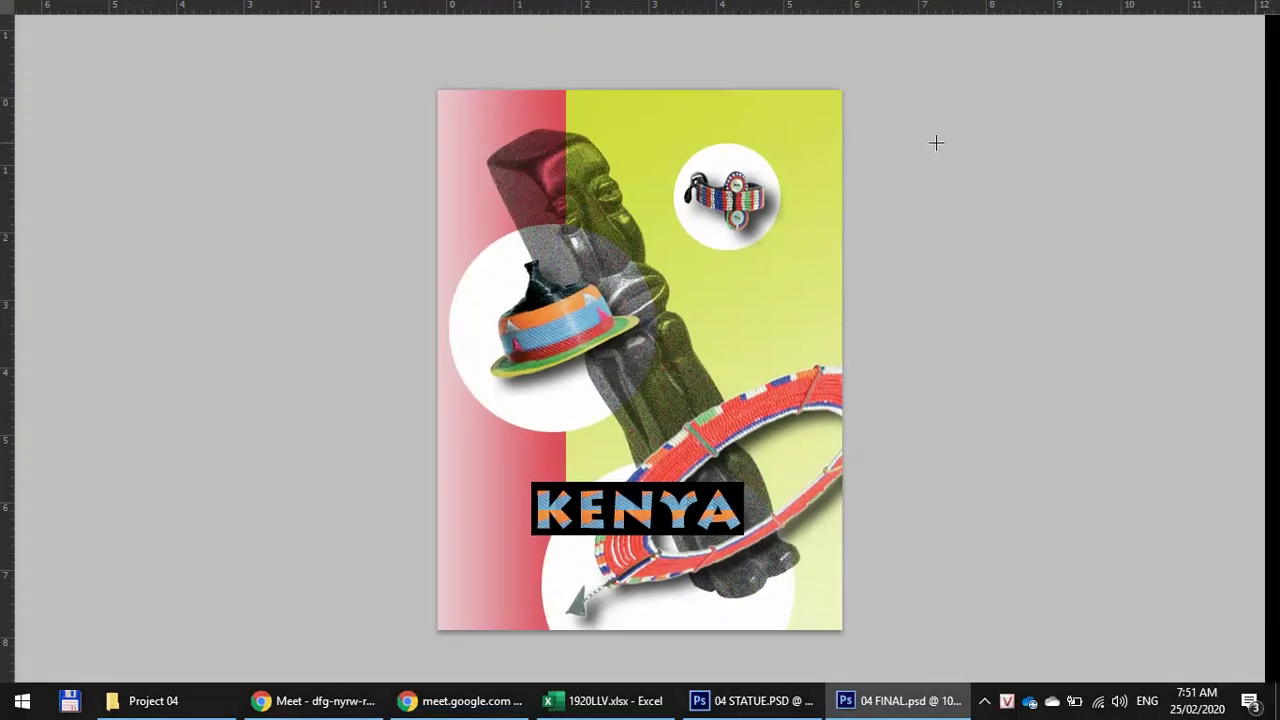
click(588, 68)
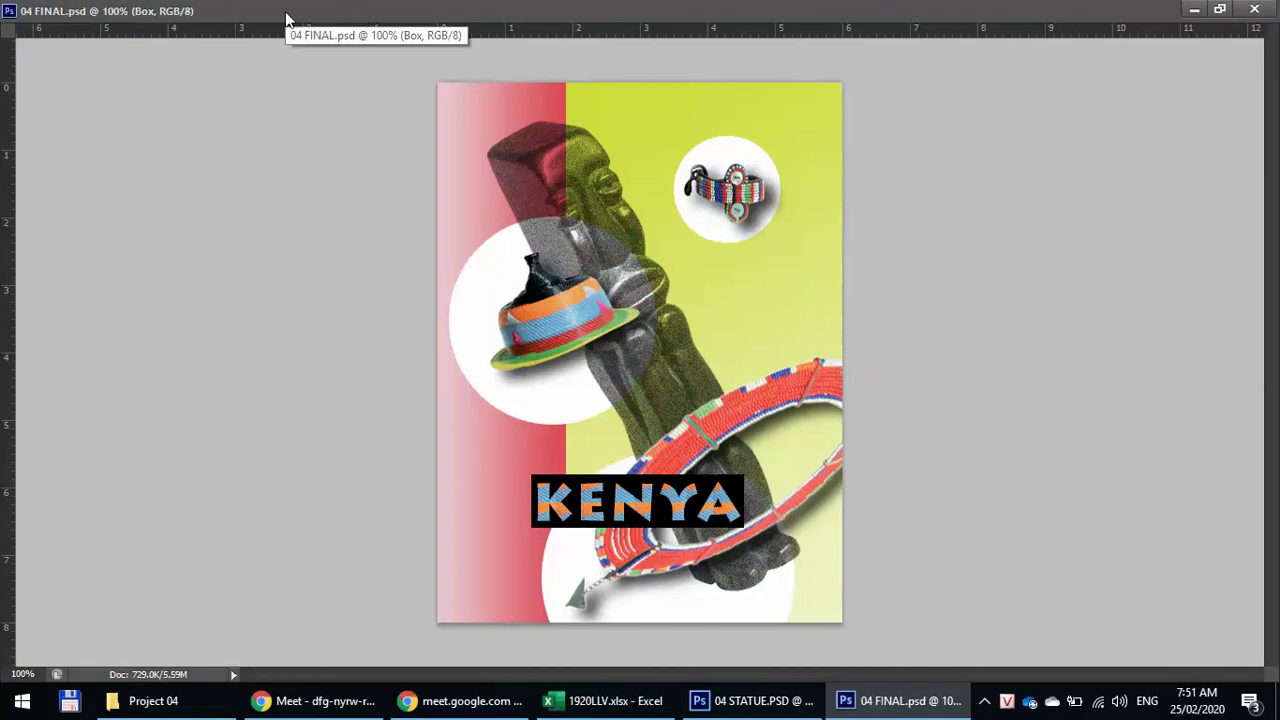
key(f)
key(f)
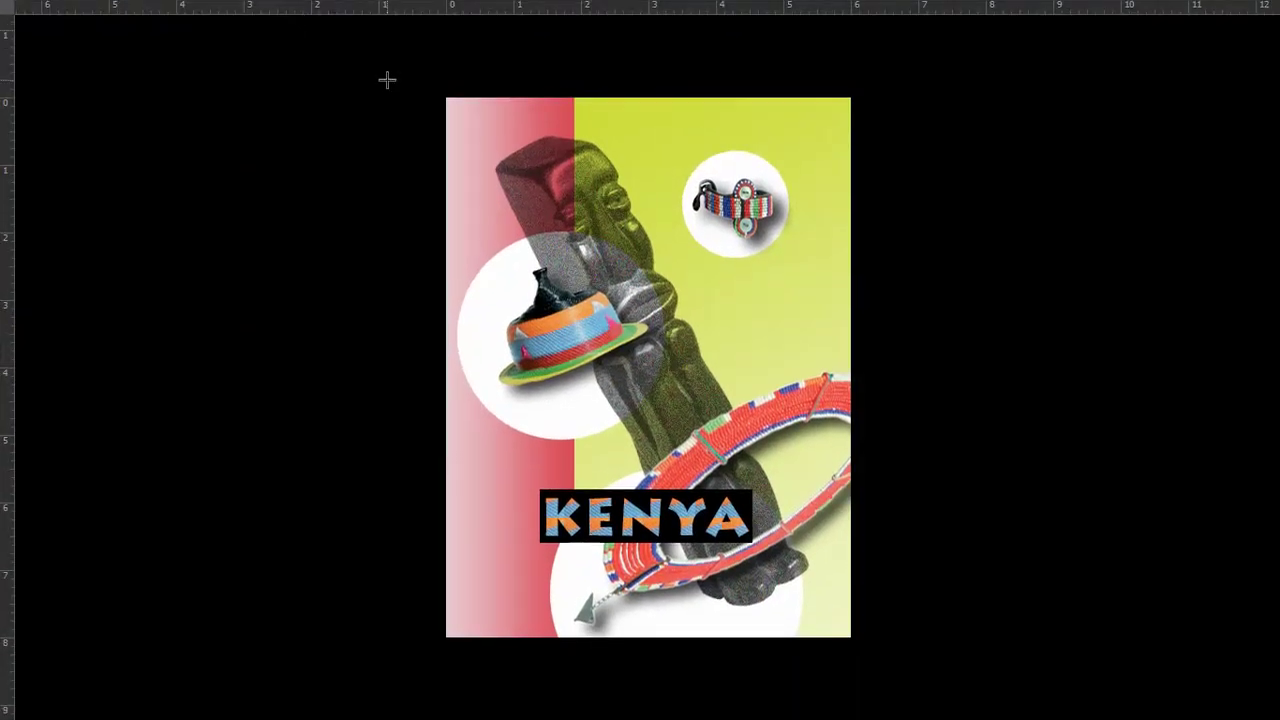
key(f)
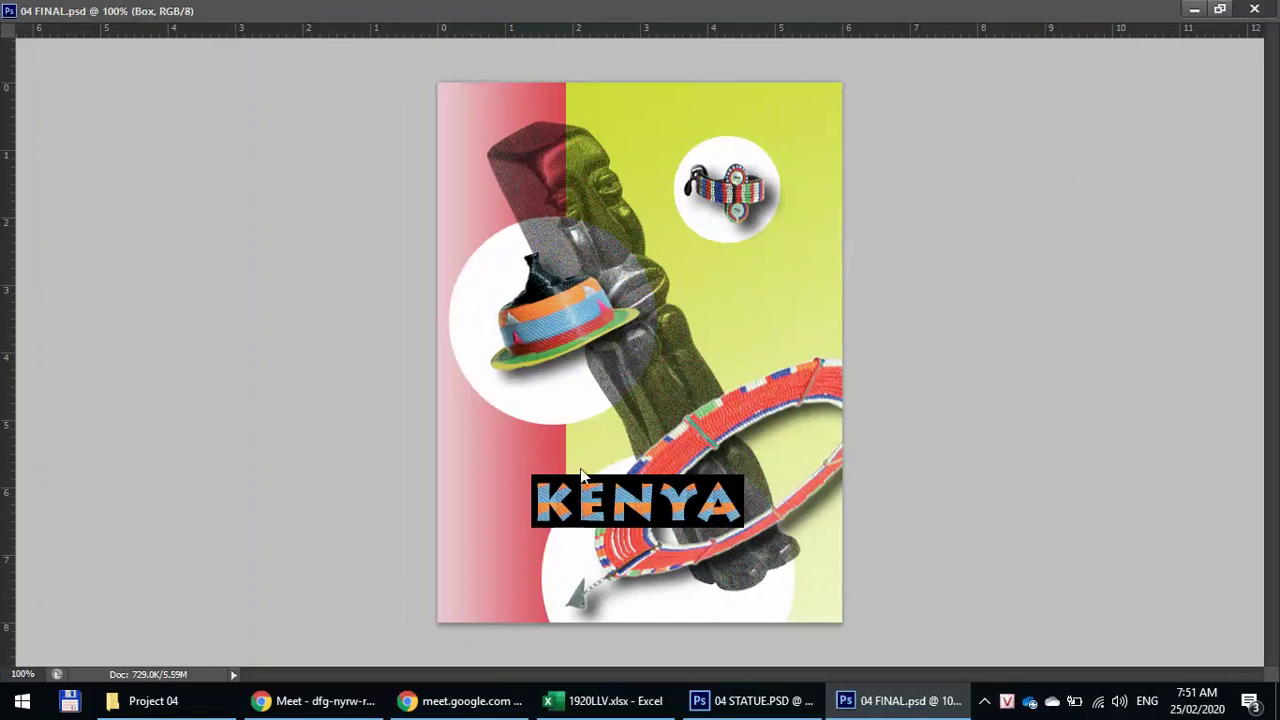
key(ctrl+w)
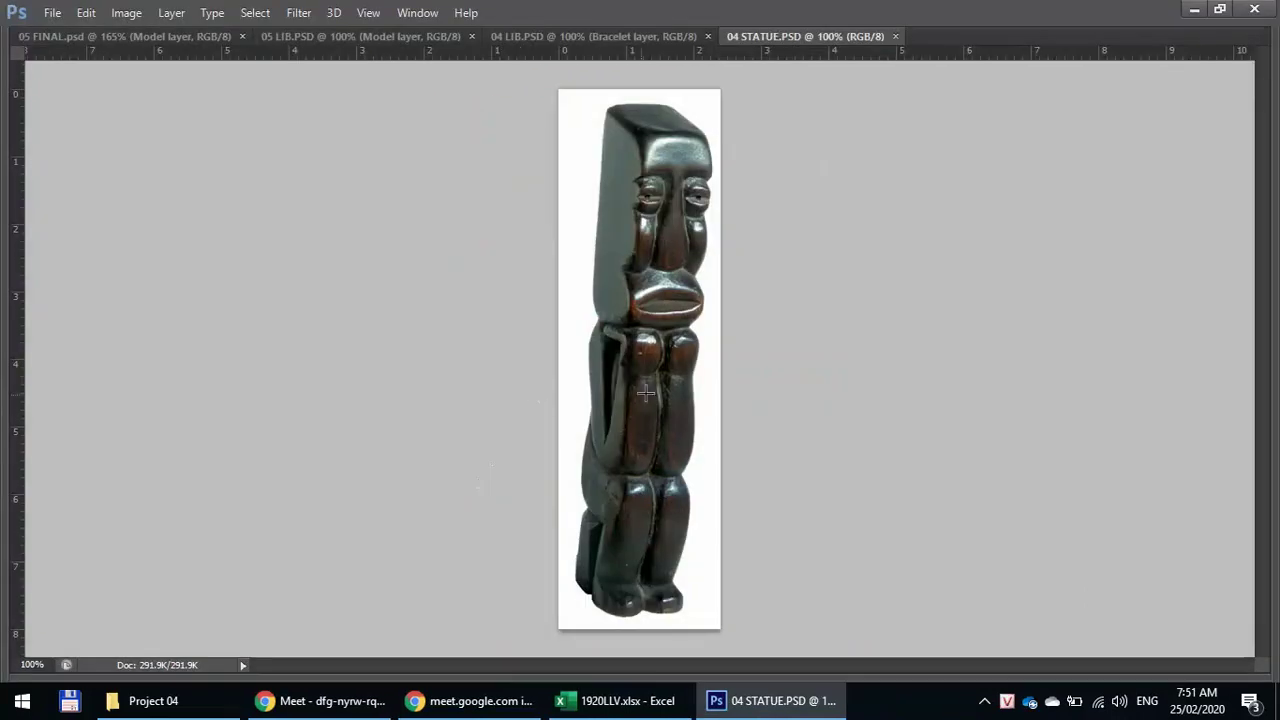
- Show the Layers panel and reopen 04 FINAL.psd
click(417, 14)
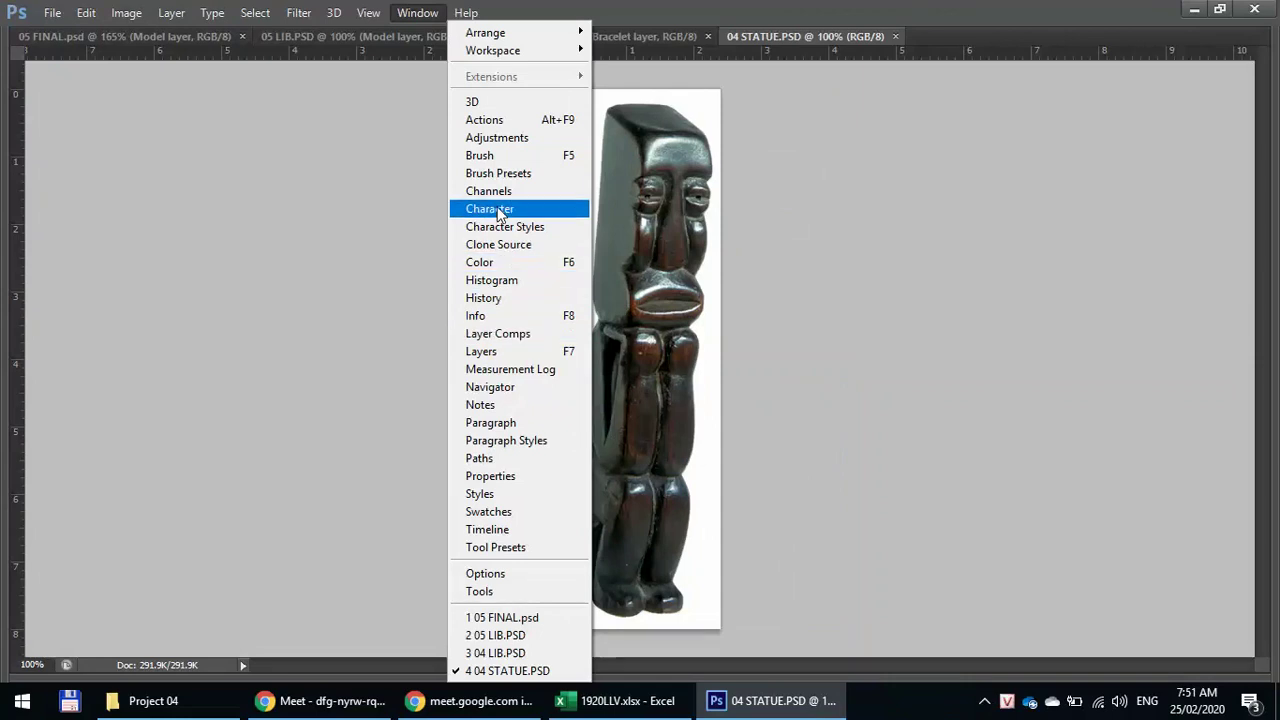
click(520, 348)
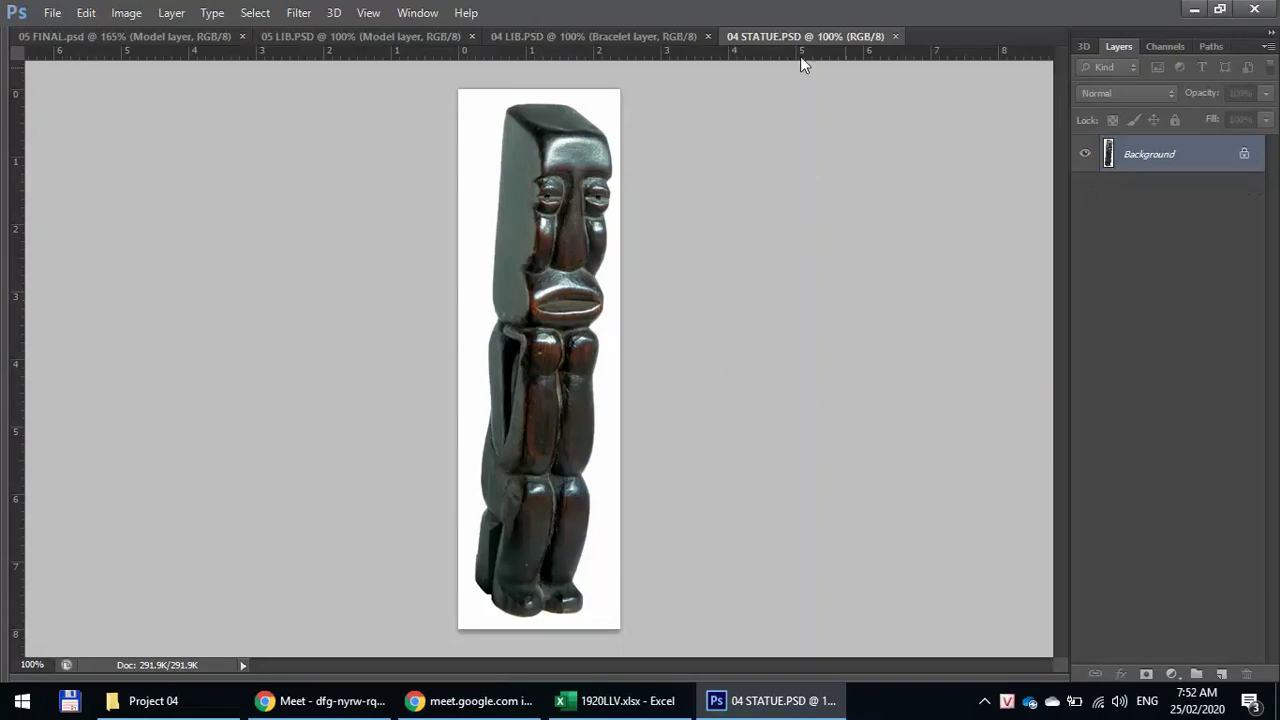
click(52, 12)
click(366, 176)
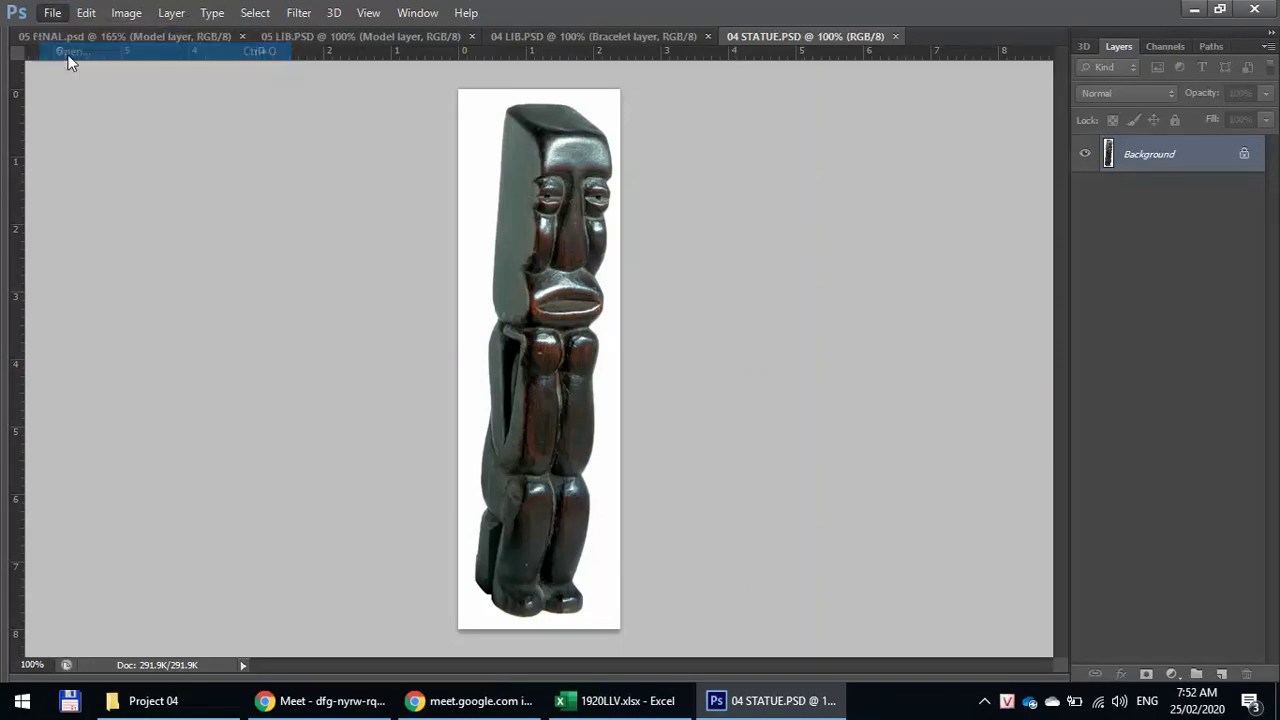
double_click(290, 96)
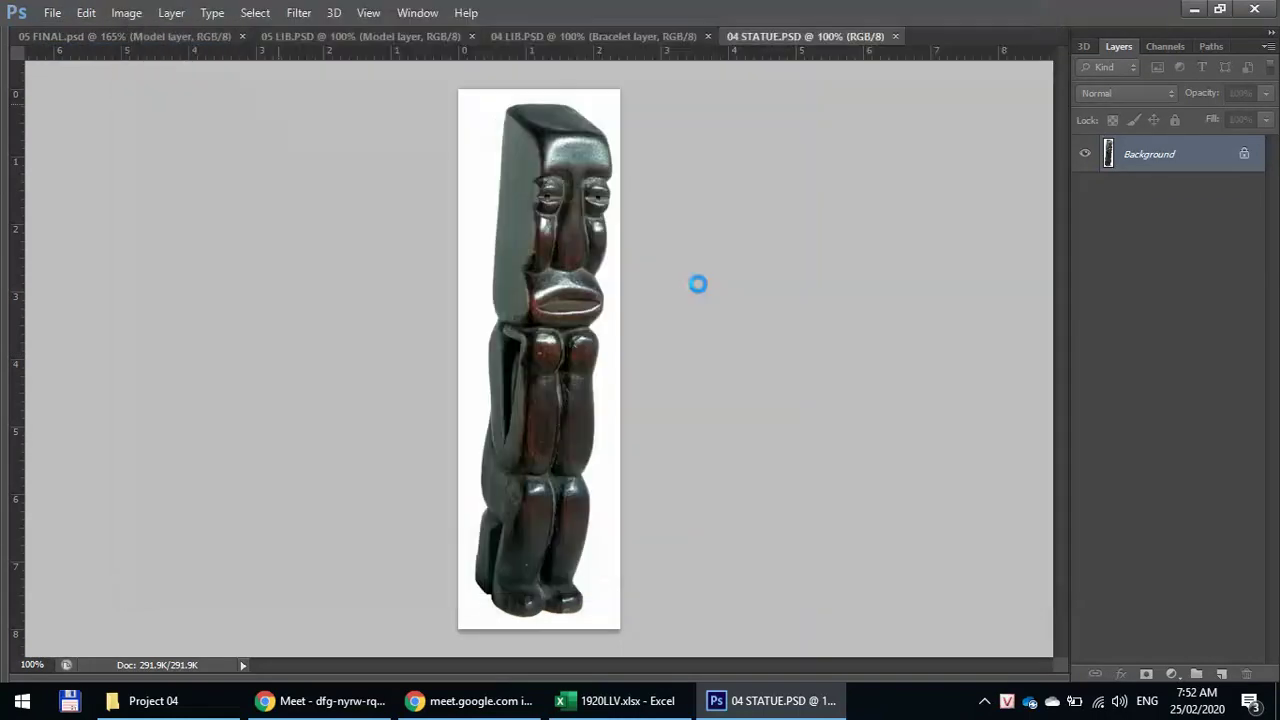
click(643, 283)
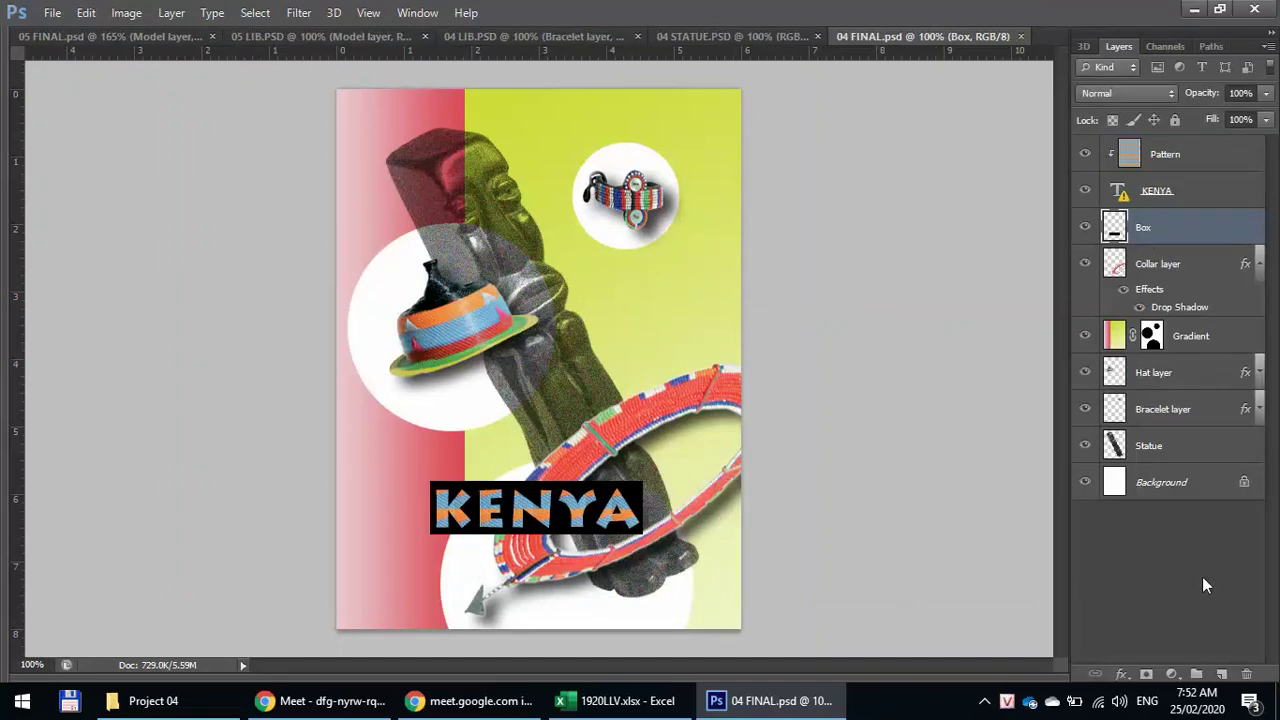
- Copy the Gradient layer's full canvas and create a 432 × 576 pixel, 72 pixels/inch RGB document with a white background from the Clipboard preset
click(1174, 160)
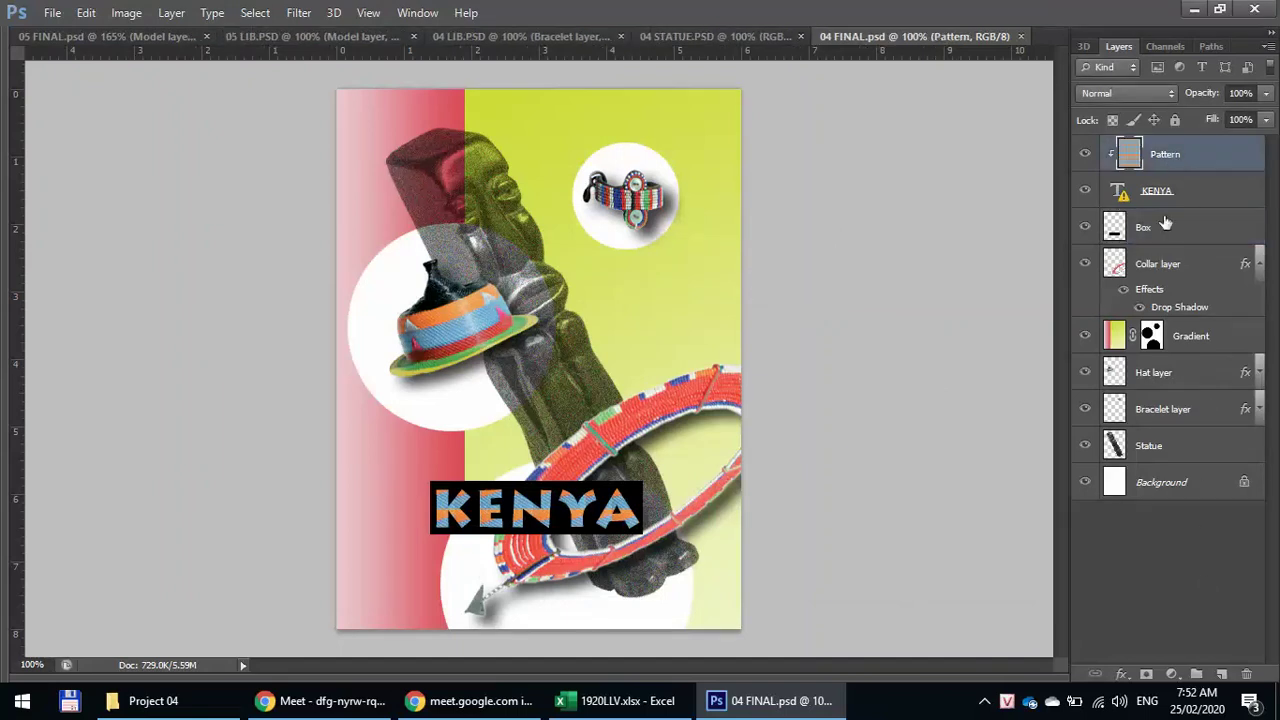
click(1212, 338)
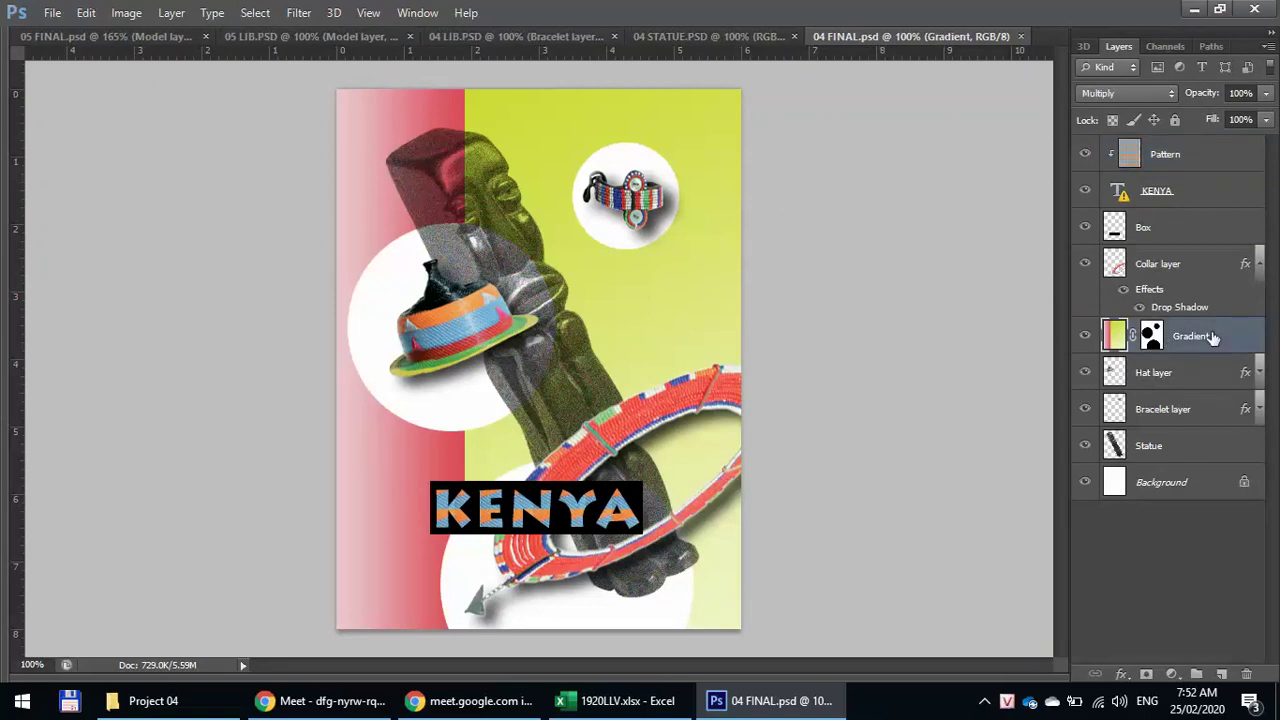
key(ctrl+a)
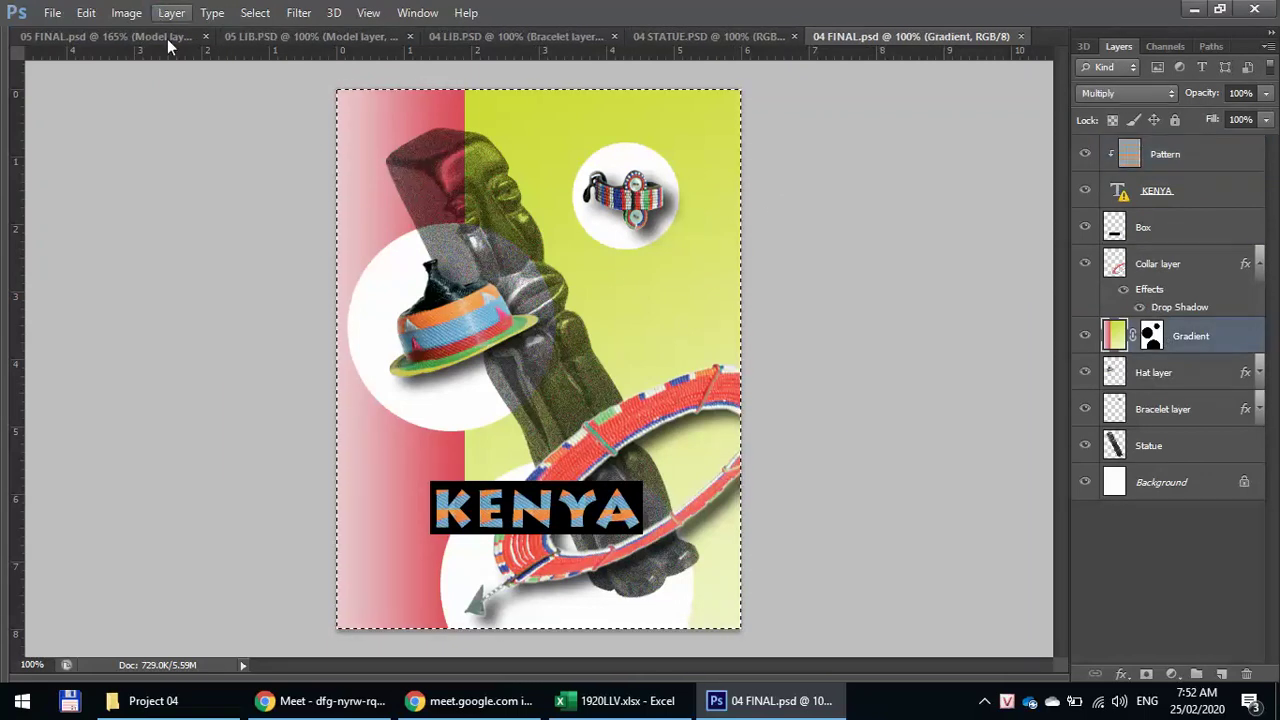
key(ctrl+n)
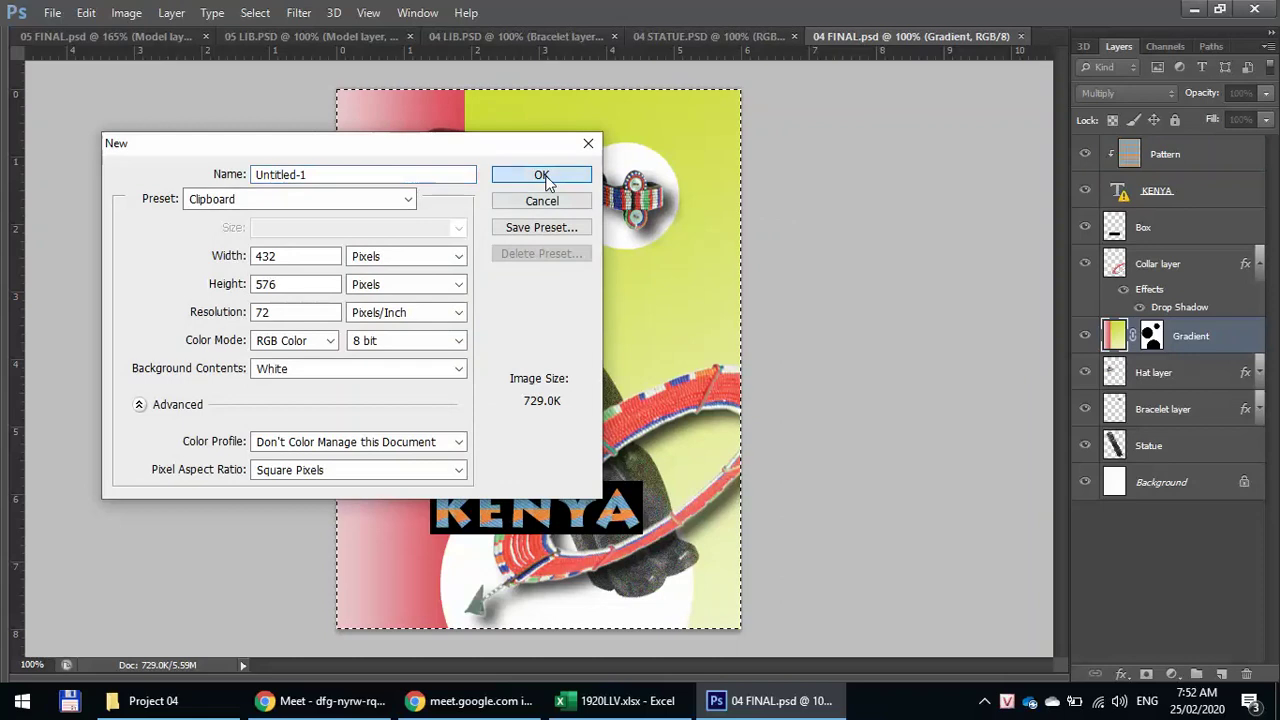
click(541, 175)
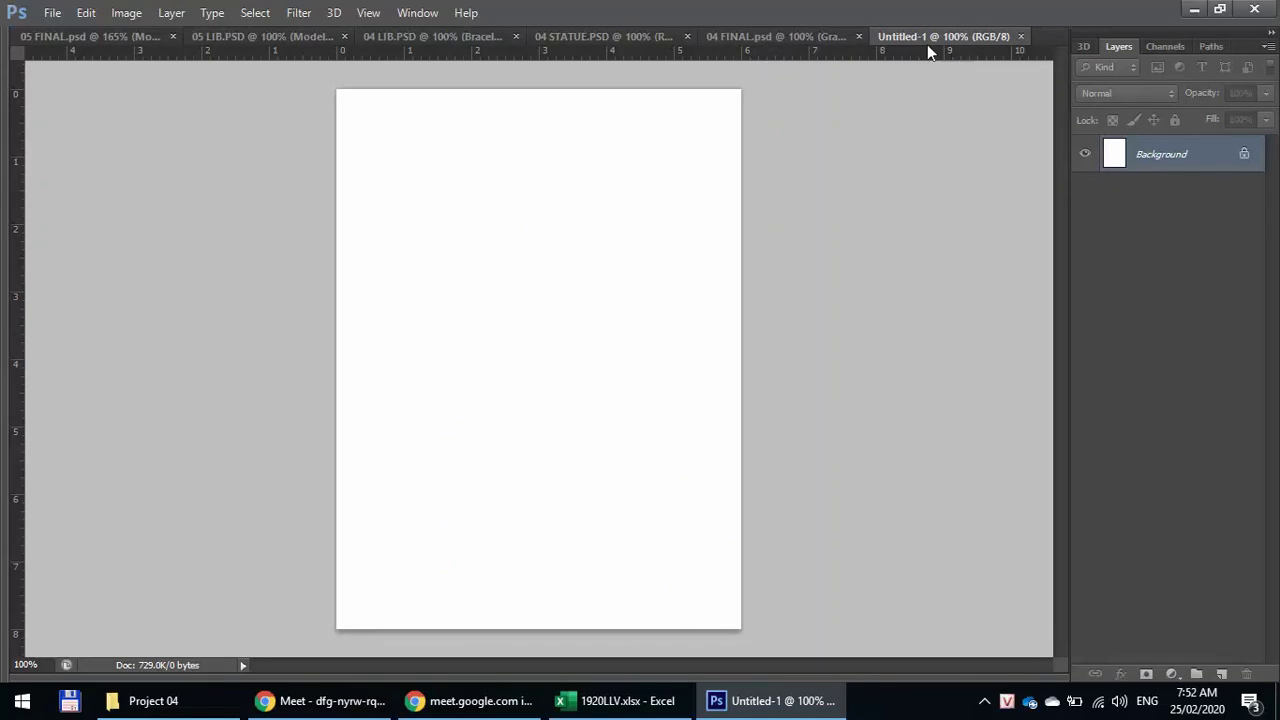
- Float Untitled-1 and 04 FINAL.psd in separate side-by-side windows, and deselect all layers in 04 FINAL.psd
drag(928, 36, 418, 220)
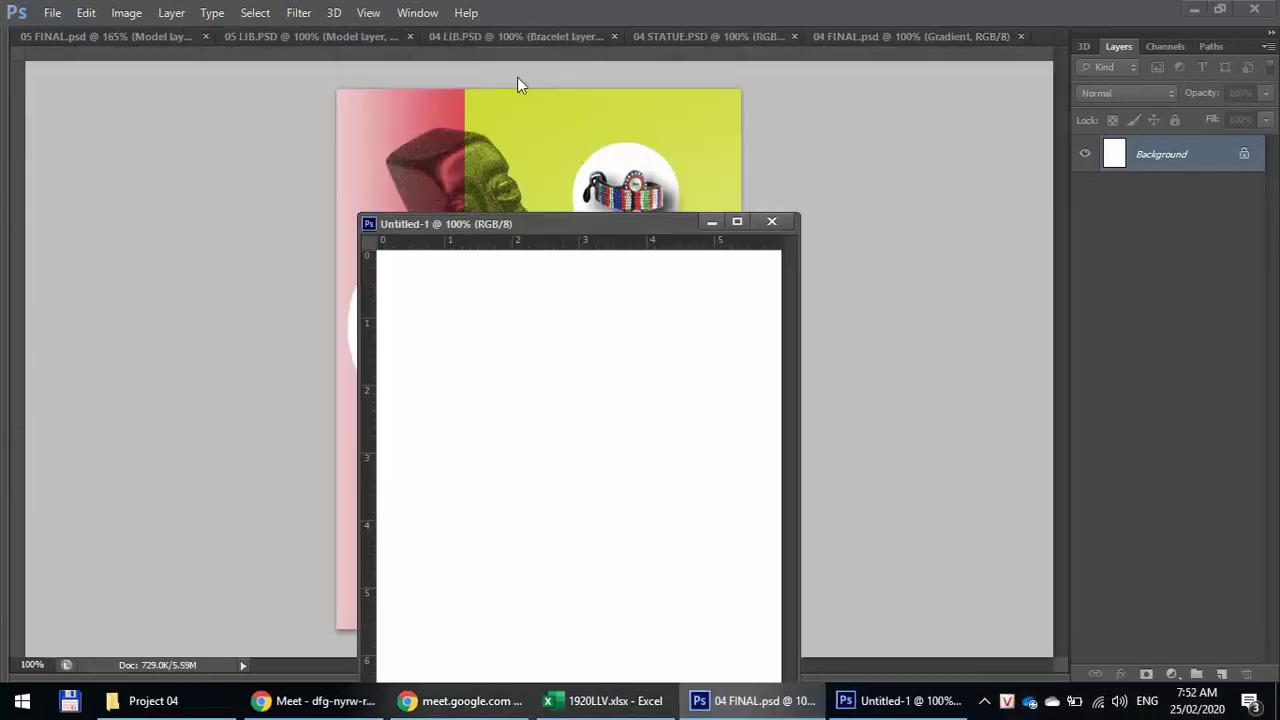
drag(829, 37, 692, 122)
drag(518, 220, 272, 79)
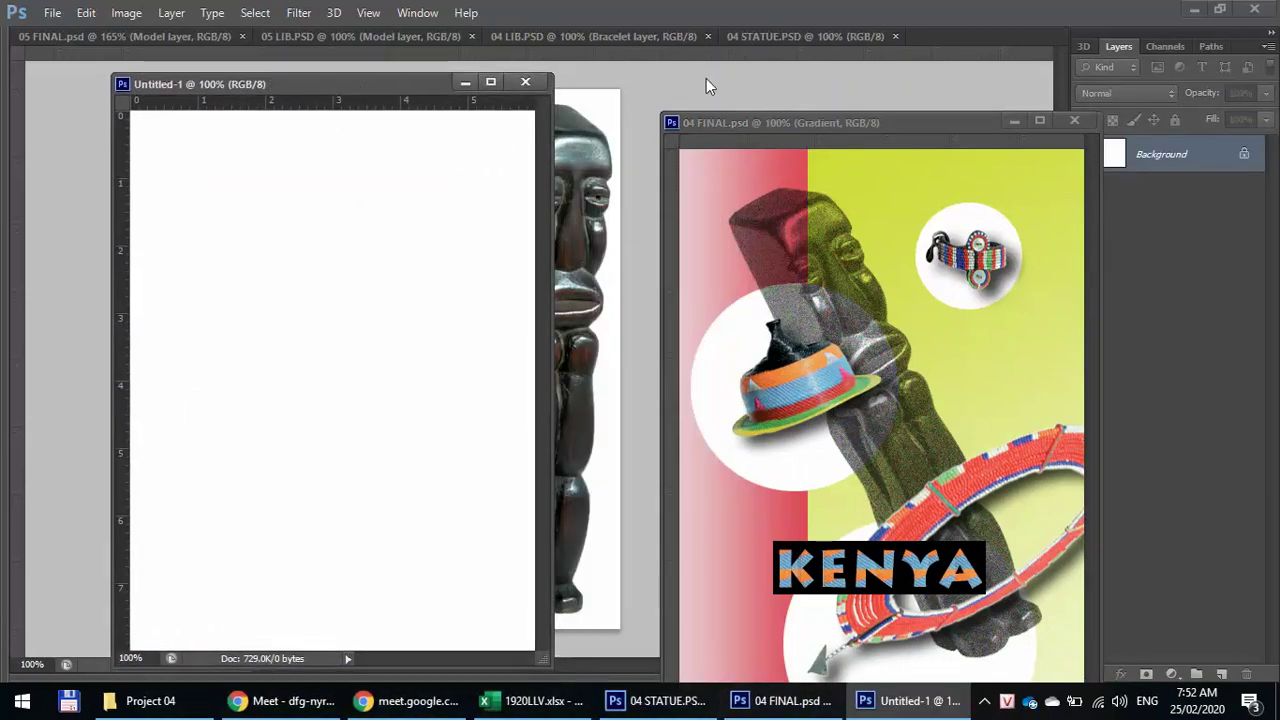
drag(717, 124, 663, 76)
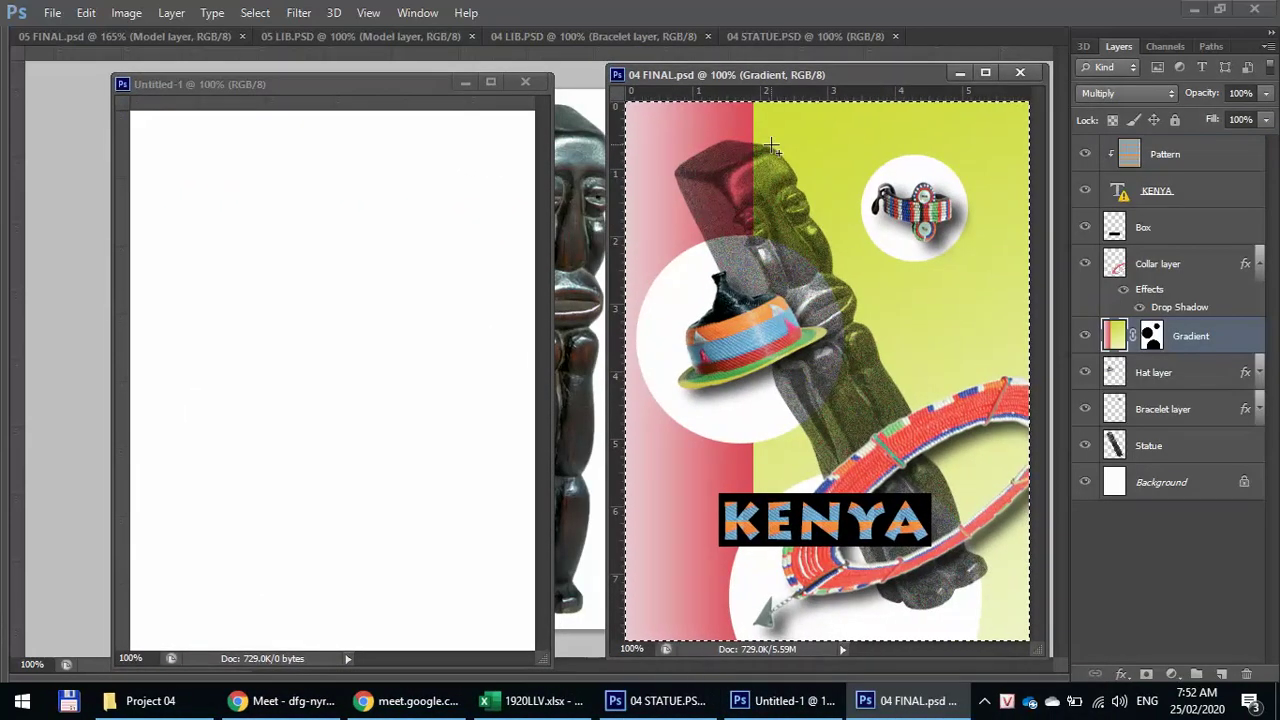
click(1161, 591)
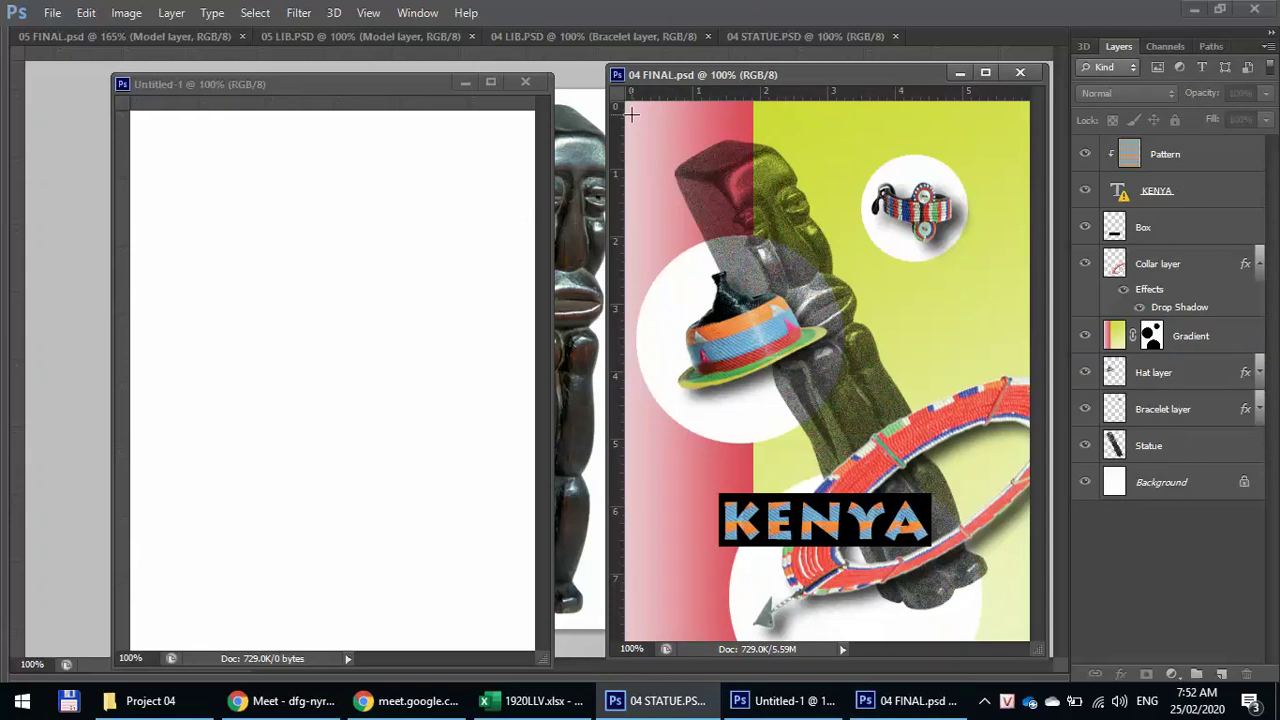
- Show all tools and panels and reposition the Untitled-1 and 04 FINAL.psd windows so both canvases fit between them
click(376, 13)
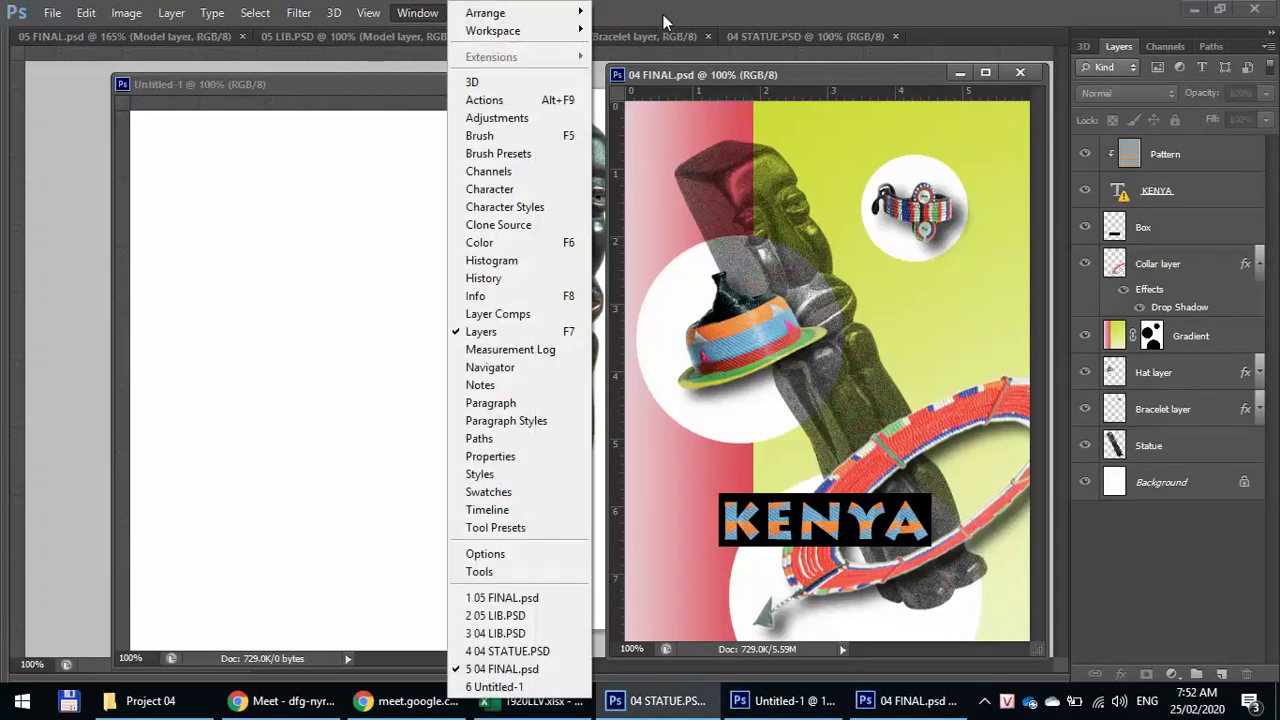
click(417, 13)
key(Tab)
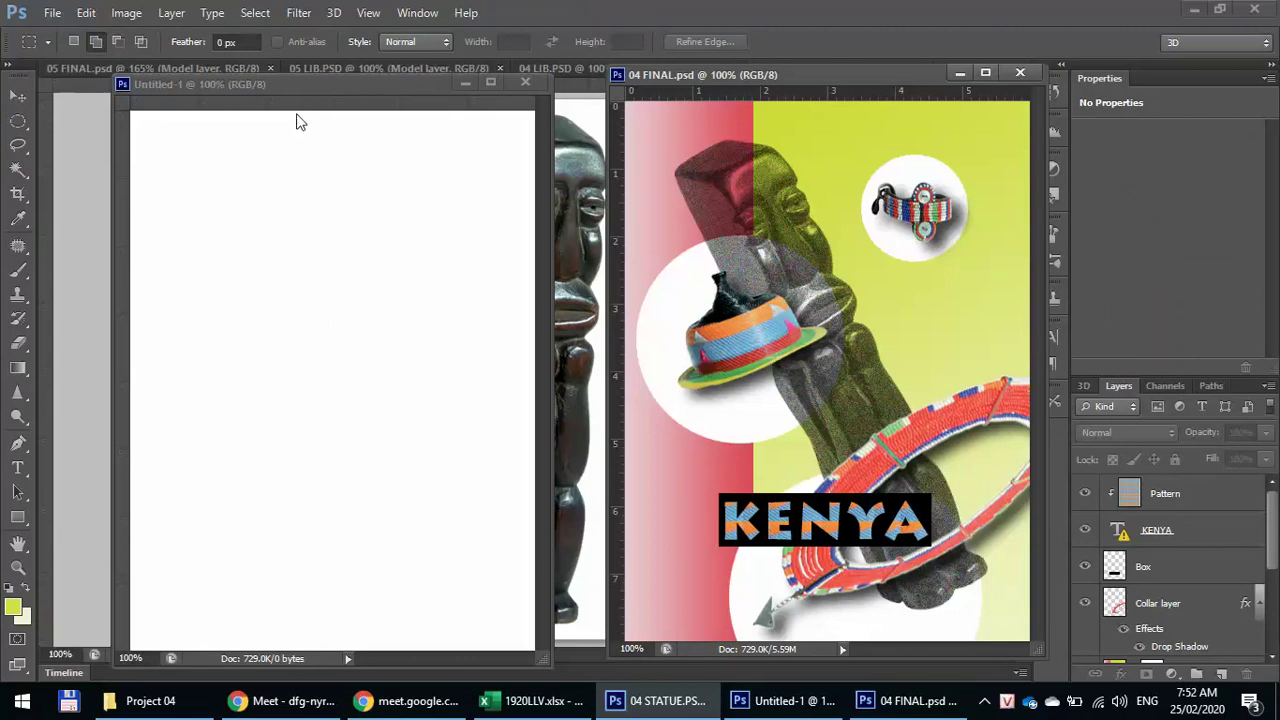
drag(278, 77, 242, 95)
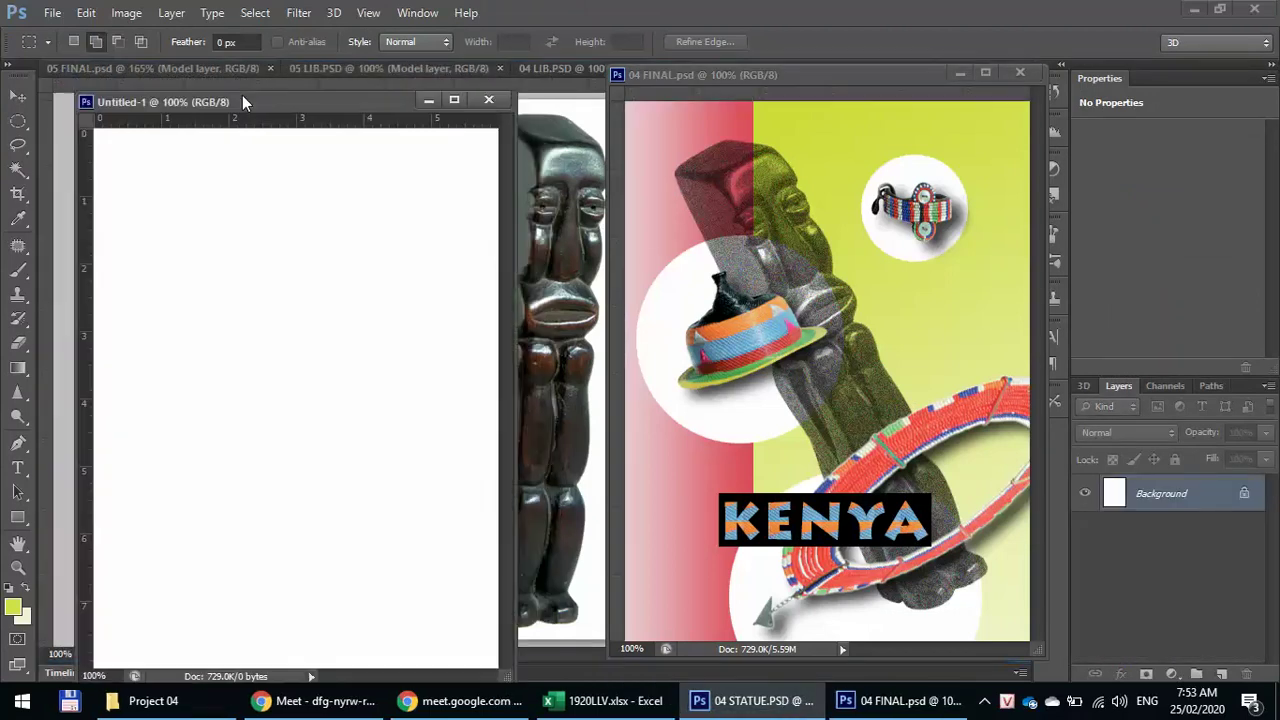
key(Tab)
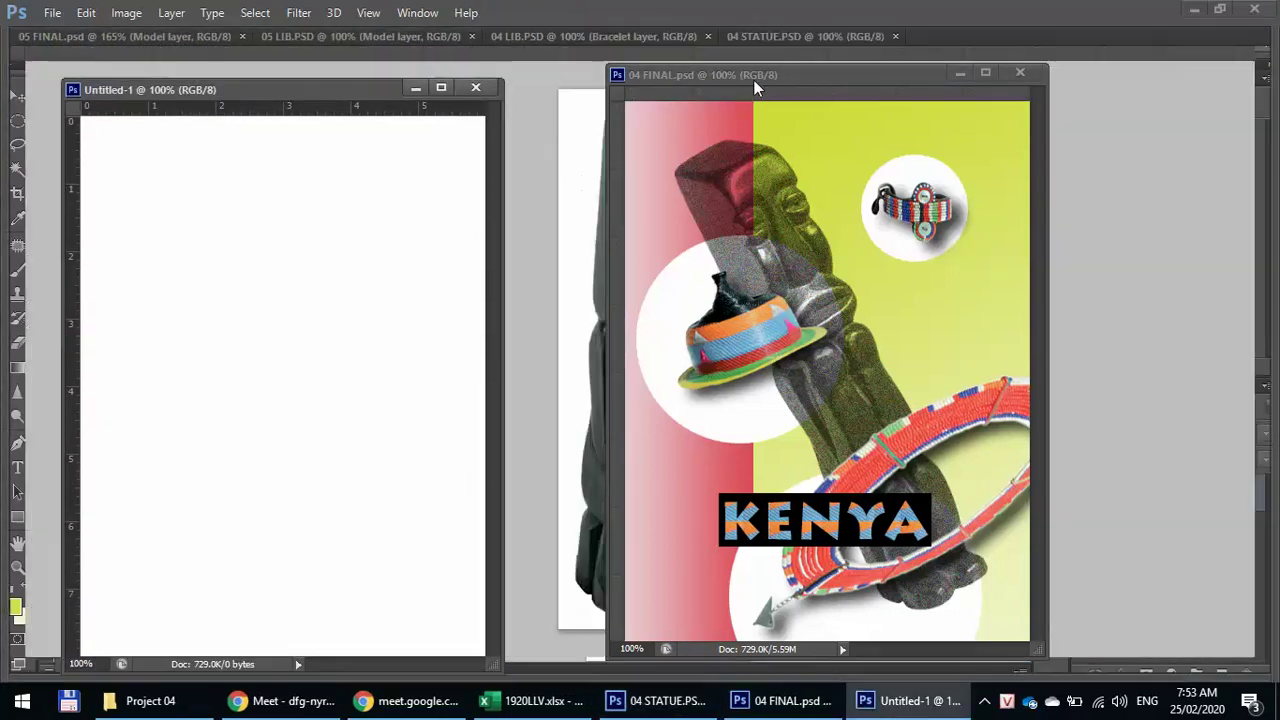
drag(776, 77, 703, 87)
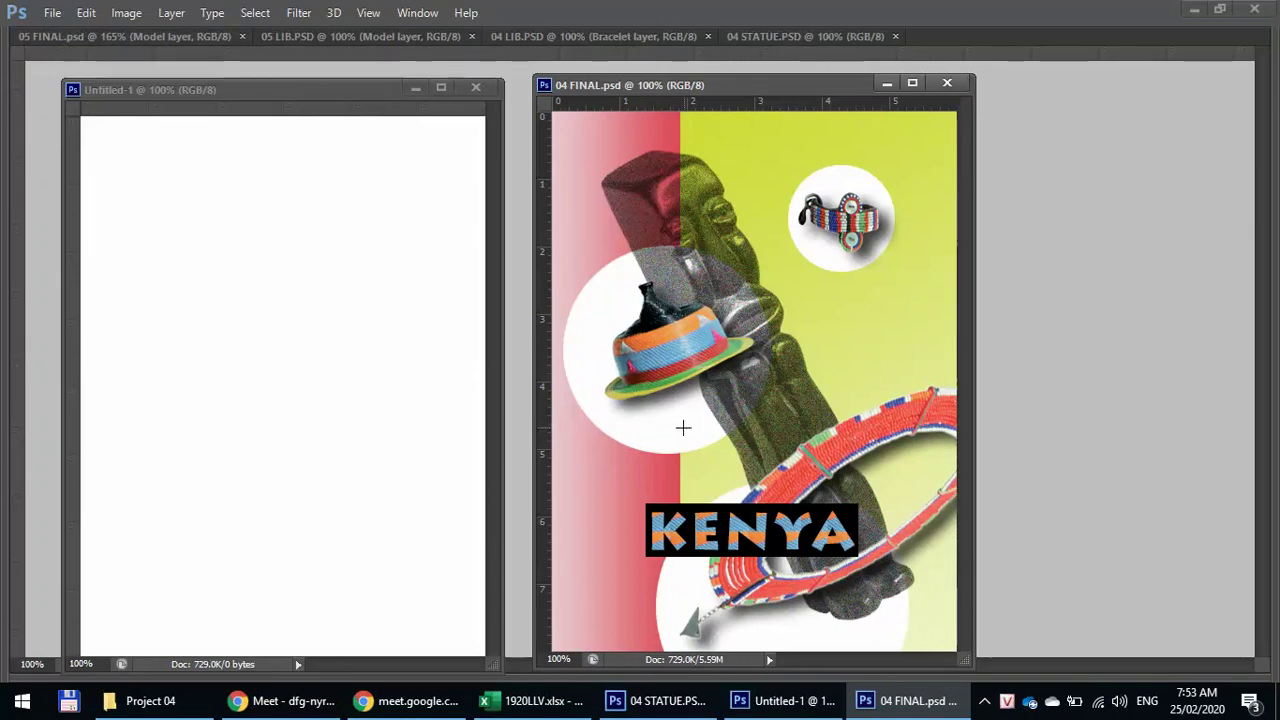
key(Tab)
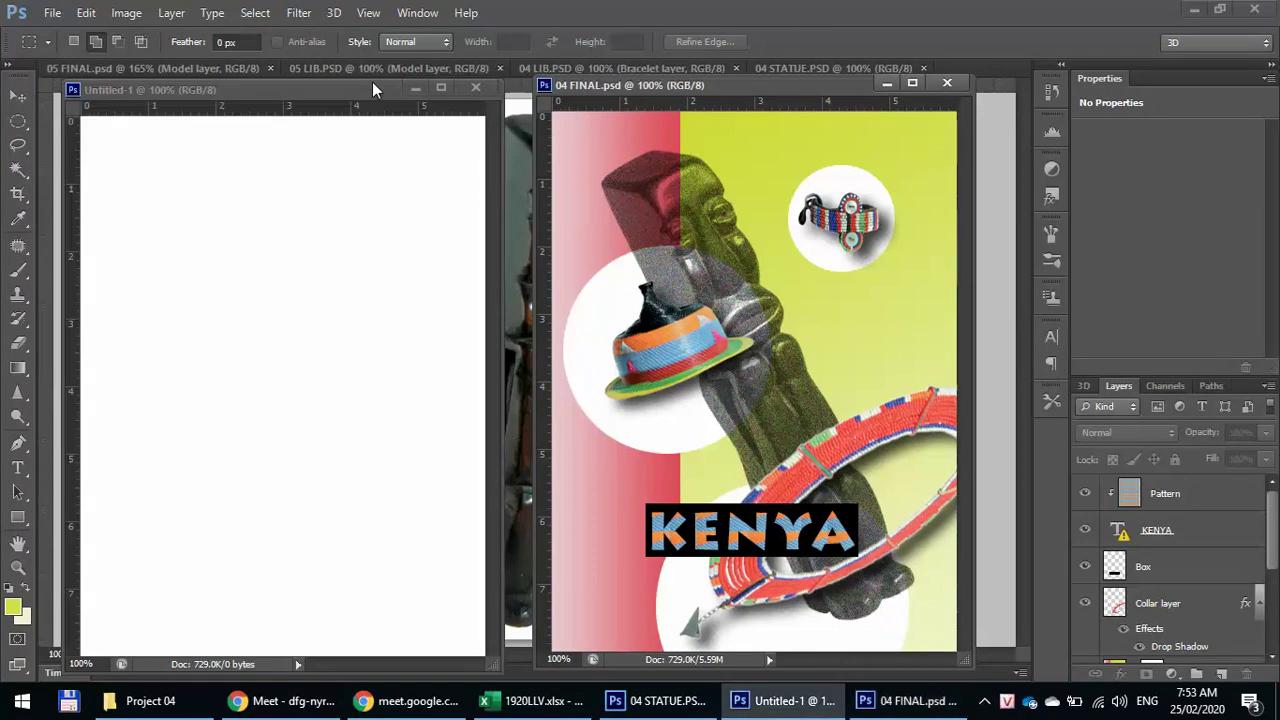
drag(371, 84, 373, 79)
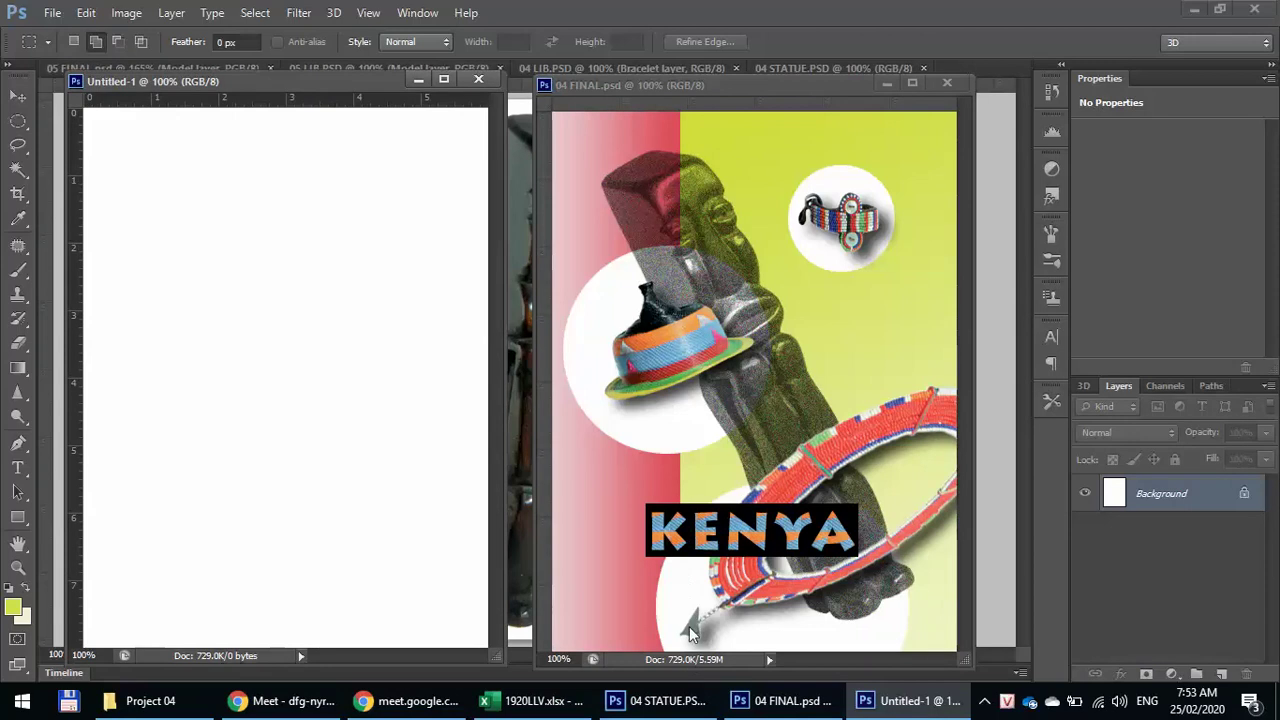
- Place a vertical guide at about 3 inches on the Untitled-1 canvas and view it at 100%
drag(77, 222, 284, 138)
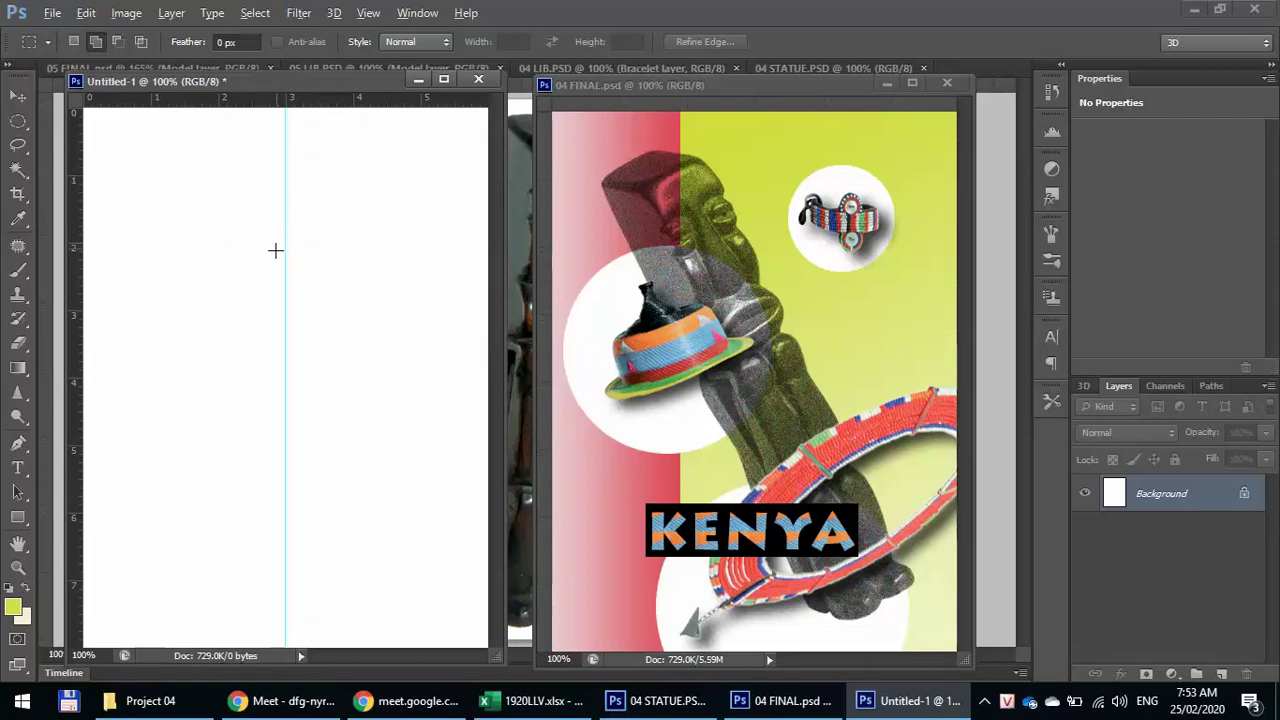
key(ctrl+0)
key(ctrl+1)
- Try to select a full-height strip along the left edge of Untitled-1 with the Rectangular Marquee Tool, and clear the selection
click(18, 123)
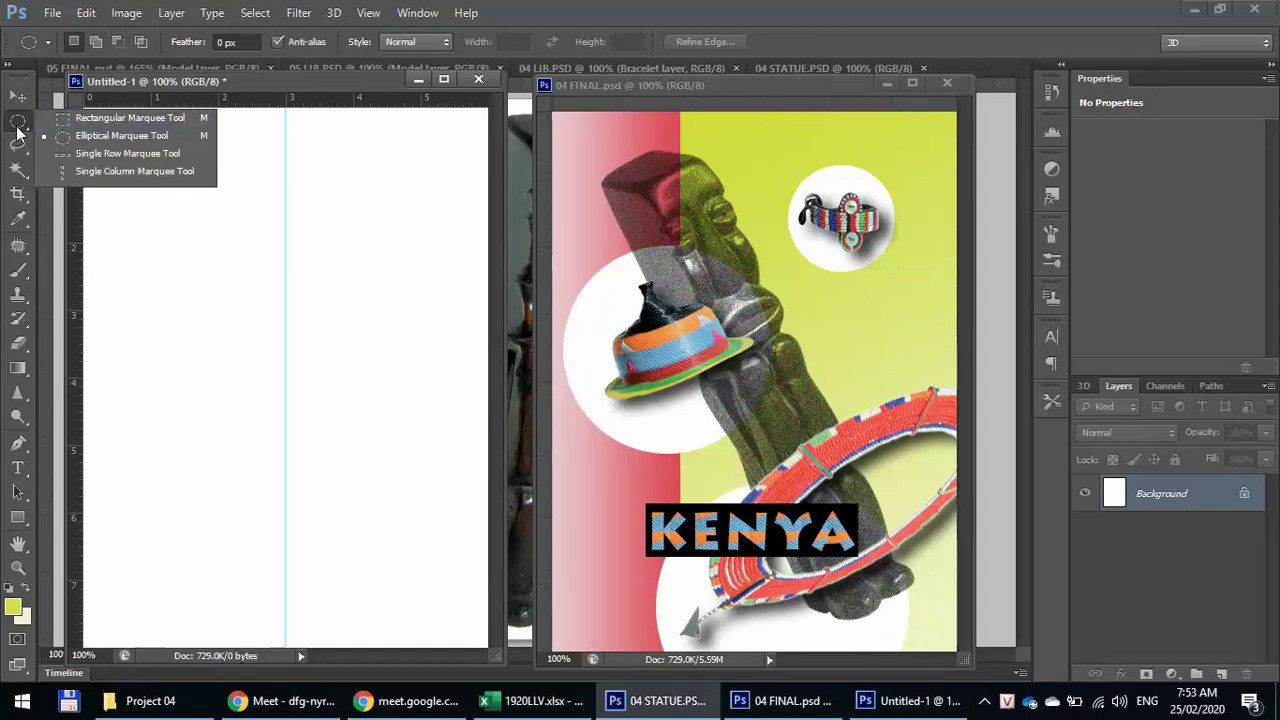
click(67, 119)
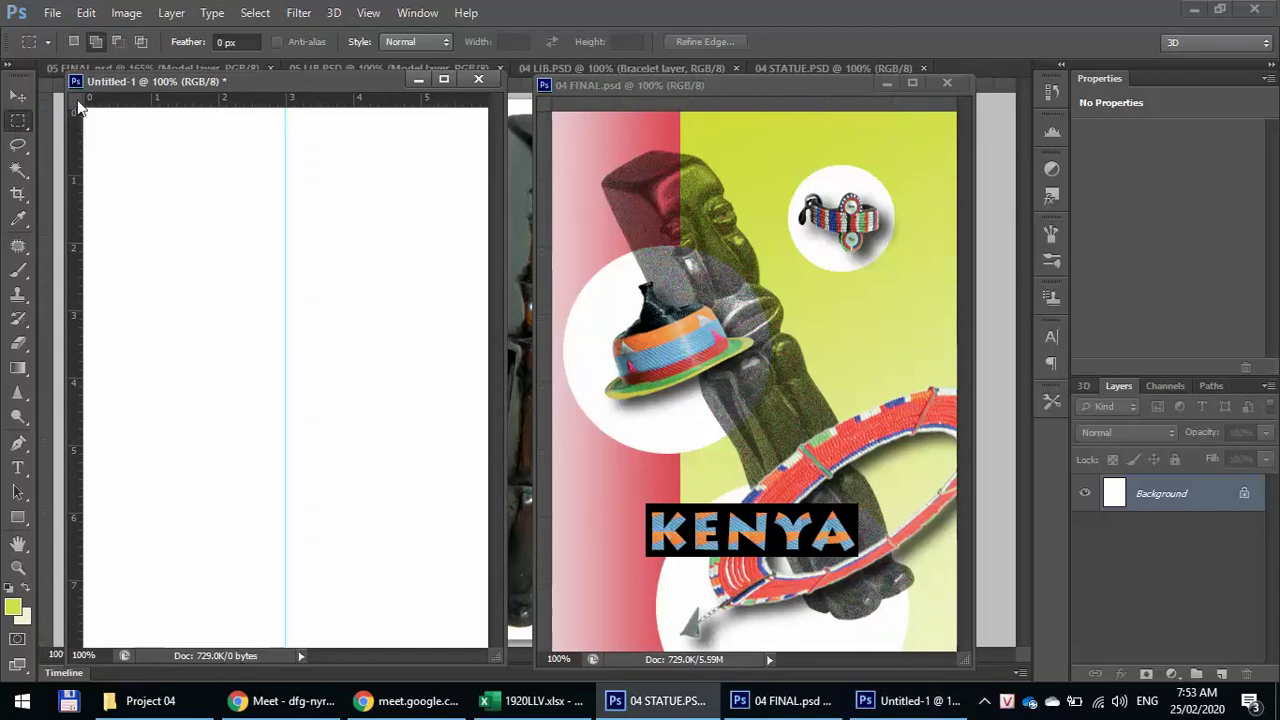
drag(80, 108, 154, 208)
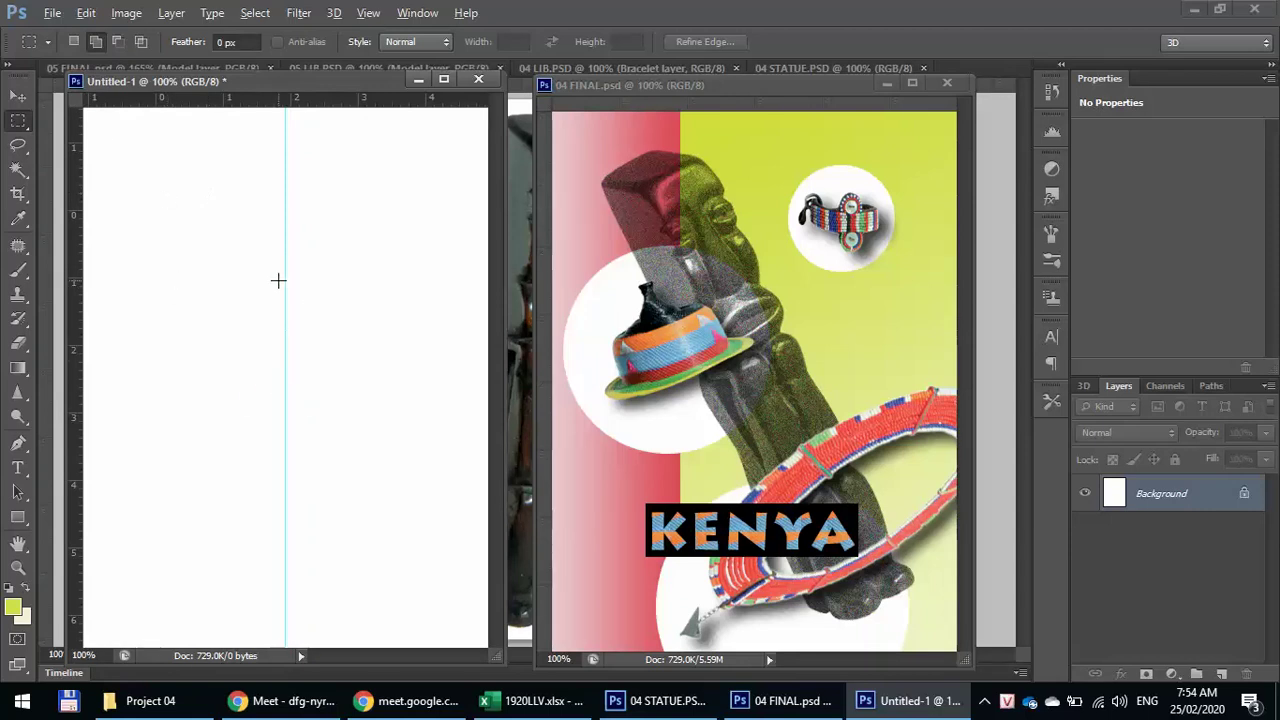
scroll(278, 281, down, 1)
key(alt)
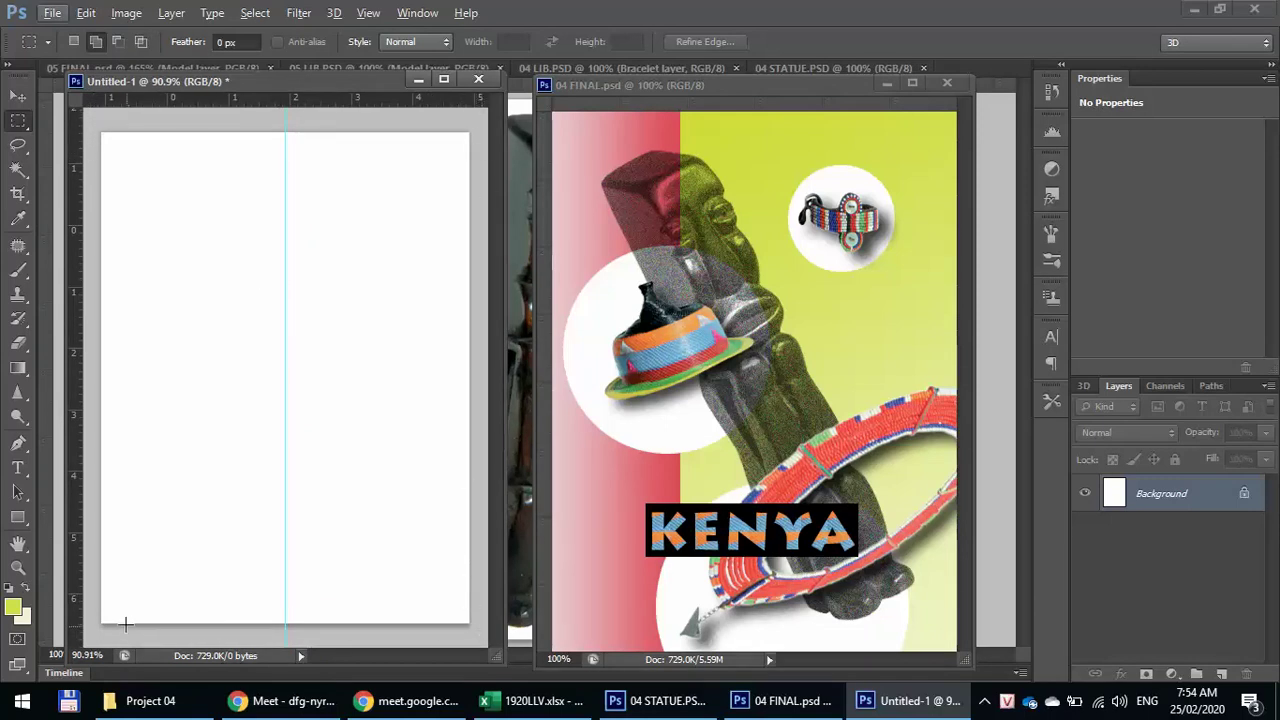
drag(84, 117, 236, 638)
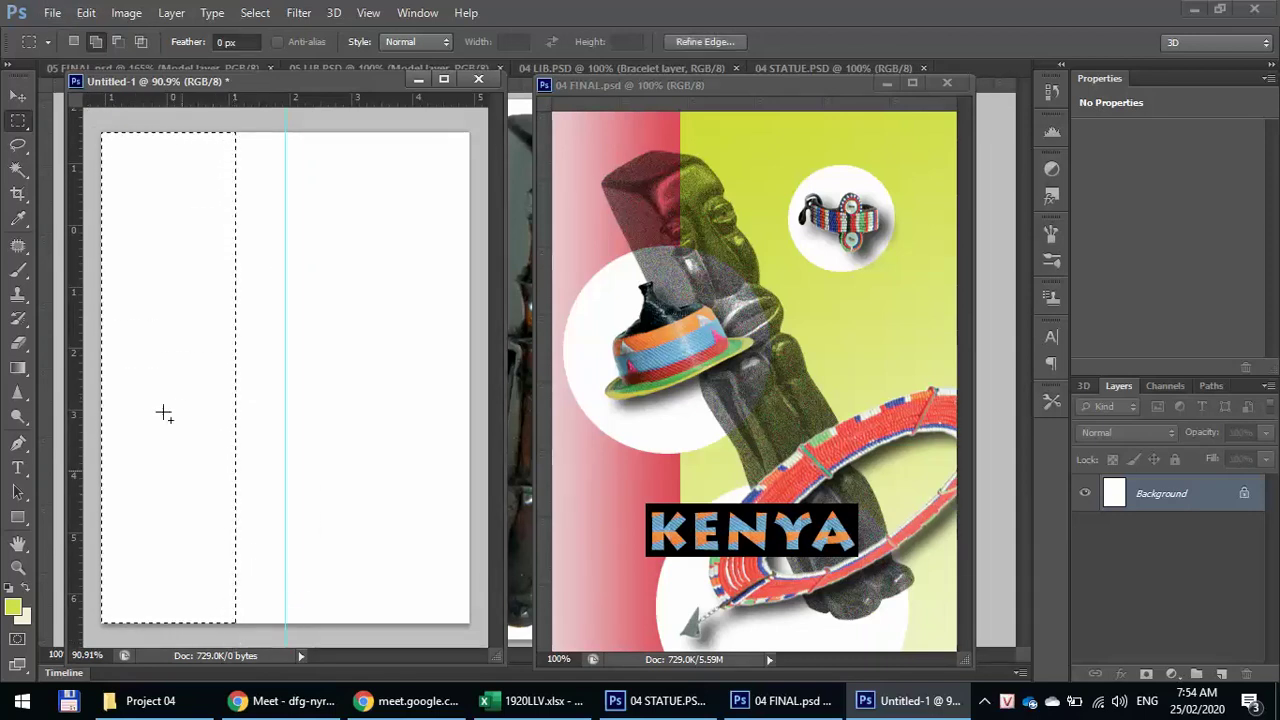
click(104, 138)
- Select a full-height rectangular strip about 2.3 inches wide along the left edge of the Untitled-1 canvas
key(ctrl+plus)
key(alt)
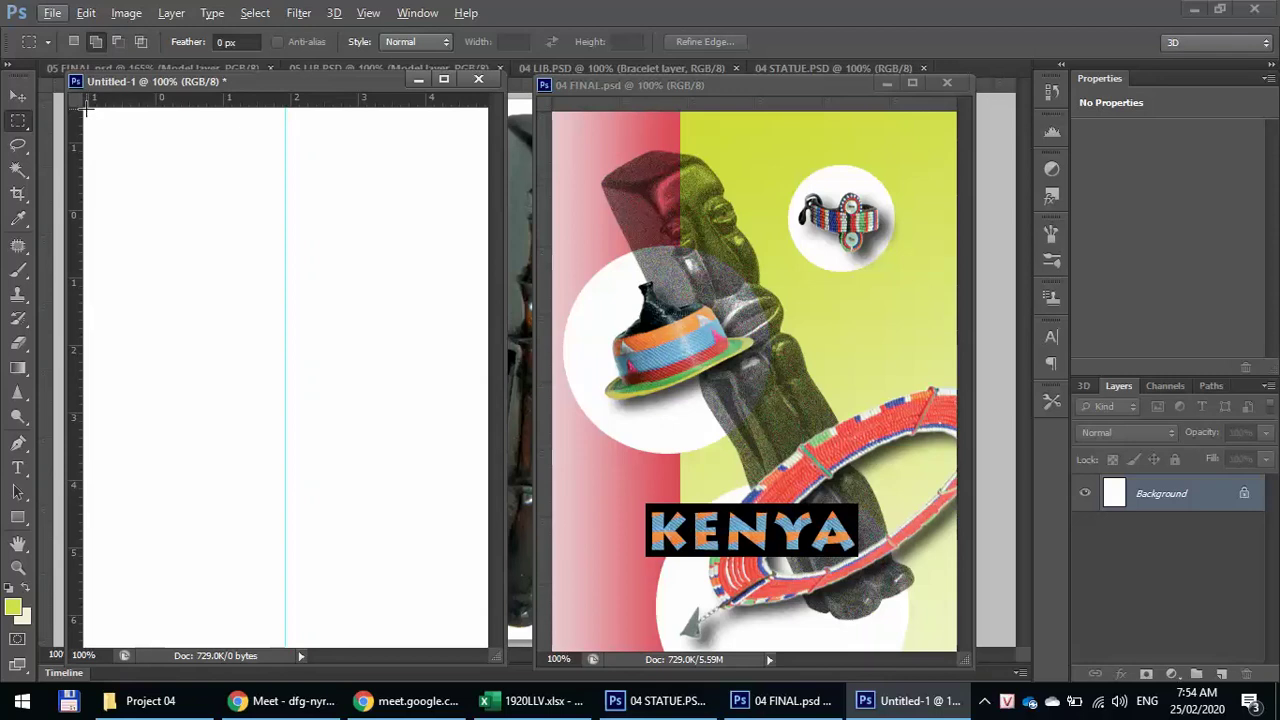
drag(86, 112, 147, 197)
key(ctrl+z)
scroll(146, 174, down, 1)
drag(101, 131, 241, 634)
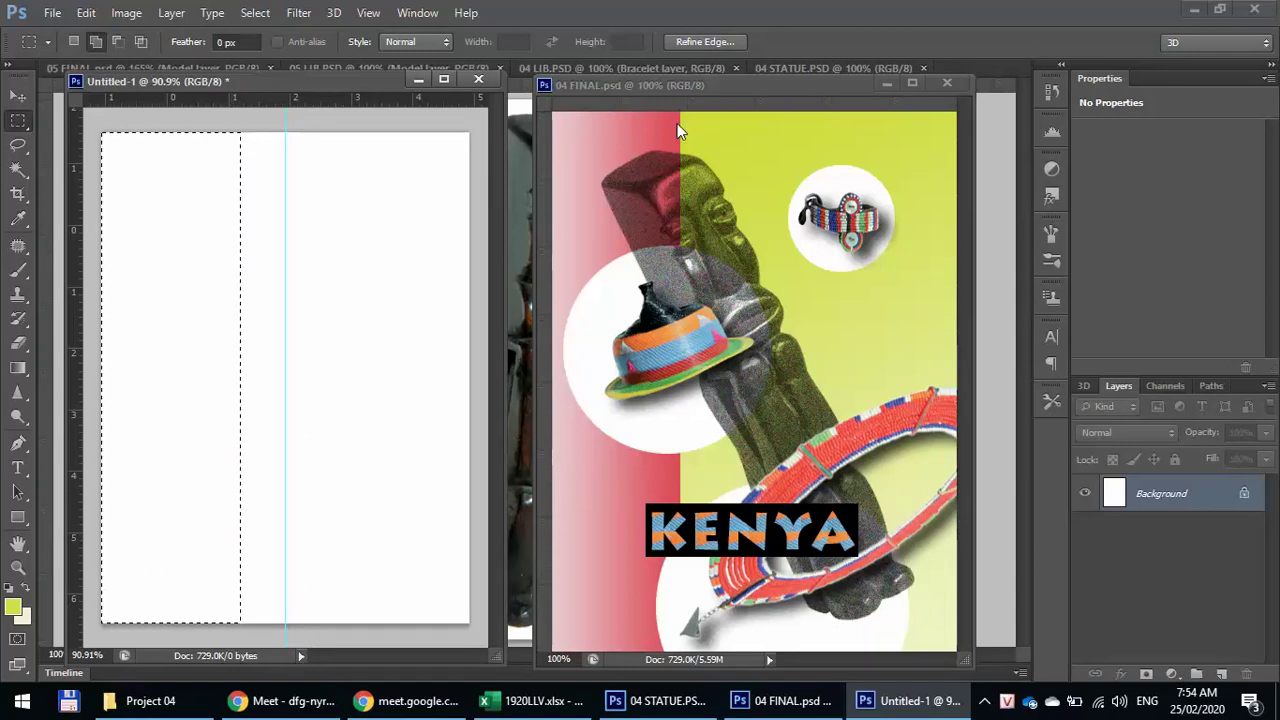
- Compare the Normal and Multiply blend modes on the Gradient layer of 04 FINAL.psd and leave it set to Normal
click(753, 86)
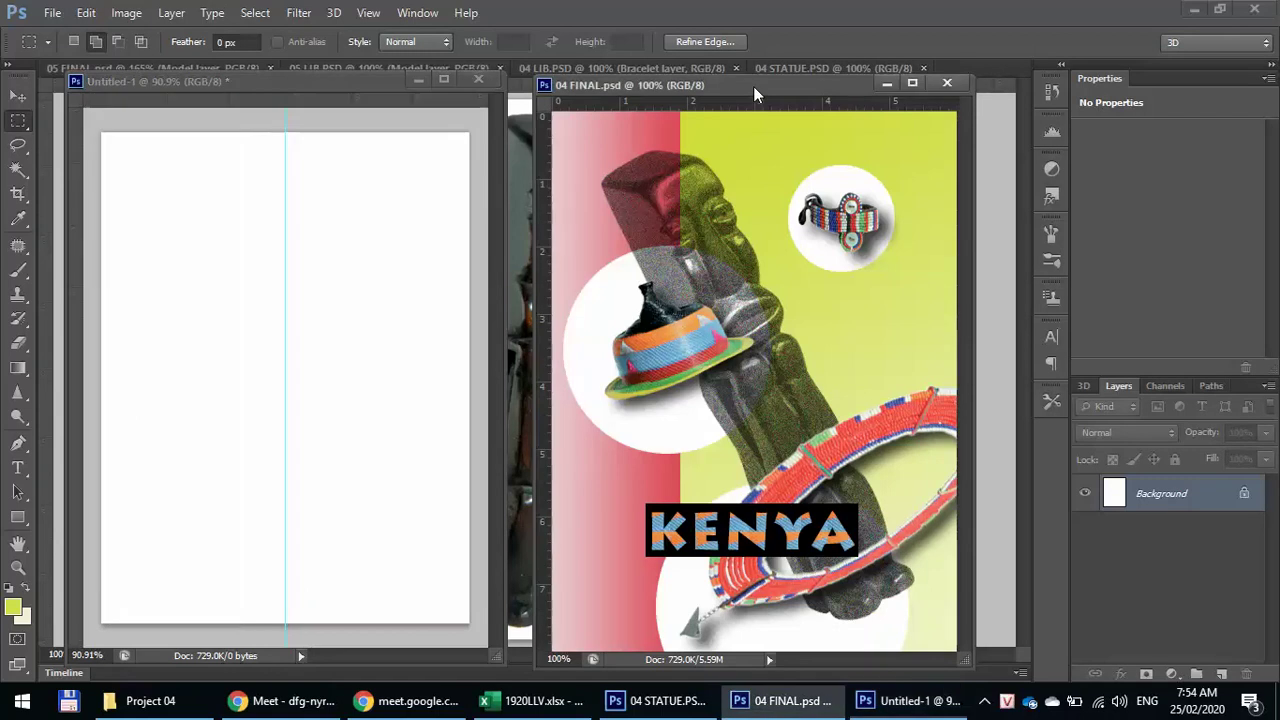
scroll(1193, 630, down, 2)
scroll(1193, 630, down, 1)
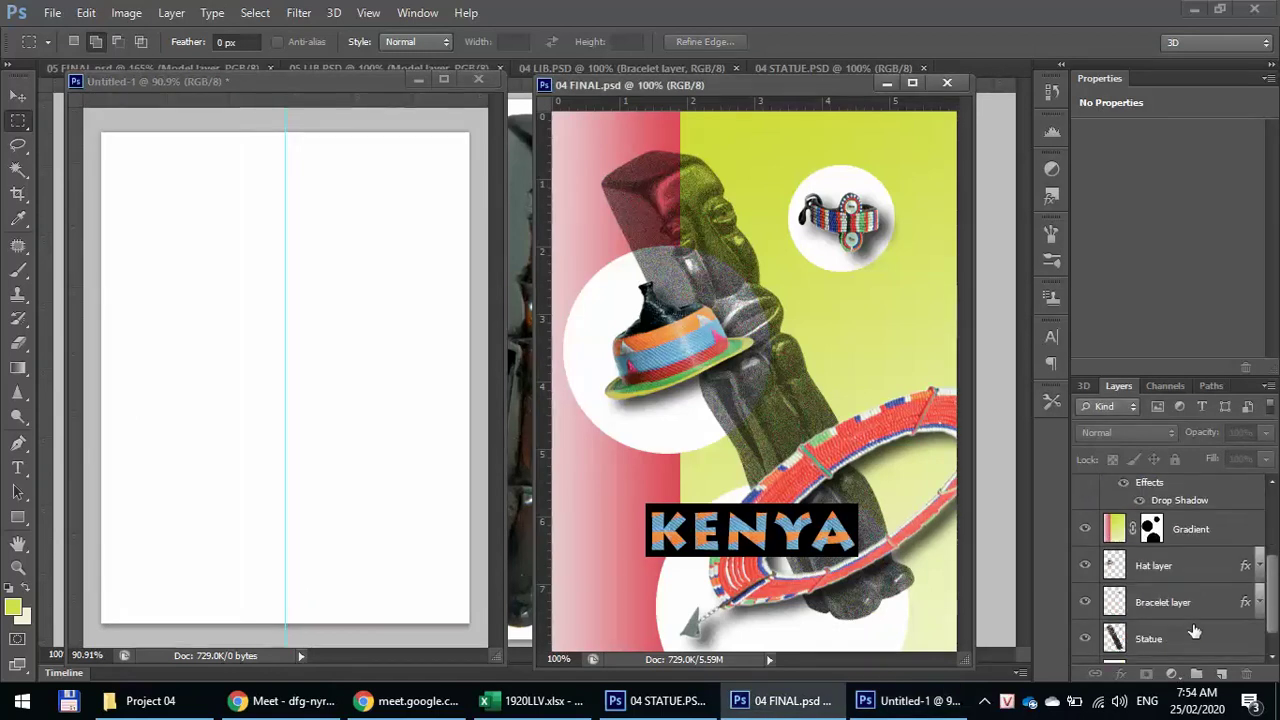
click(1213, 530)
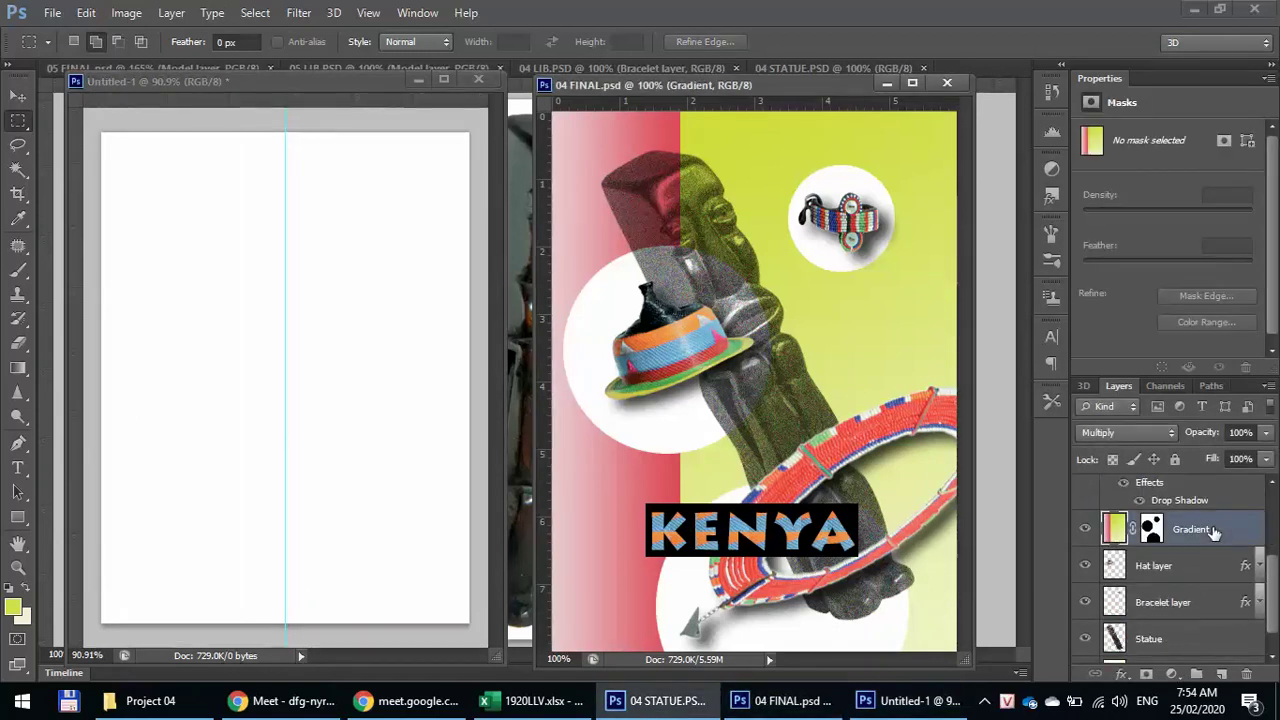
click(1156, 440)
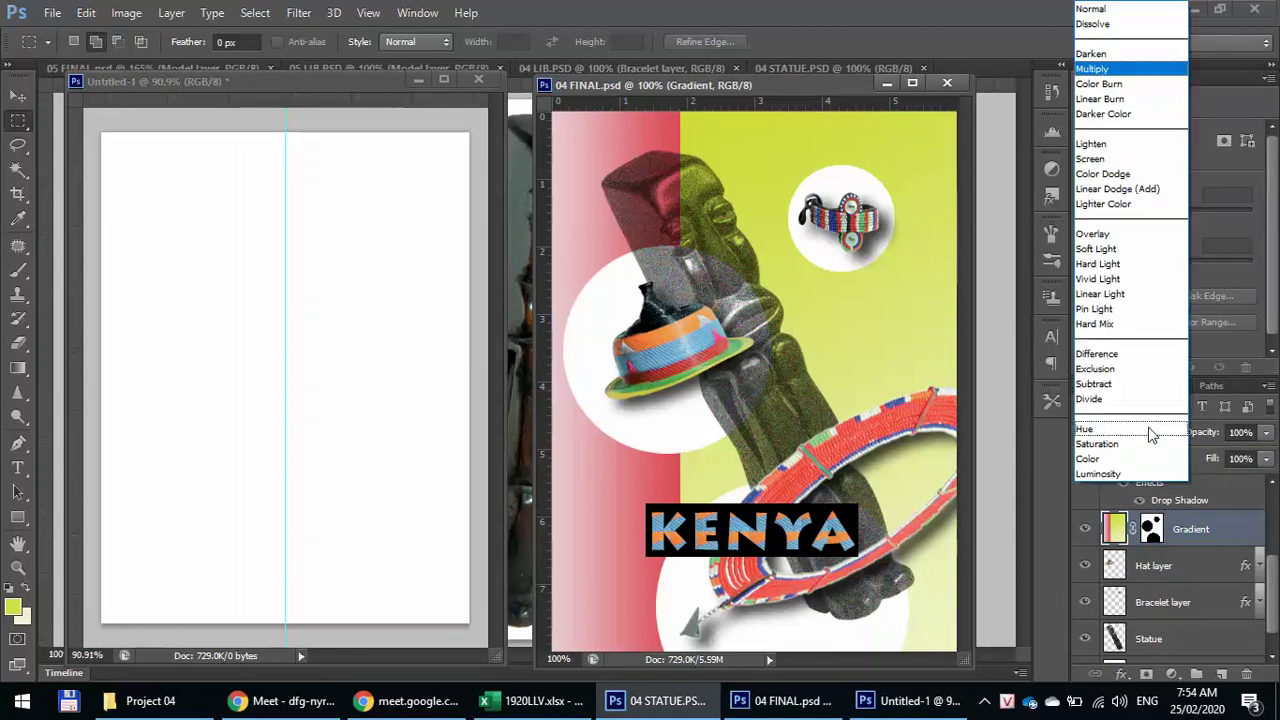
click(1112, 8)
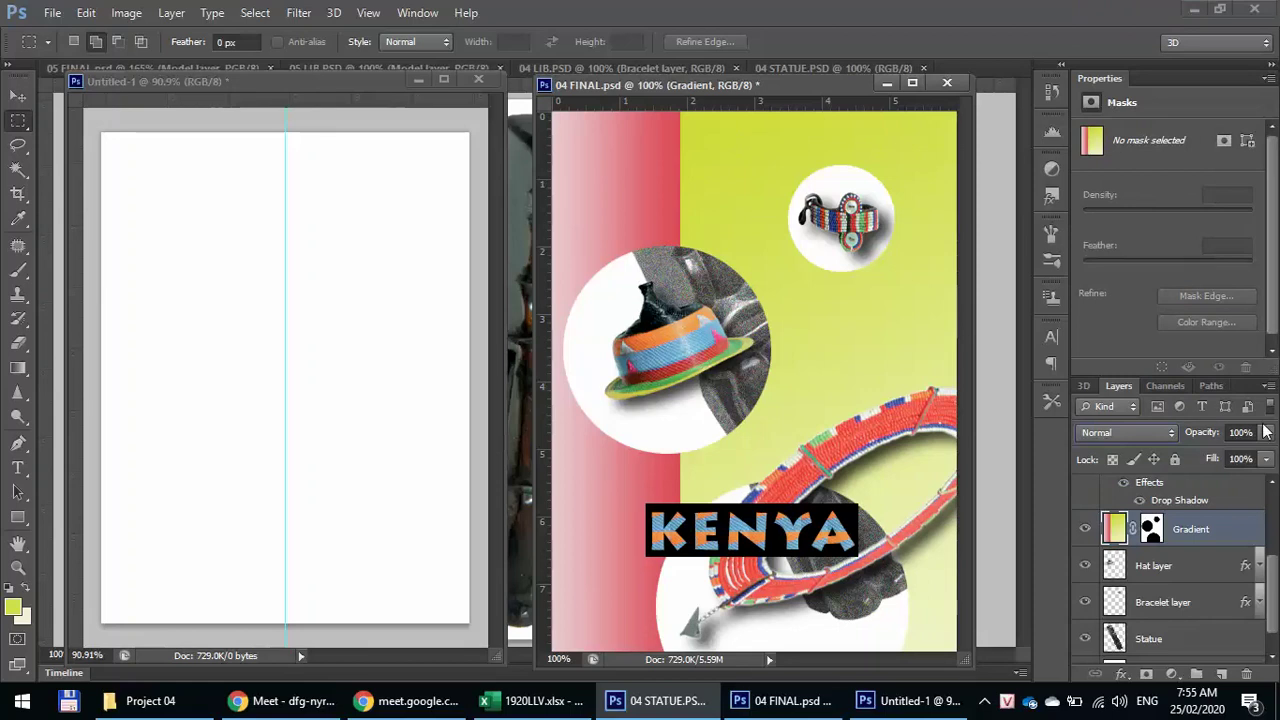
click(1140, 432)
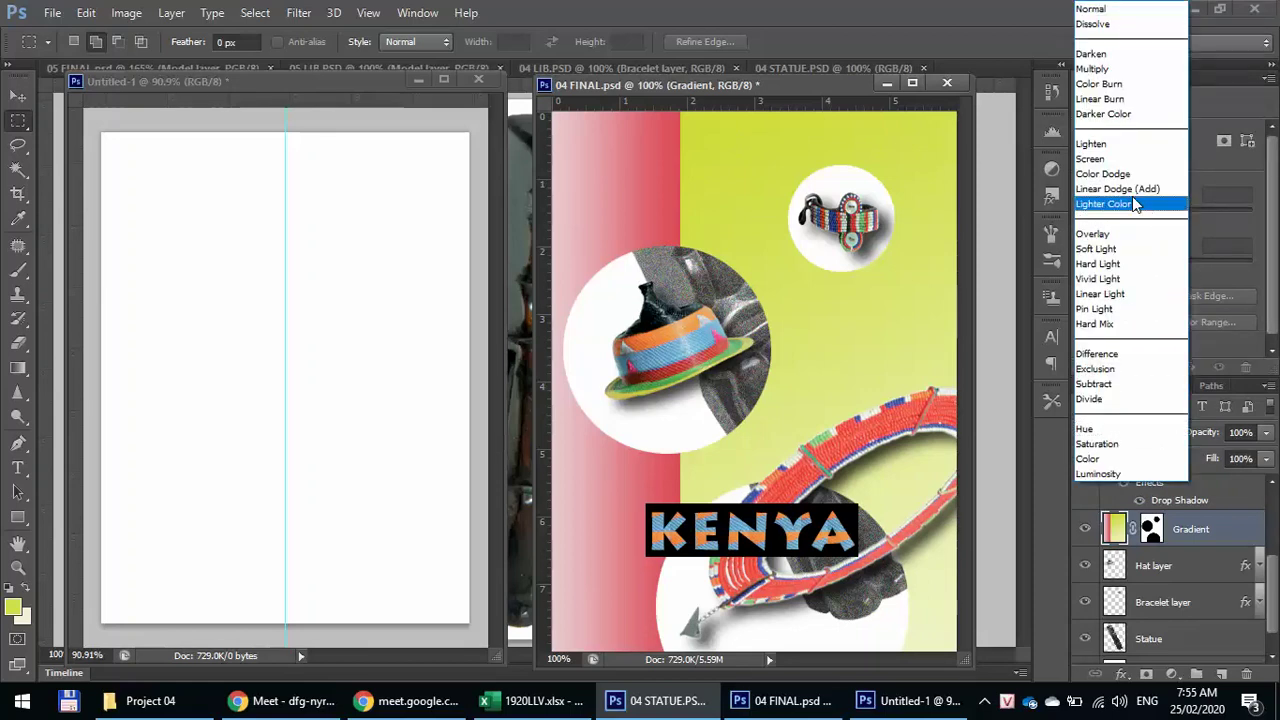
click(1100, 70)
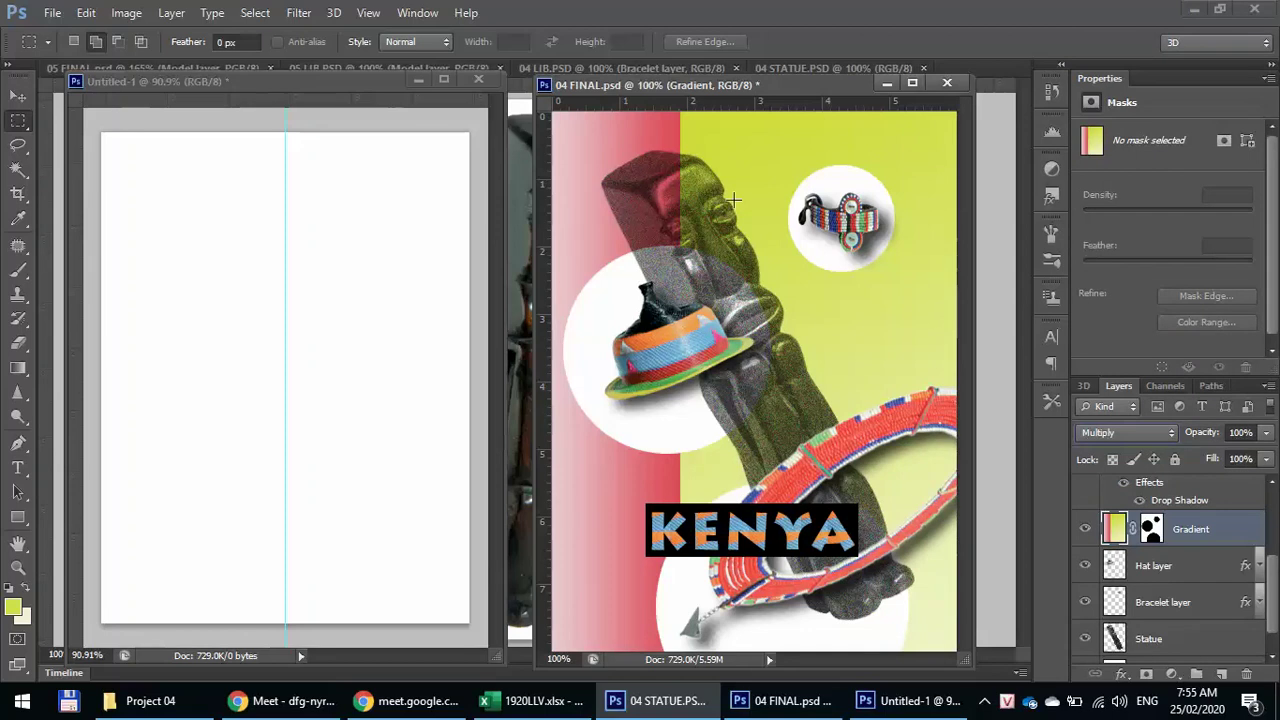
click(1170, 435)
click(1086, 17)
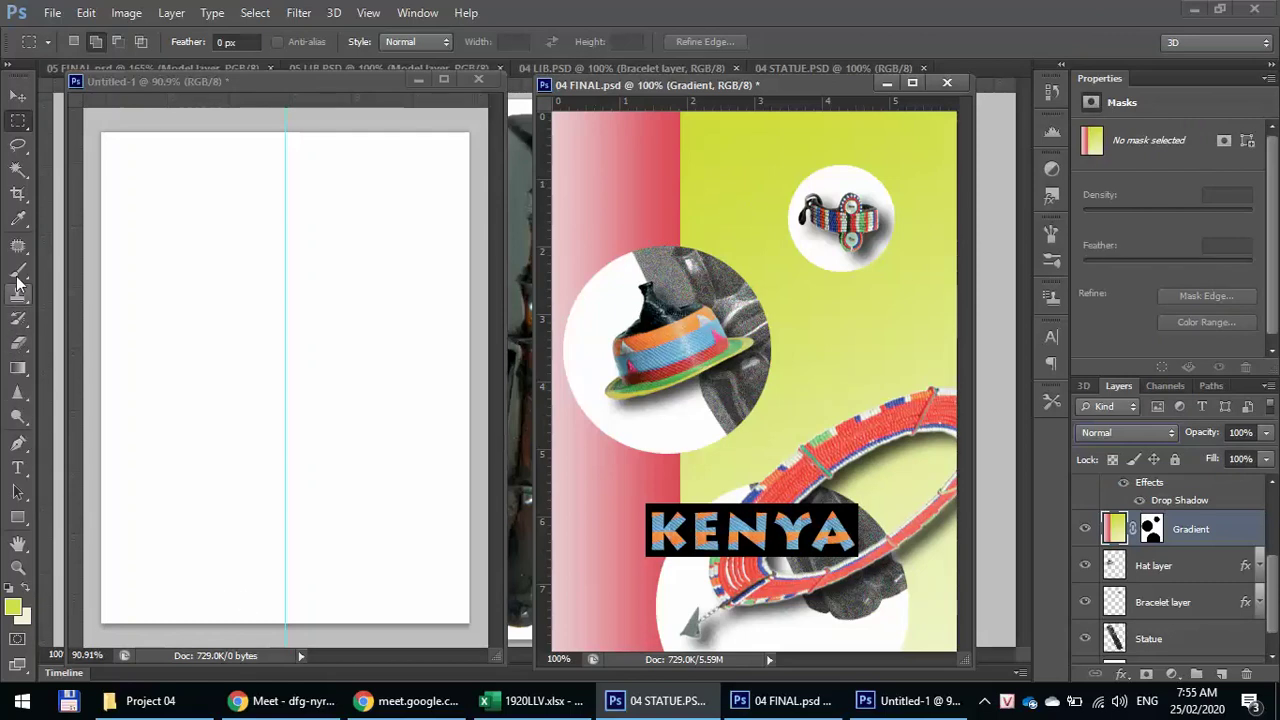
- Sample the red strip's darkest red as the foreground colour and its pale pink as the background colour with the Eyedropper
click(19, 220)
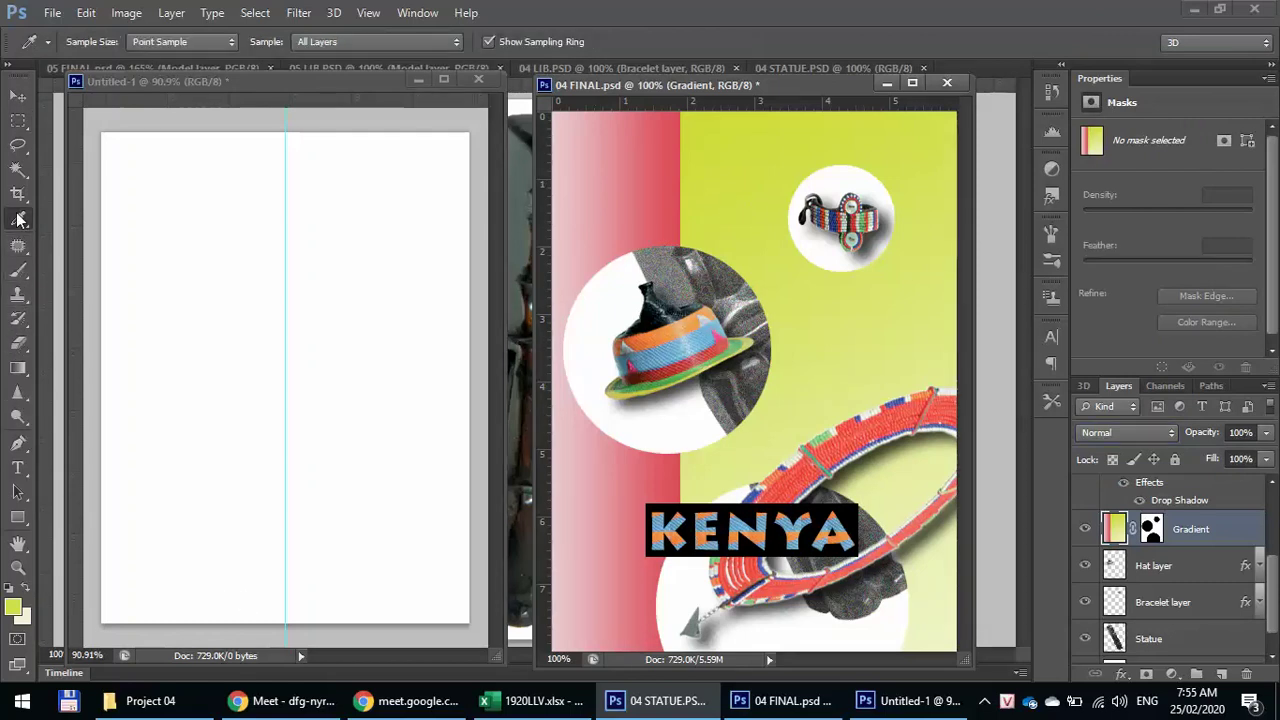
click(681, 110)
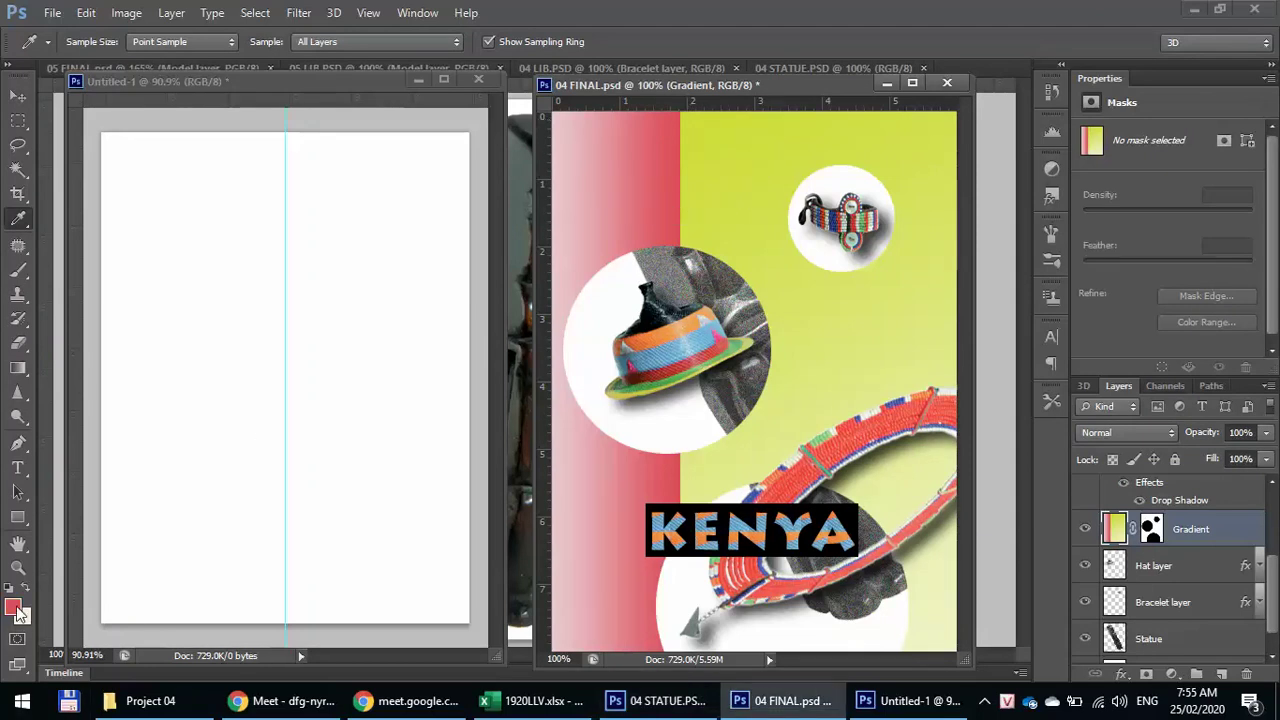
click(675, 133)
click(676, 119)
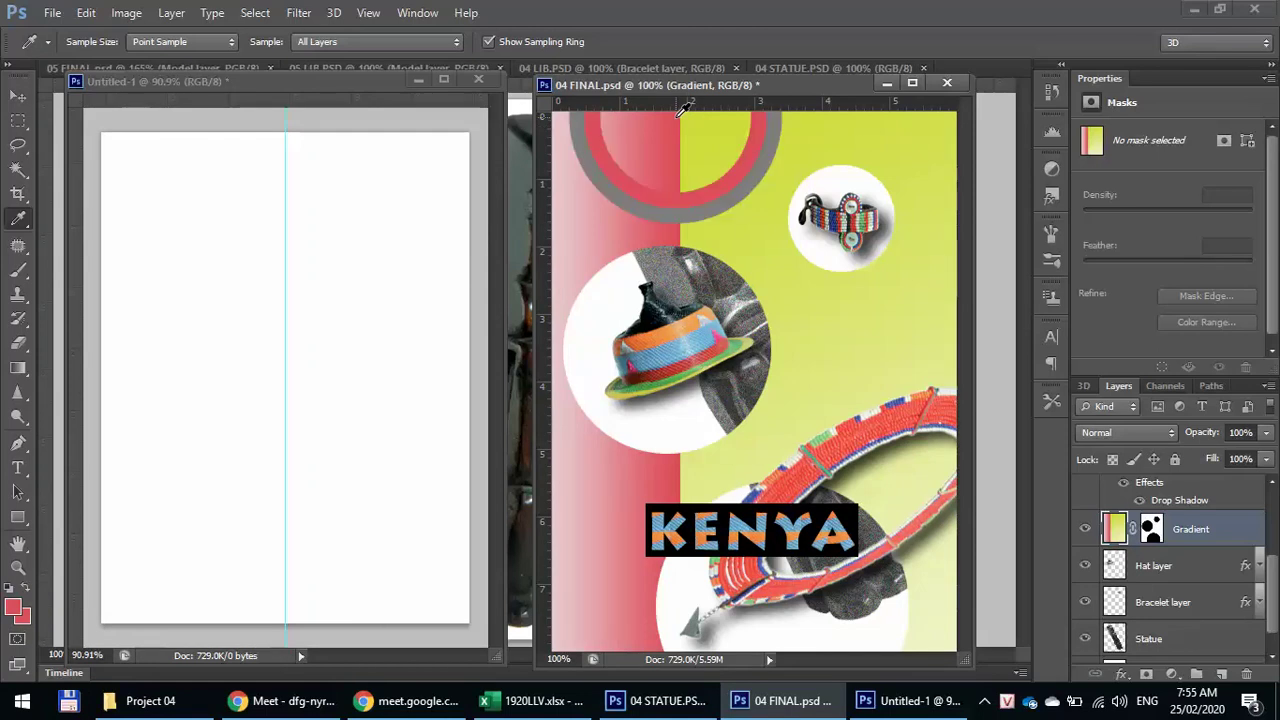
click(561, 193)
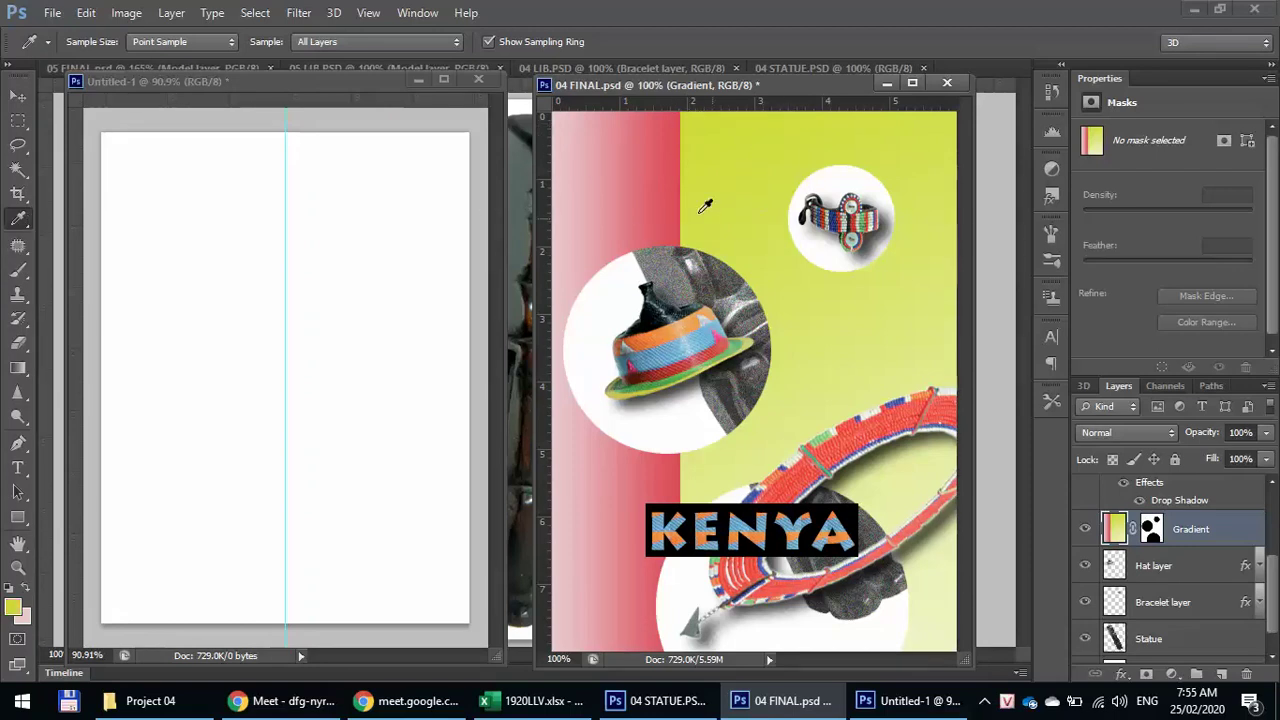
click(665, 150)
click(683, 116)
- Add a new layer above the Background in Untitled-1 and activate the Gradient Tool
click(354, 82)
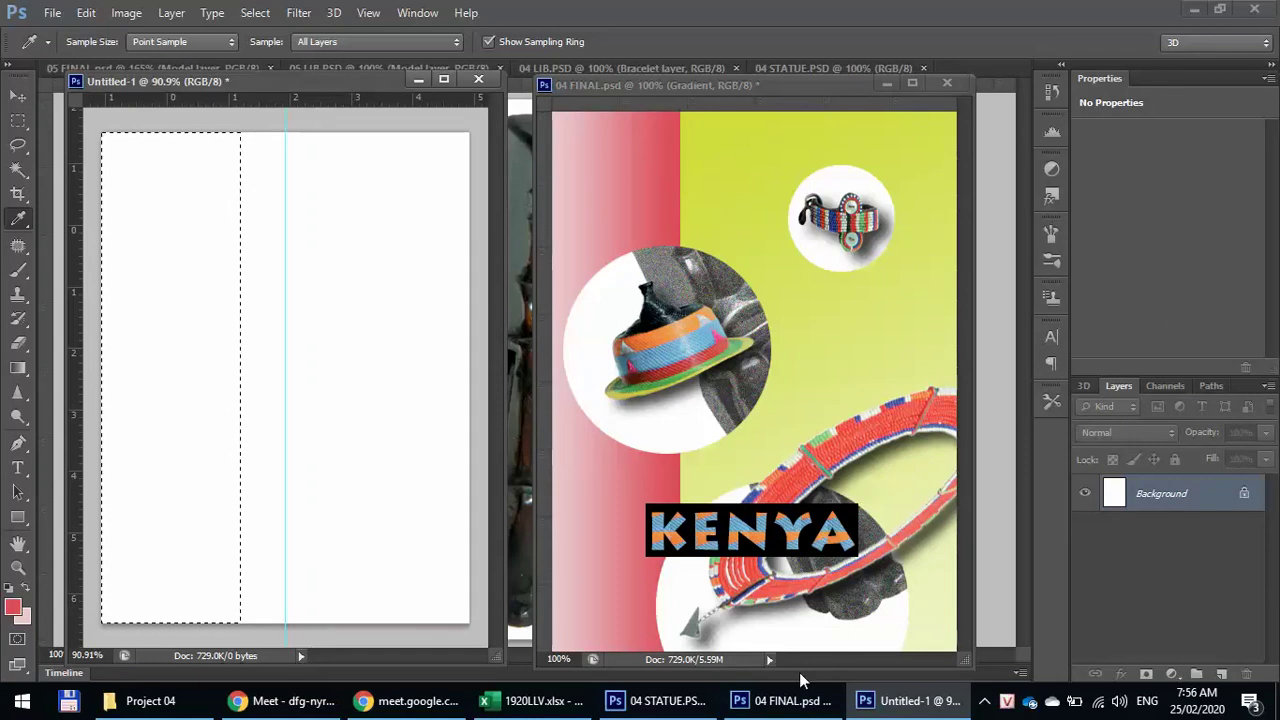
click(1222, 675)
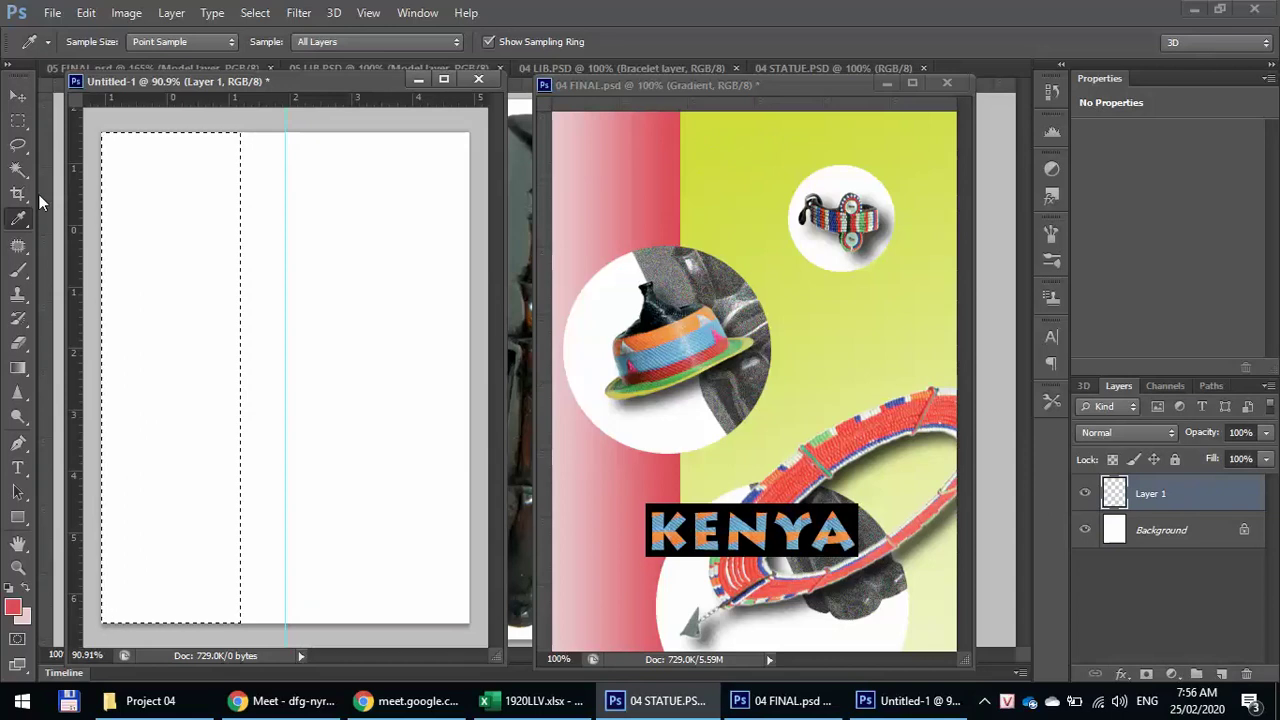
click(18, 369)
right_click(18, 370)
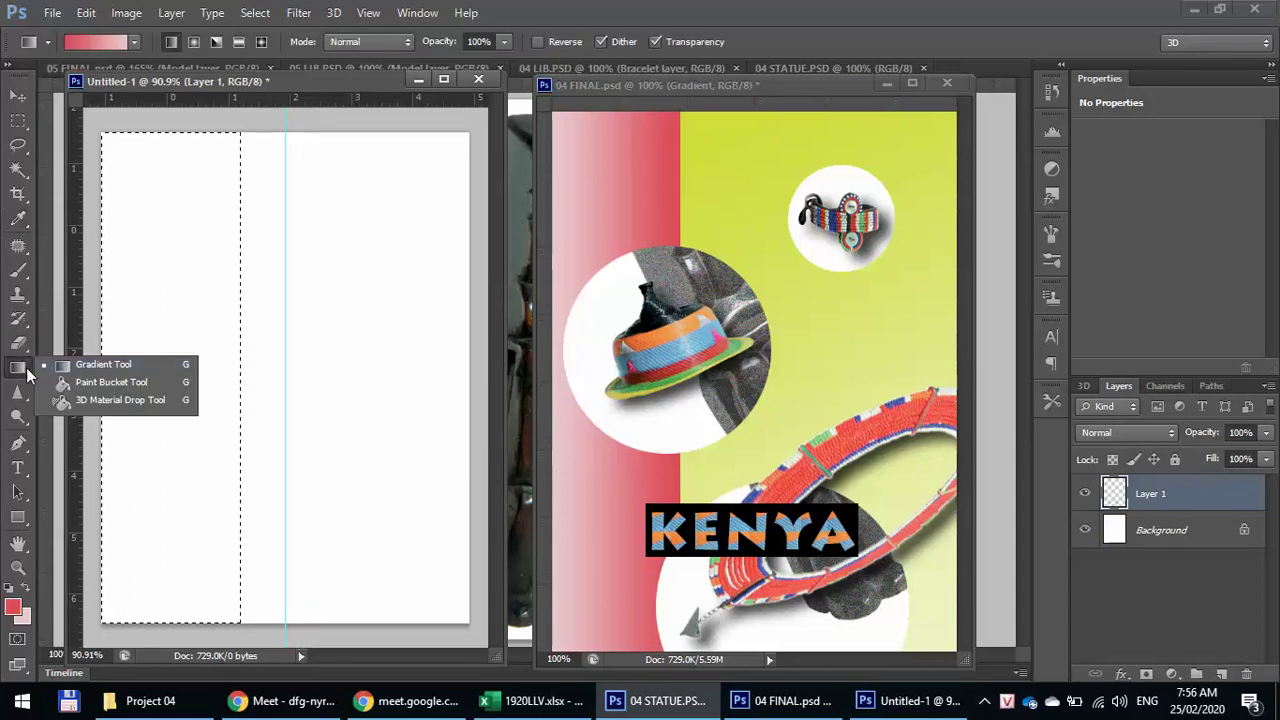
click(69, 367)
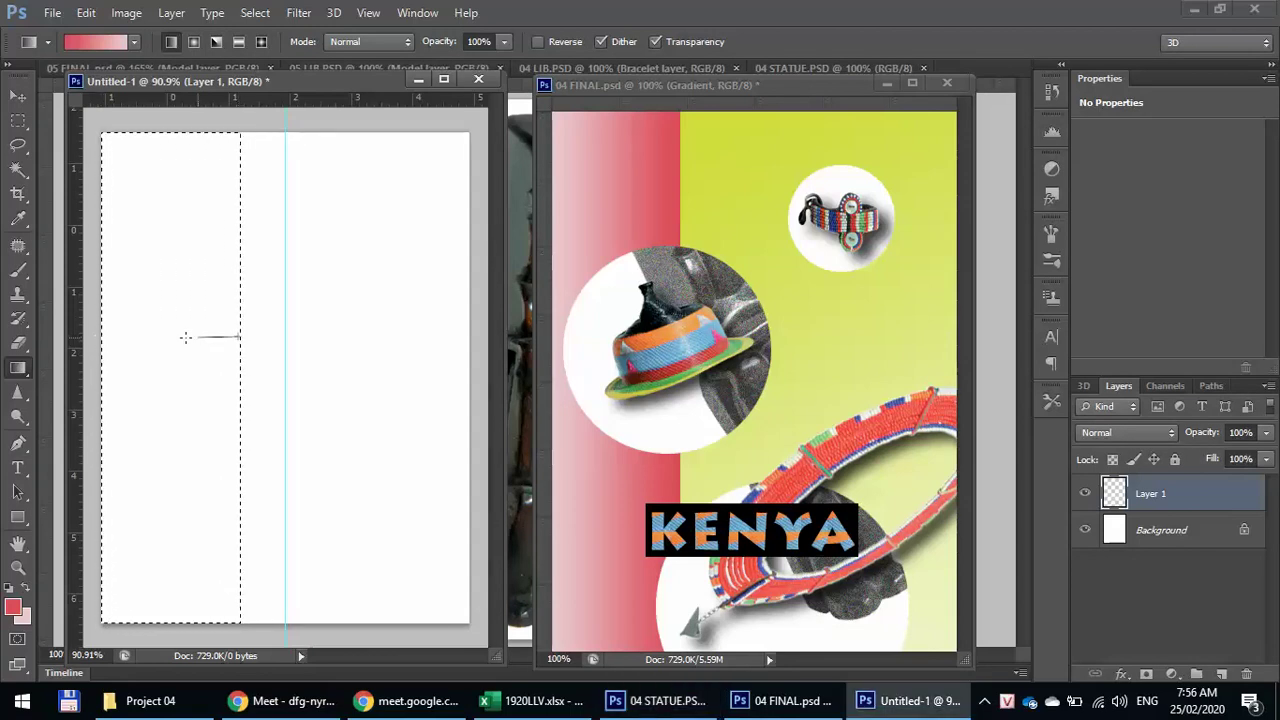
- Try a horizontal red-to-pink gradient across the selected strip, check it with the selection outline hidden, and undo it
drag(108, 337, 101, 337)
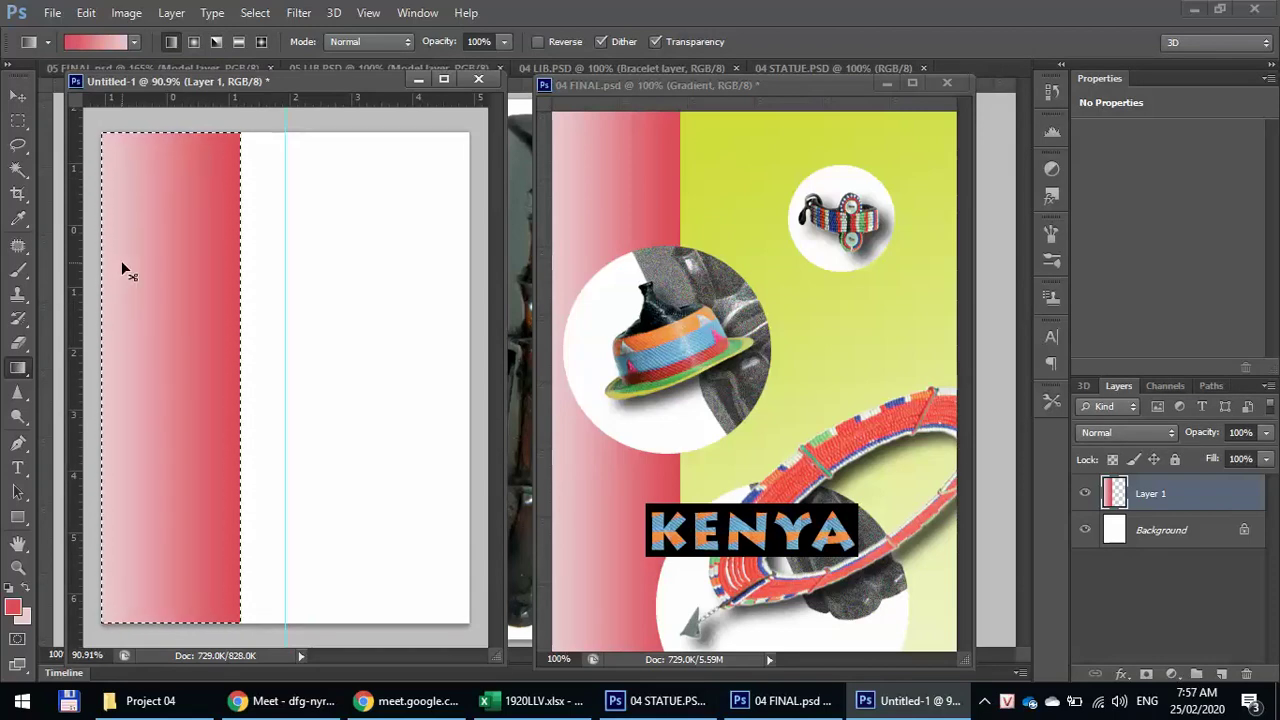
key(ctrl+h)
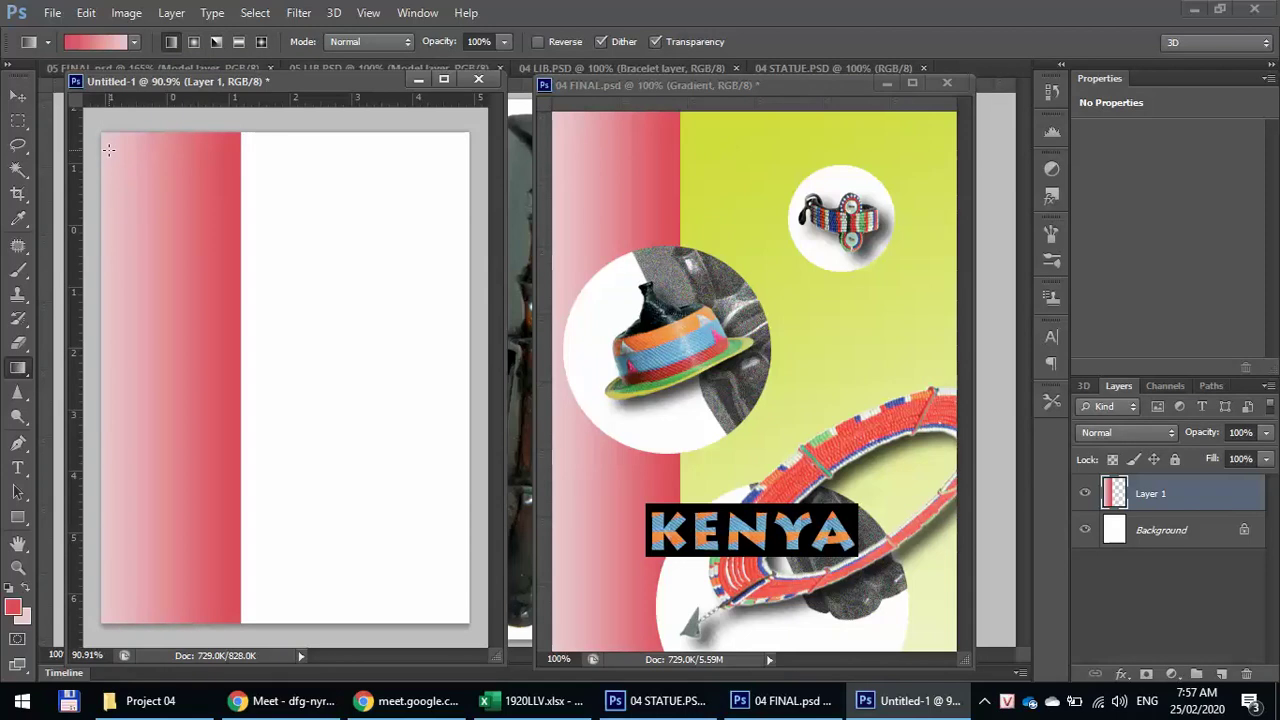
key(ctrl+z)
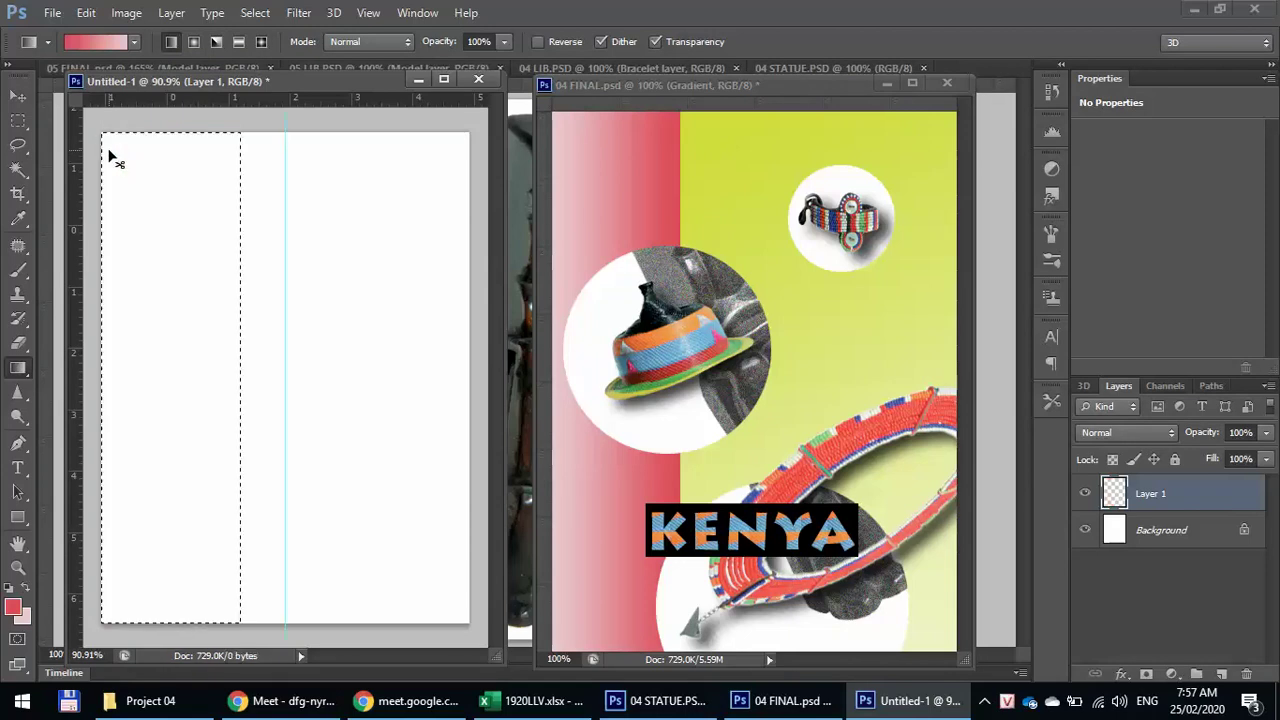
- Set the background colour to pale pink #f0dbdf and fill the selected strip with a horizontal gradient from red at its right edge to pink
click(28, 618)
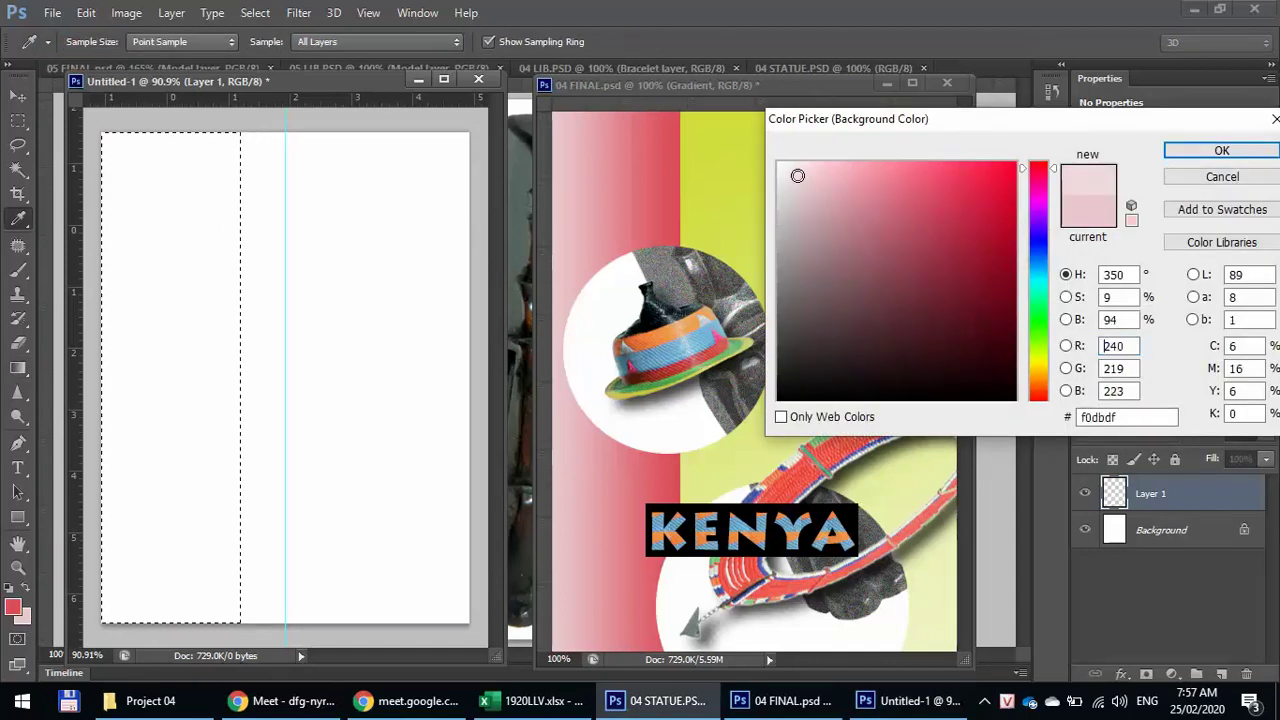
click(1210, 150)
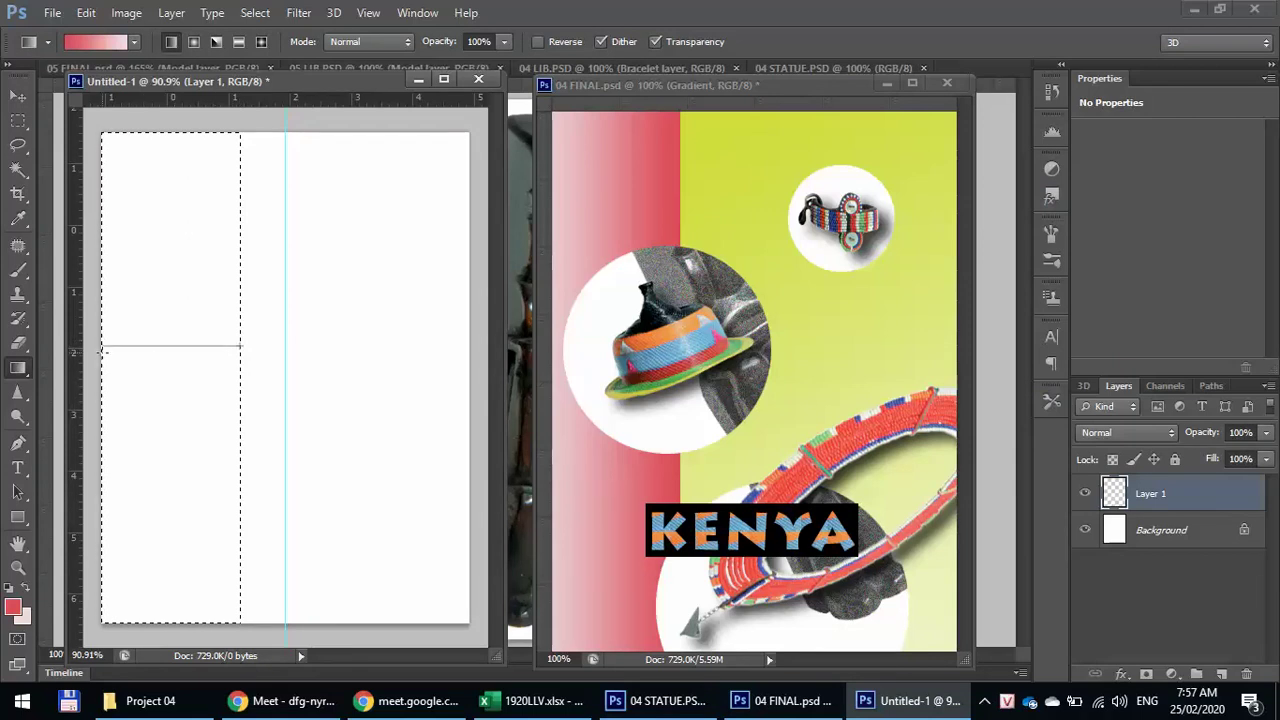
drag(109, 350, 108, 350)
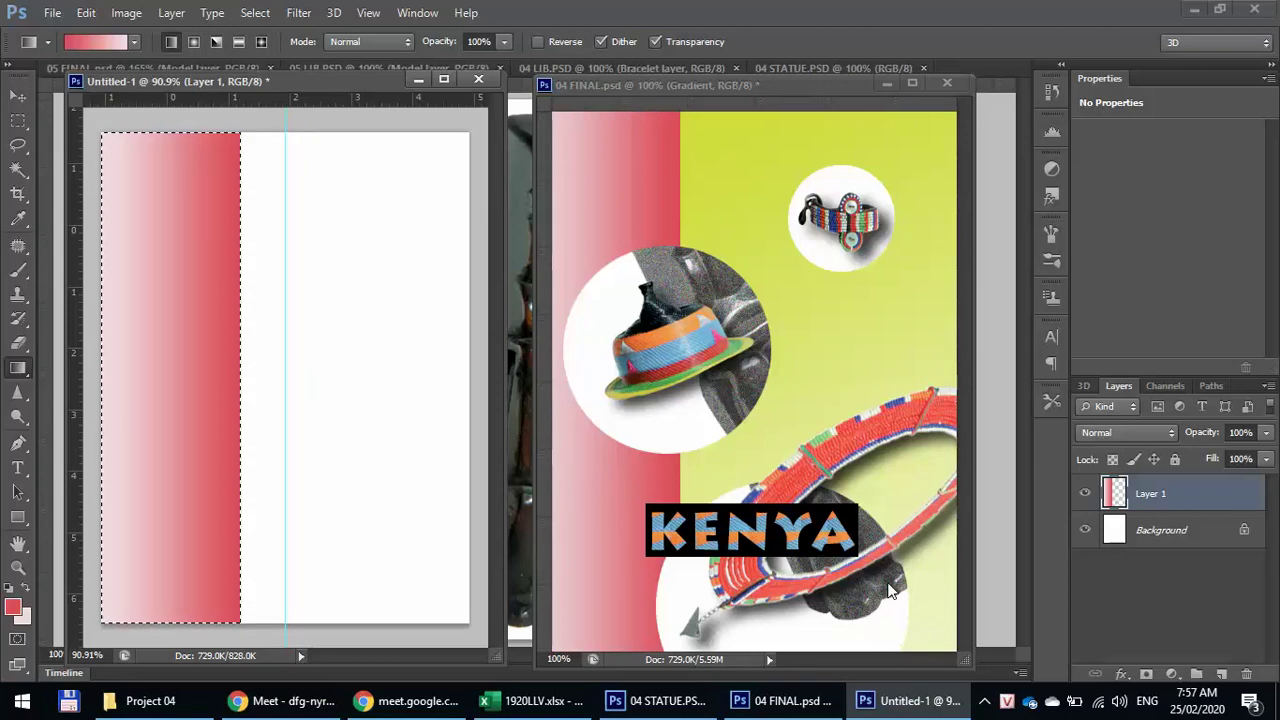
- Sample the poster's yellow-green at its top edge as the foreground colour and set the background colour to pale yellow #f0f4c7
click(16, 222)
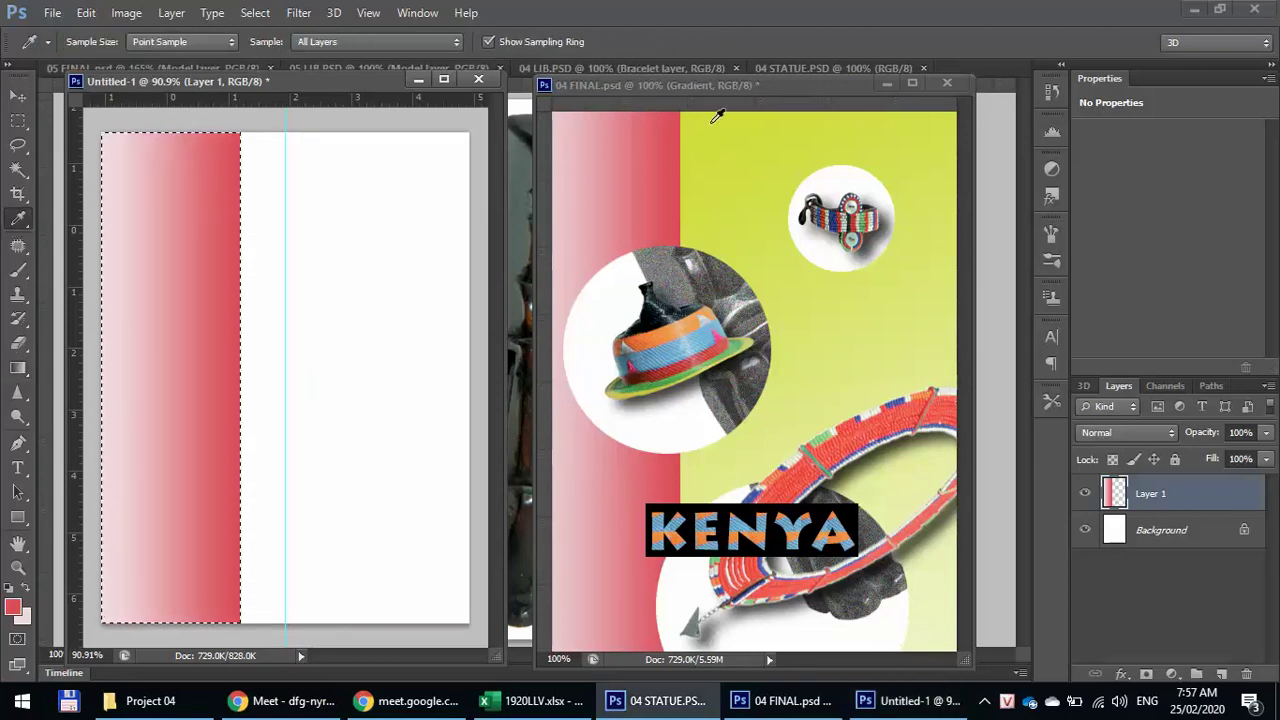
click(802, 112)
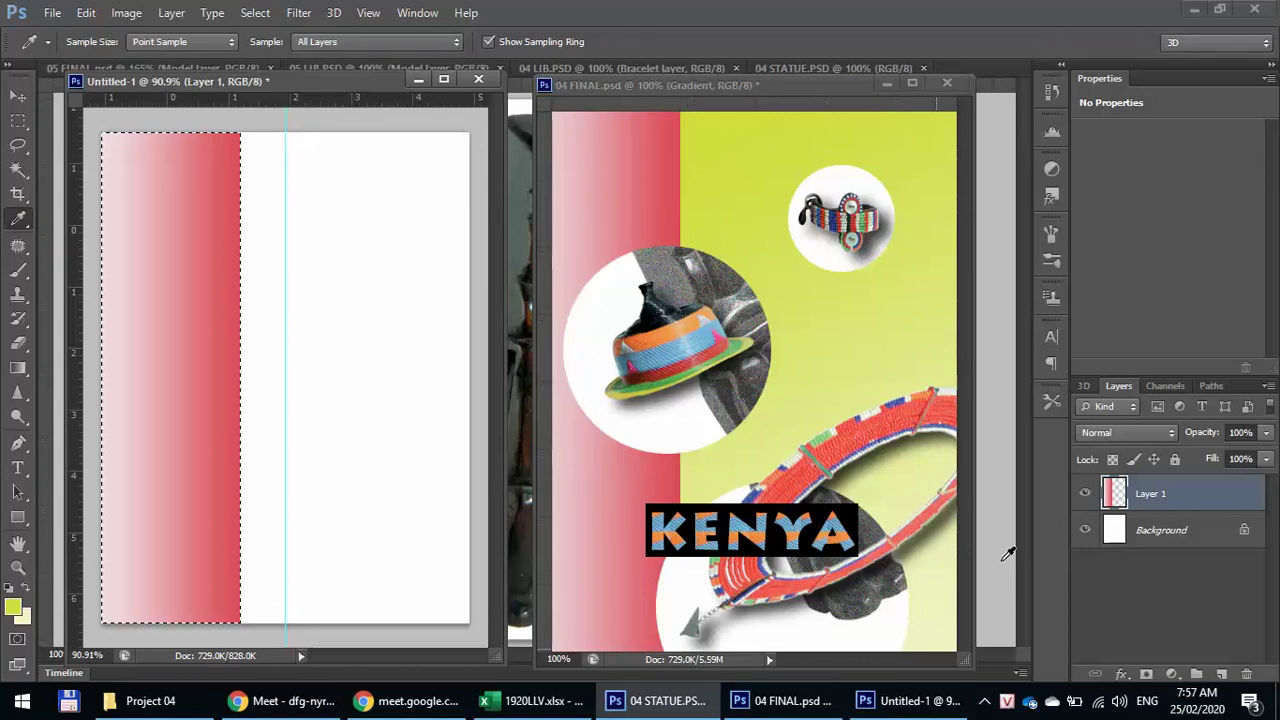
click(23, 615)
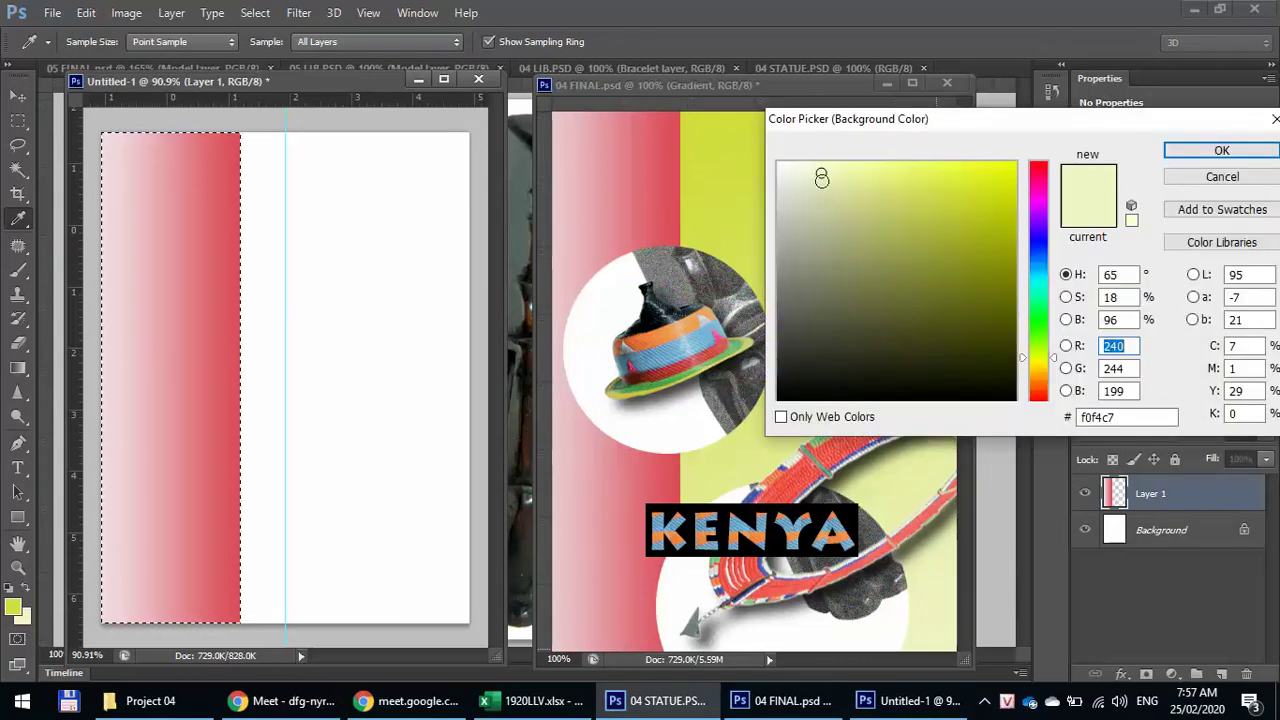
click(1230, 152)
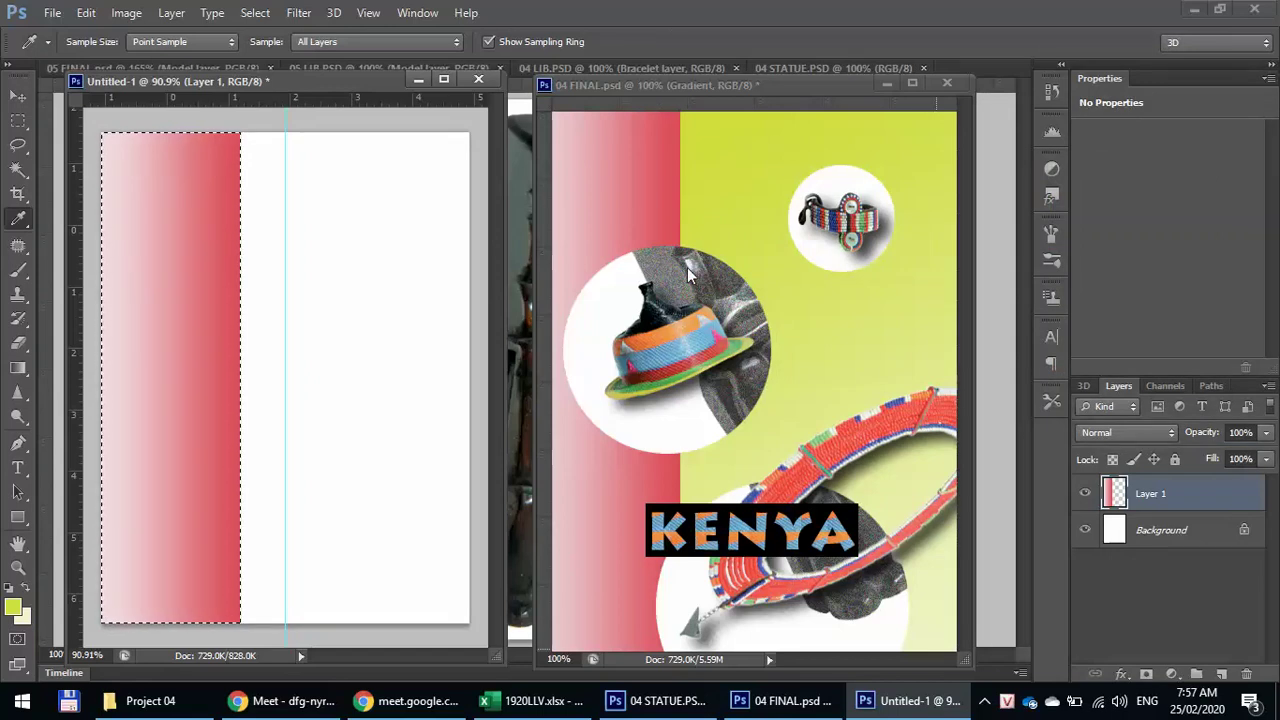
- Invert the selection to the area beside the red strip and fill it with a yellow-green to pale yellow gradient from top to bottom
key(ctrl+i)
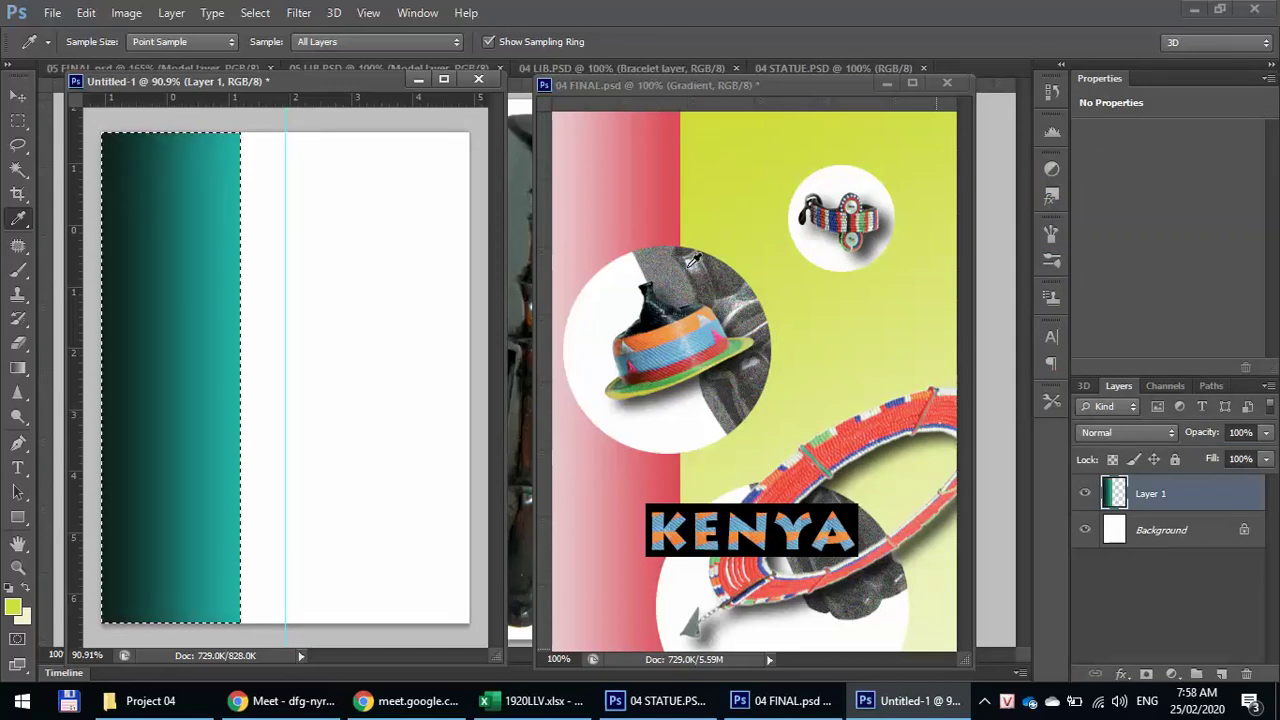
key(ctrl+z)
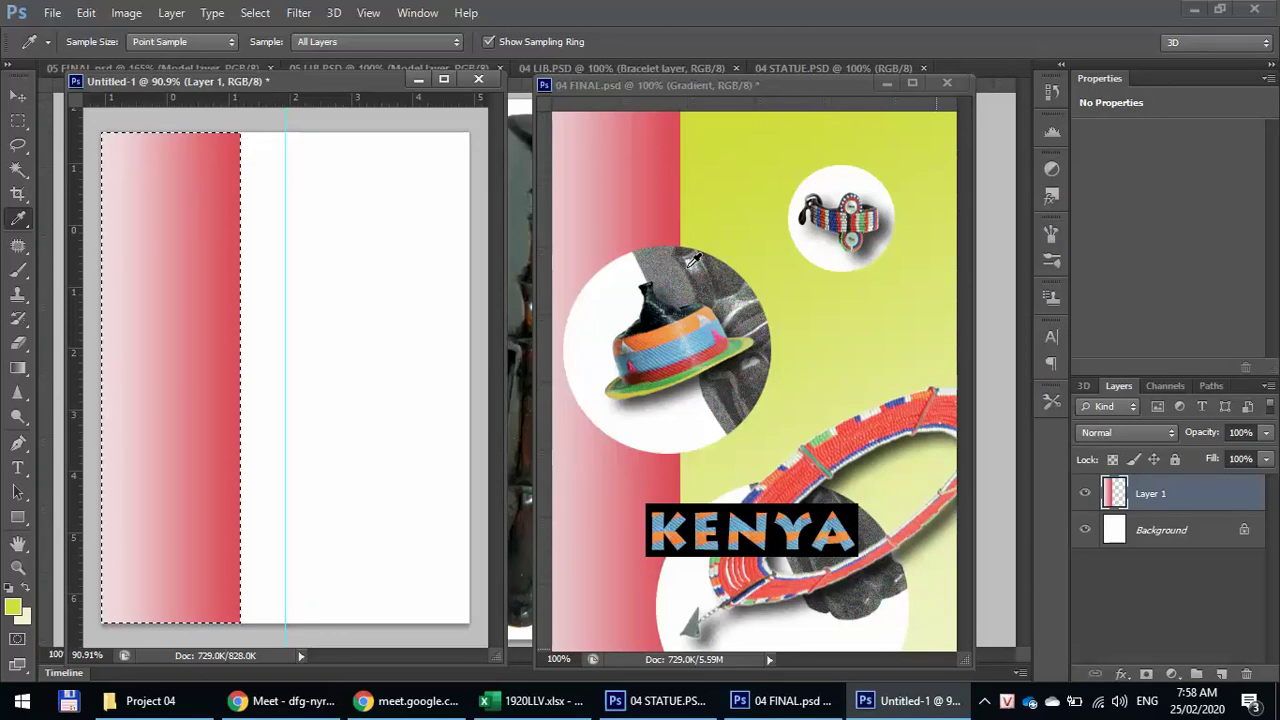
key(ctrl+shift+i)
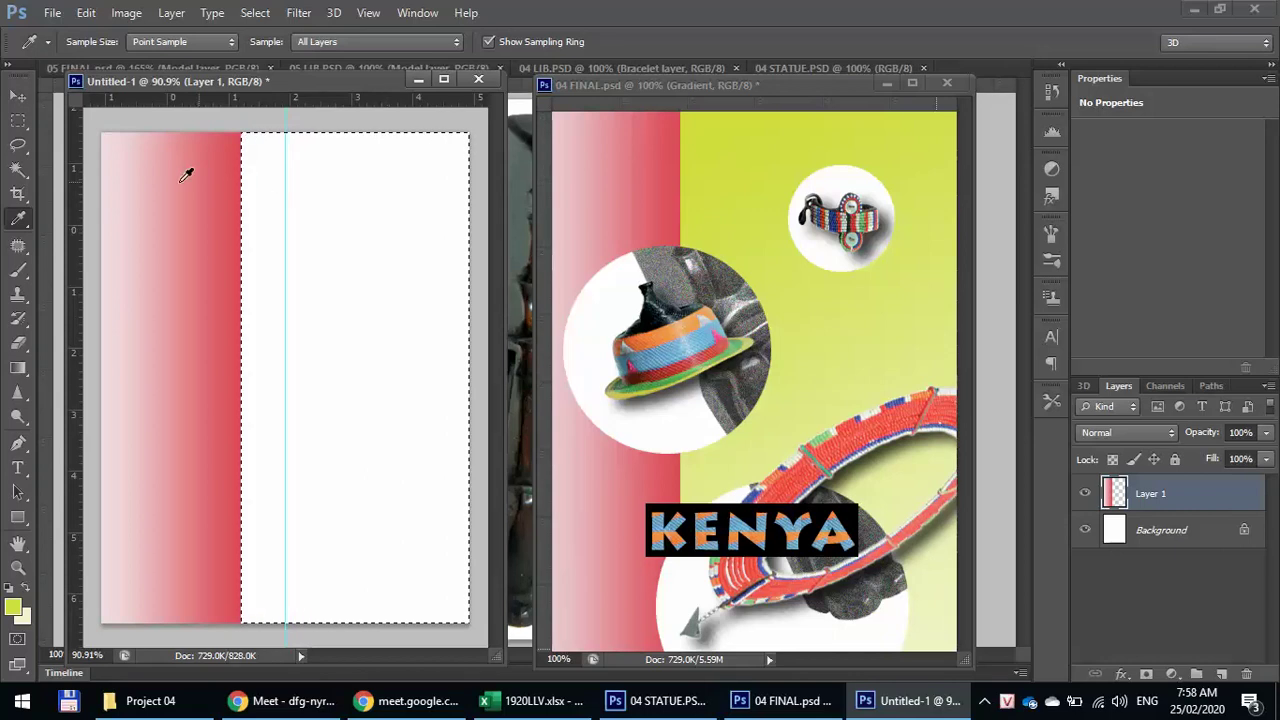
click(18, 368)
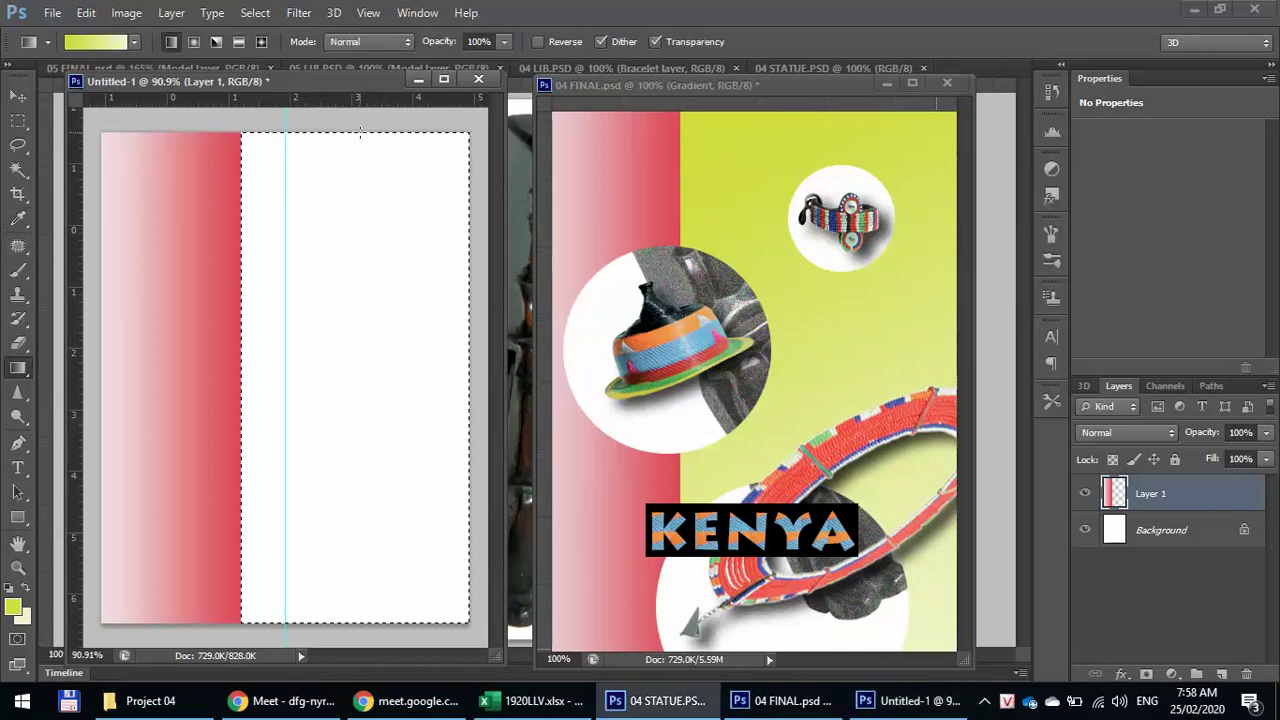
drag(360, 133, 356, 622)
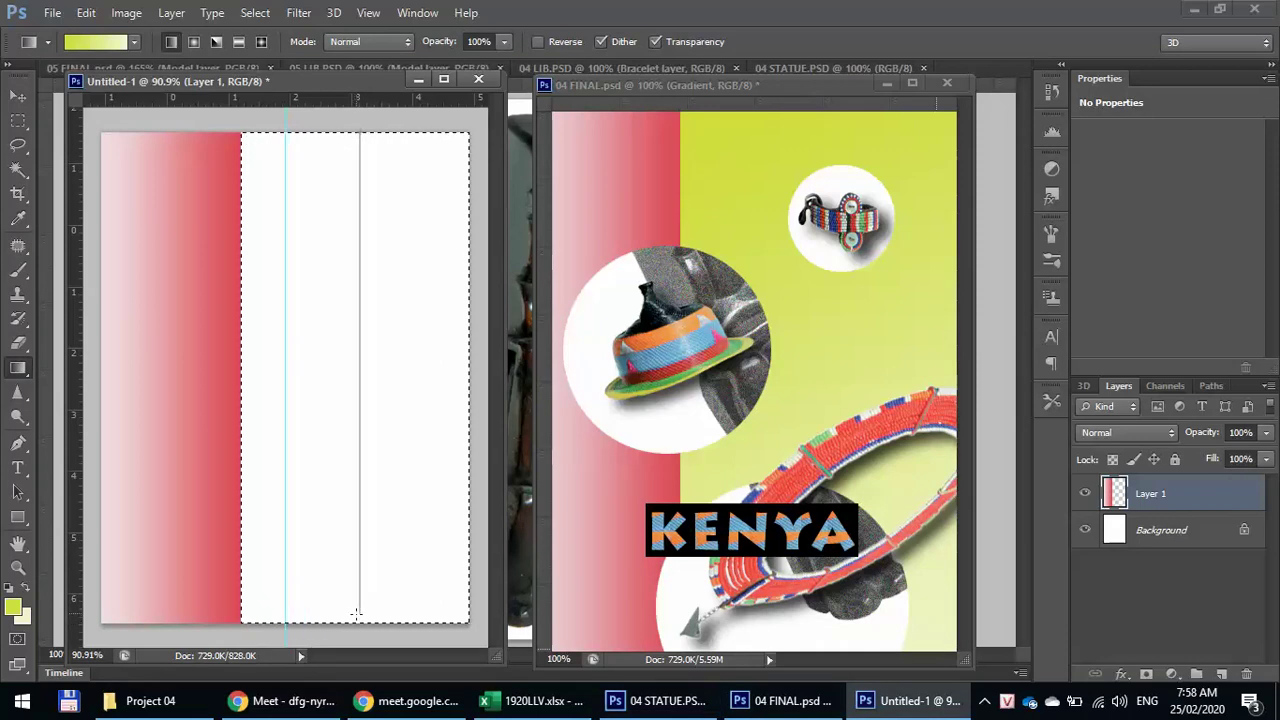
drag(356, 617, 356, 617)
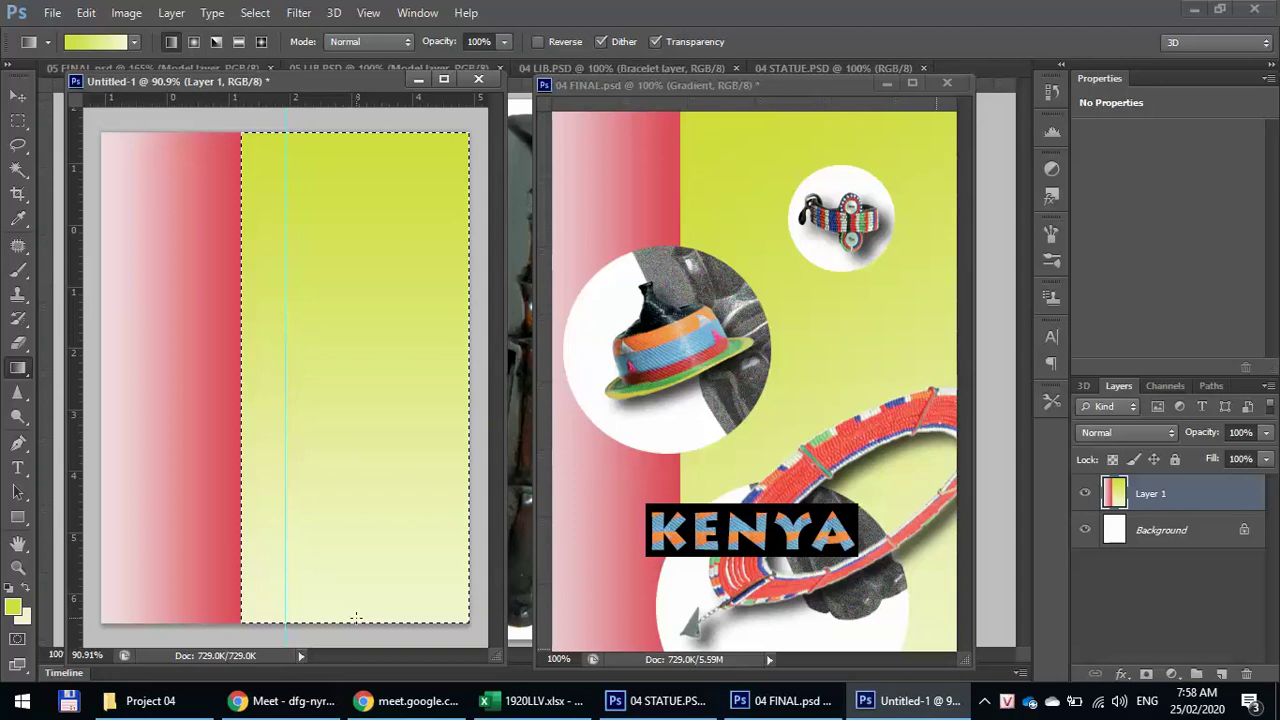
- Clear the selection and hide the guide in Untitled-1
key(ctrl+d)
key(ctrl+semicolon)
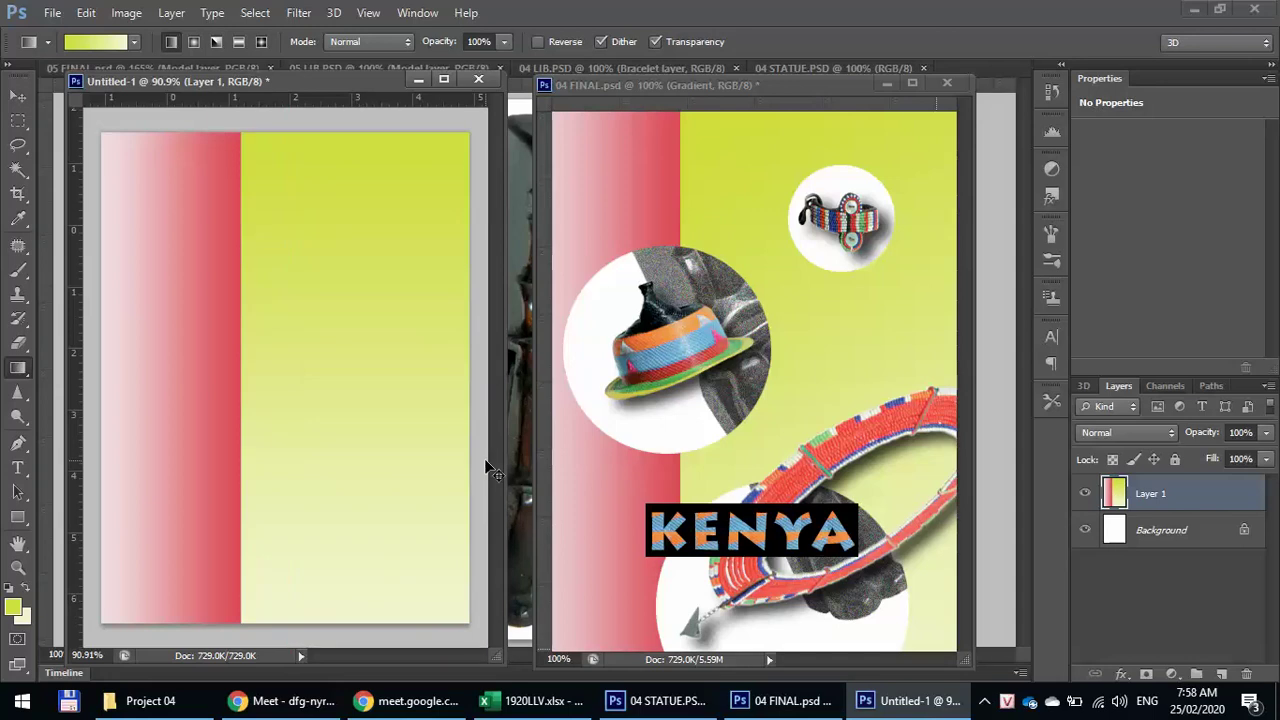
key(ctrl+h)
key(ctrl+h)
key(ctrl+alt+0)
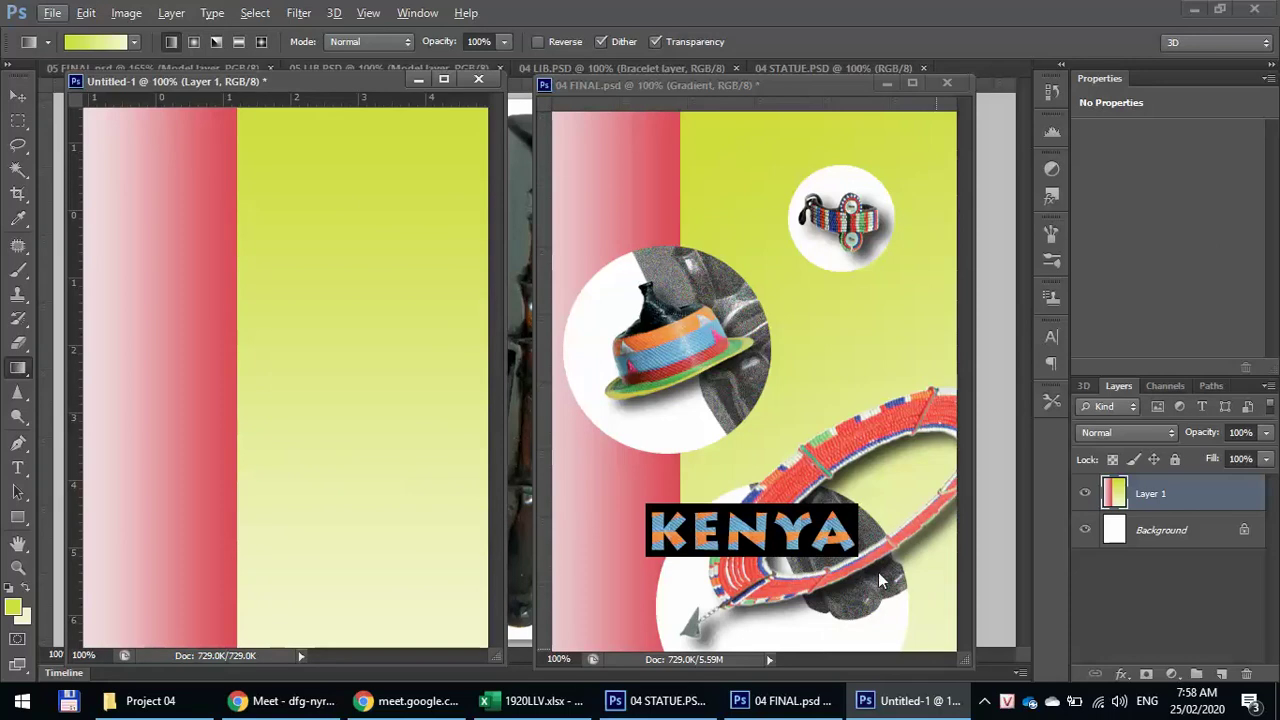
- Switch to 04 FINAL.psd and examine the layer mask on its Gradient layer
click(713, 84)
click(711, 78)
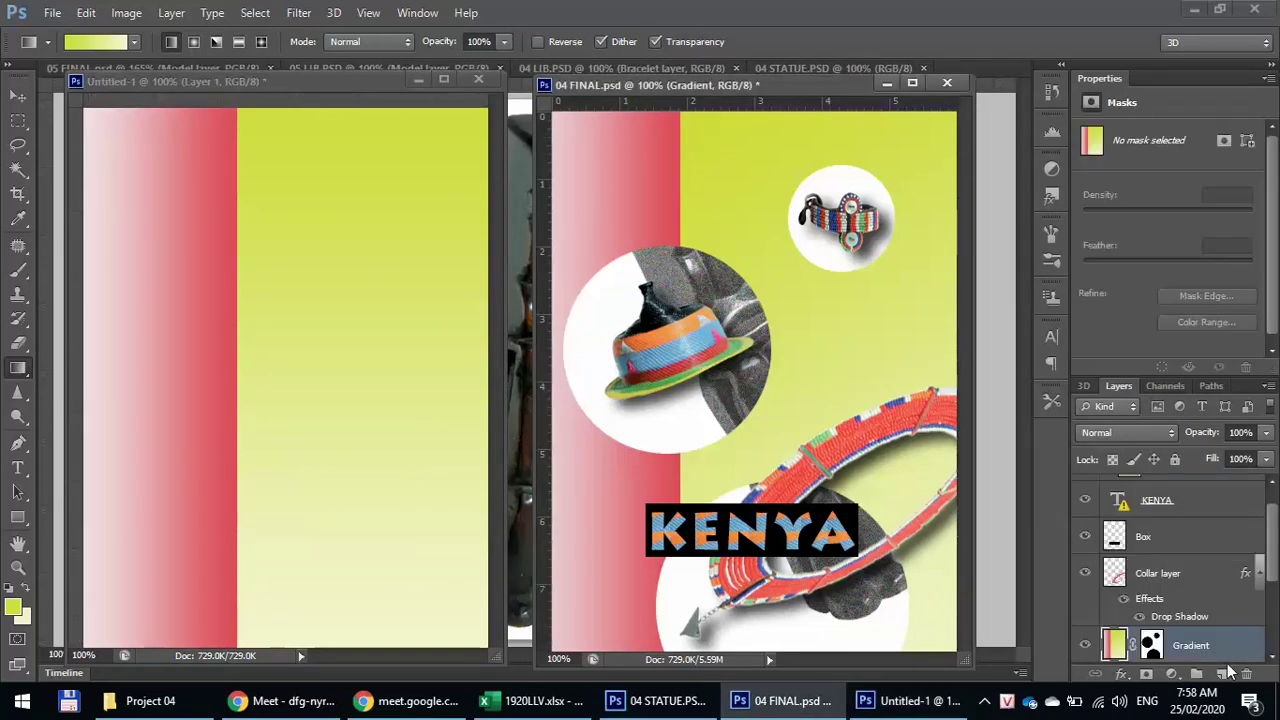
click(1151, 647)
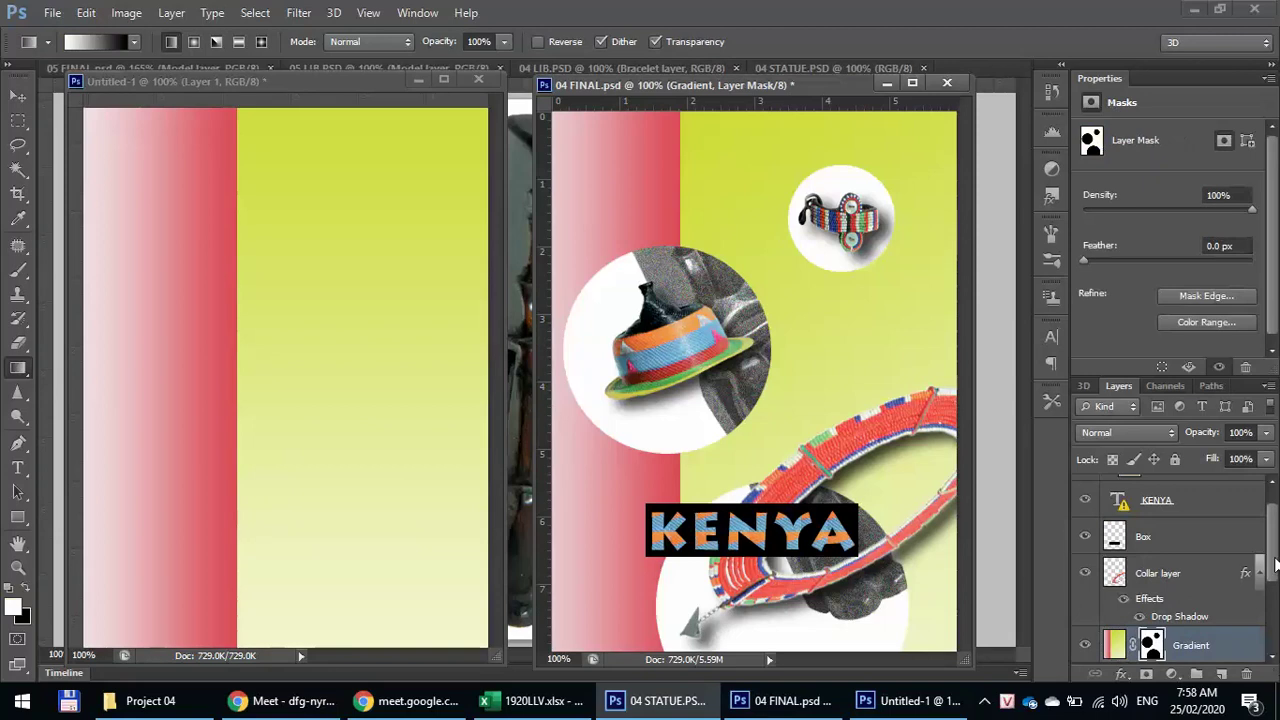
drag(1272, 545, 1275, 590)
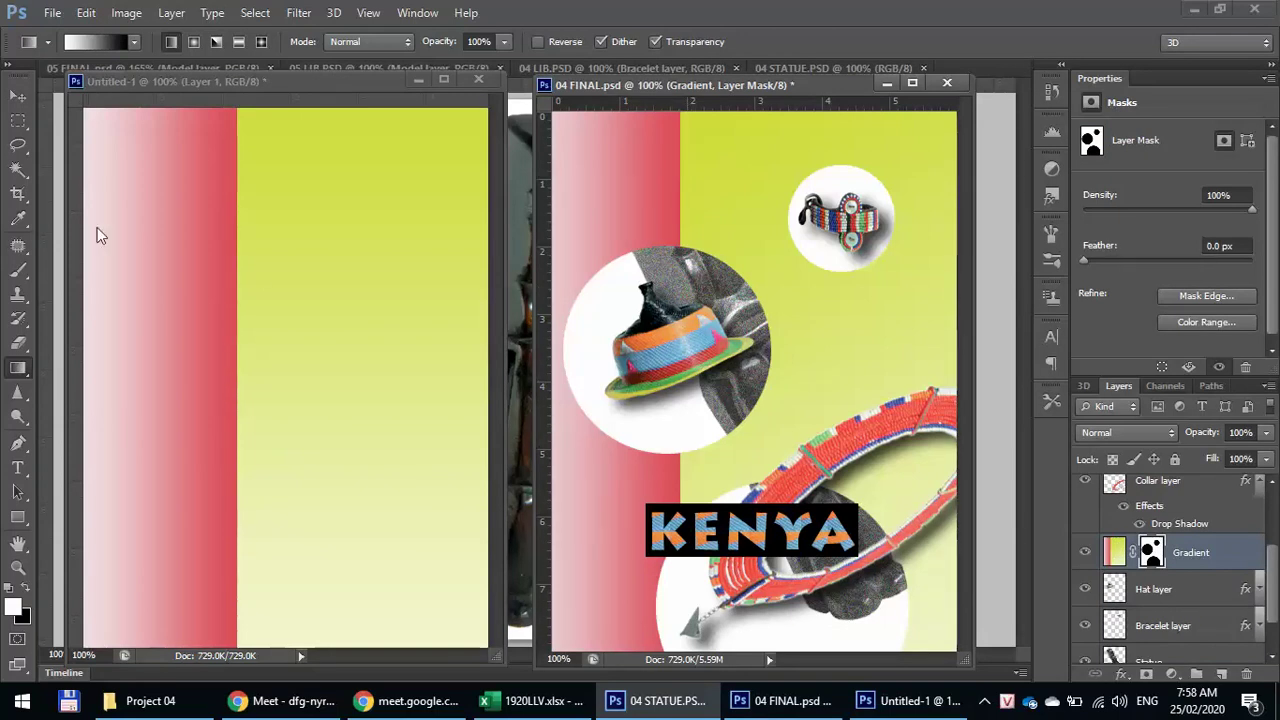
- Select a circle about 2.9 inches in diameter across the red and green boundary in Untitled-1 with the Elliptical Marquee Tool
click(17, 126)
right_click(17, 126)
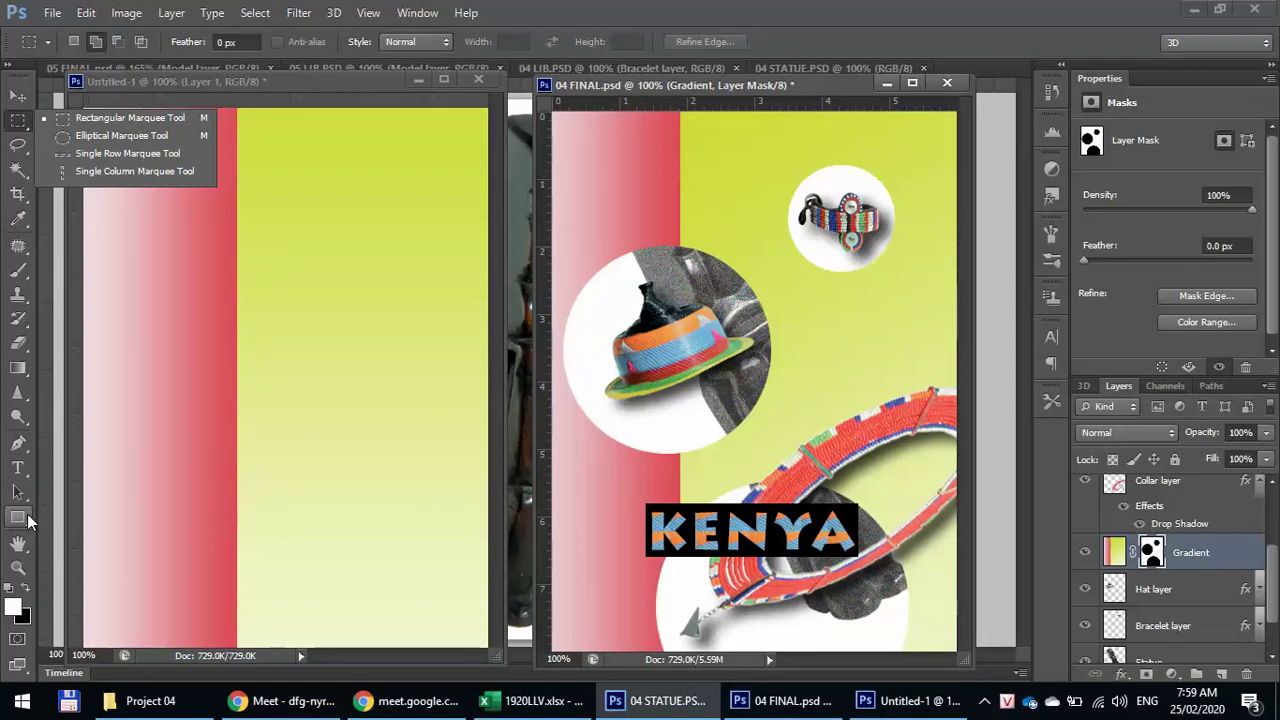
click(90, 138)
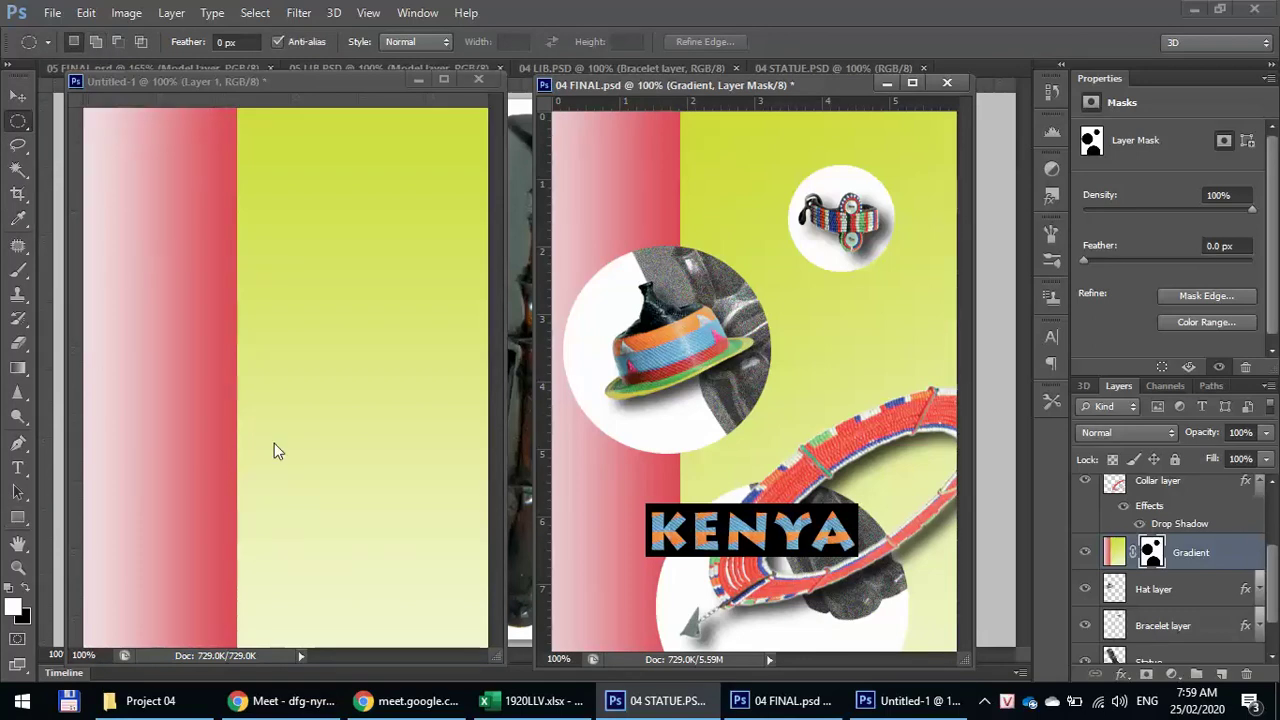
click(164, 372)
drag(168, 371, 310, 492)
key(space)
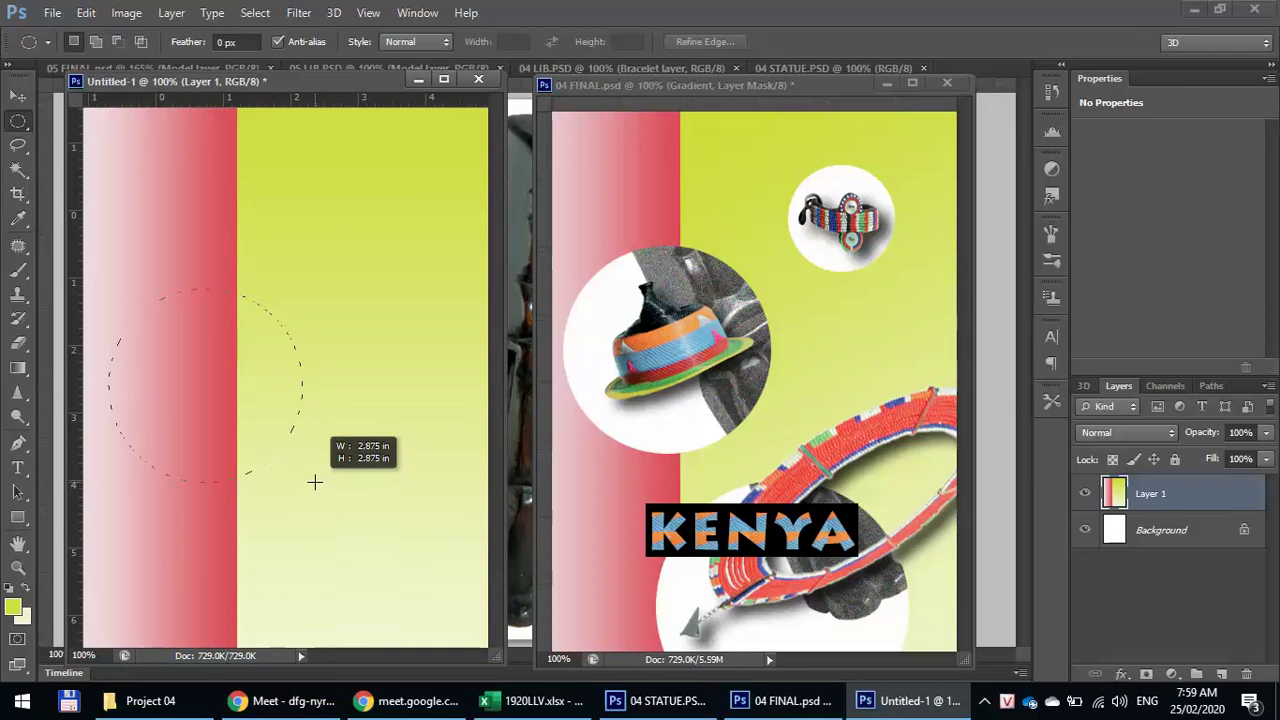
drag(318, 474, 326, 482)
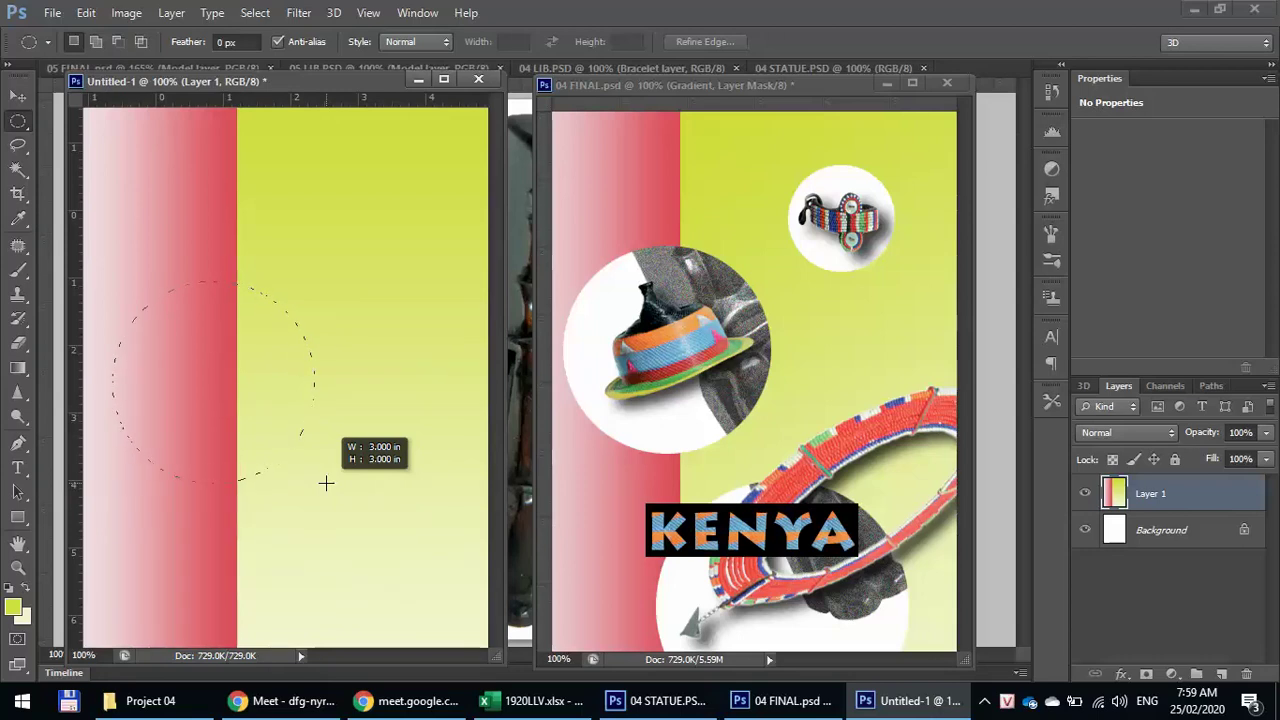
mouse_move(326, 483)
mouse_down()
mouse_move(277, 366)
mouse_move(337, 482)
mouse_move(334, 446)
mouse_move(333, 475)
mouse_up()
key(space)
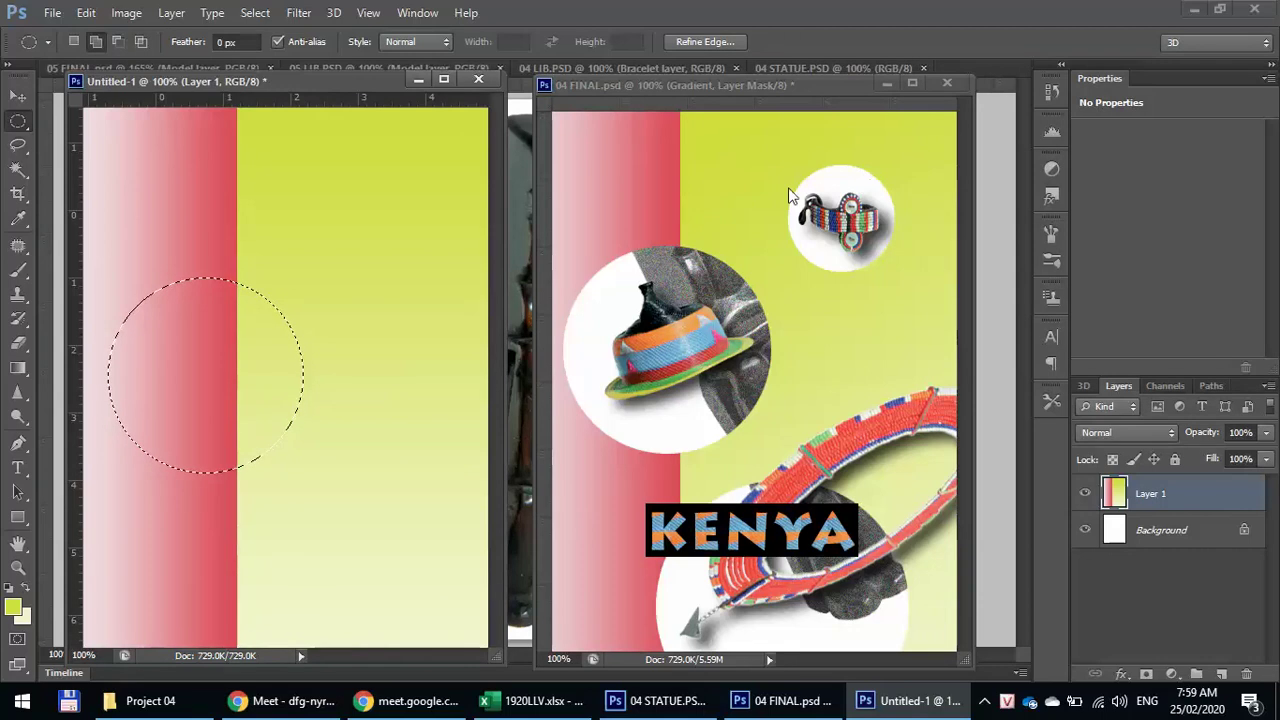
- Try adding a smaller circle near the canvas's upper right and inverting the selection, and return to the single large circle
drag(327, 182, 420, 270)
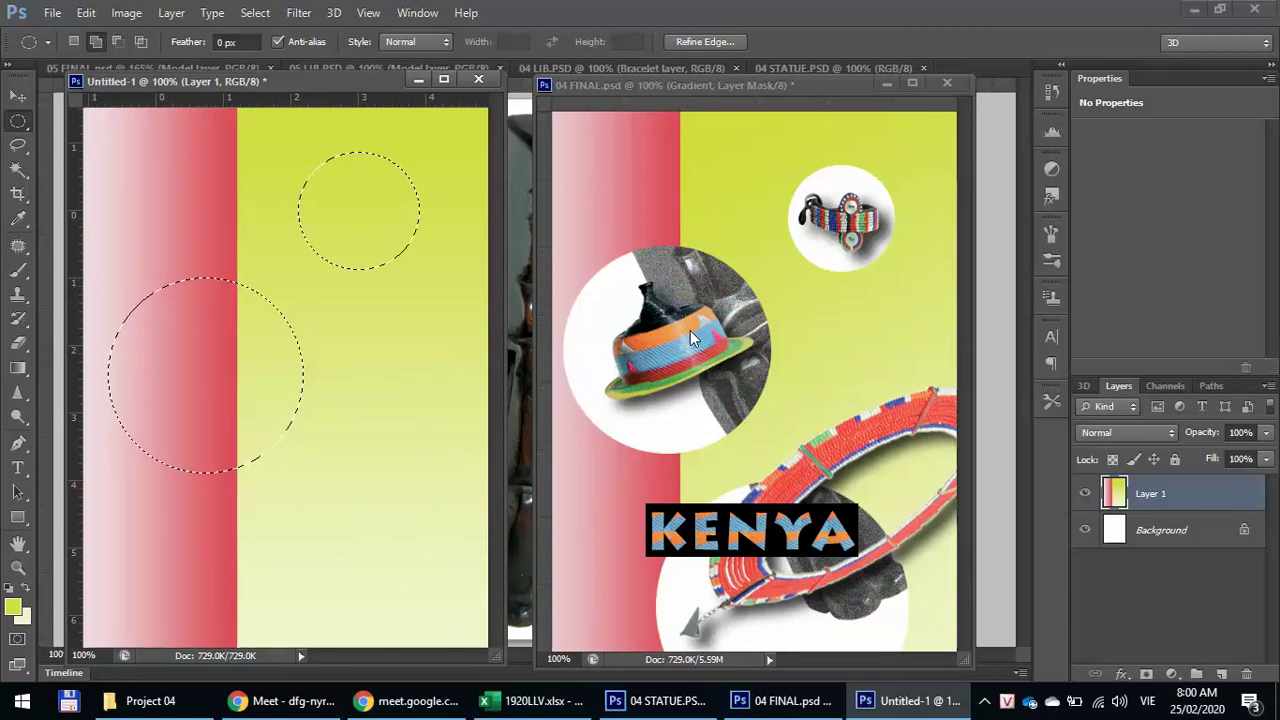
key(ctrl+z)
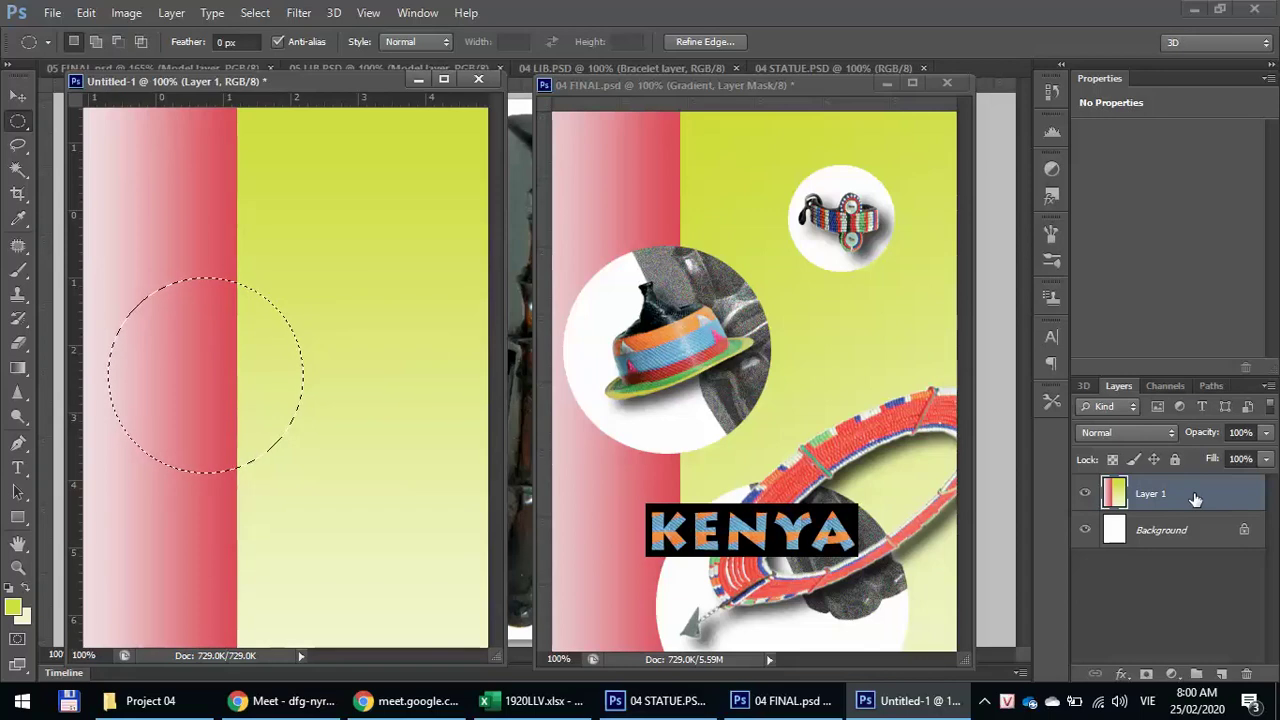
key(ctrl+shift+i)
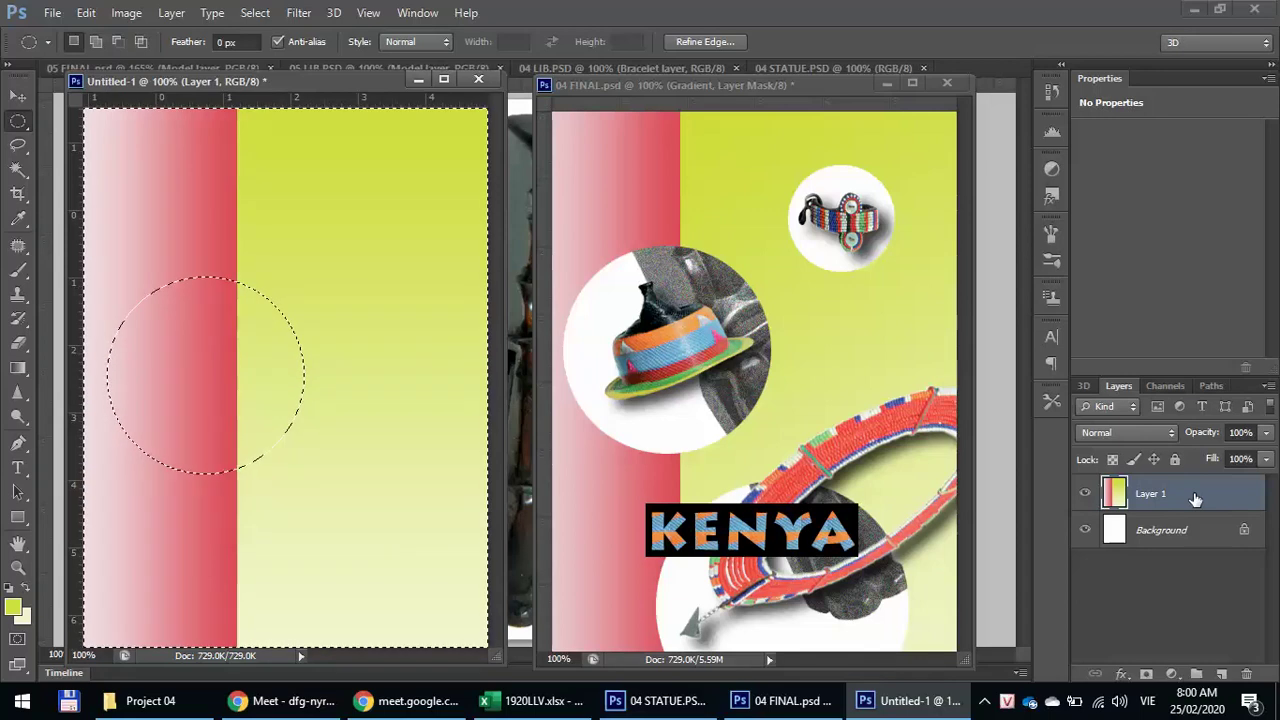
key(ctrl+shift+i)
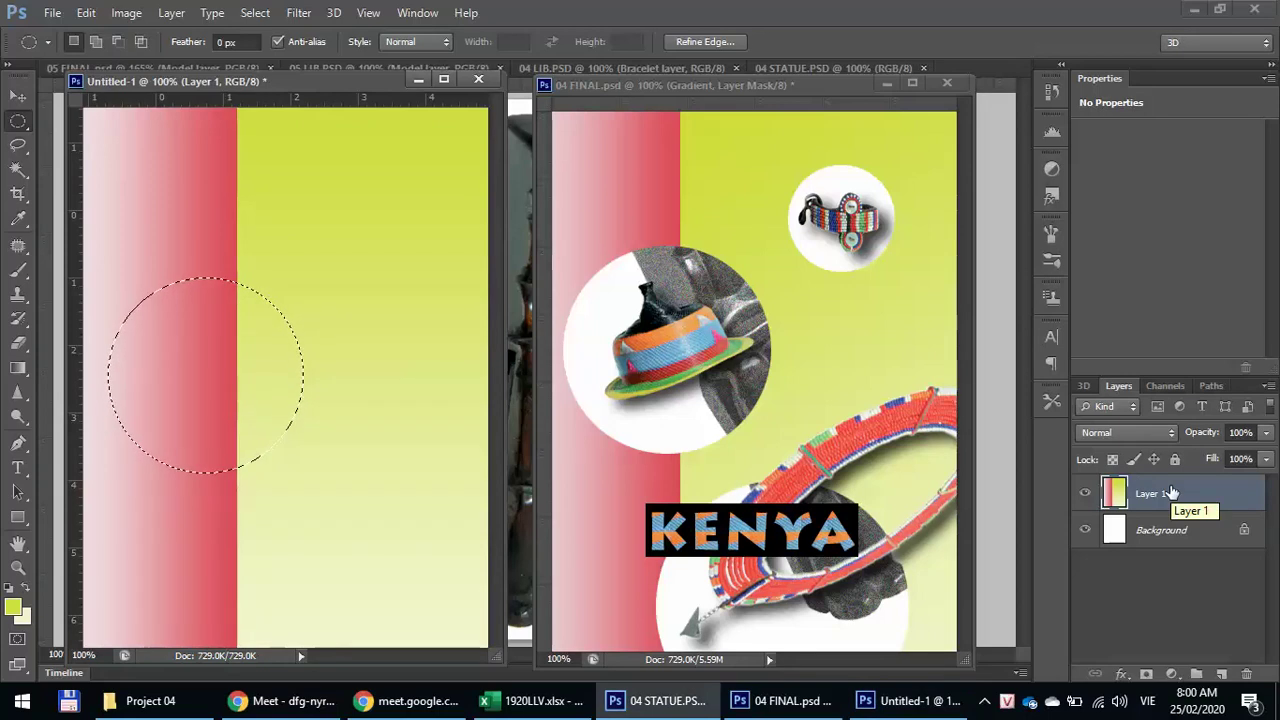
- Add a layer mask to Layer 1 from the circular selection
click(1146, 676)
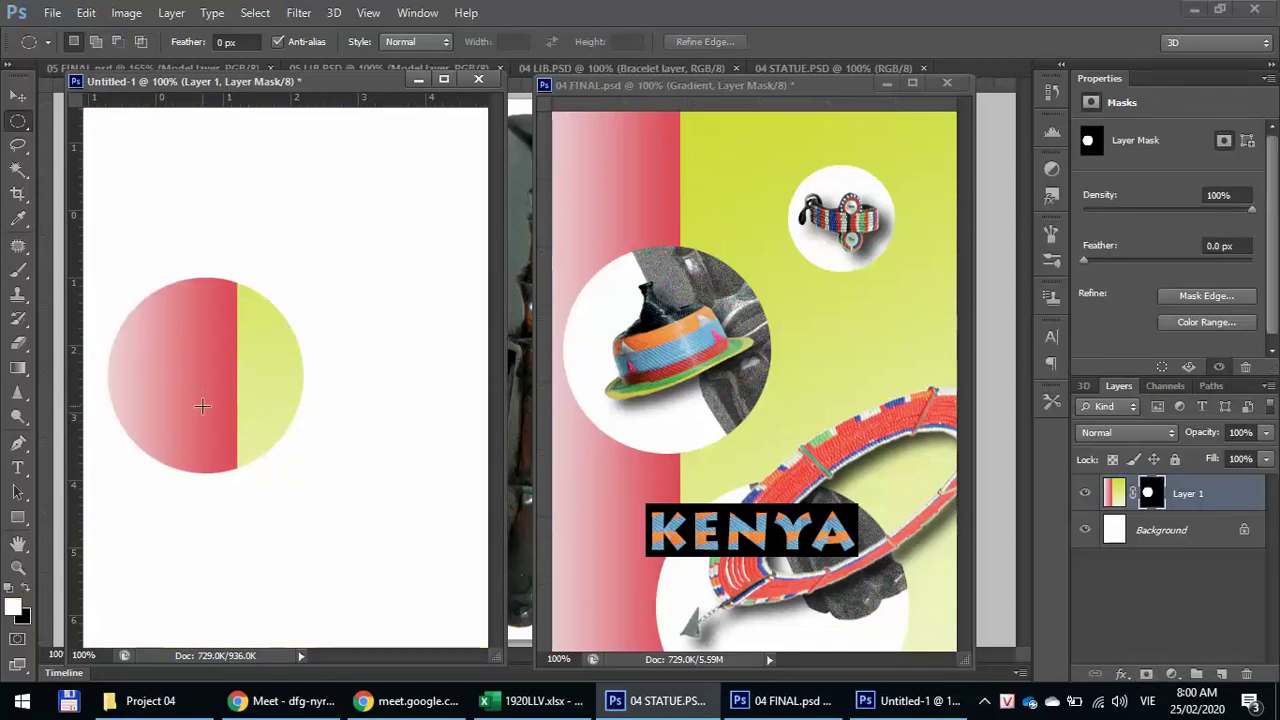
- Replace Layer 1's mask with one made from the inverted circle selection, and hide the Background layer
key(ctrl+z)
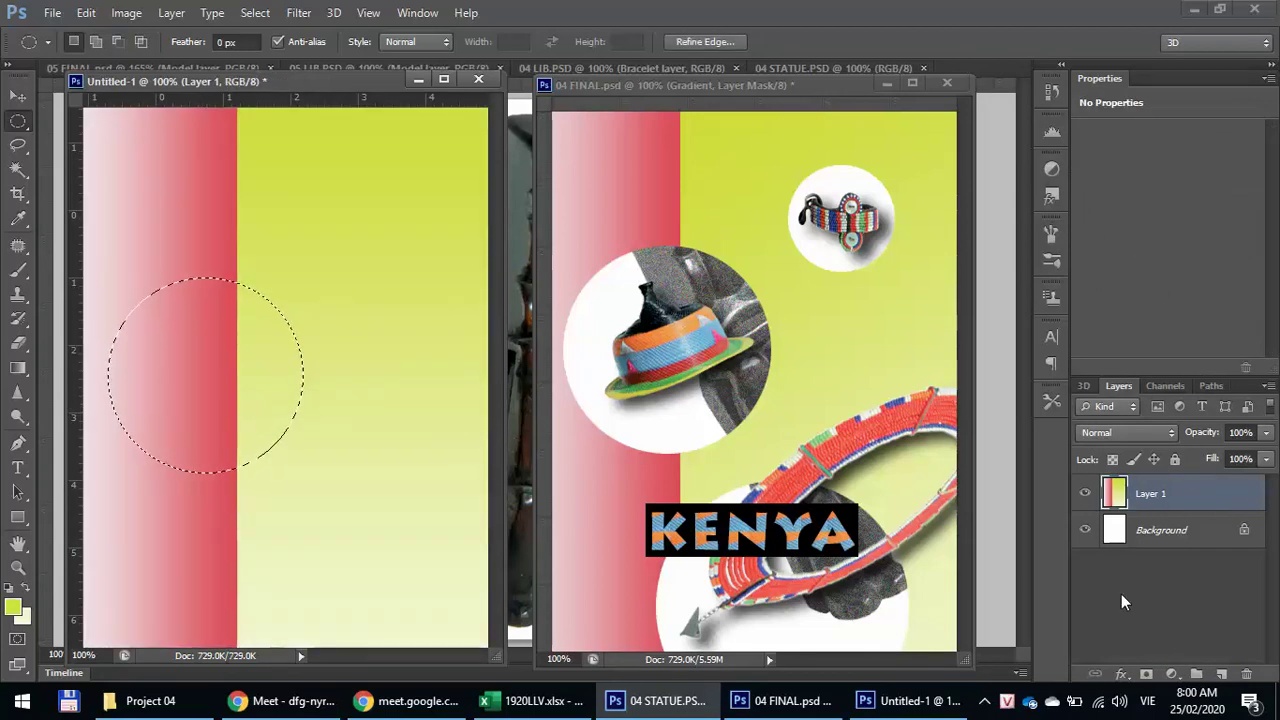
key(ctrl+shift+i)
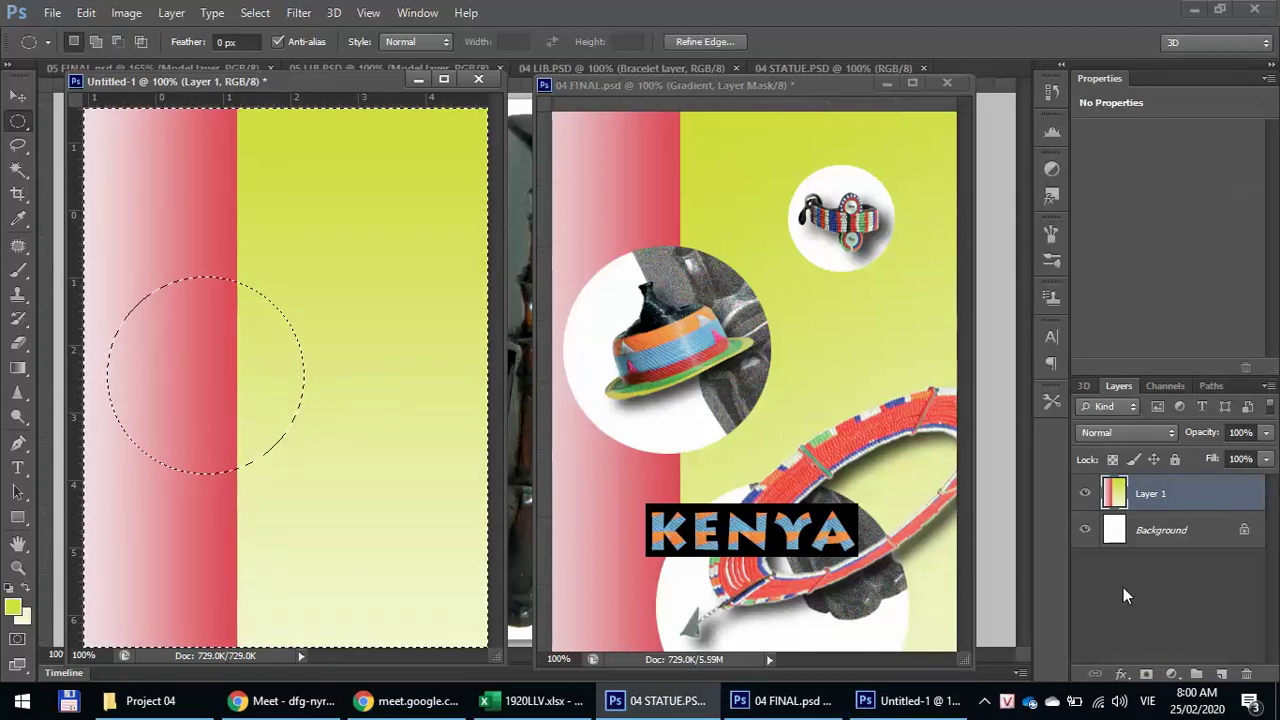
click(1145, 675)
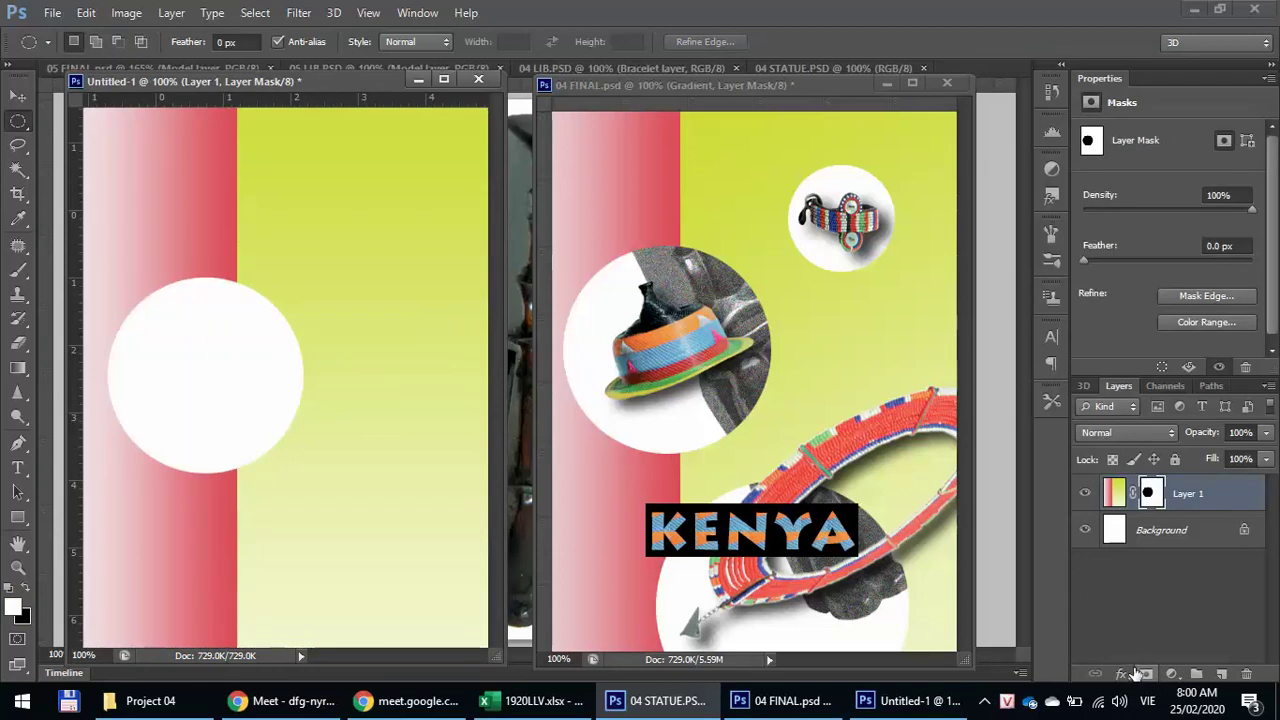
click(1117, 622)
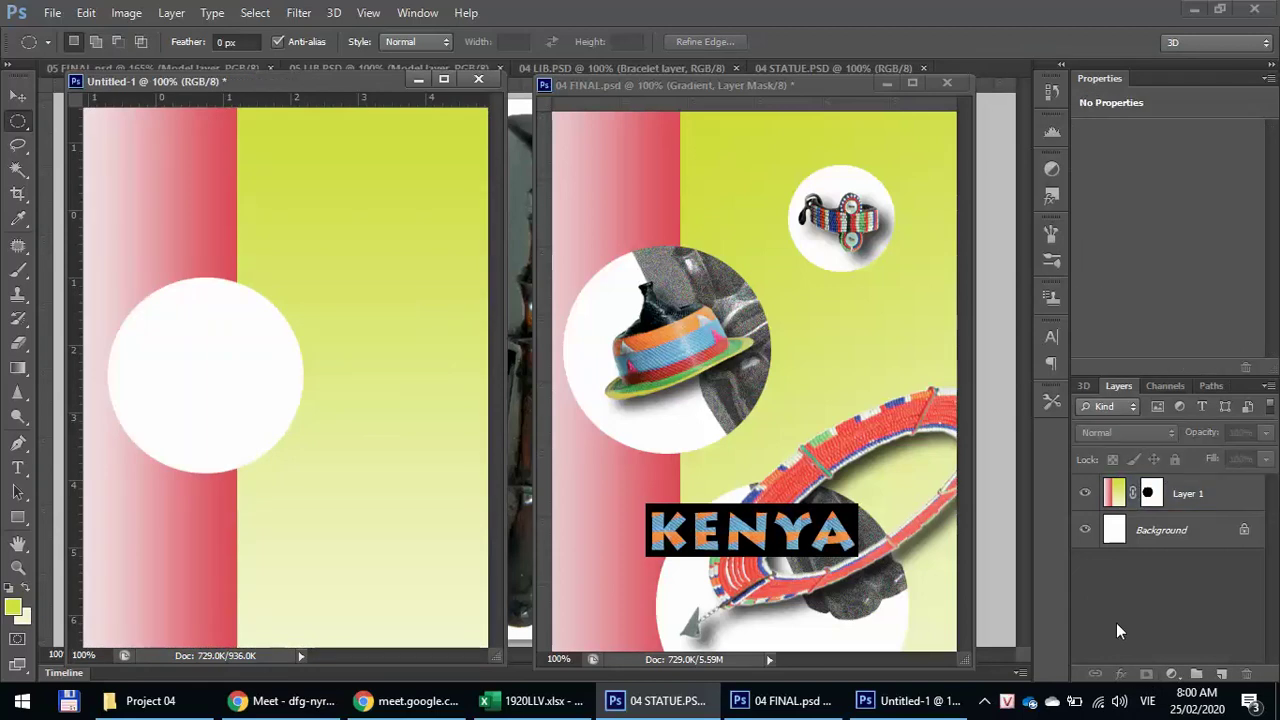
click(1085, 530)
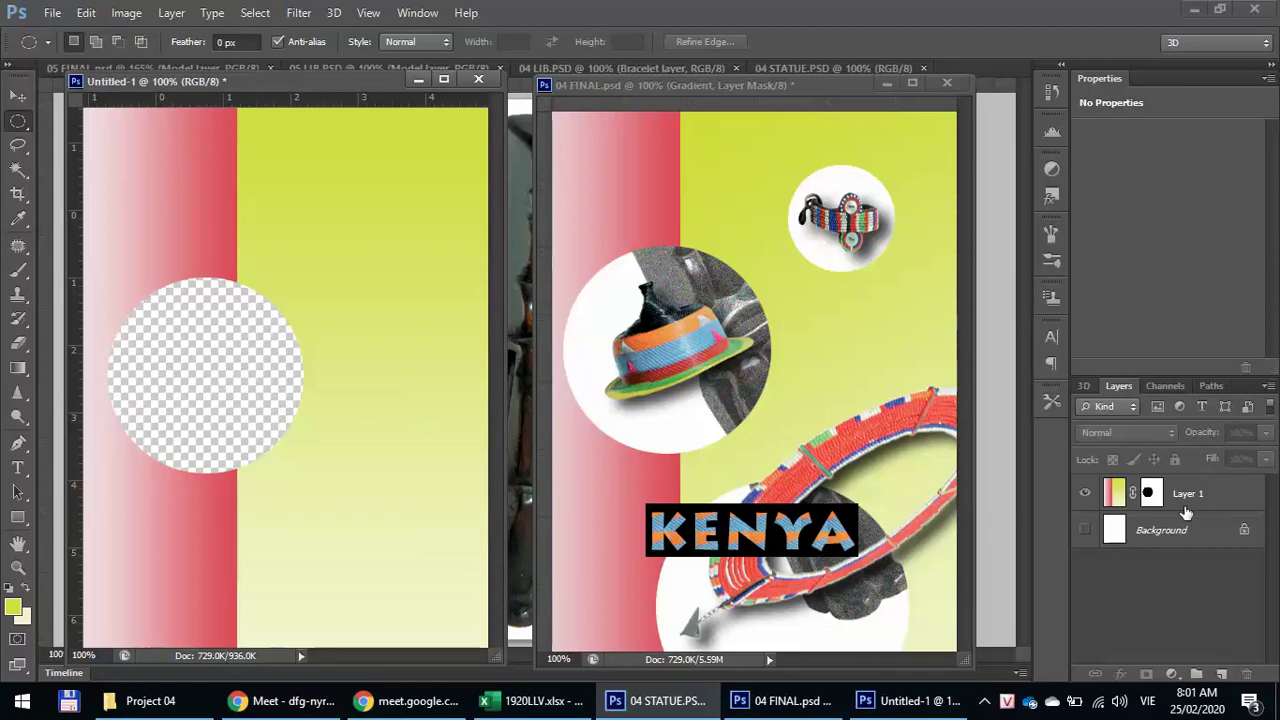
- Cut a circle about 1.6 inches in diameter out of Layer 1's mask in the canvas's upper right, and deselect
click(1150, 493)
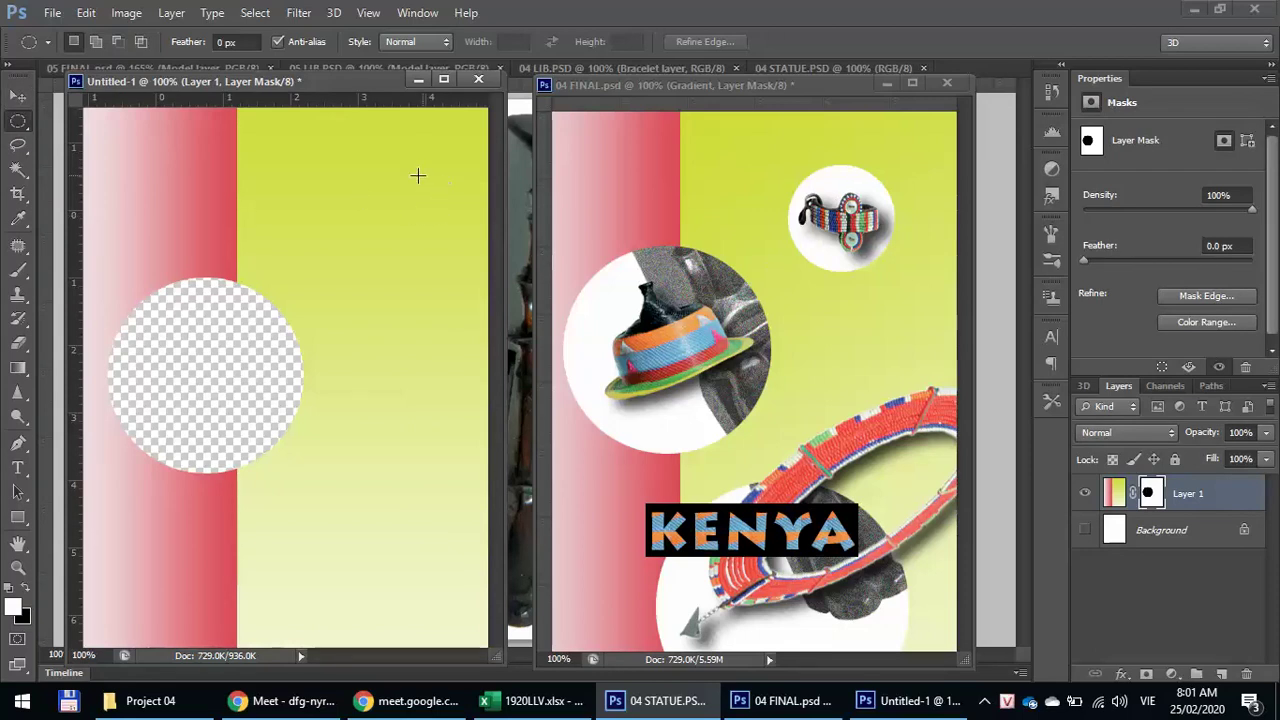
drag(354, 184, 452, 274)
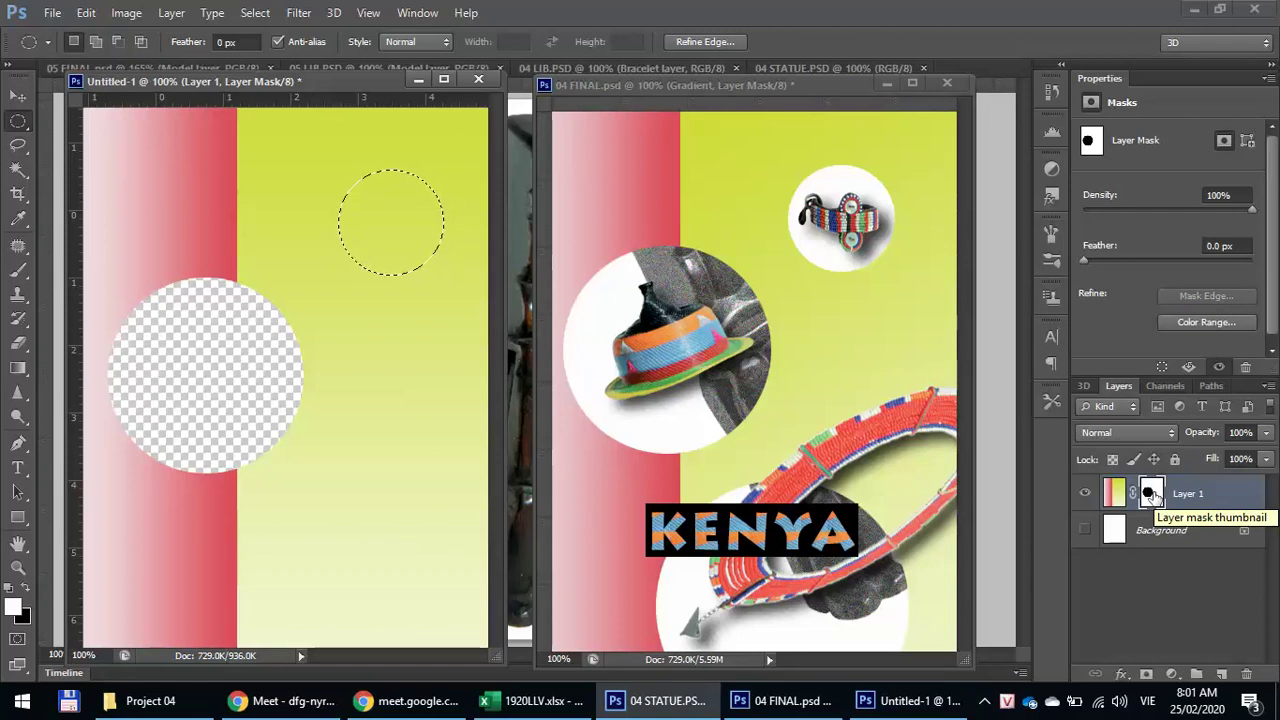
drag(1153, 494, 1155, 497)
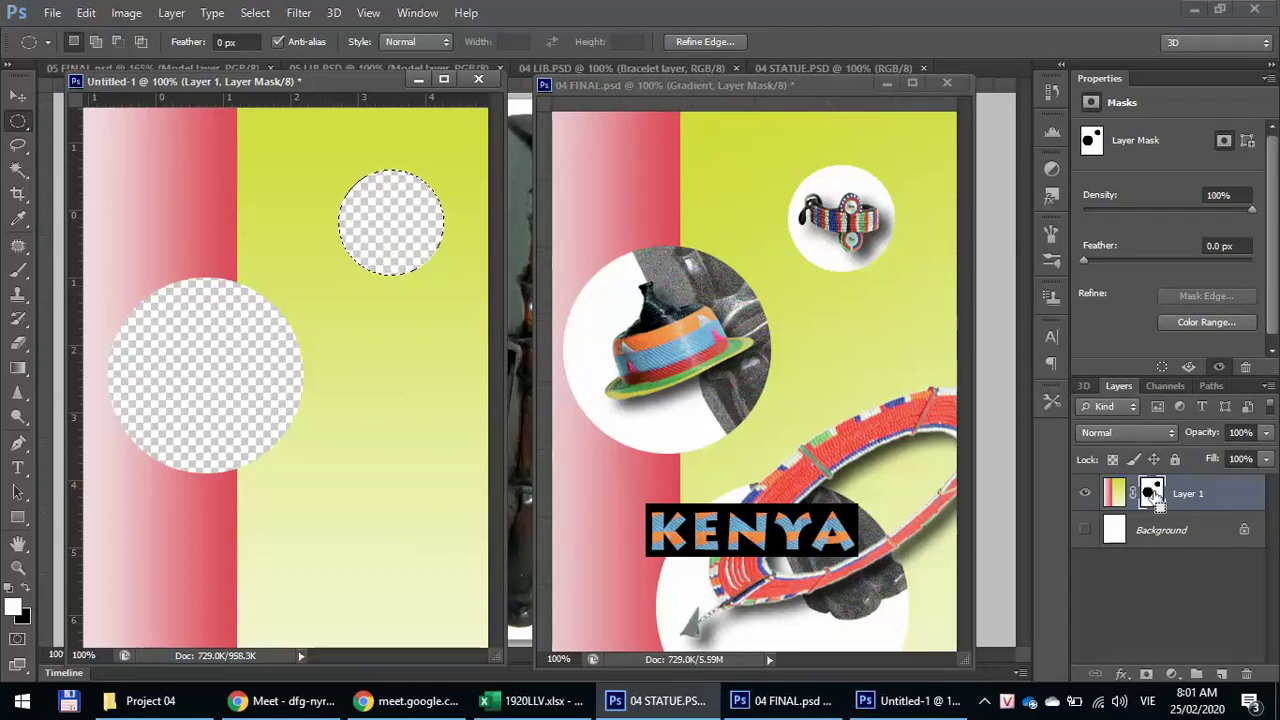
drag(1153, 494, 741, 468)
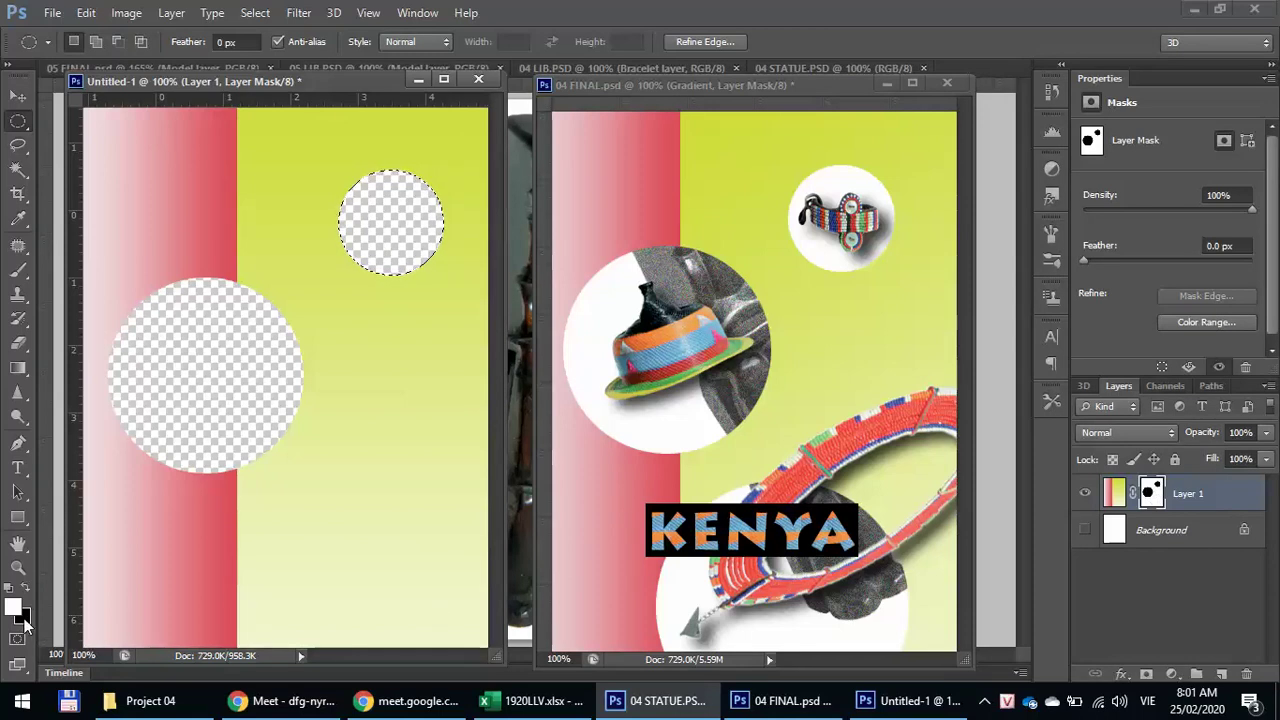
key(ctrl+d)
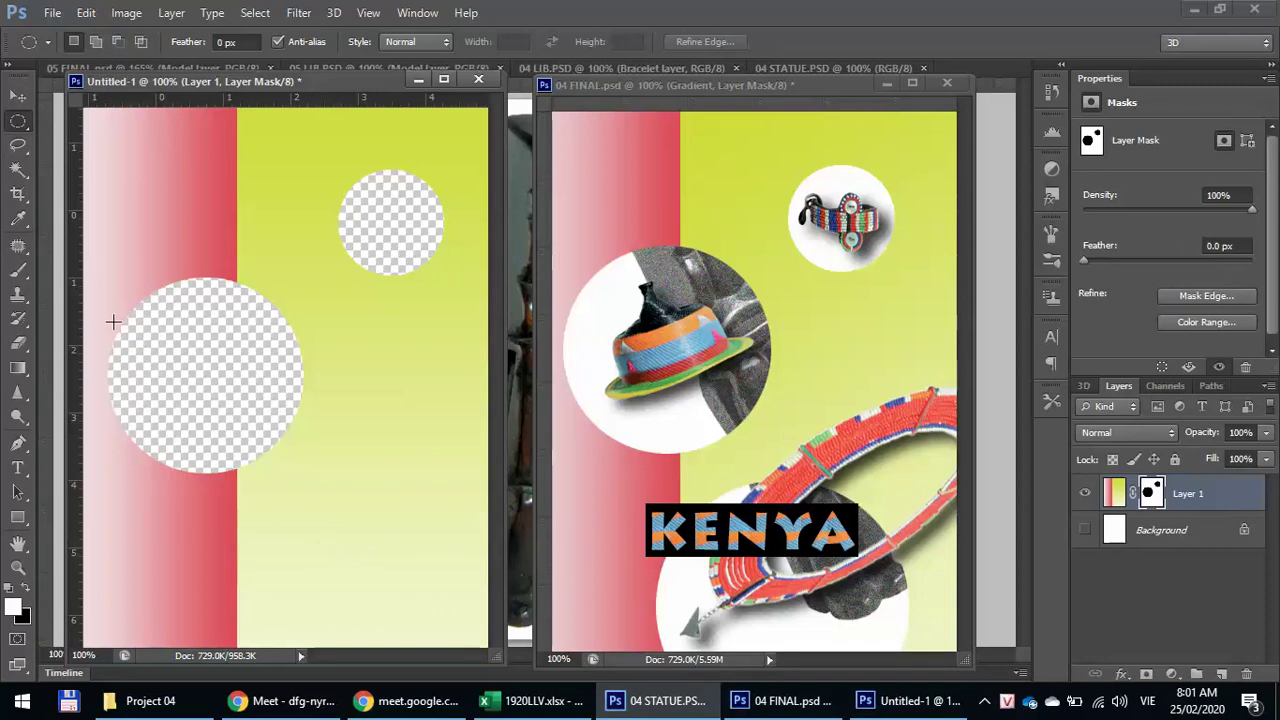
- Cut a circle about 3.1 inches in diameter, running off the canvas's lower edge, out of Layer 1's mask and deselect
drag(221, 532, 596, 716)
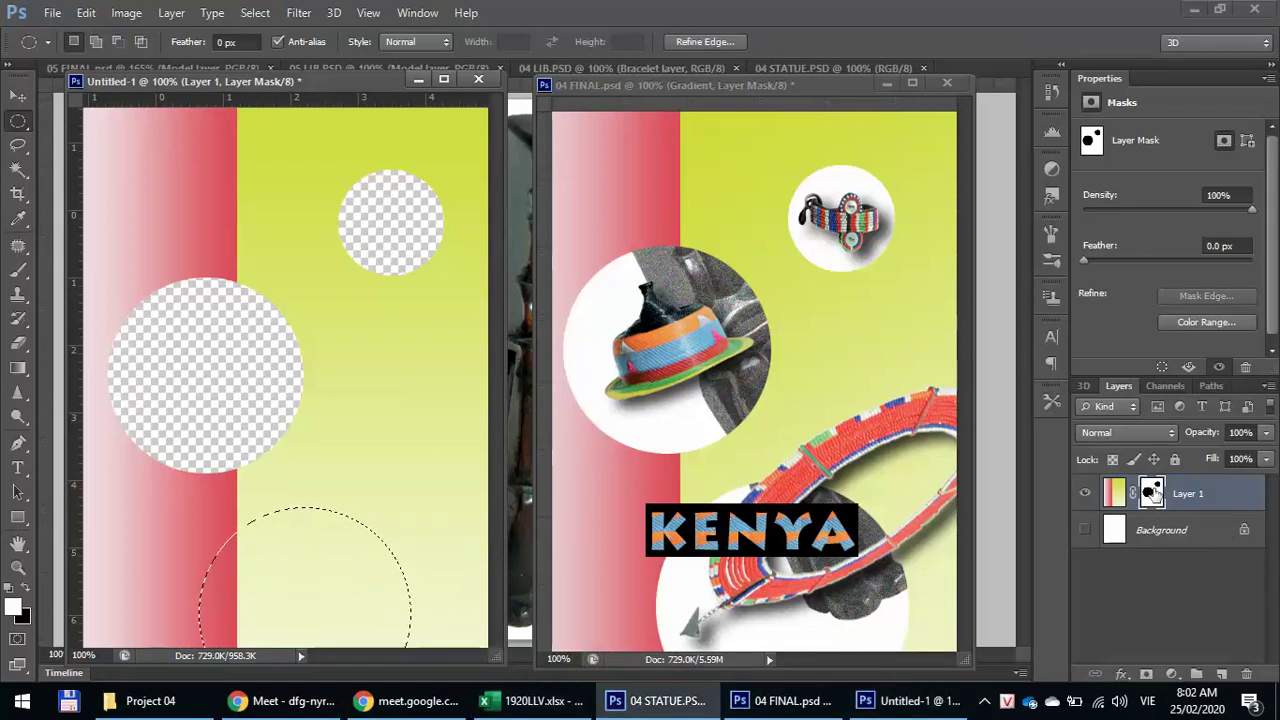
key(Delete)
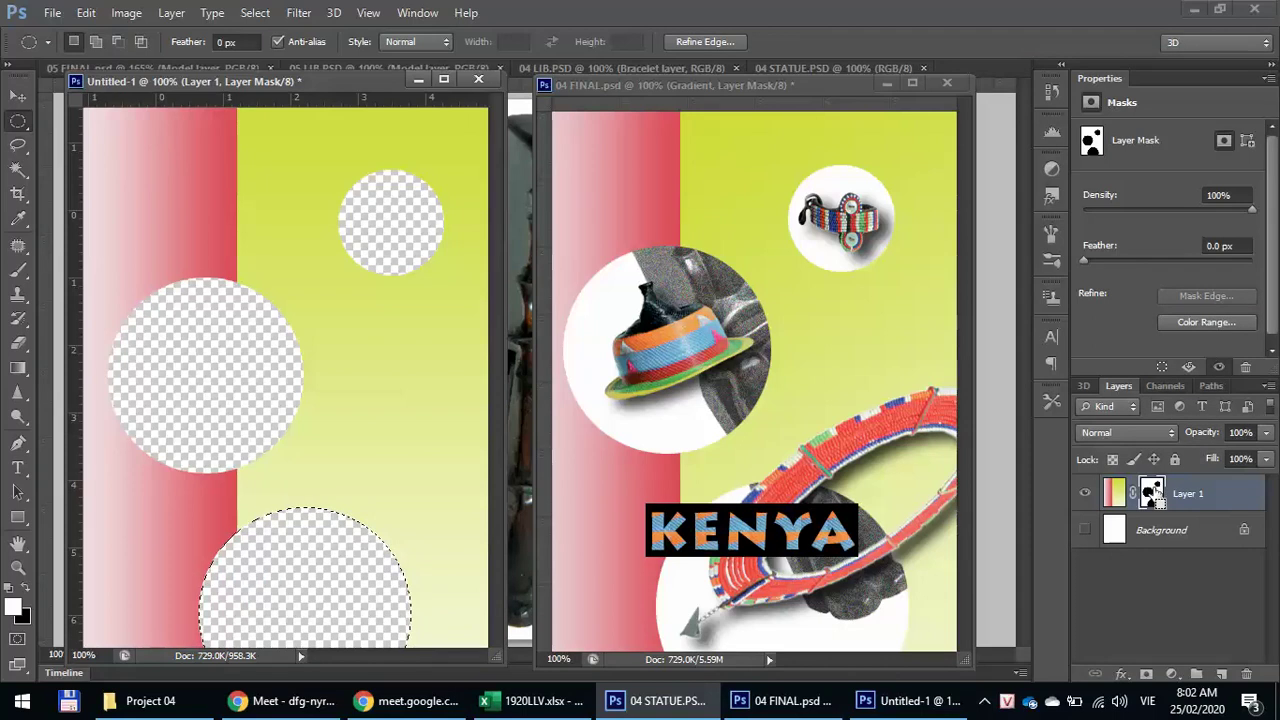
key(ctrl+d)
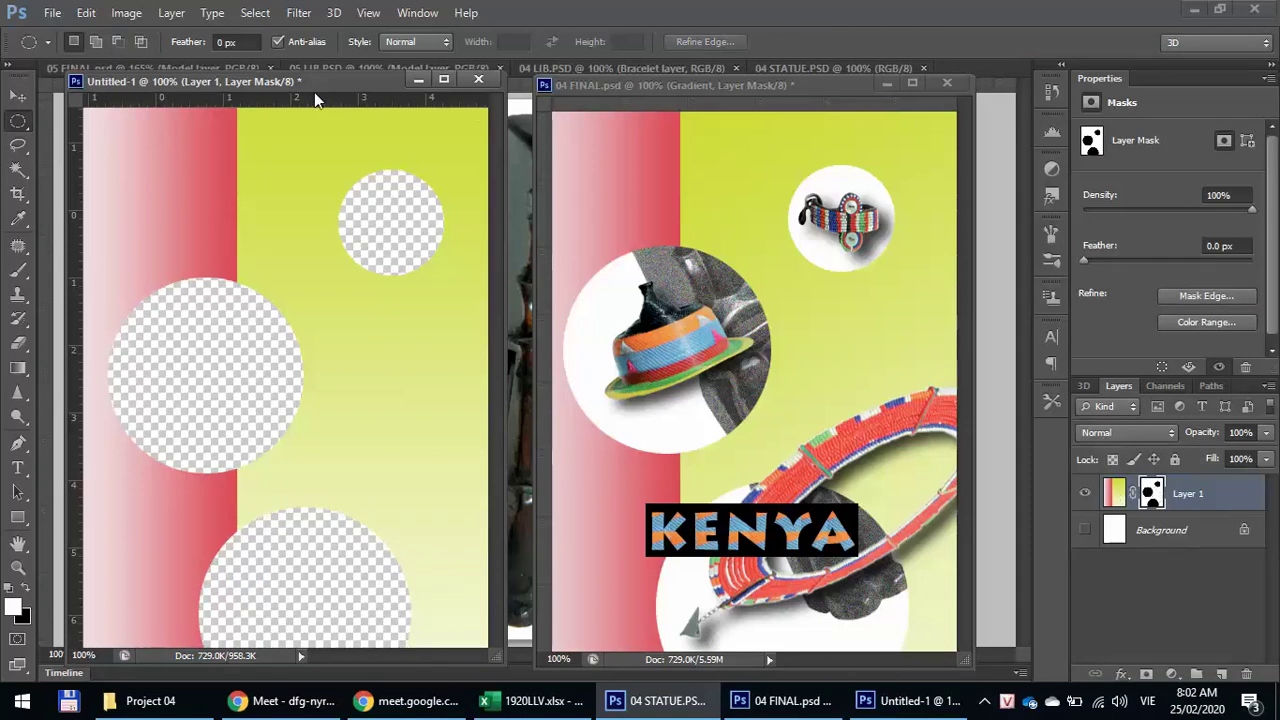
- Examine the layers beneath Gradient in 04 FINAL.psd by toggling the visibility of Hat layer, Bracelet layer and Statue
click(760, 118)
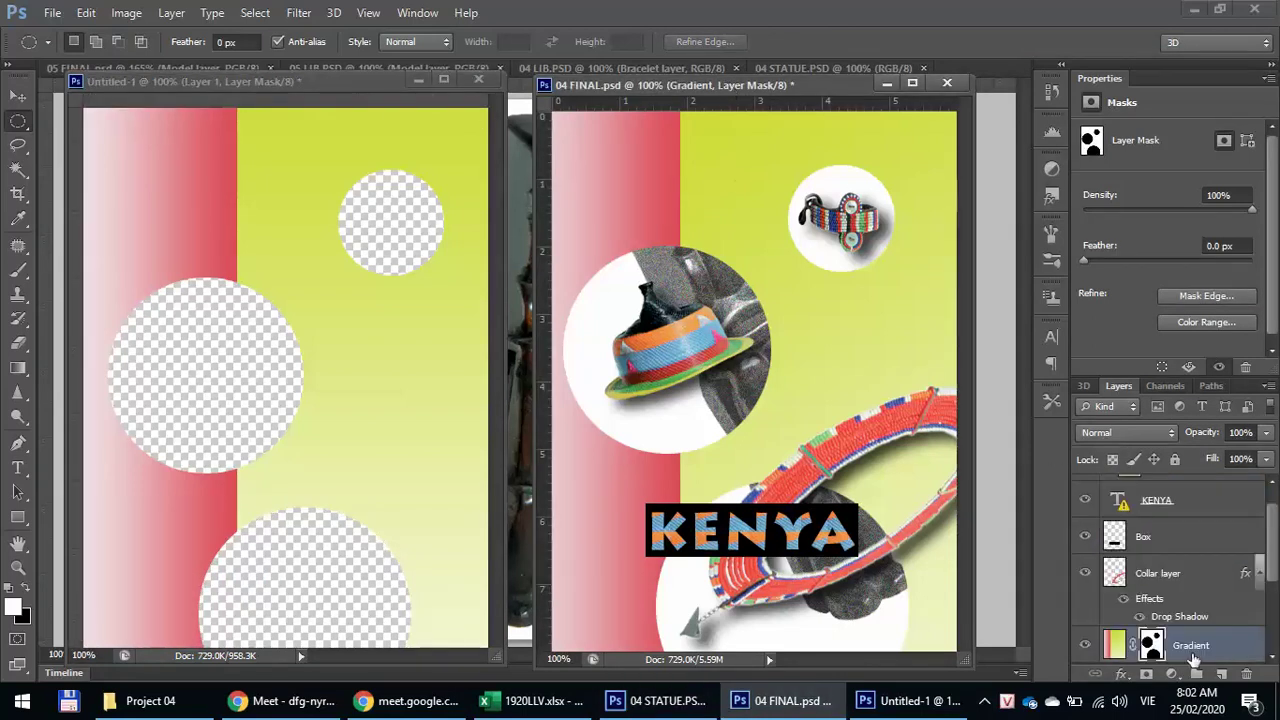
scroll(1203, 610, down, 3)
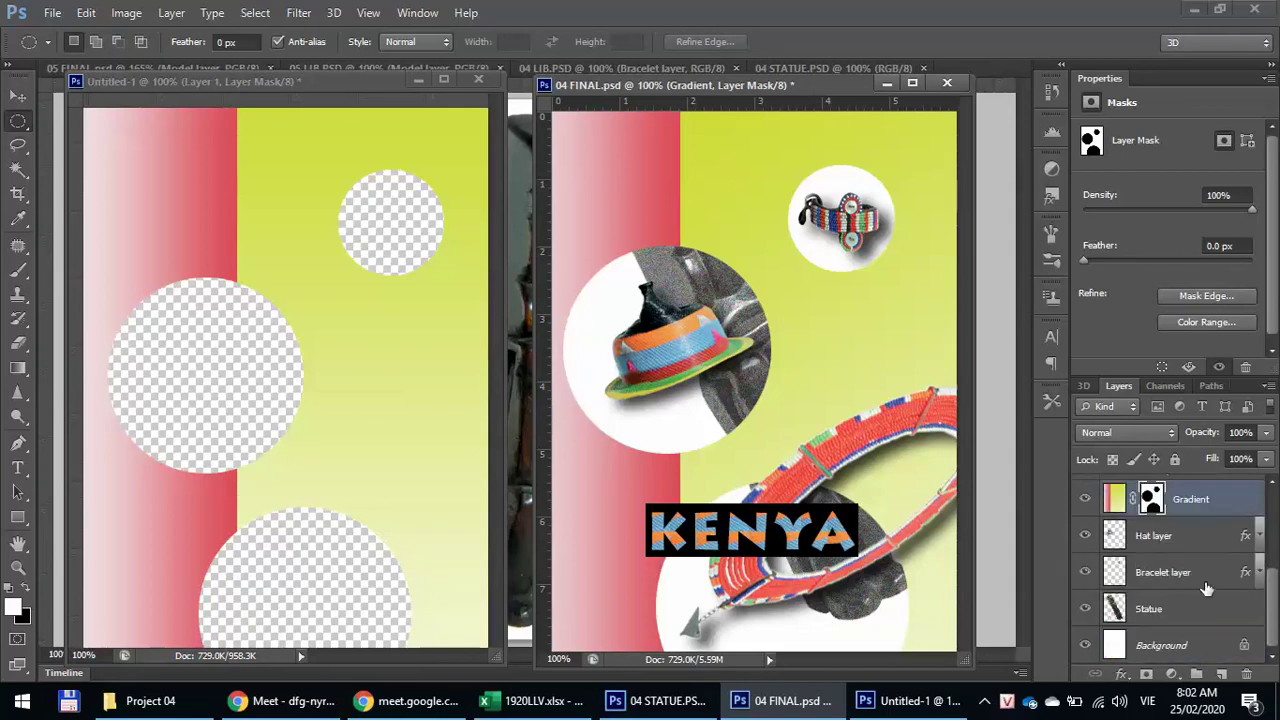
click(1177, 540)
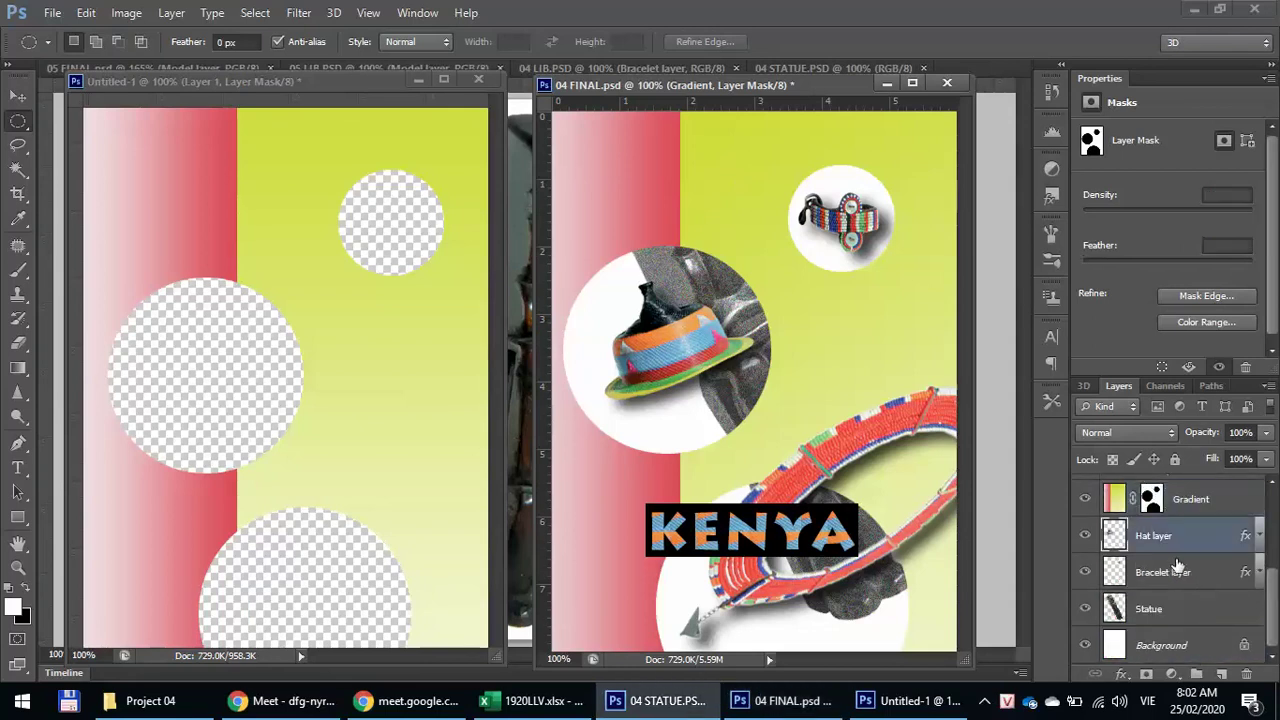
click(1170, 572)
click(1170, 610)
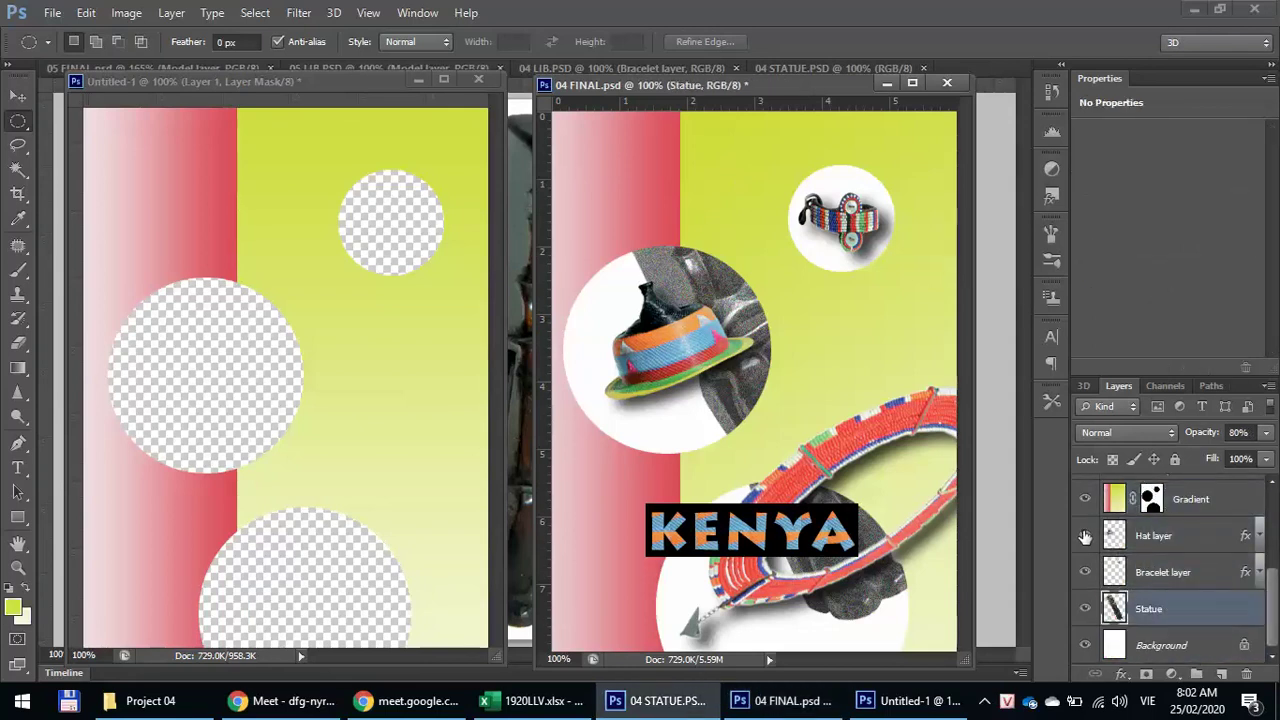
click(1085, 536)
click(1085, 536)
click(1087, 574)
click(1087, 574)
click(1086, 609)
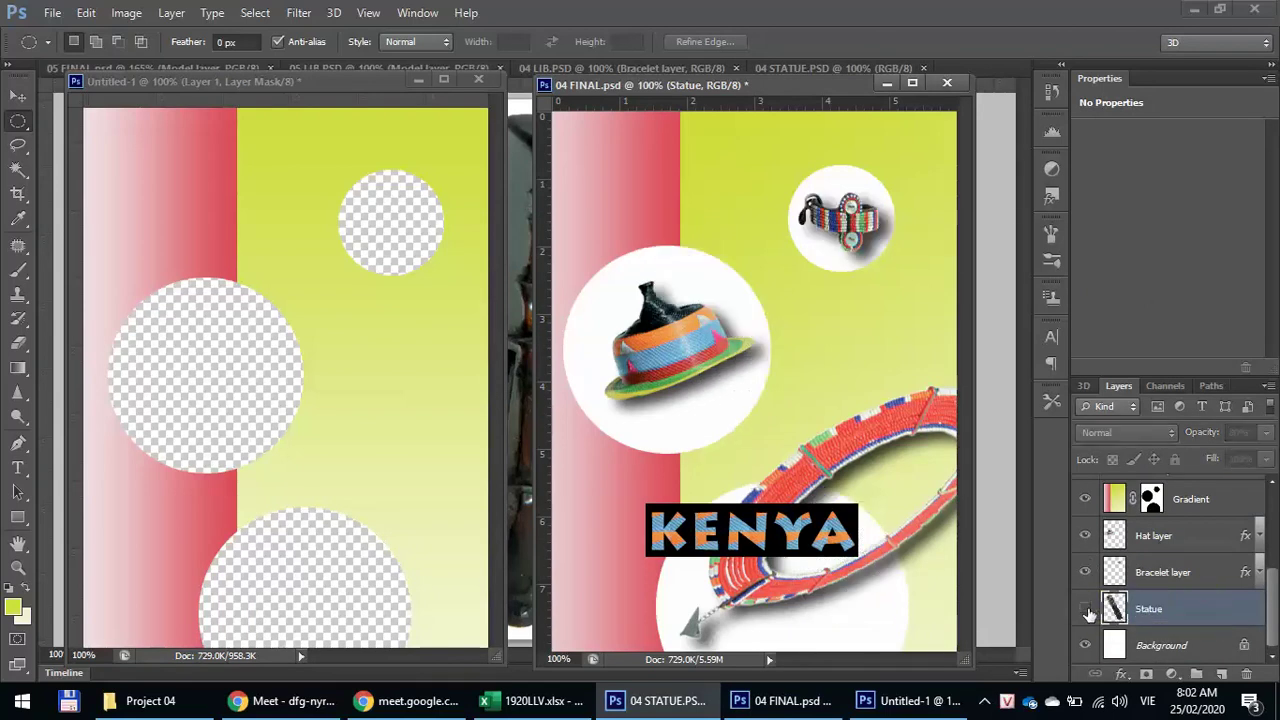
click(1086, 609)
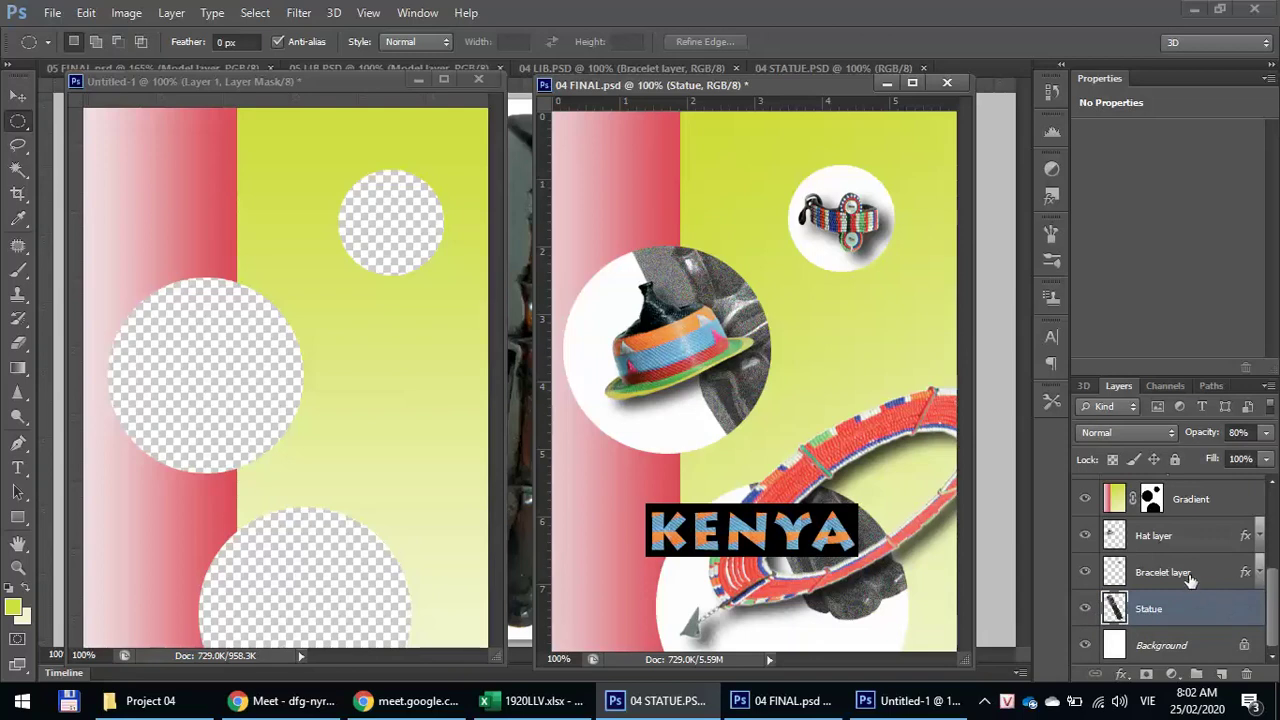
click(1181, 509)
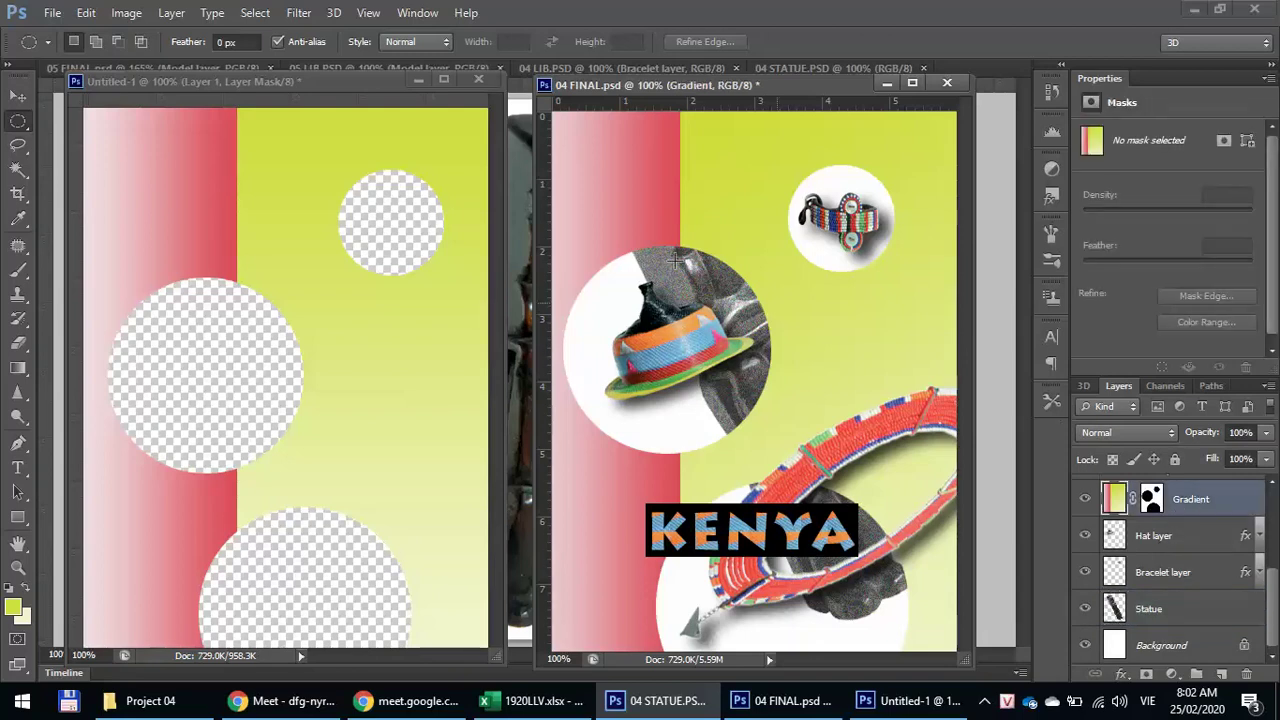
- Set the blending mode of Layer 1 in Untitled-1 to Multiply
click(128, 79)
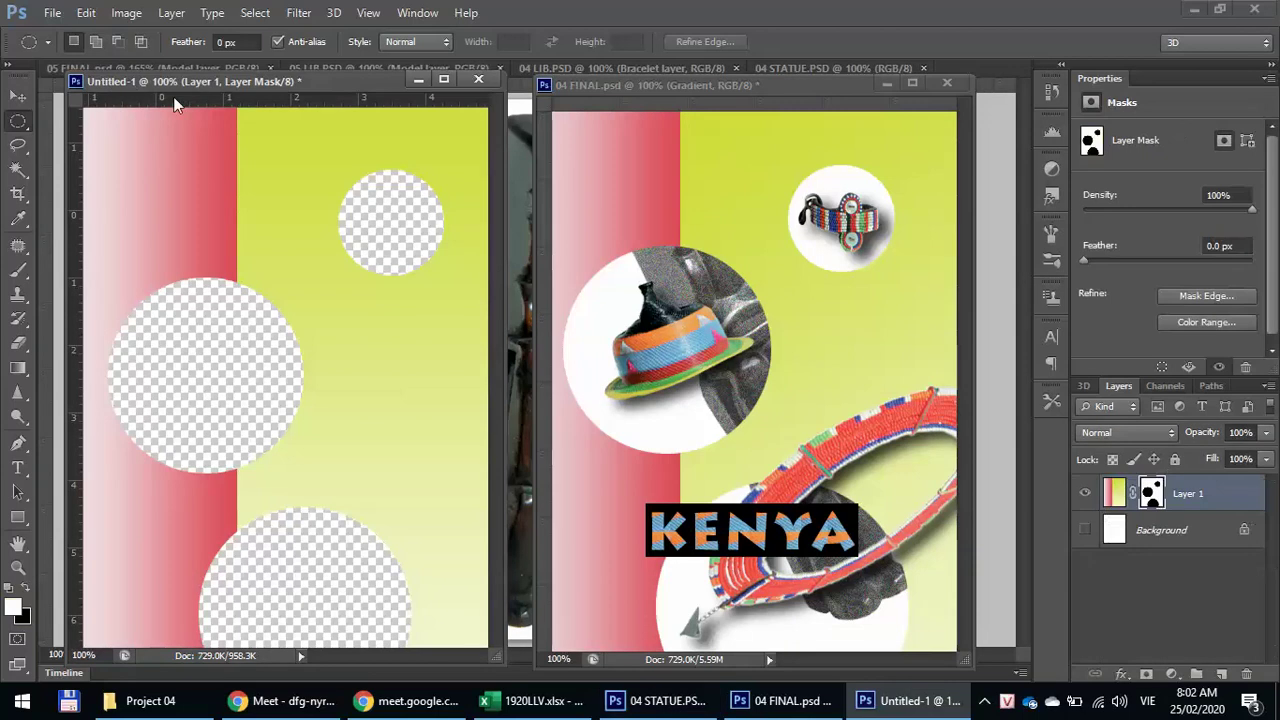
click(1142, 436)
click(1094, 70)
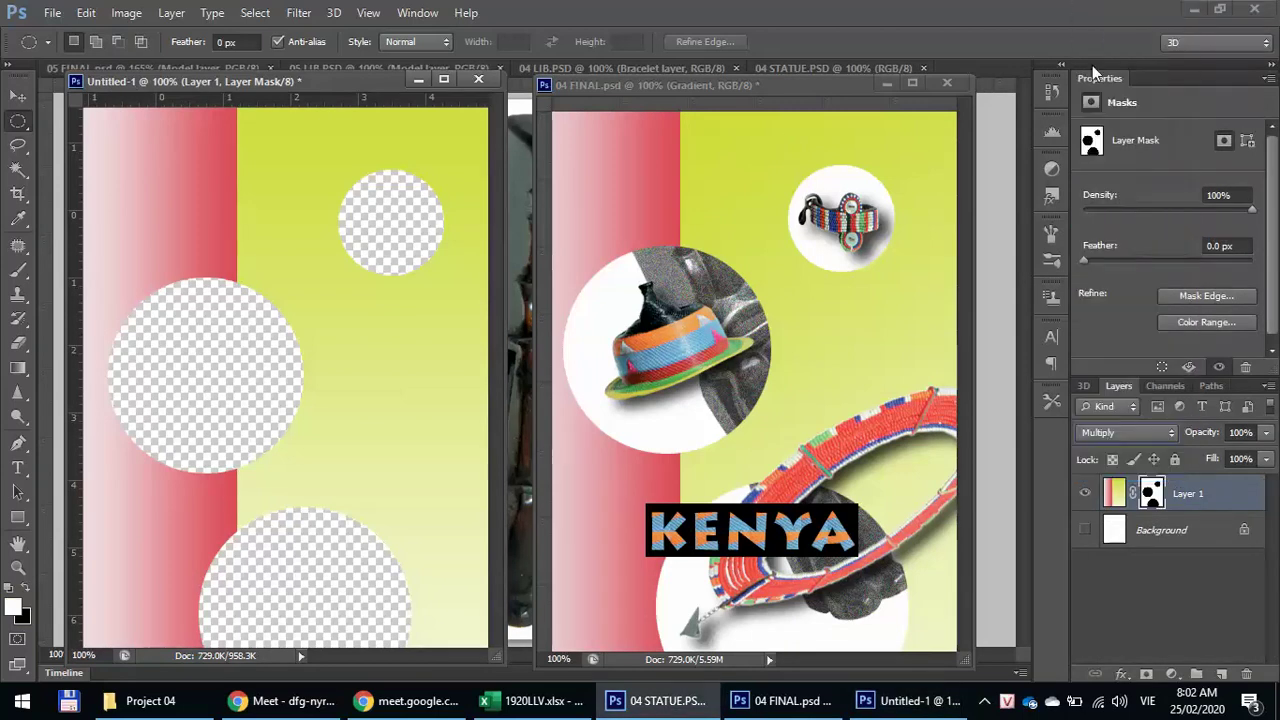
- Set the blending mode of the Gradient layer in 04 FINAL.psd to Multiply
click(760, 80)
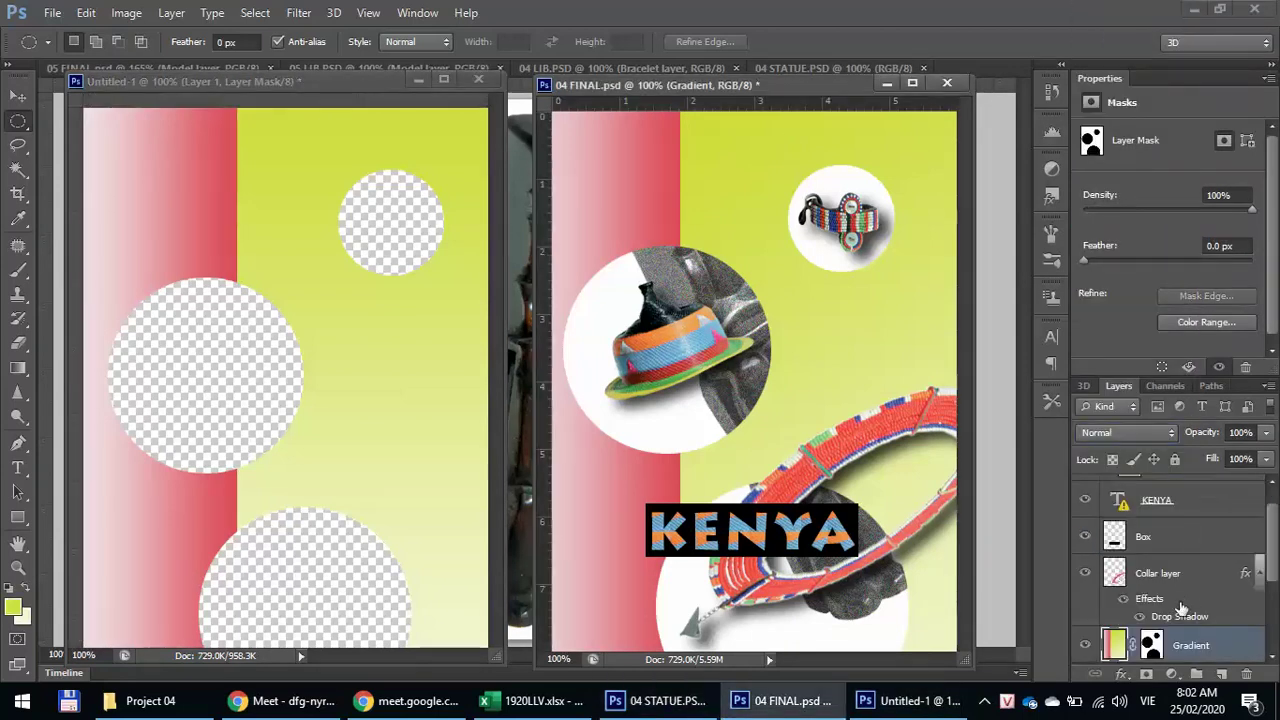
click(1160, 433)
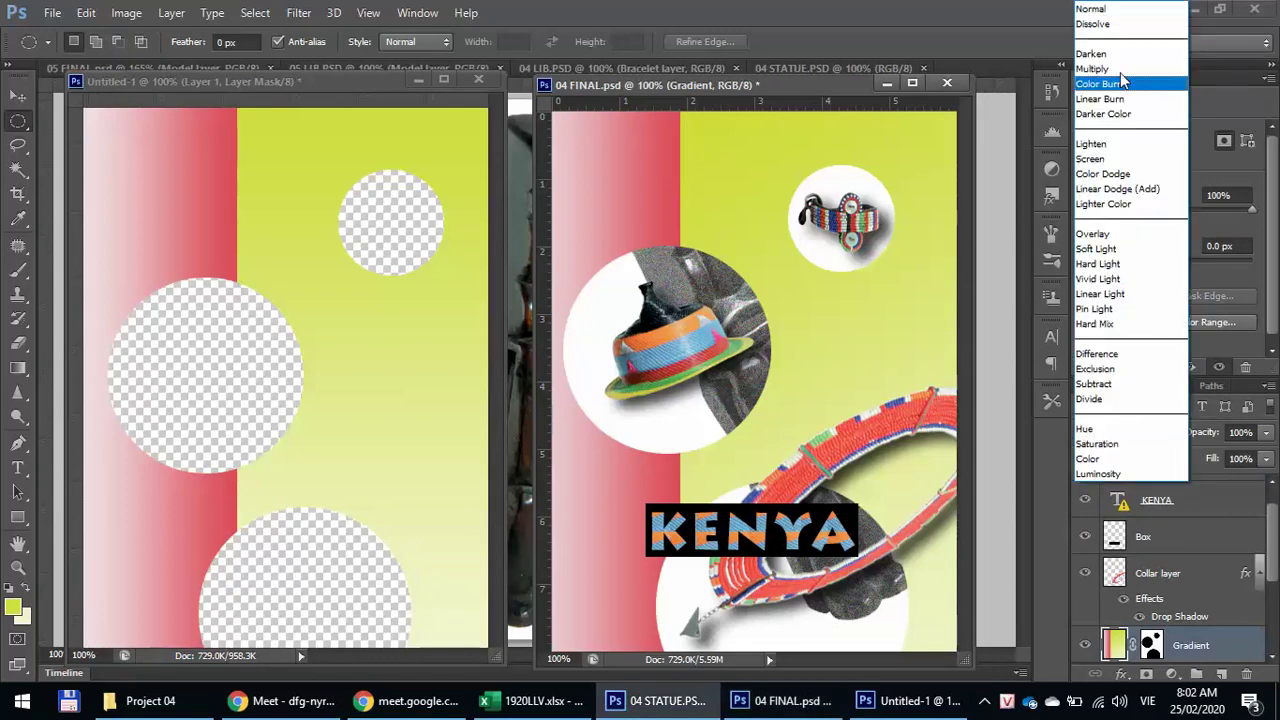
click(1094, 70)
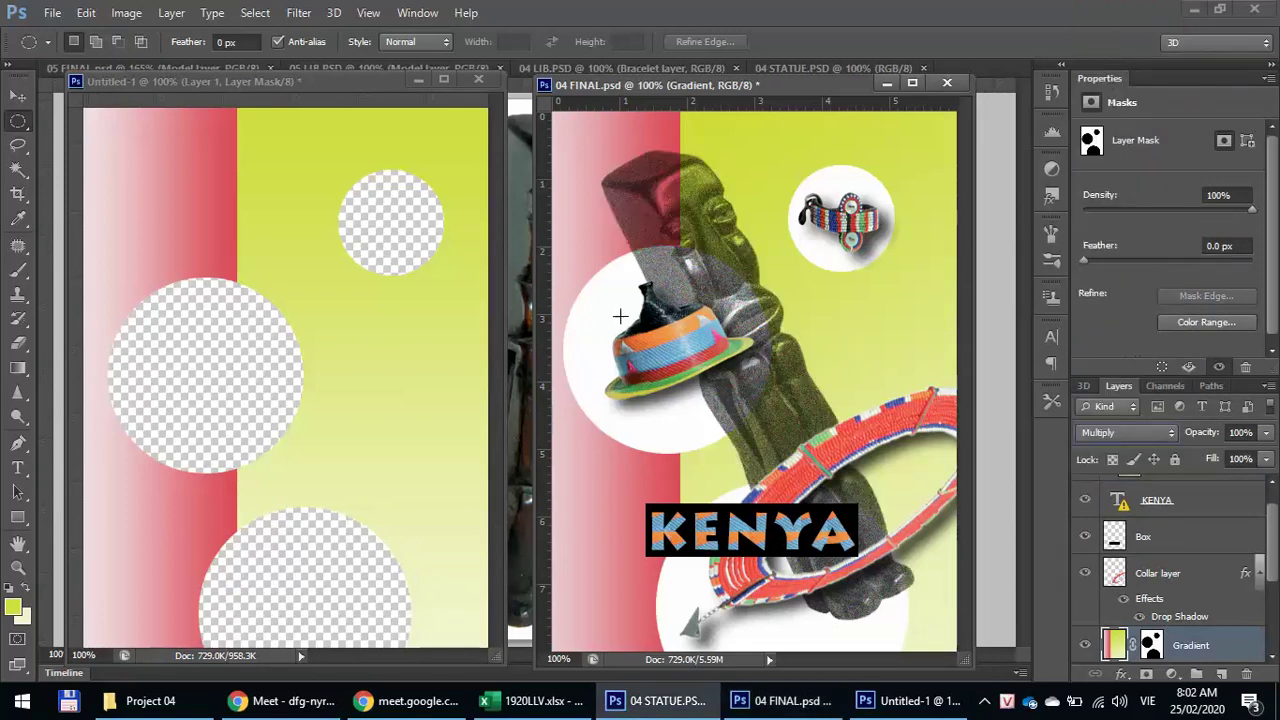
- Uncover the statue image in 04 STATUE.PSD by moving 04 FINAL.psd aside and minimizing Untitled-1
click(515, 227)
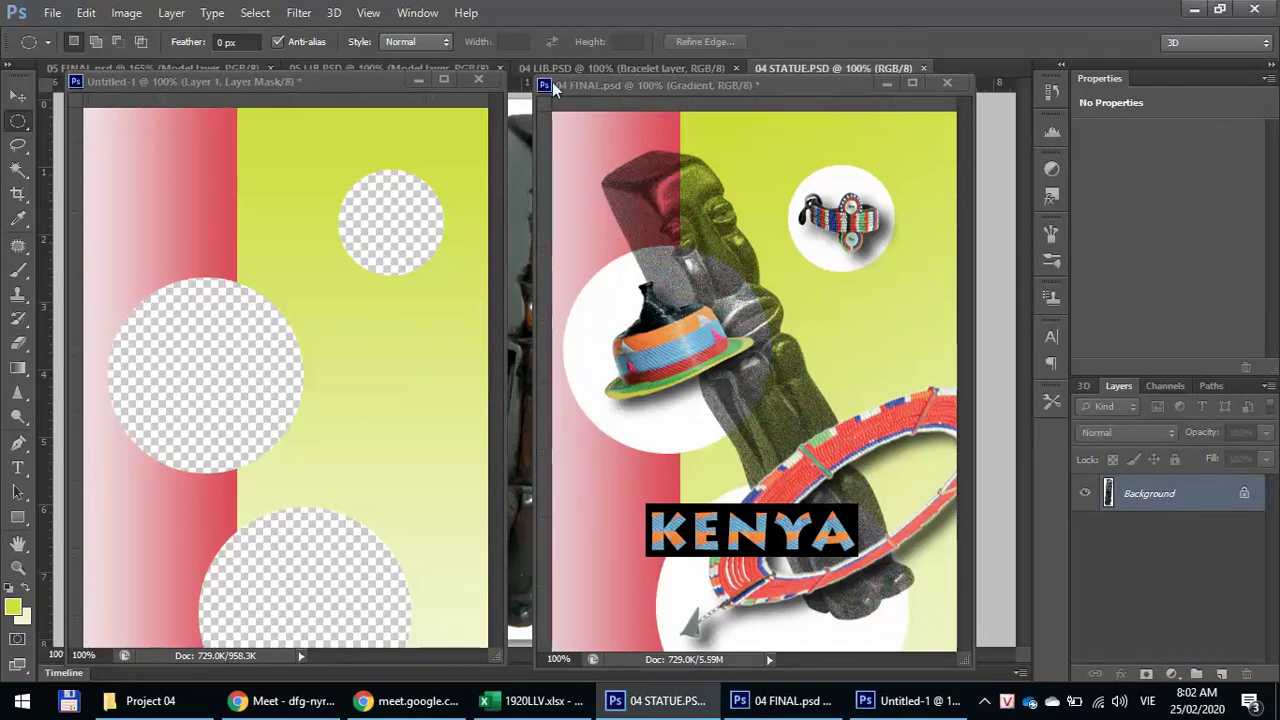
drag(628, 82, 759, 84)
click(575, 110)
drag(356, 81, 334, 87)
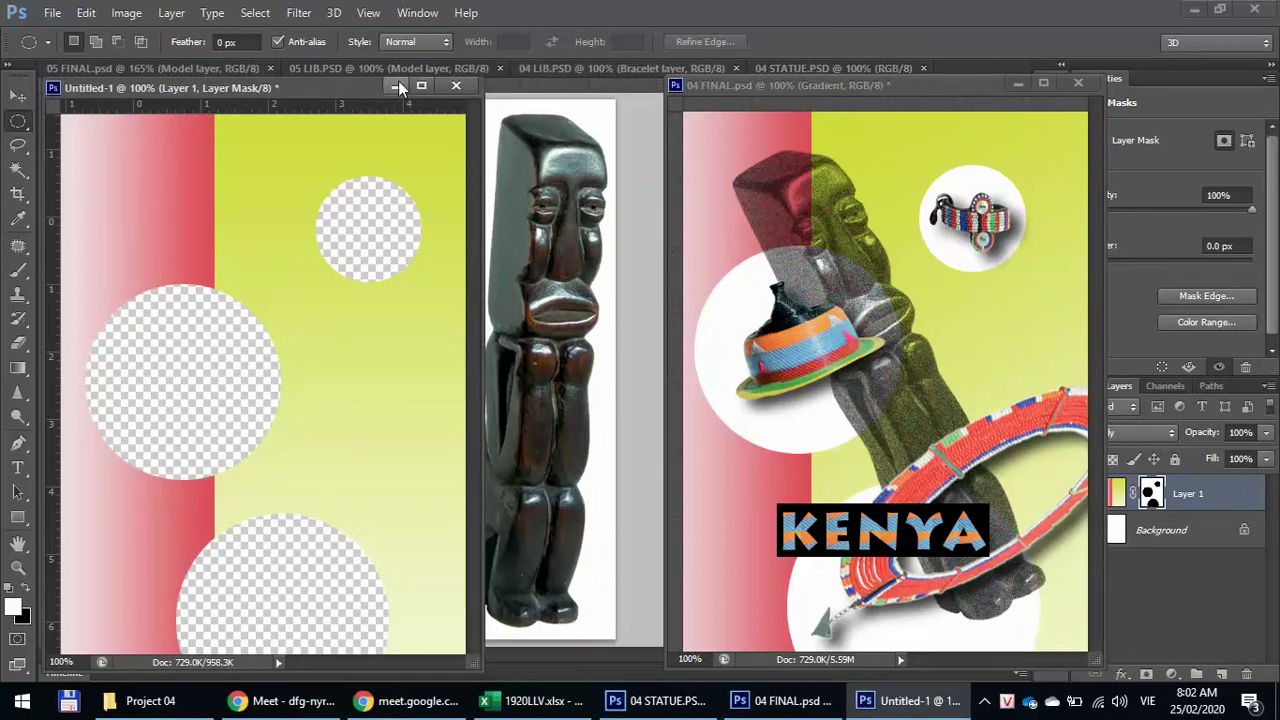
click(396, 85)
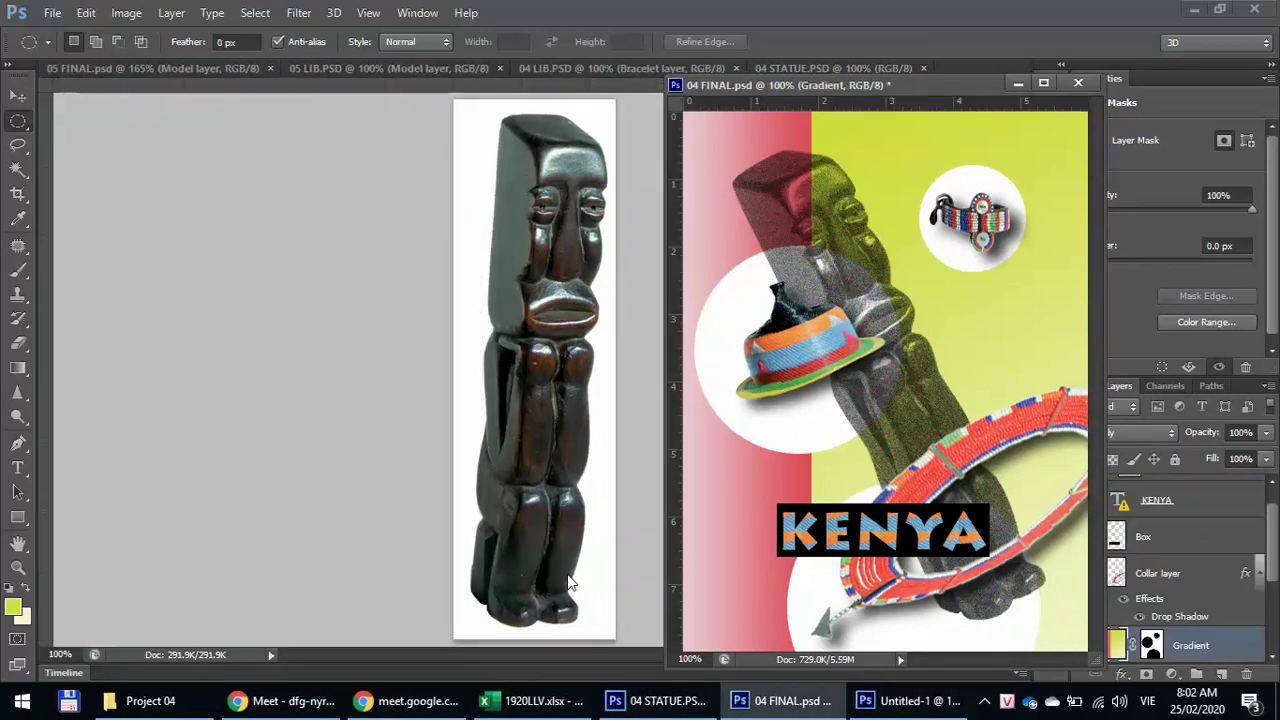
- Select the statue by inverting a Magic Wand selection of its white background, and feather the selection by 1 pixel
click(488, 135)
click(478, 148)
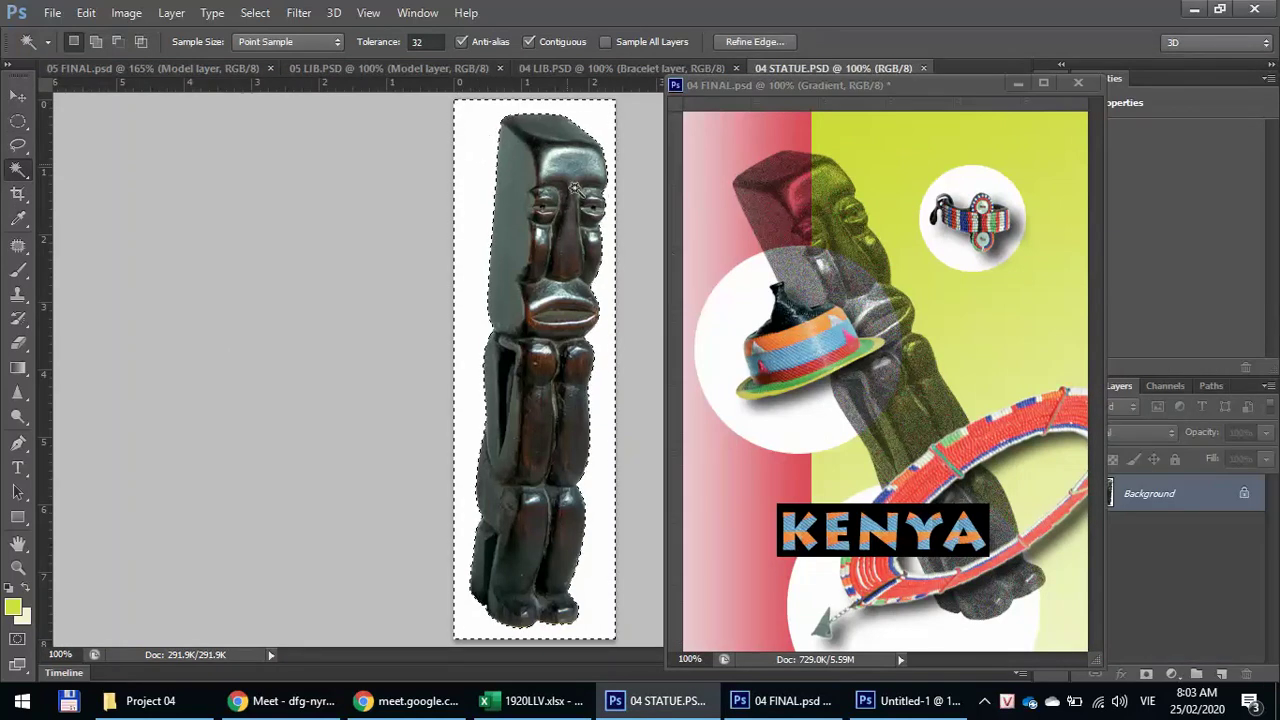
key(ctrl+shift+i)
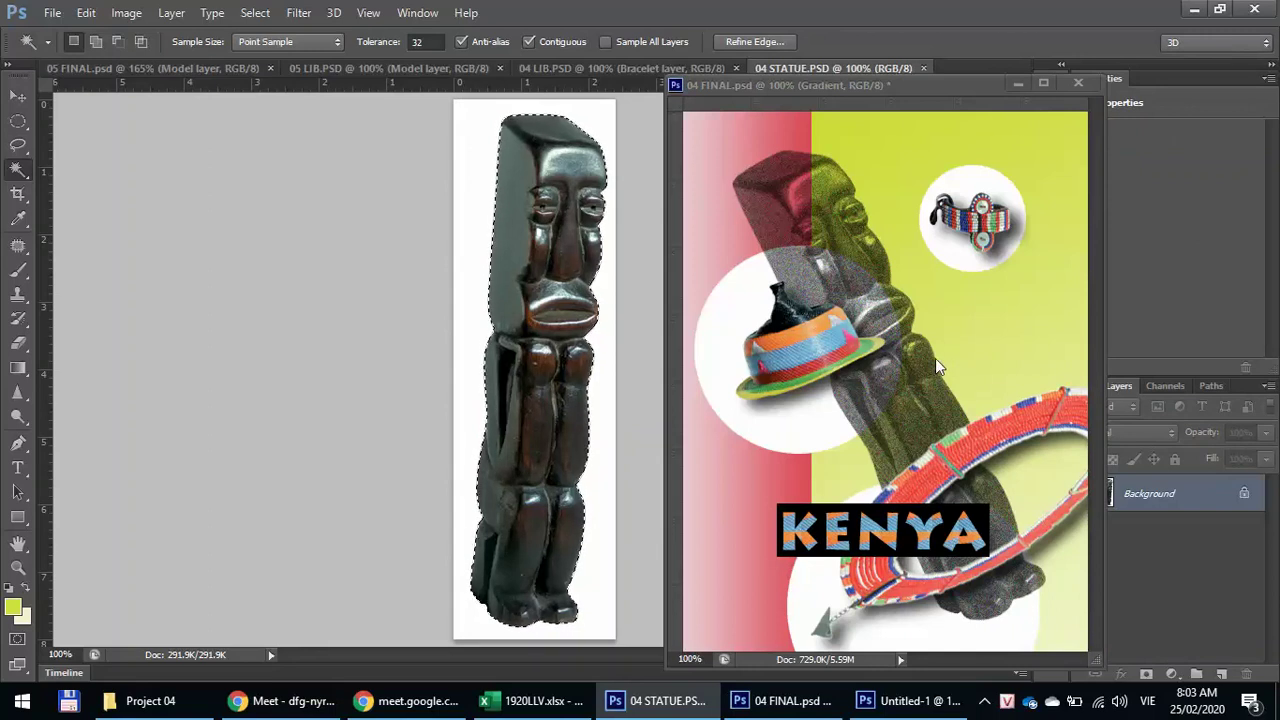
key(shift+F6)
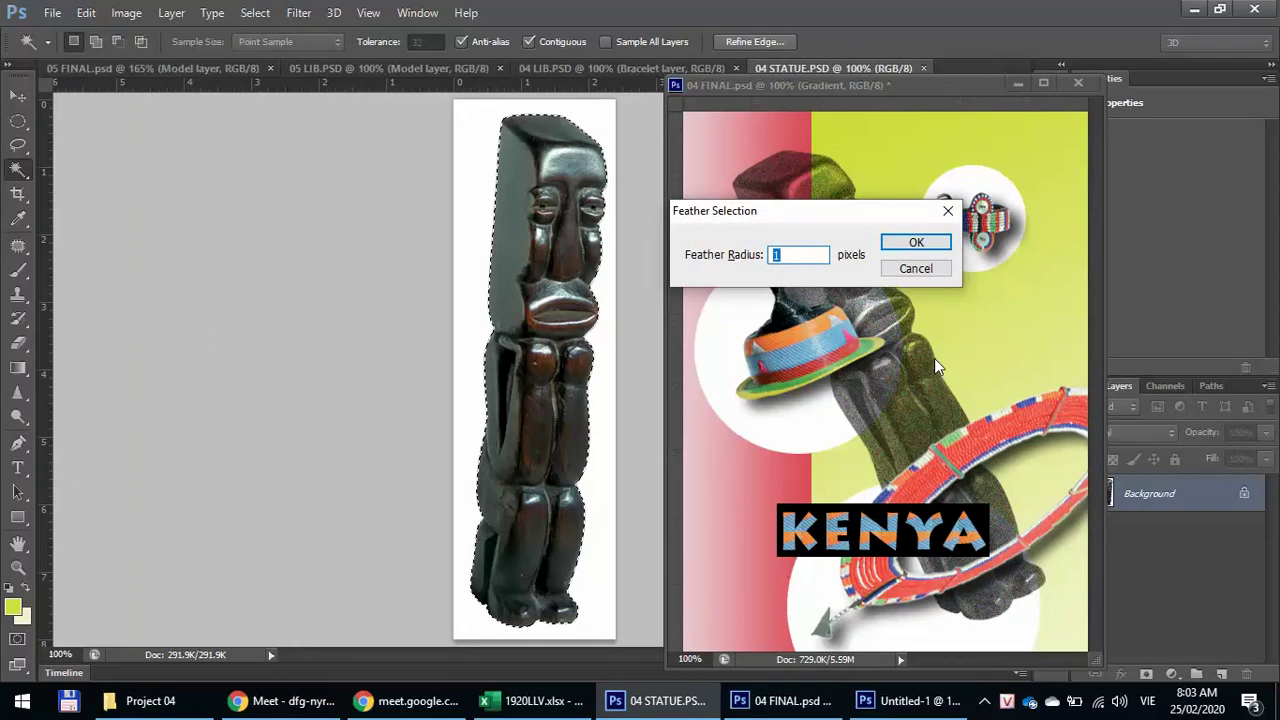
key(Return)
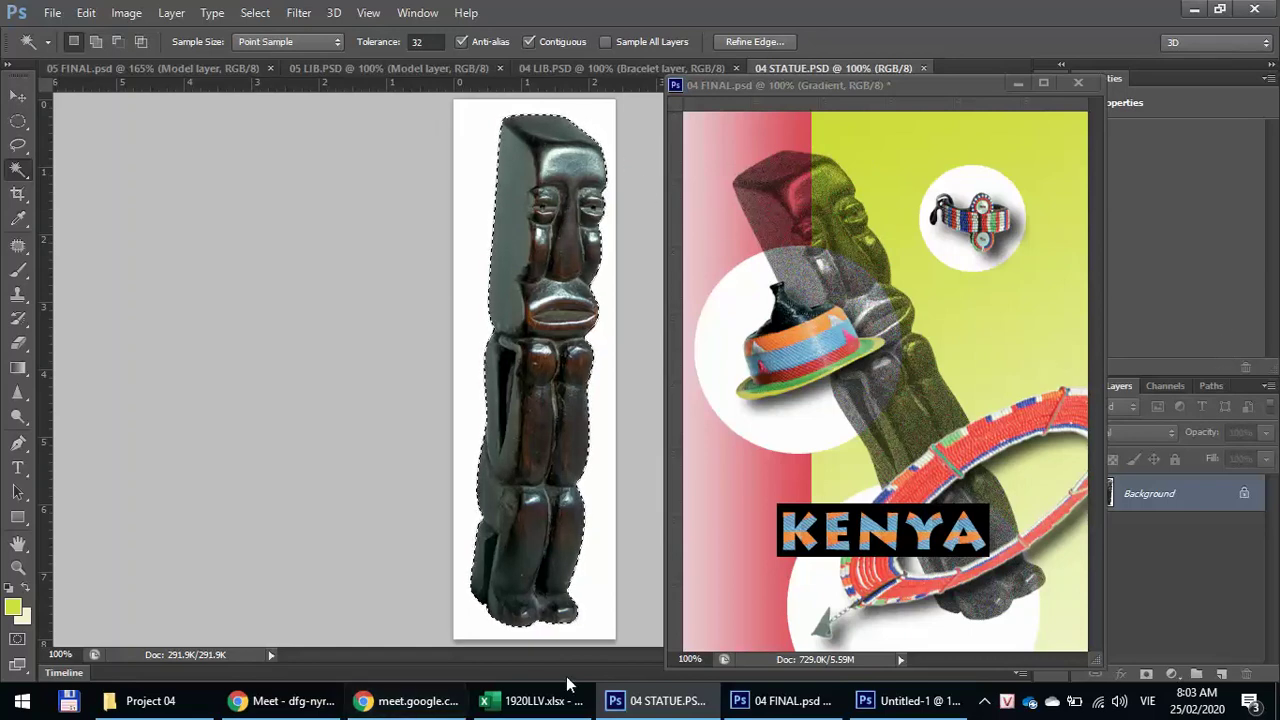
- Copy the selected statue into Untitled-1 as a new layer above Layer 1
click(417, 12)
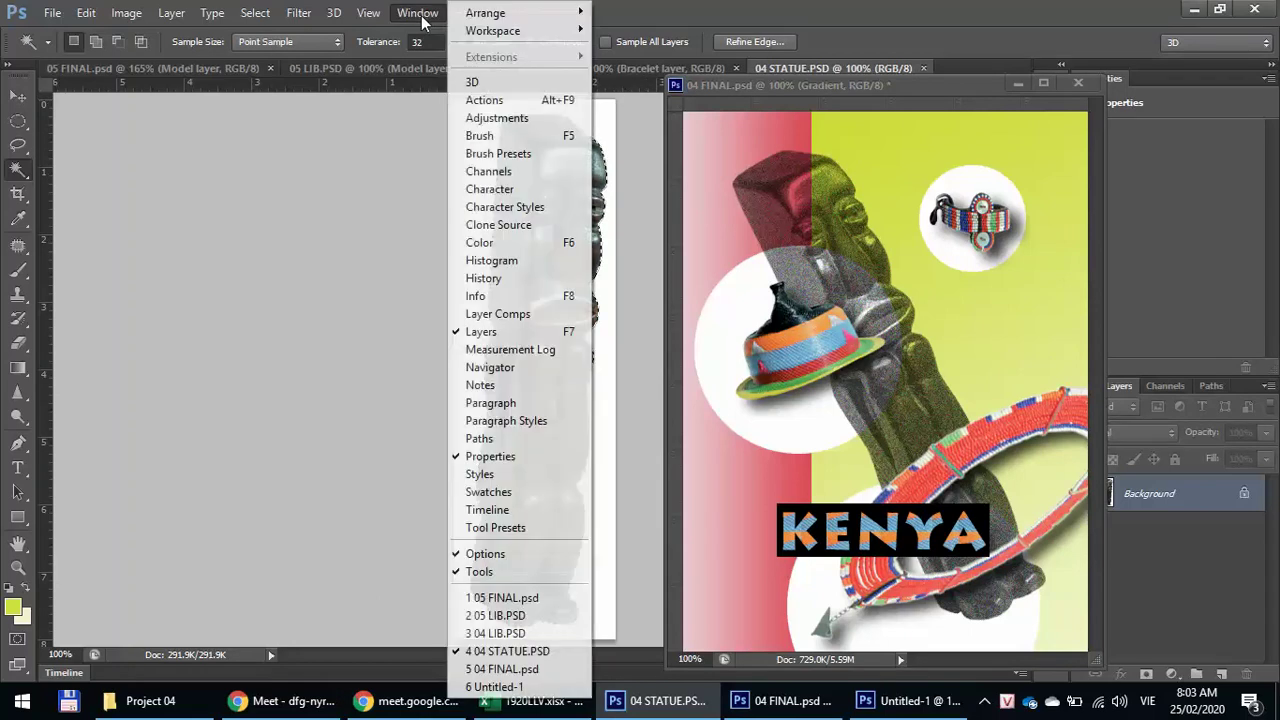
click(494, 687)
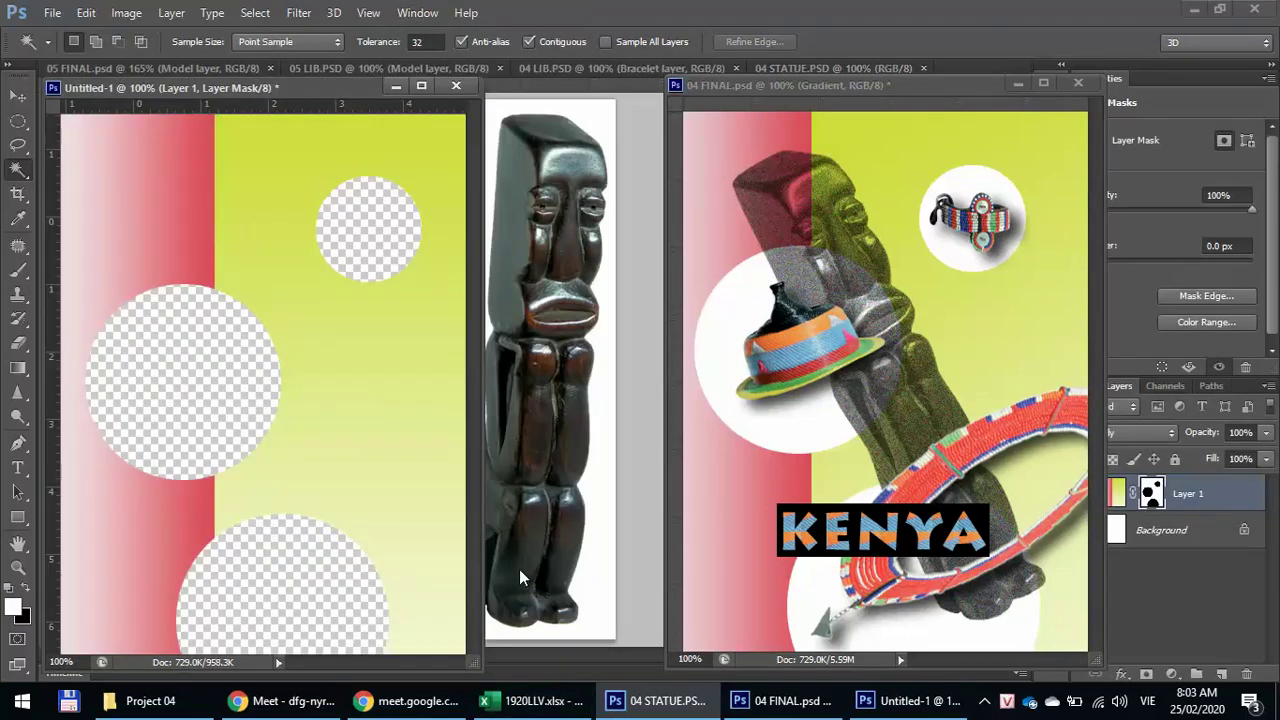
key(ctrl+v)
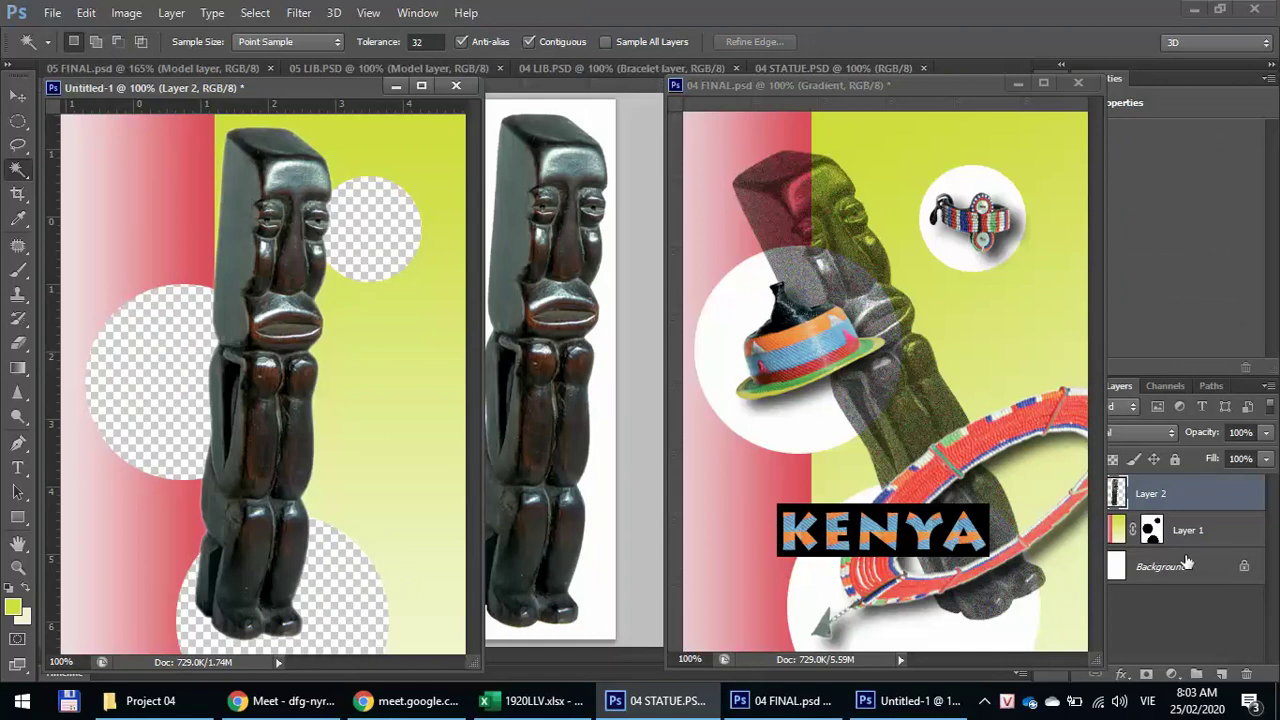
- Place the statue's Layer 2 beneath Layer 1, then rotate it about -25 degrees and position it diagonally across the poster
drag(1201, 488, 1220, 548)
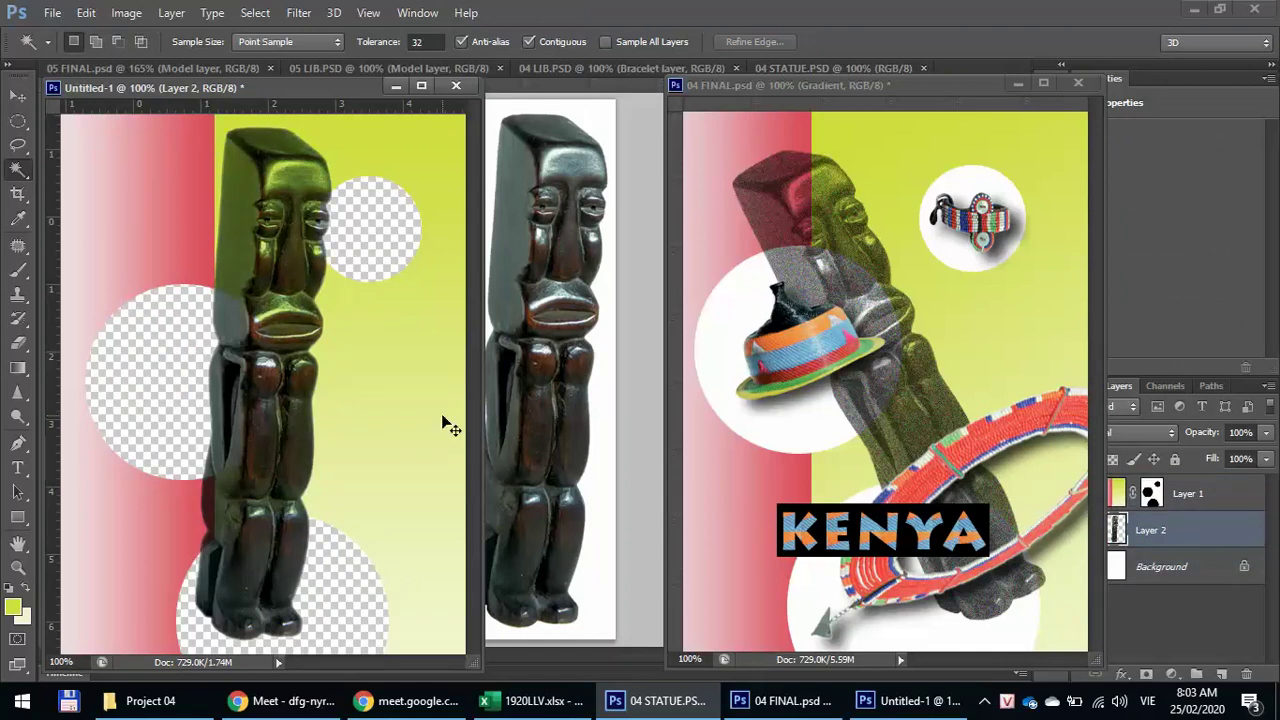
key(ctrl+t)
mouse_move(364, 285)
mouse_down()
mouse_move(390, 292)
mouse_move(386, 270)
mouse_move(361, 280)
mouse_move(372, 284)
mouse_up()
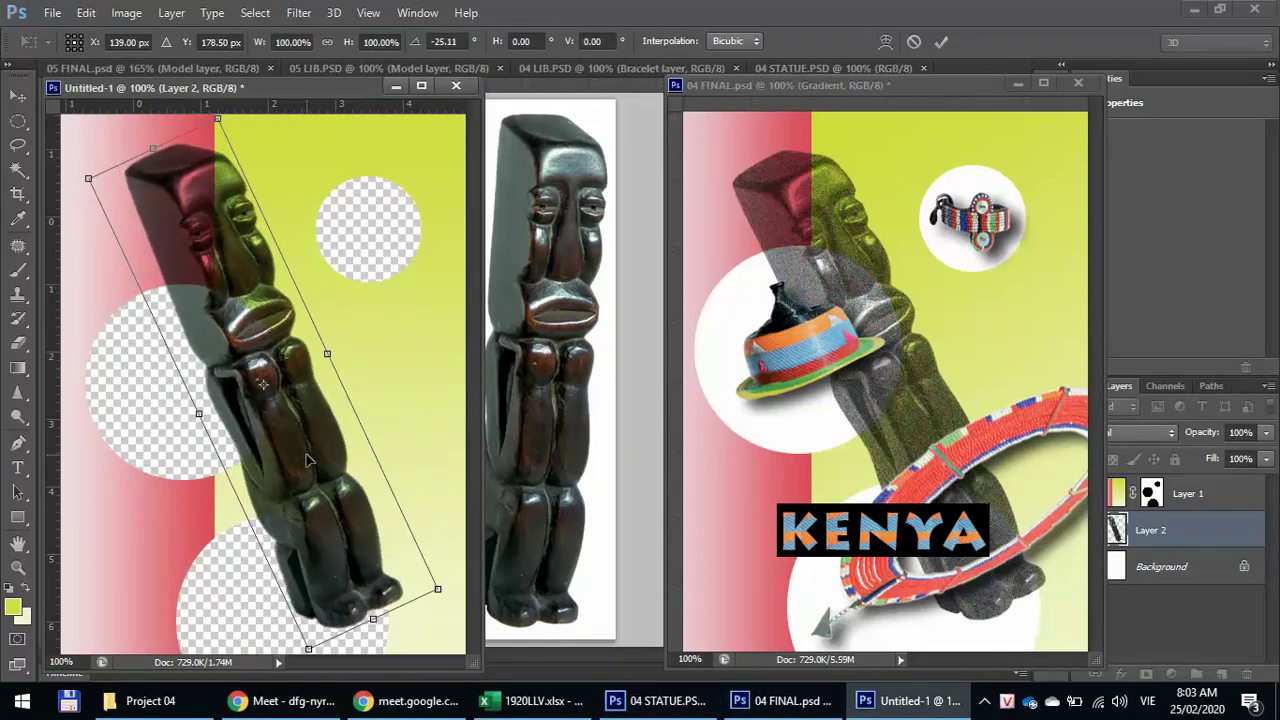
drag(308, 460, 315, 464)
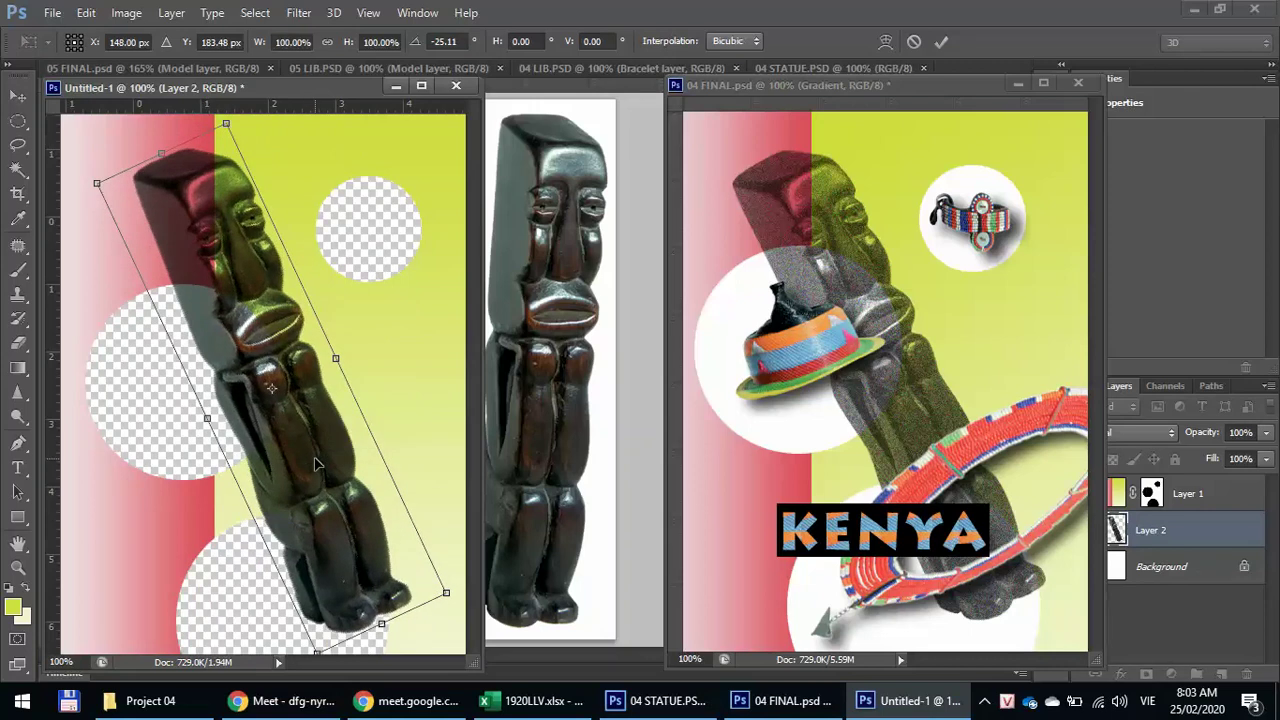
drag(275, 313, 277, 330)
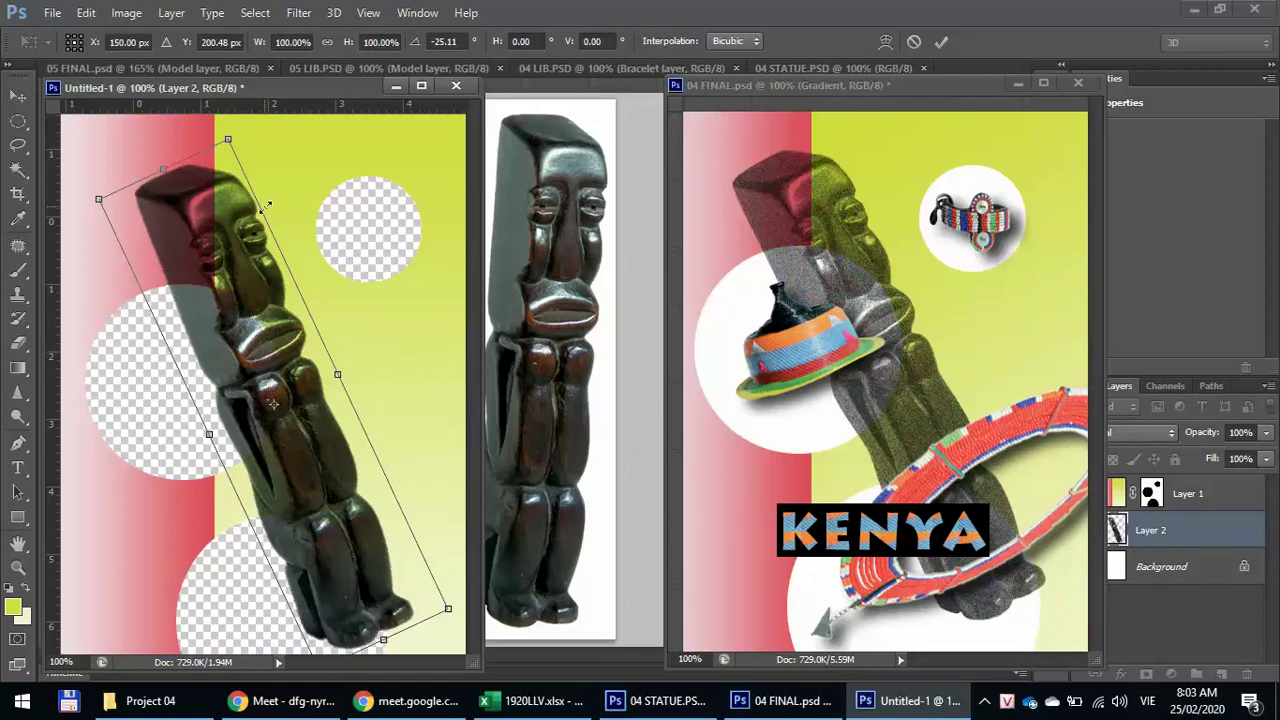
key(Return)
key(w)
- Examine the opacity of the Statue layer in 04 FINAL.psd, shifting that window to uncover the layer settings
click(773, 84)
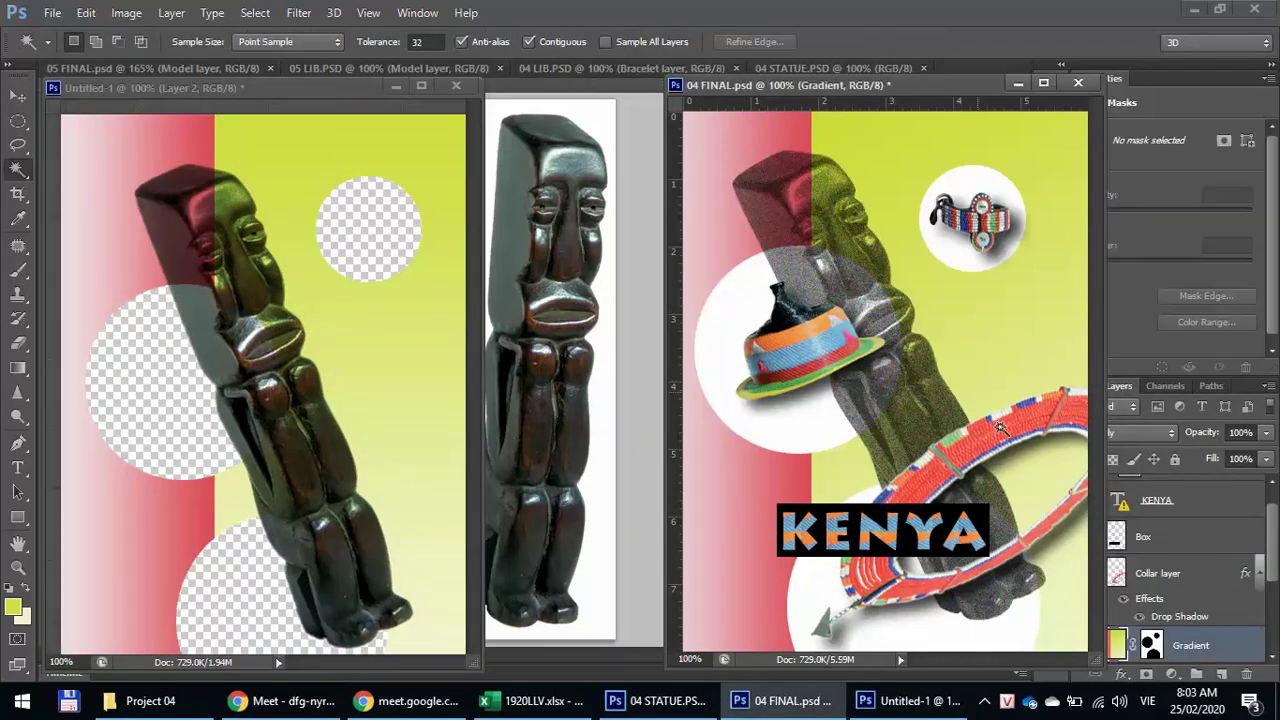
scroll(1163, 648, down, 1)
scroll(1163, 636, down, 2)
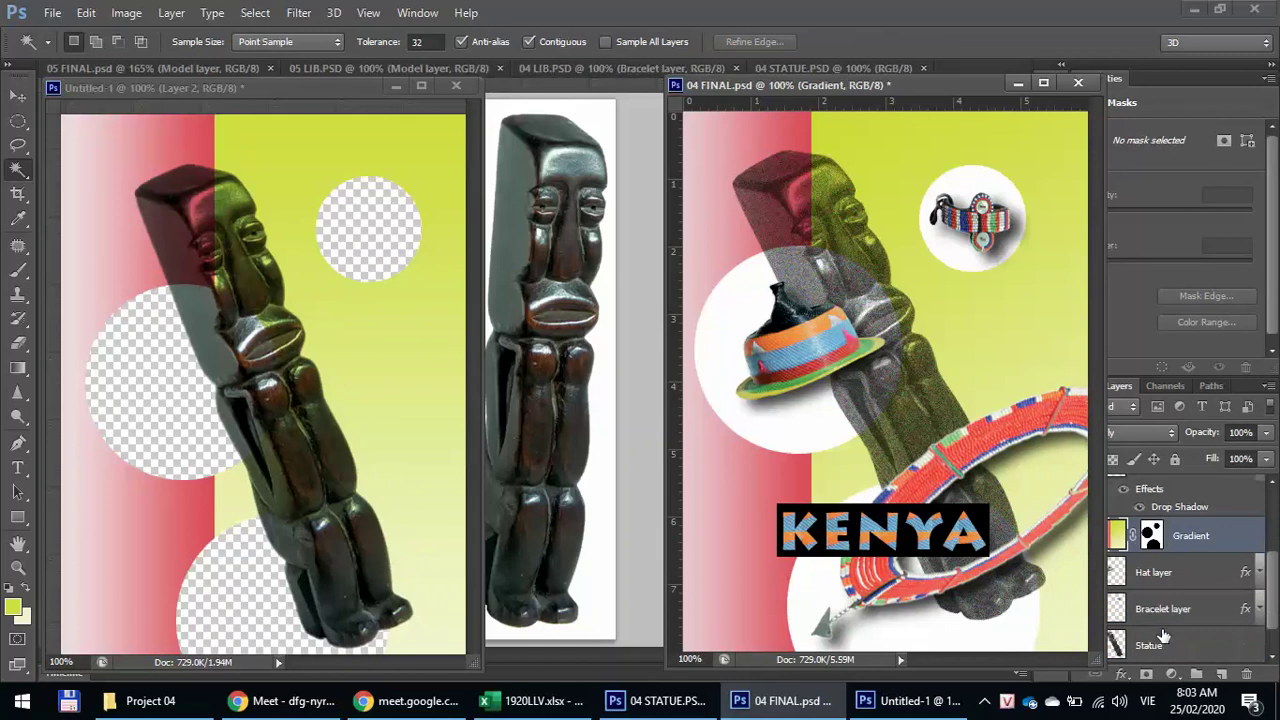
click(1150, 648)
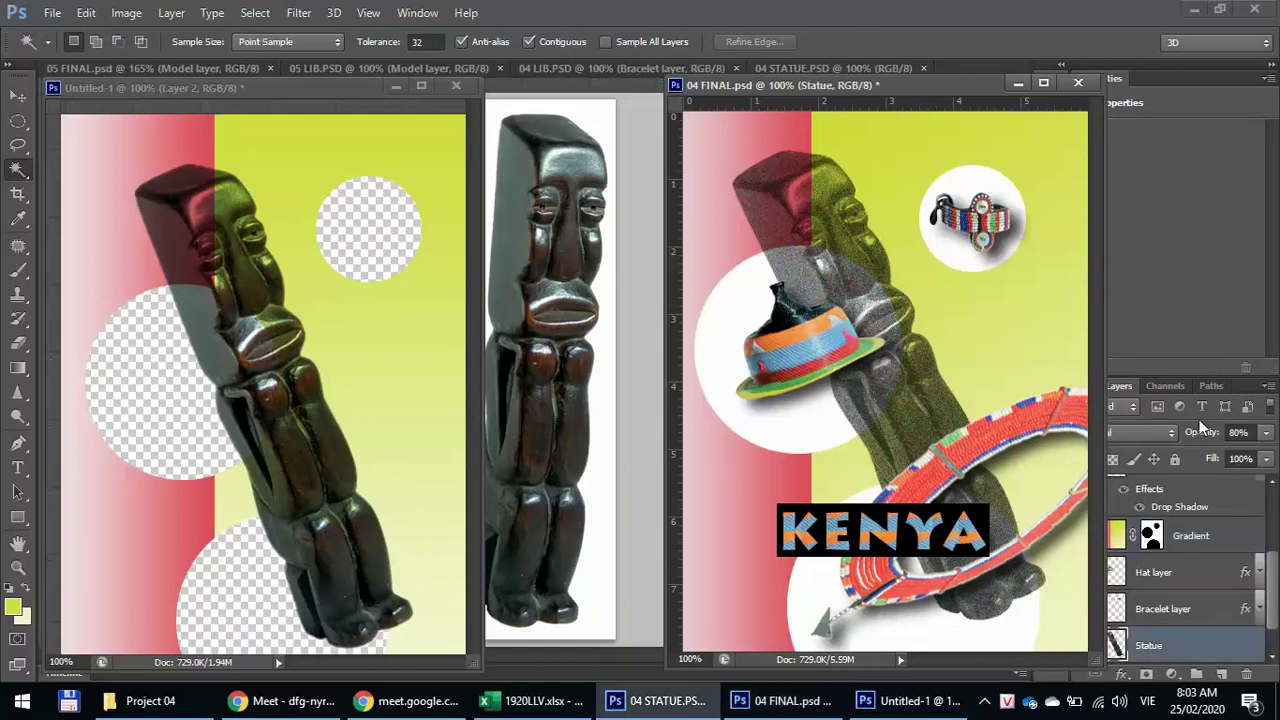
drag(966, 91, 931, 87)
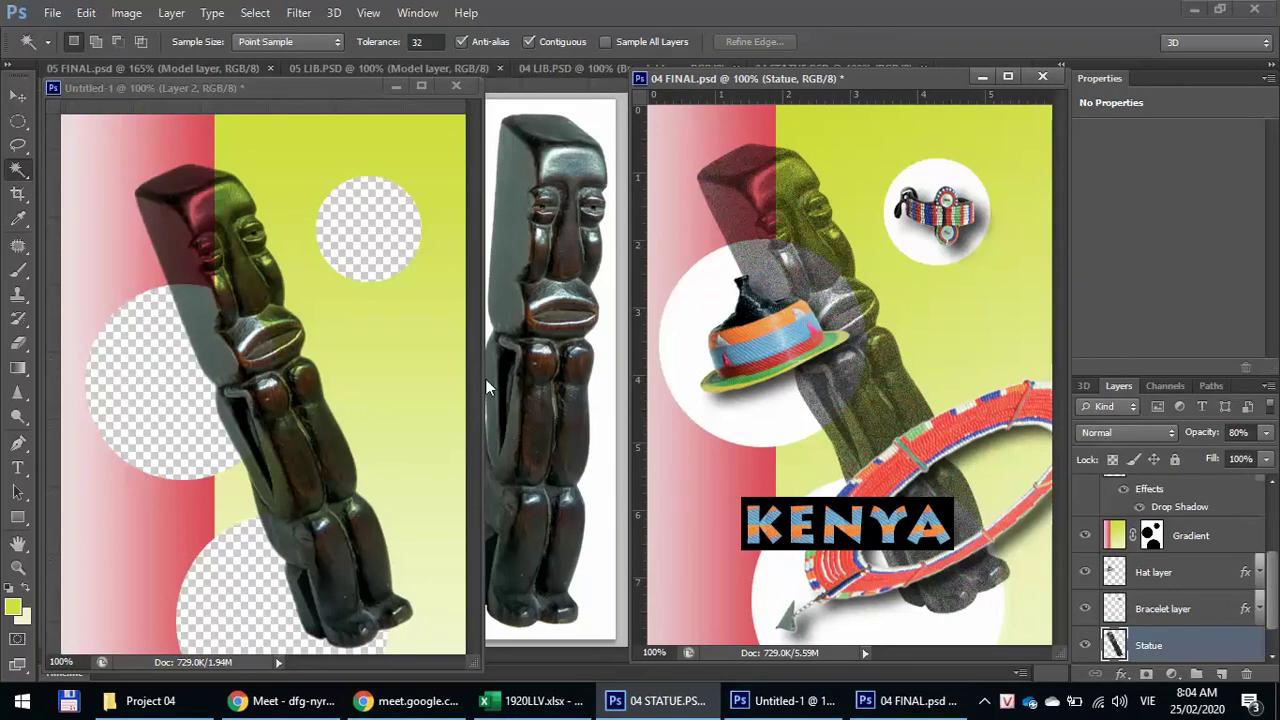
- Set the opacity of Layer 2 in Untitled-1 to 80%
click(211, 84)
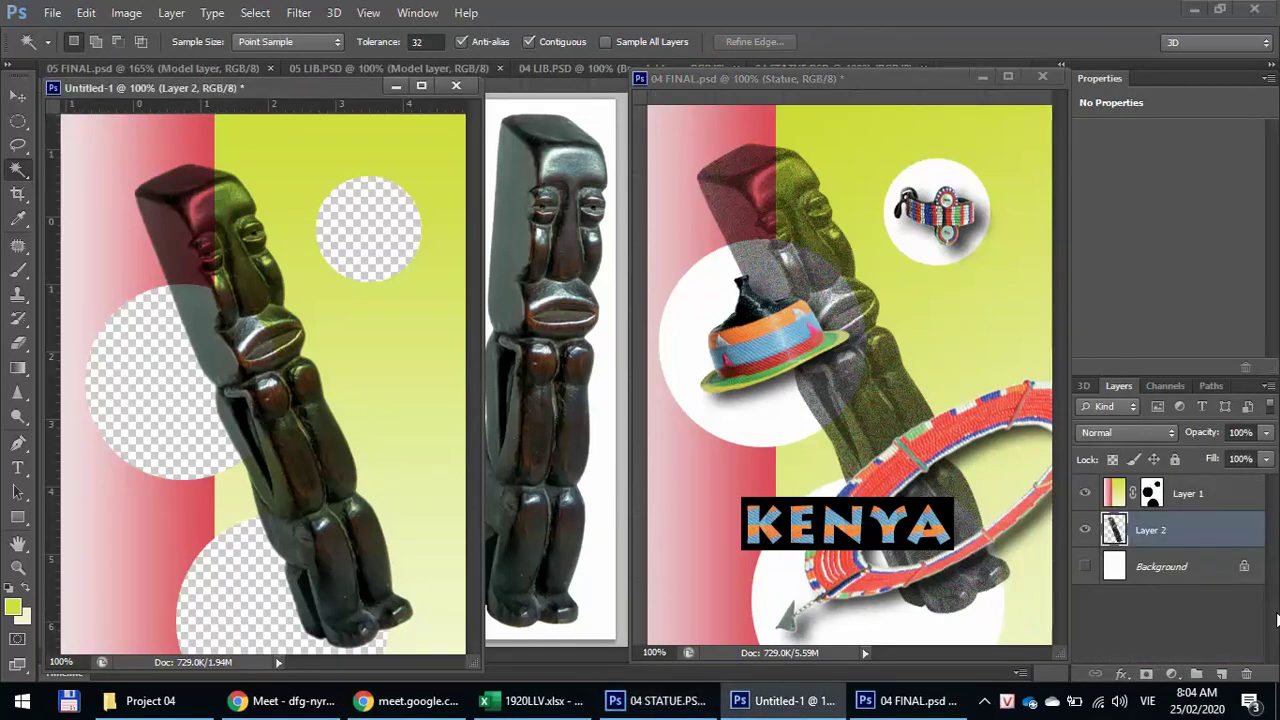
click(1266, 432)
click(1245, 432)
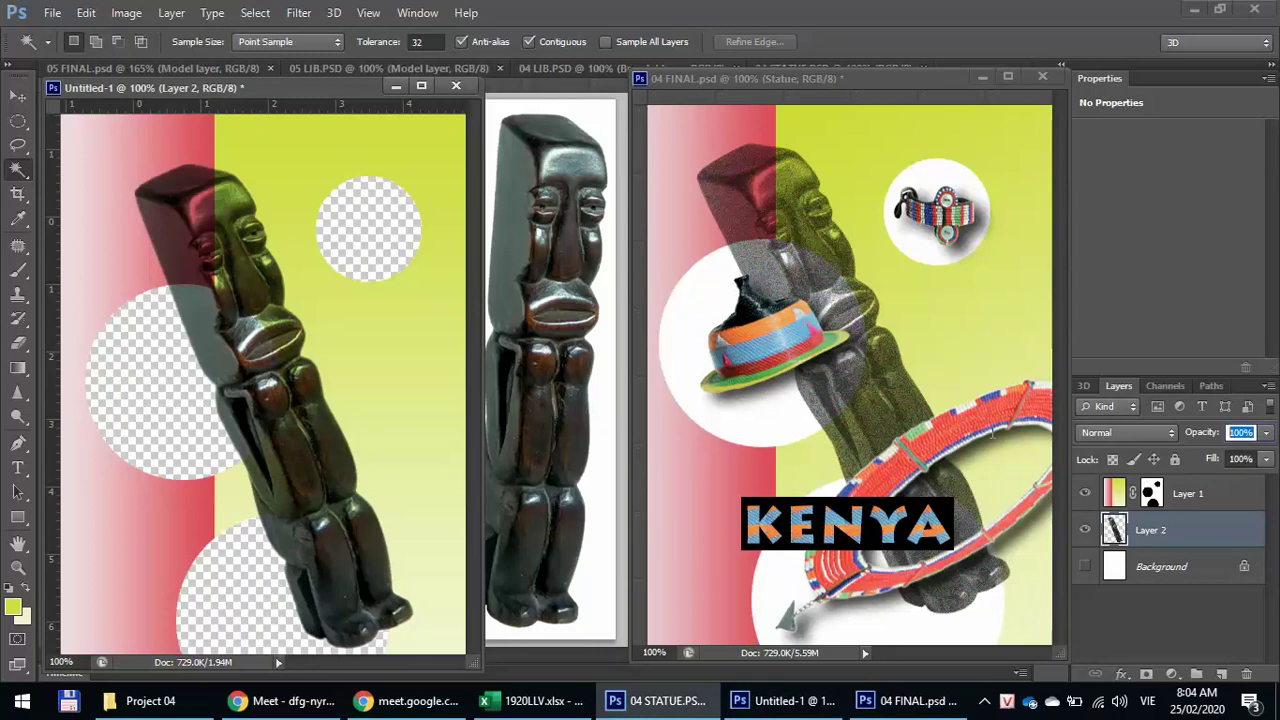
key(Return)
click(1242, 440)
click(1266, 433)
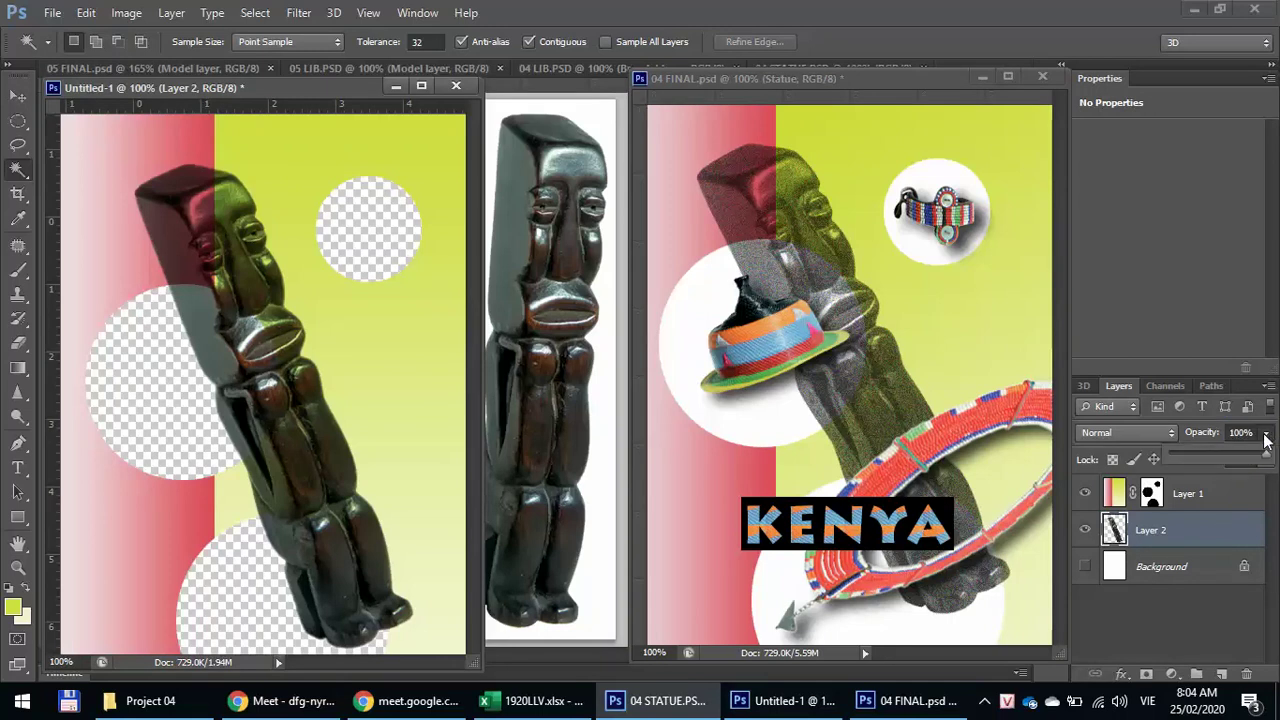
mouse_move(1262, 455)
mouse_down()
mouse_move(1238, 455)
mouse_move(1249, 459)
mouse_up()
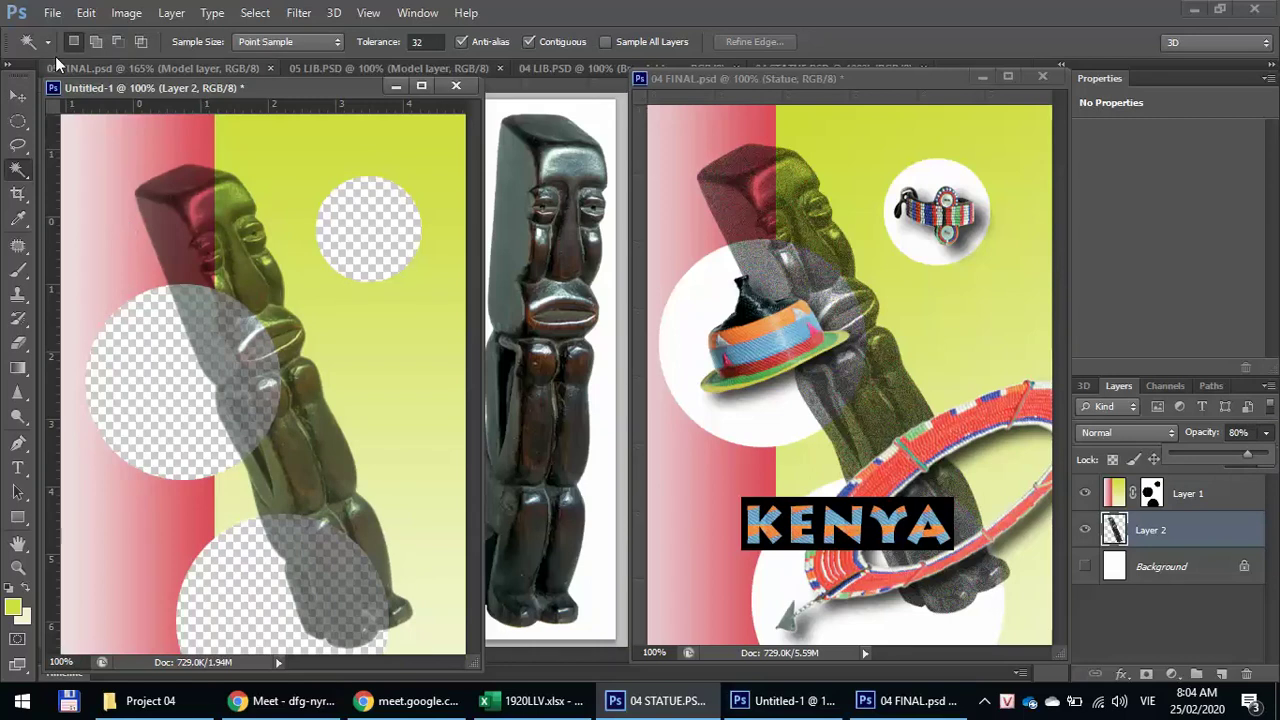
- Apply the Add Noise filter to the statue on Layer 2 with uniform, non-monochromatic noise
click(82, 14)
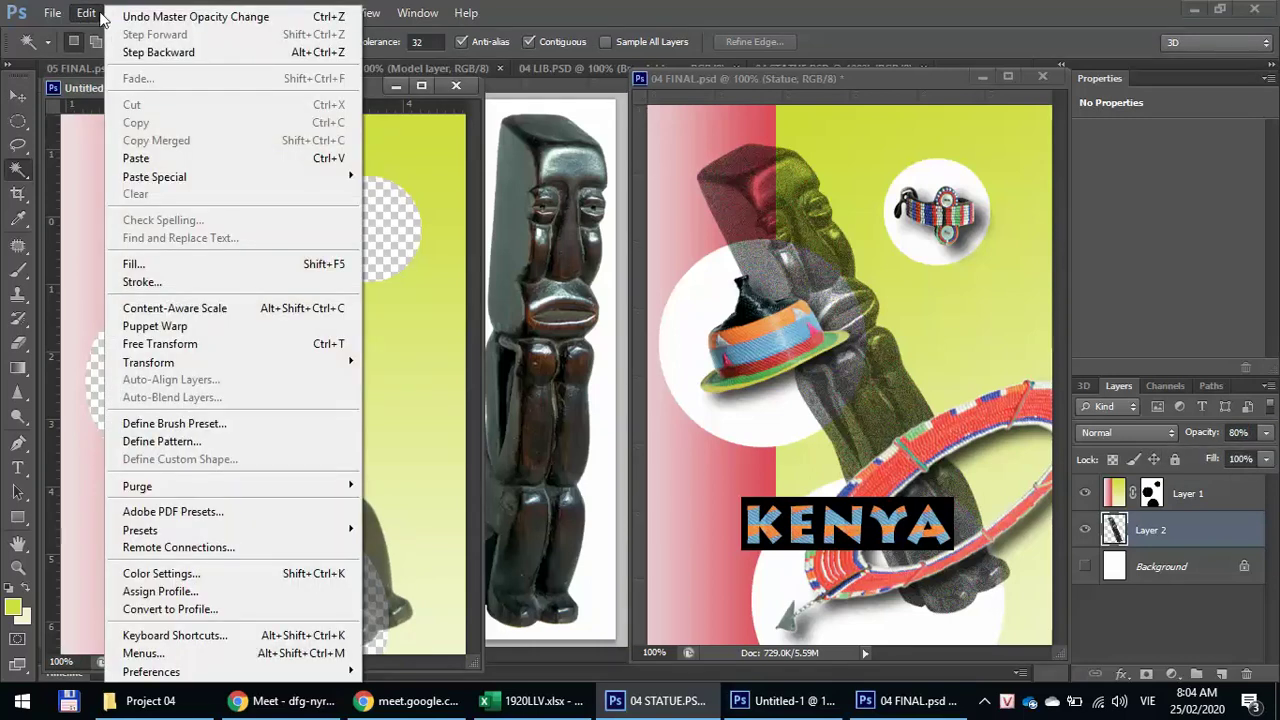
click(88, 14)
click(127, 14)
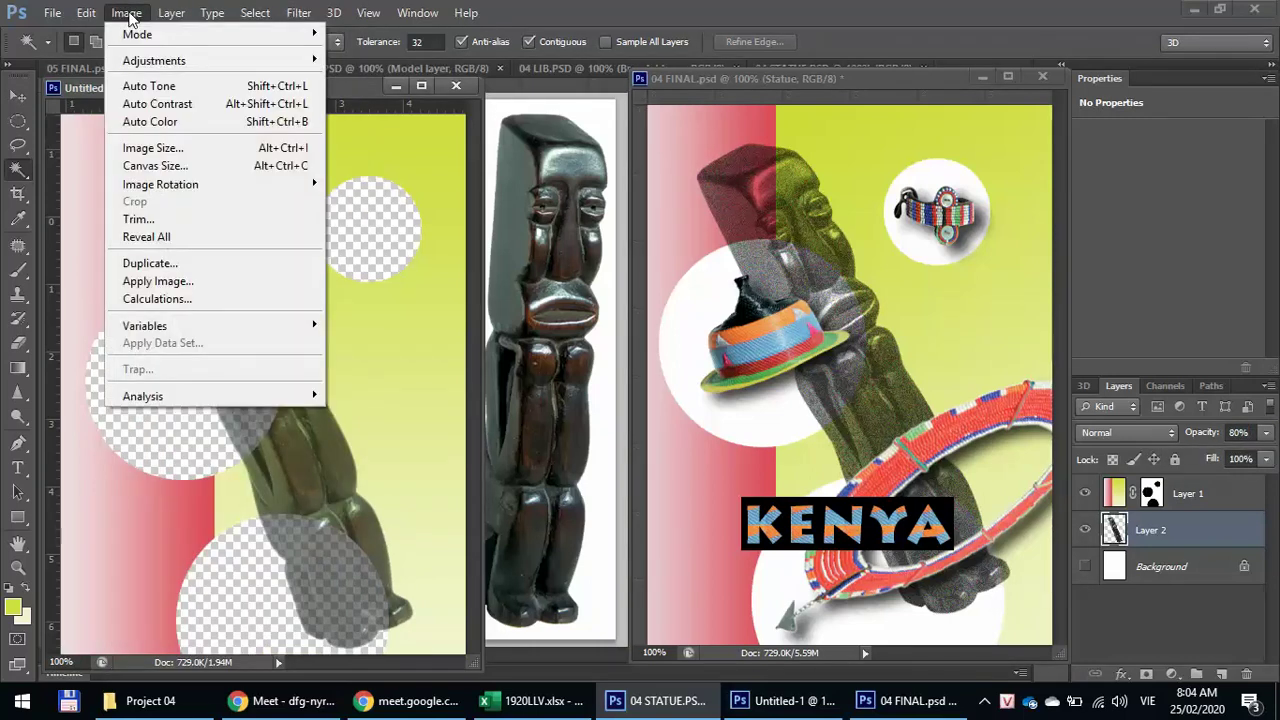
click(127, 14)
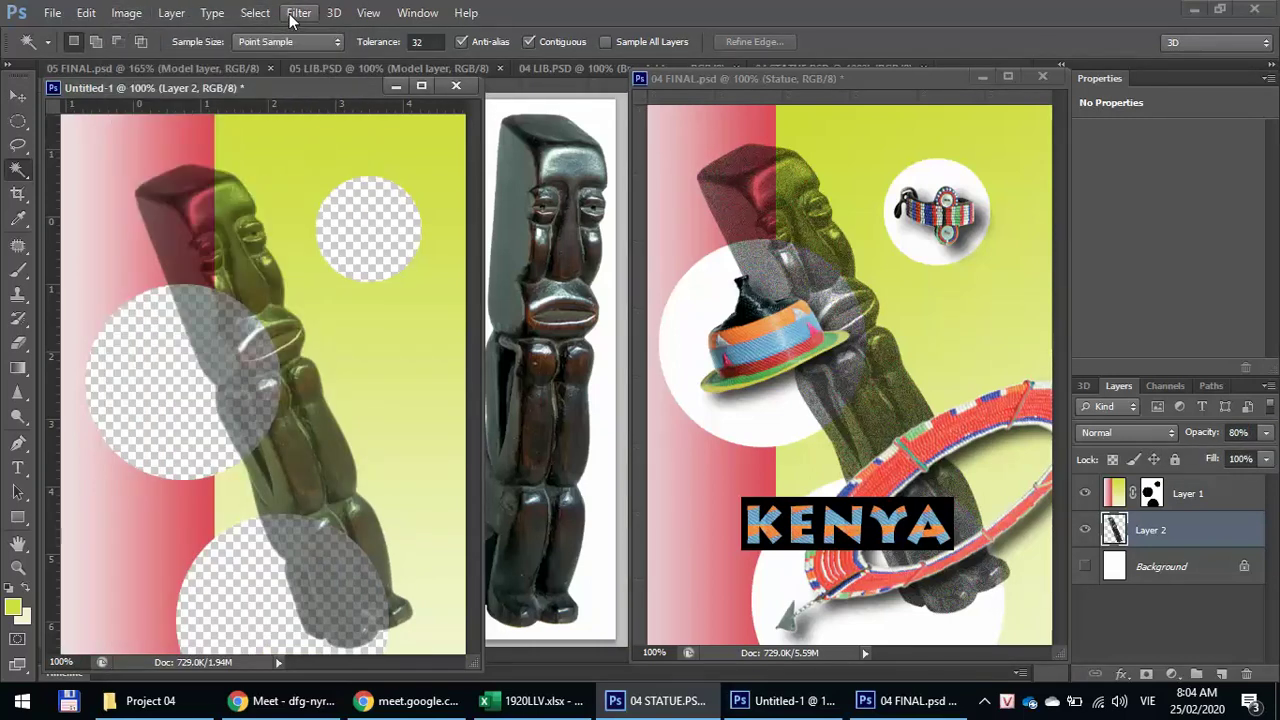
click(298, 14)
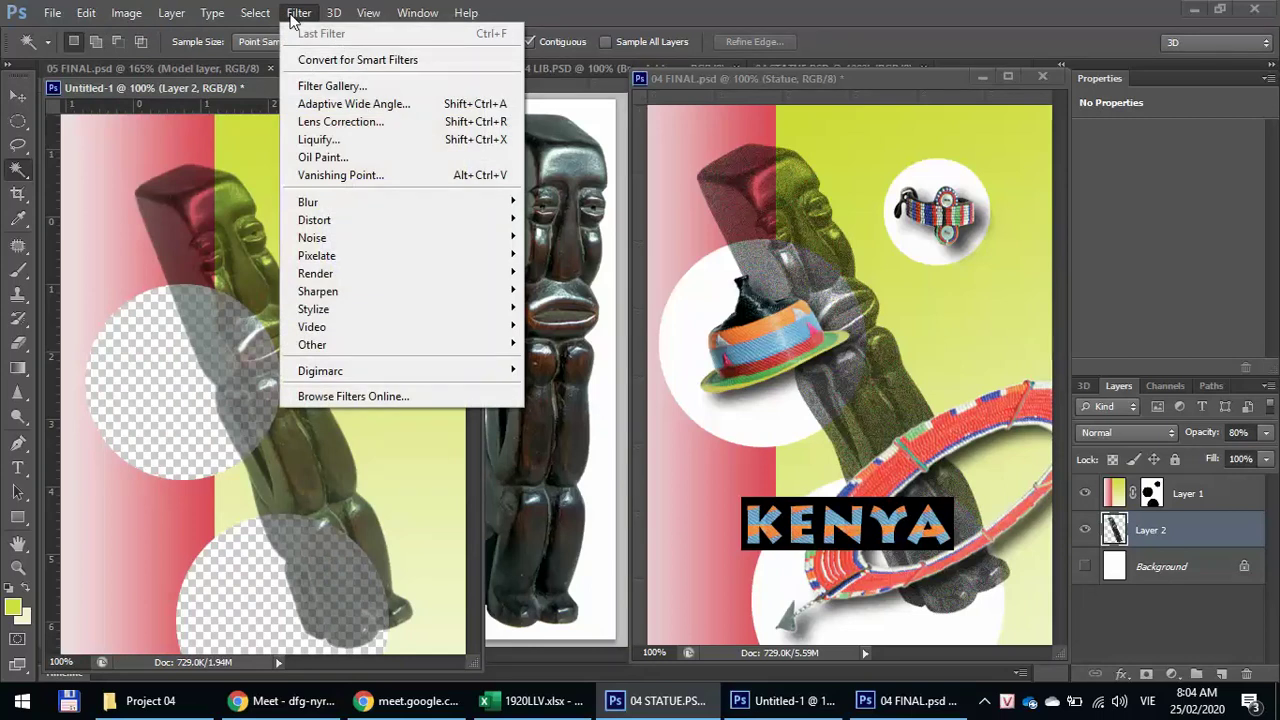
mouse_move(322, 238)
mouse_move(470, 240)
click(545, 238)
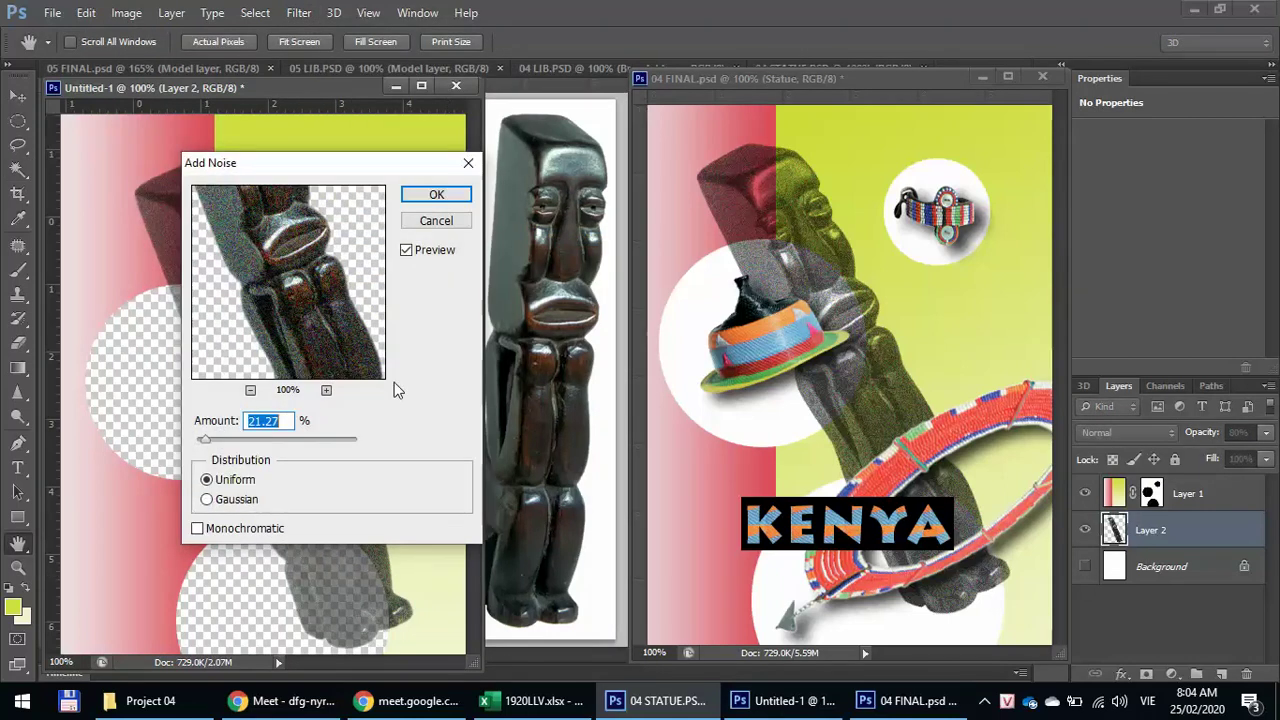
drag(378, 175, 1019, 140)
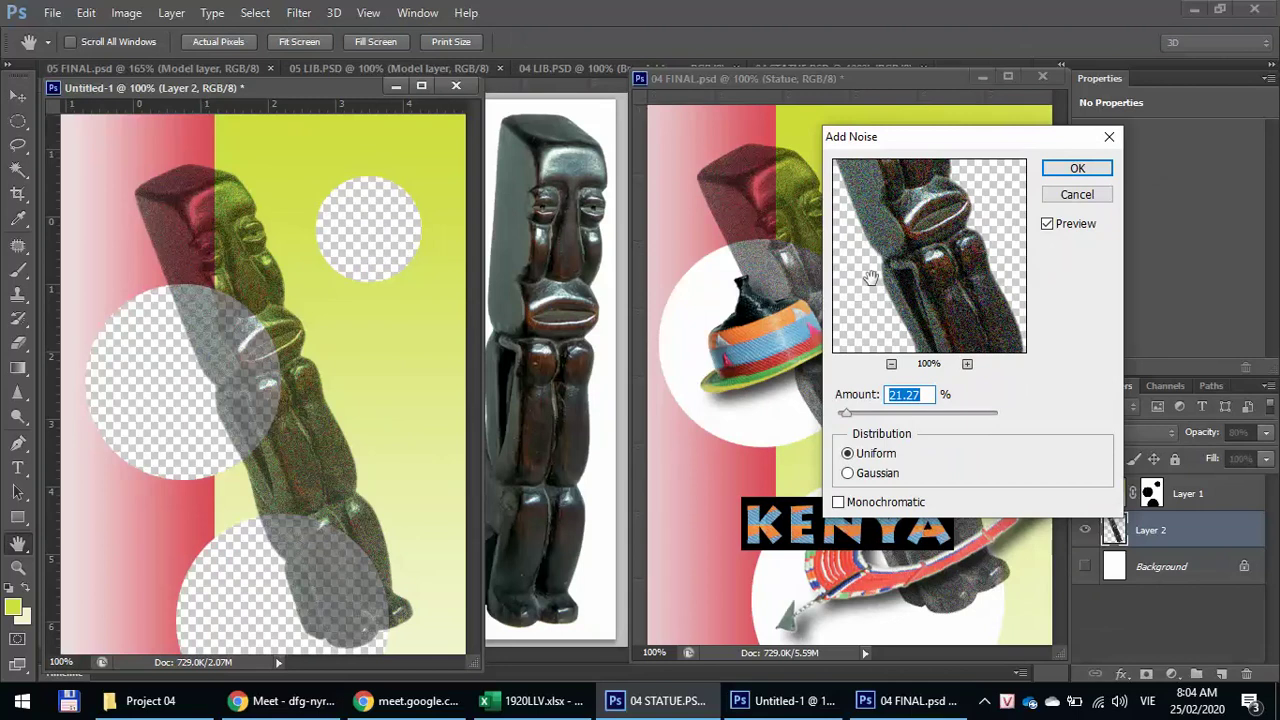
drag(846, 413, 847, 423)
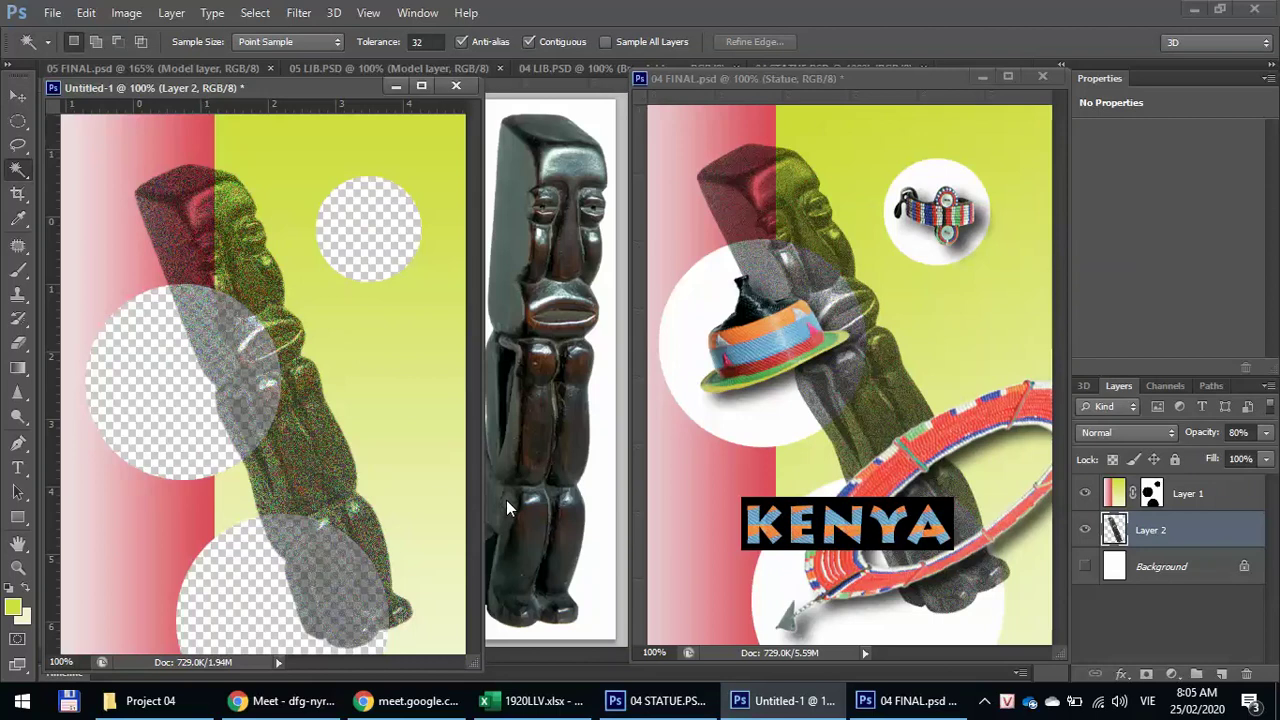
- Make the Background layer of Untitled-1 visible, and close 04 STATUE.PSD after minimizing the floating windows
click(1084, 567)
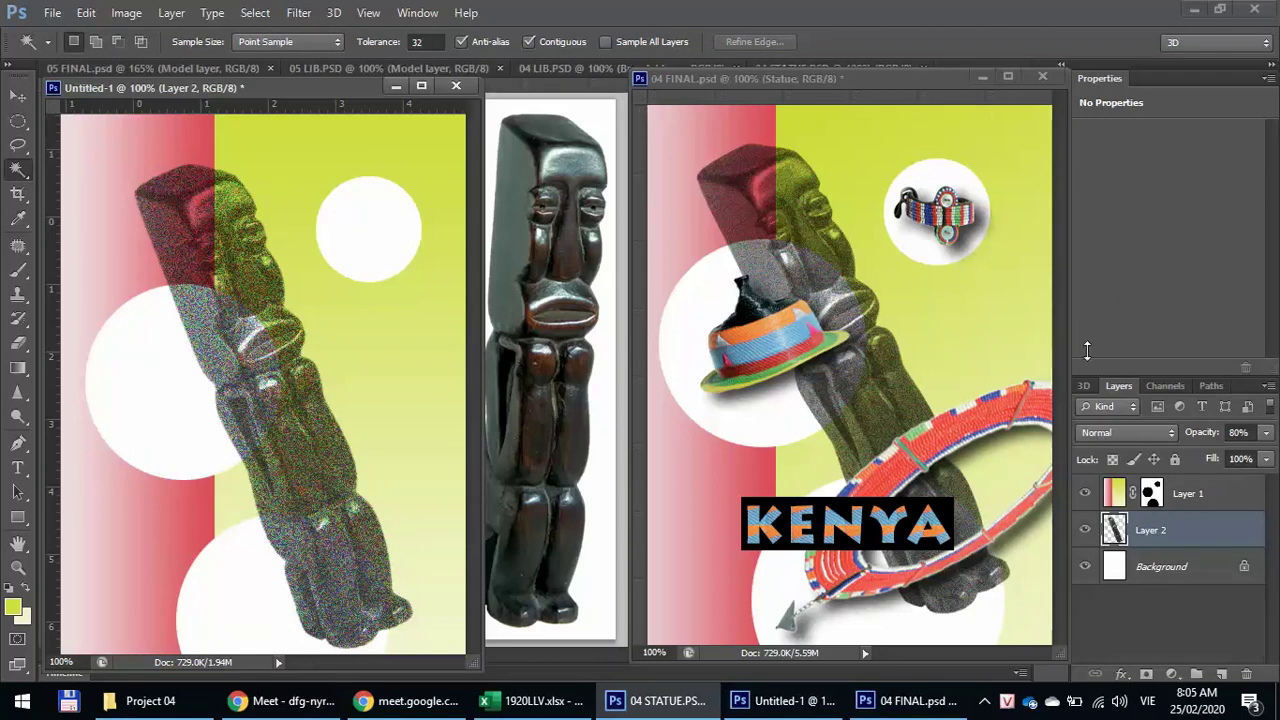
click(392, 86)
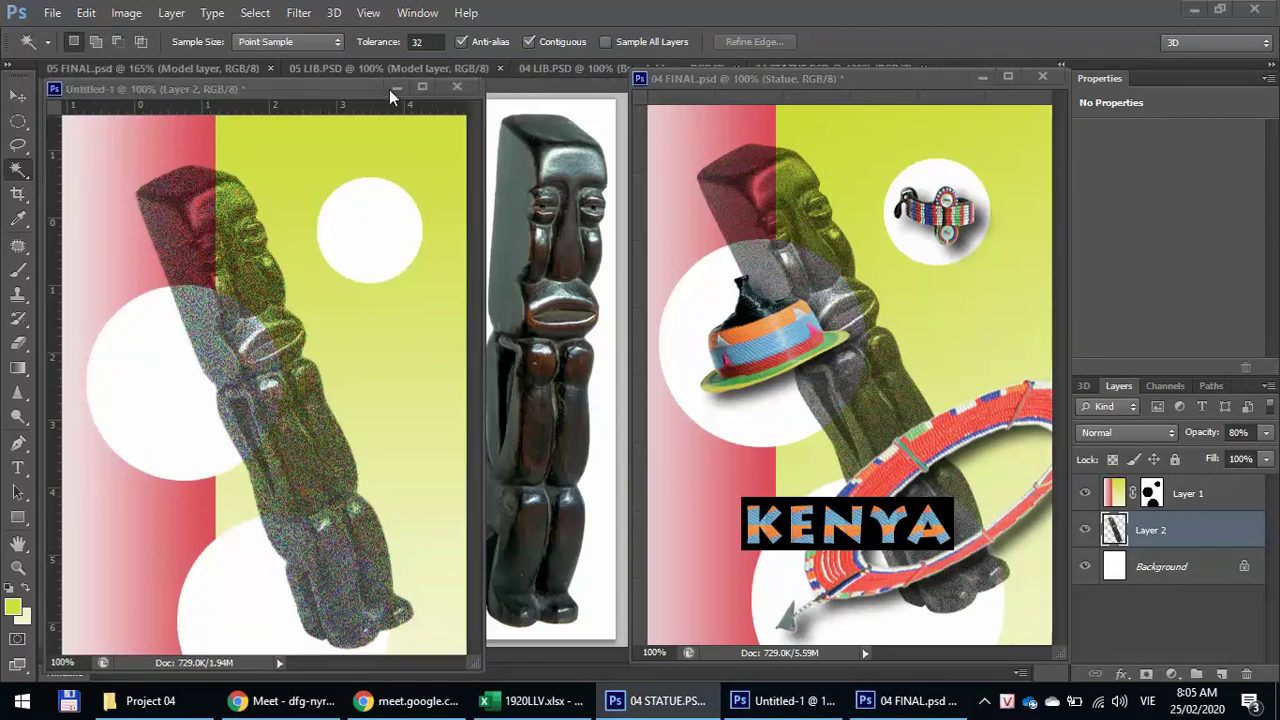
click(541, 70)
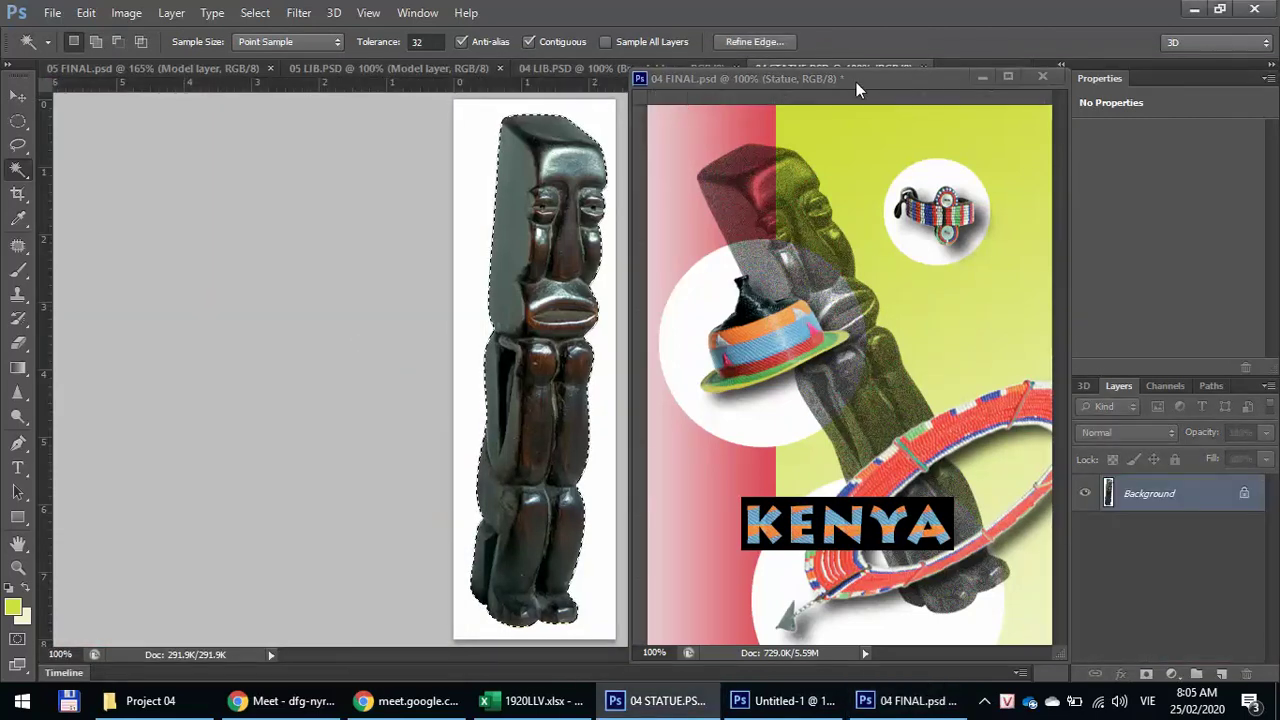
click(982, 79)
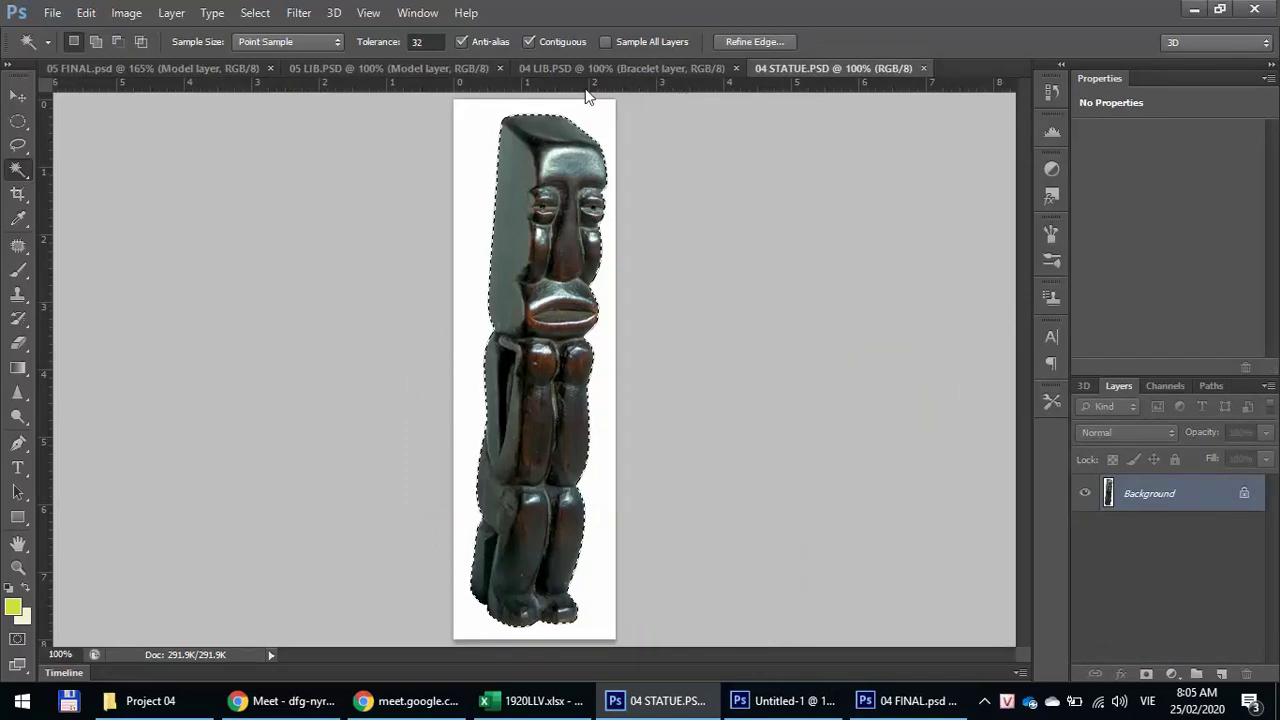
click(923, 68)
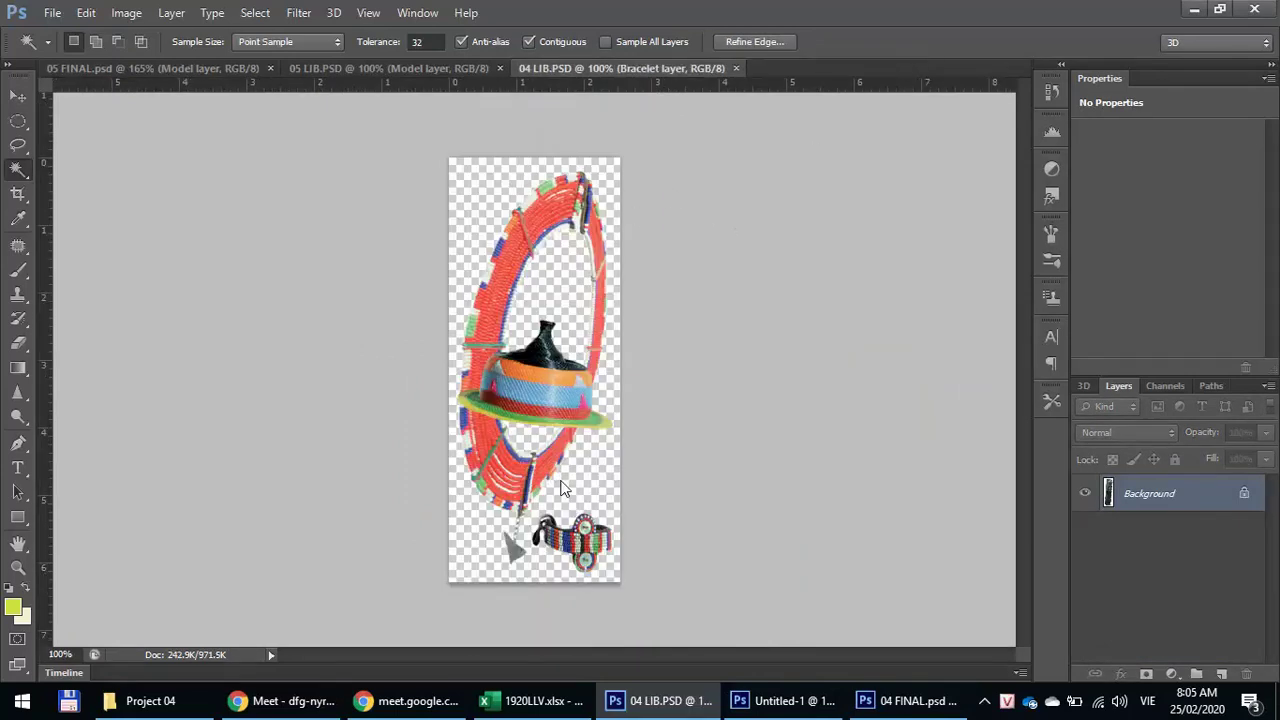
- Select the Bracelet, Hat and Collar layers together in 04 LIB.PSD
click(1133, 571)
click(1142, 538)
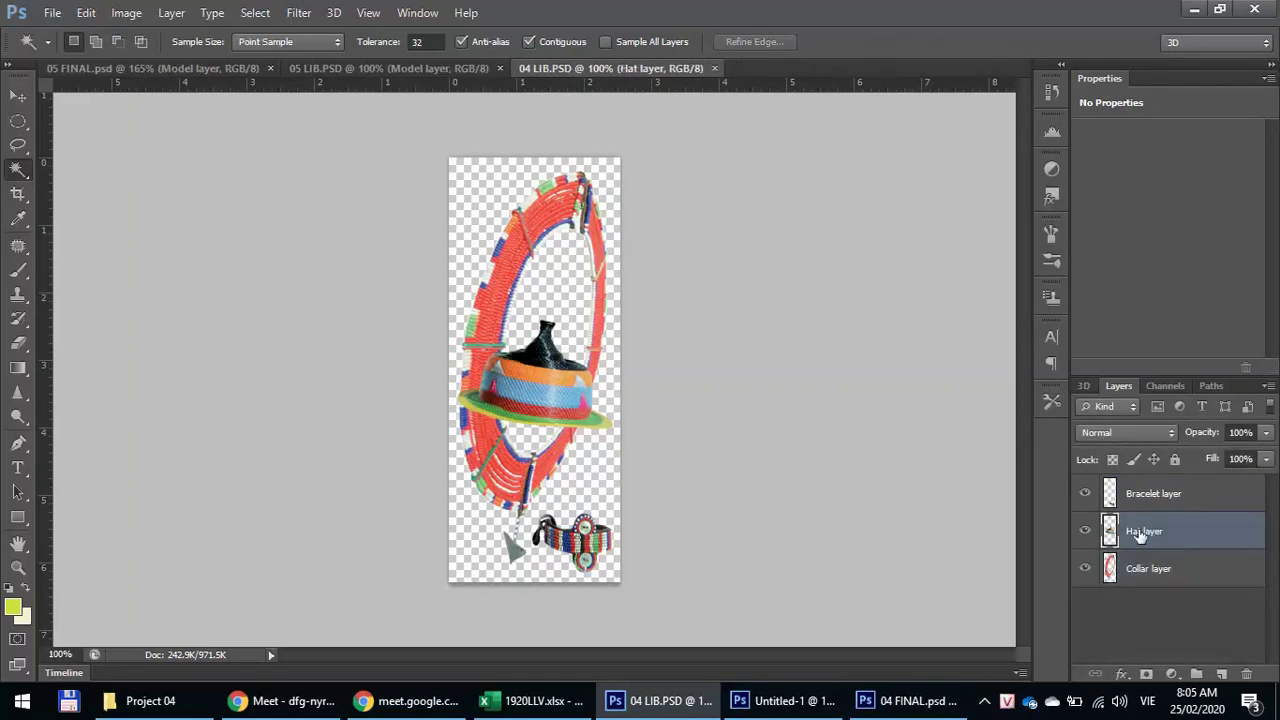
click(1163, 497)
click(1157, 542)
click(1160, 566)
click(1163, 538)
click(1161, 511)
click(1145, 528)
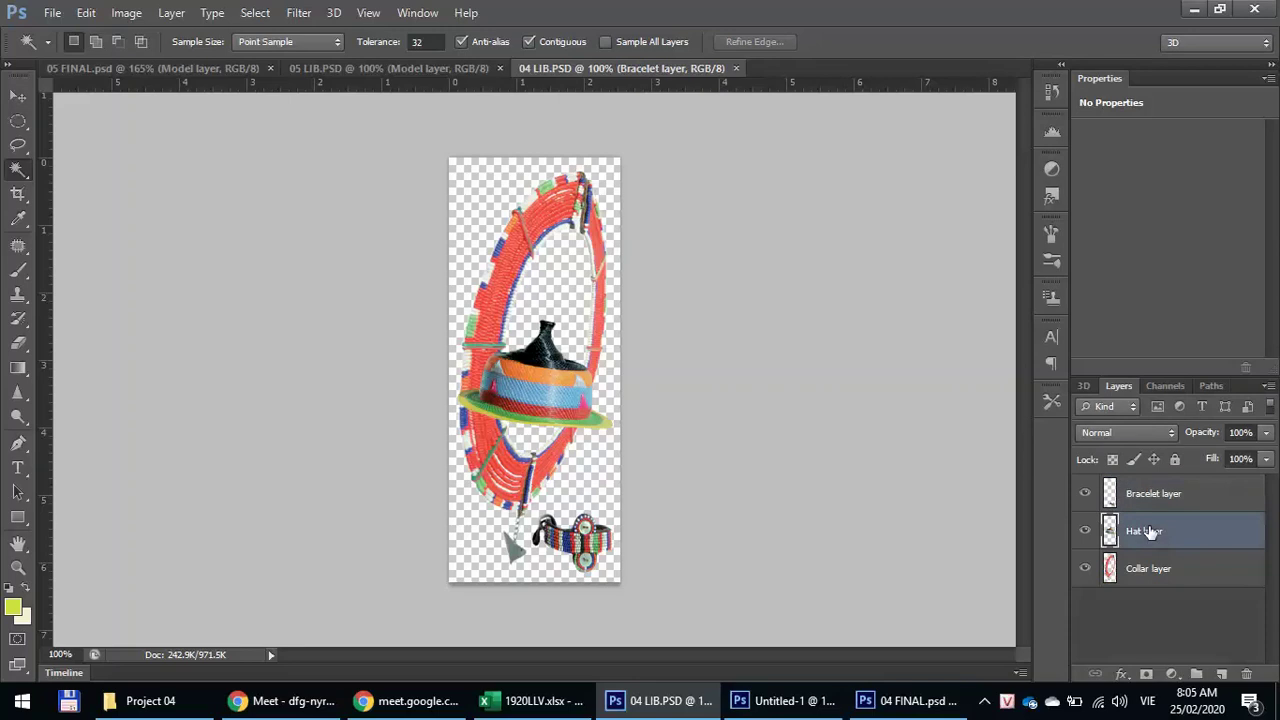
click(1149, 496)
click(1135, 572)
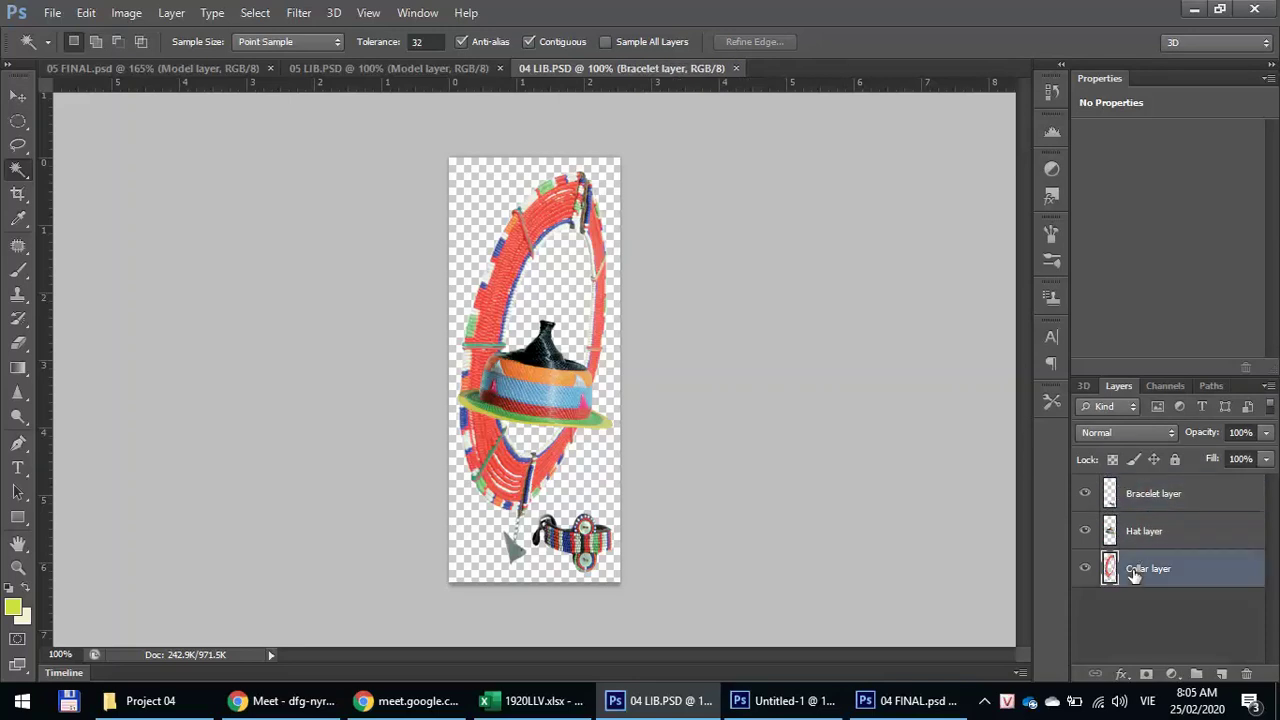
shift+click(1138, 508)
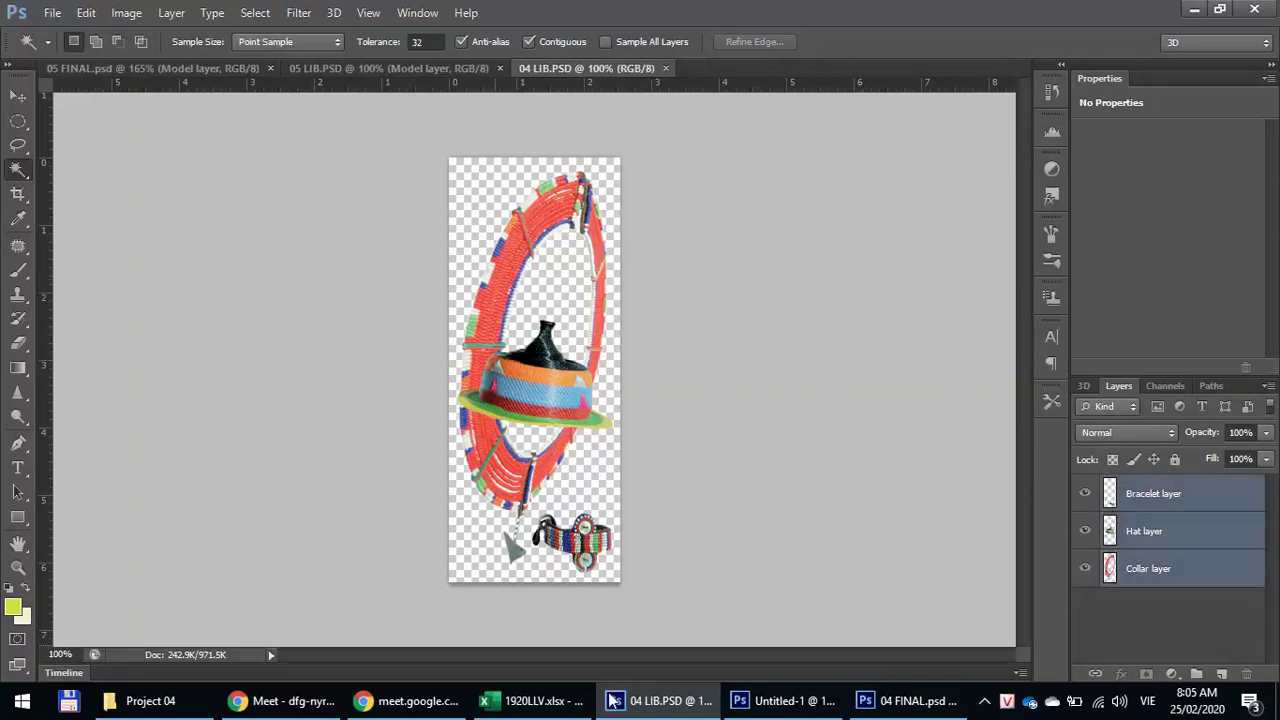
- Copy the three selected layers from 04 LIB.PSD into Untitled-1, directly above the statue layer, with the Move tool
click(795, 705)
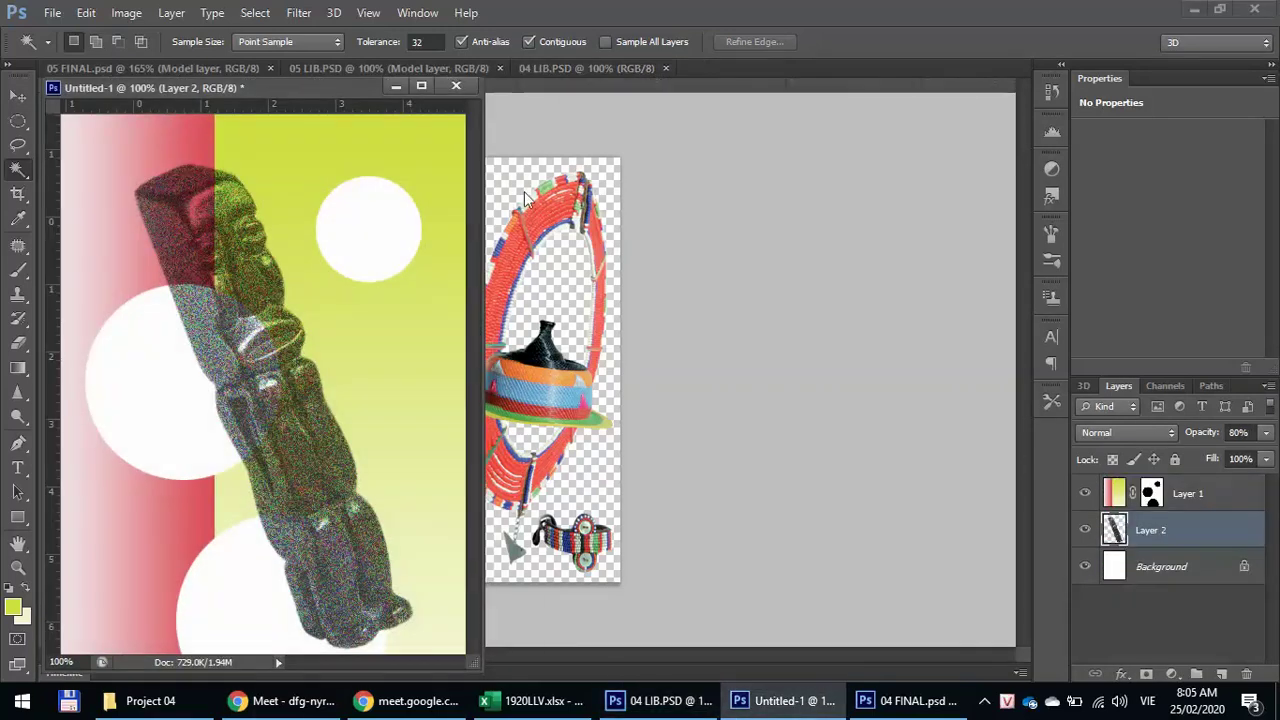
click(19, 98)
click(525, 233)
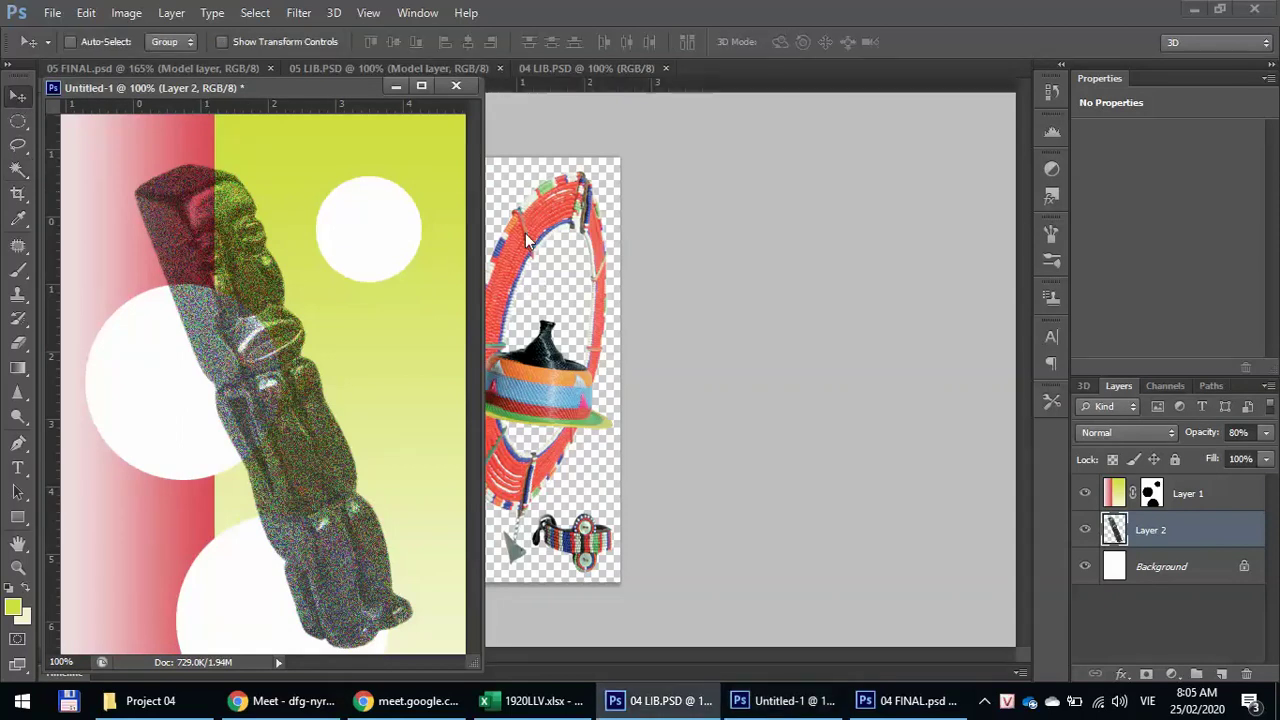
drag(388, 246, 416, 281)
drag(280, 273, 282, 279)
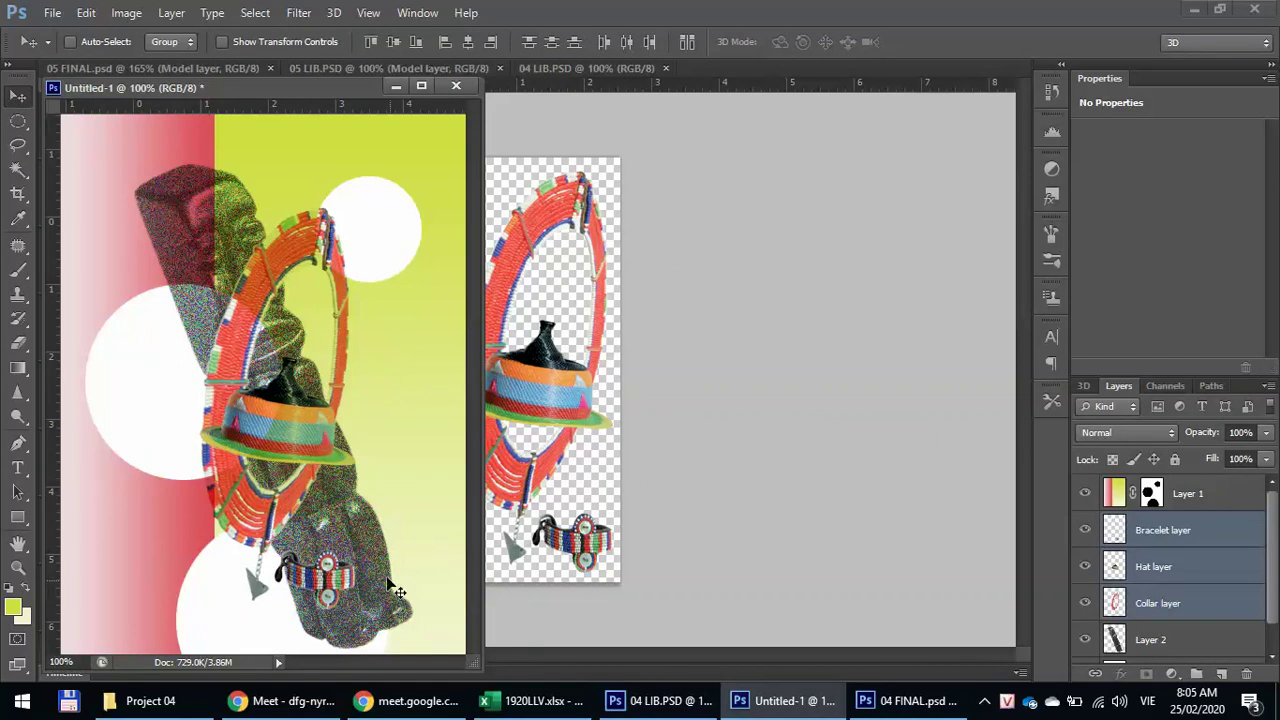
- Select only the Hat layer in Untitled-1 and move the hat onto the large white circle overlapping the red gradient
click(1149, 610)
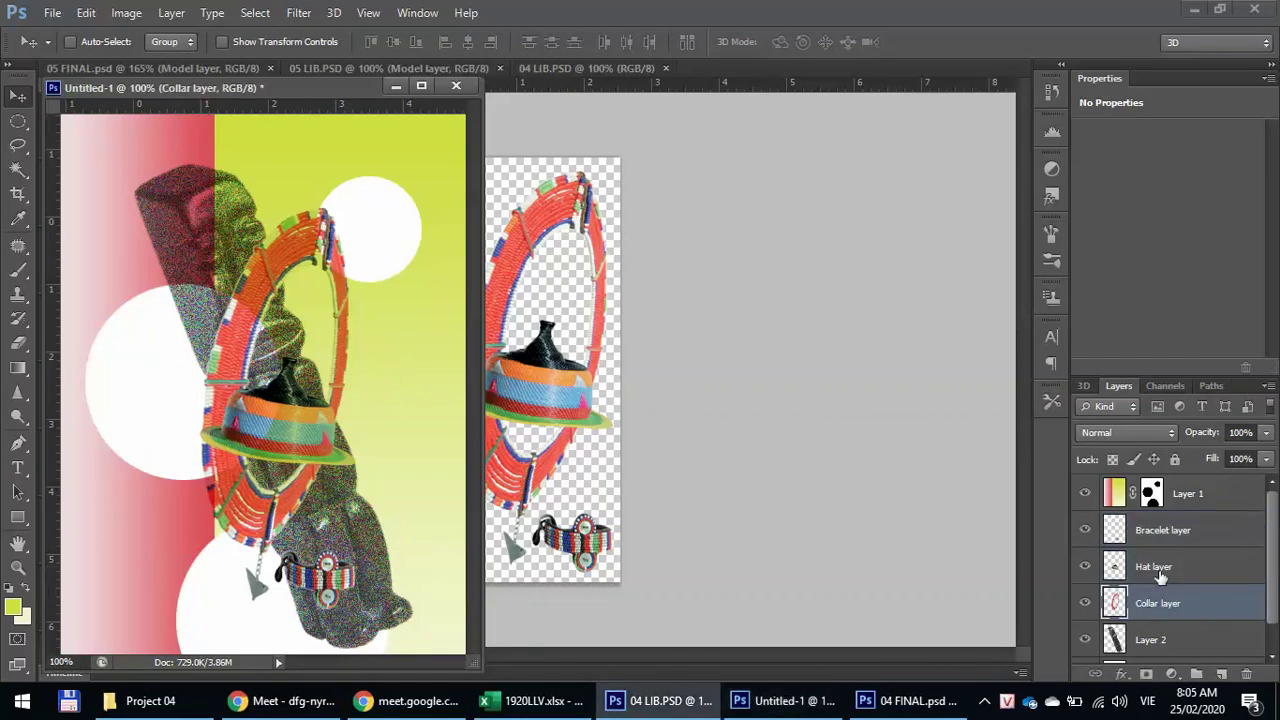
click(1160, 560)
click(1162, 532)
click(1155, 566)
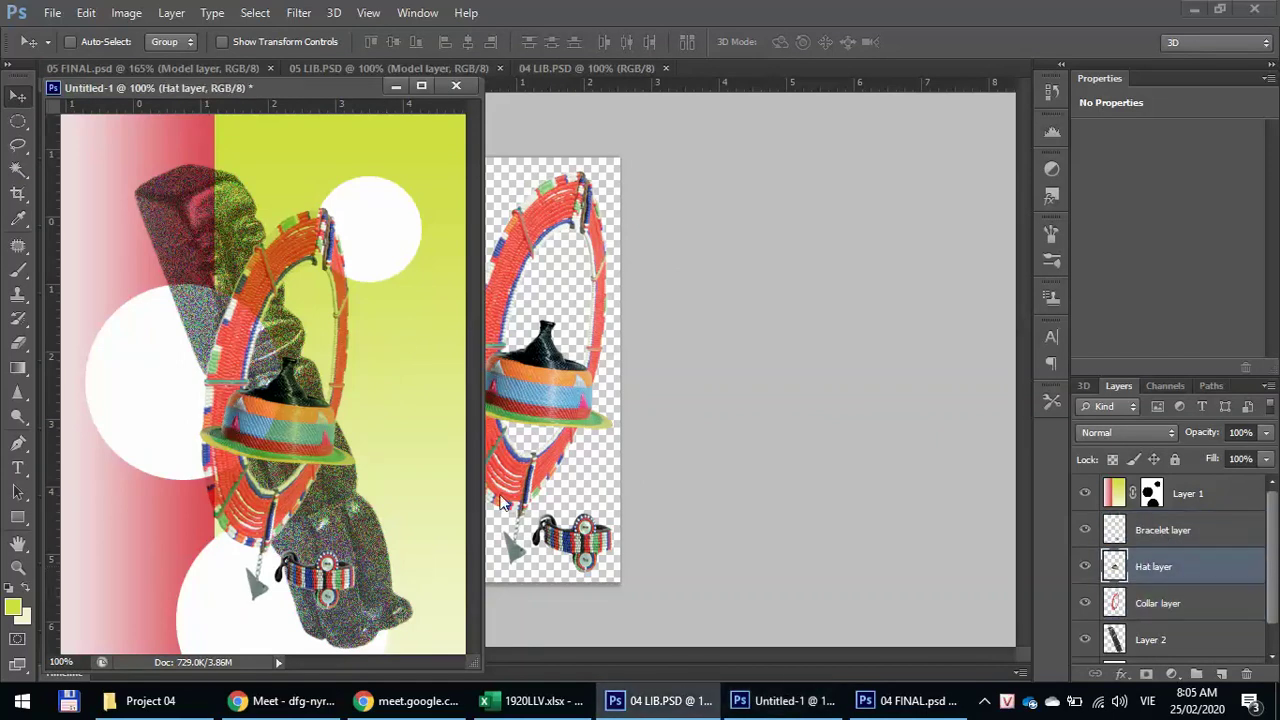
drag(282, 440, 178, 402)
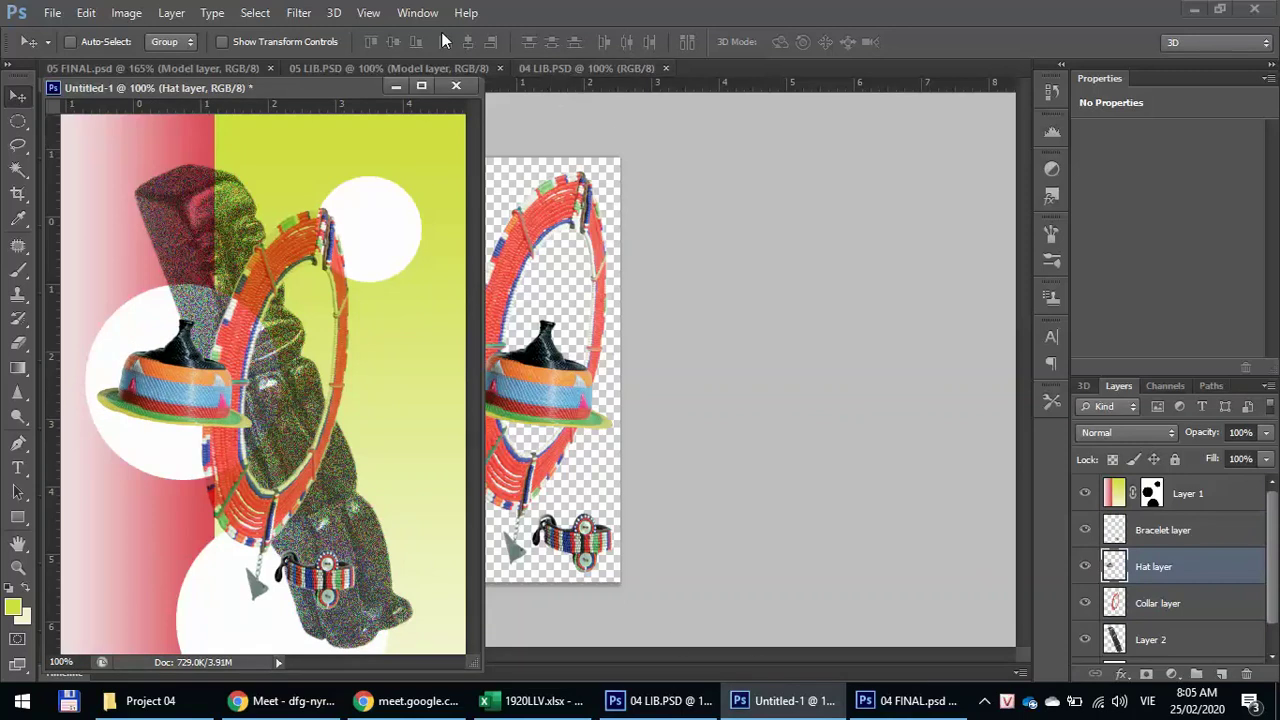
- Bring up 04 FINAL.psd beside Untitled-1 as a reference and make Untitled-1 the active document again
click(417, 12)
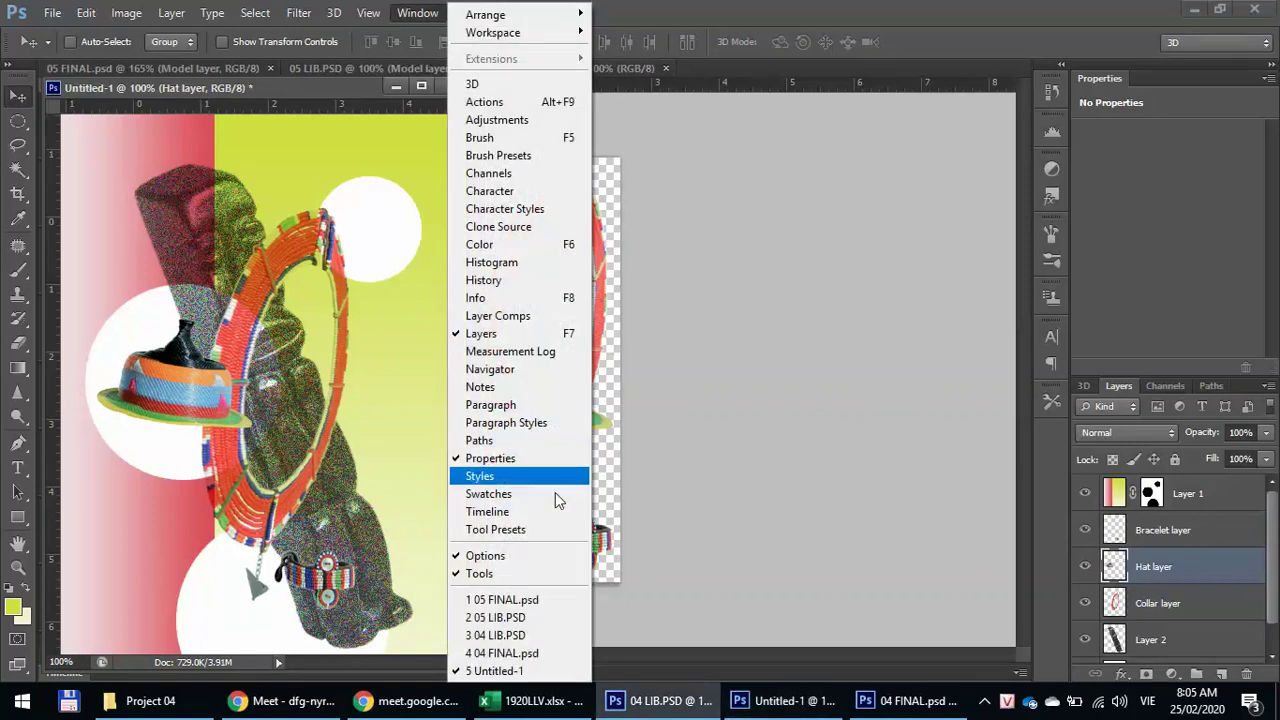
click(519, 654)
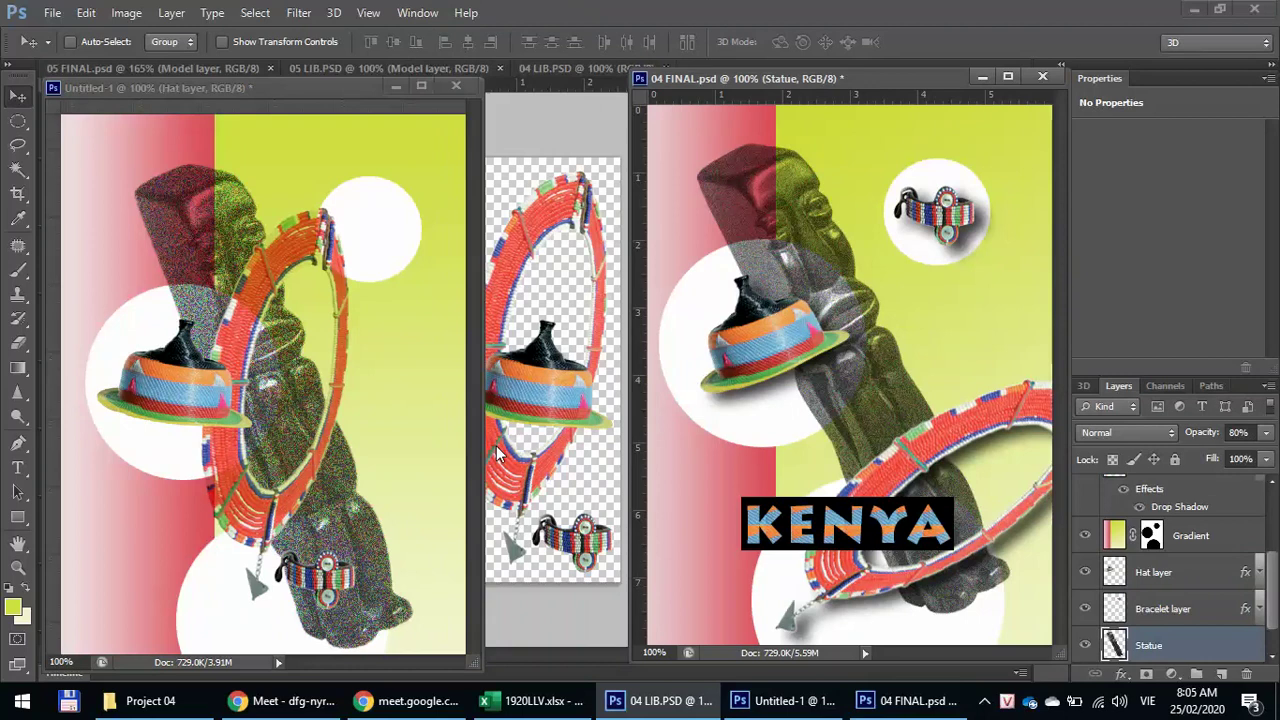
click(212, 404)
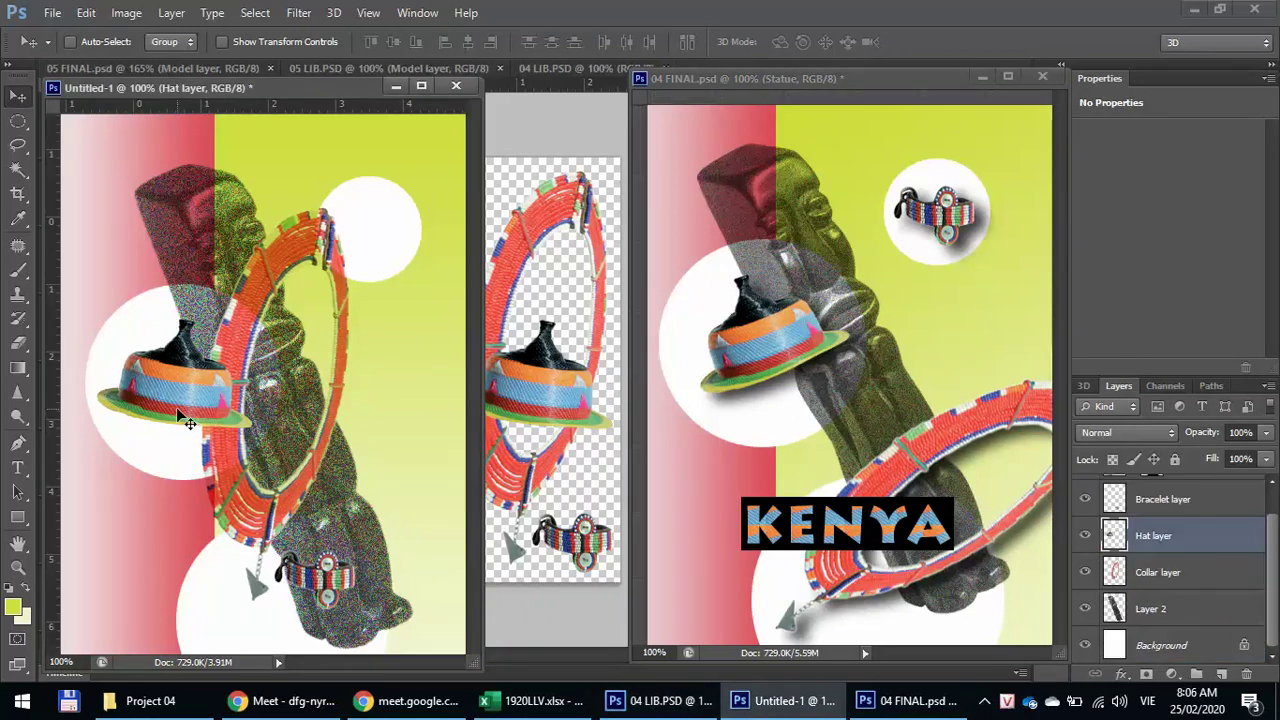
- Rotate the hat about 36° counterclockwise with Free Transform and adjust its position inside the large white circle
drag(185, 410, 193, 408)
key(ctrl+t)
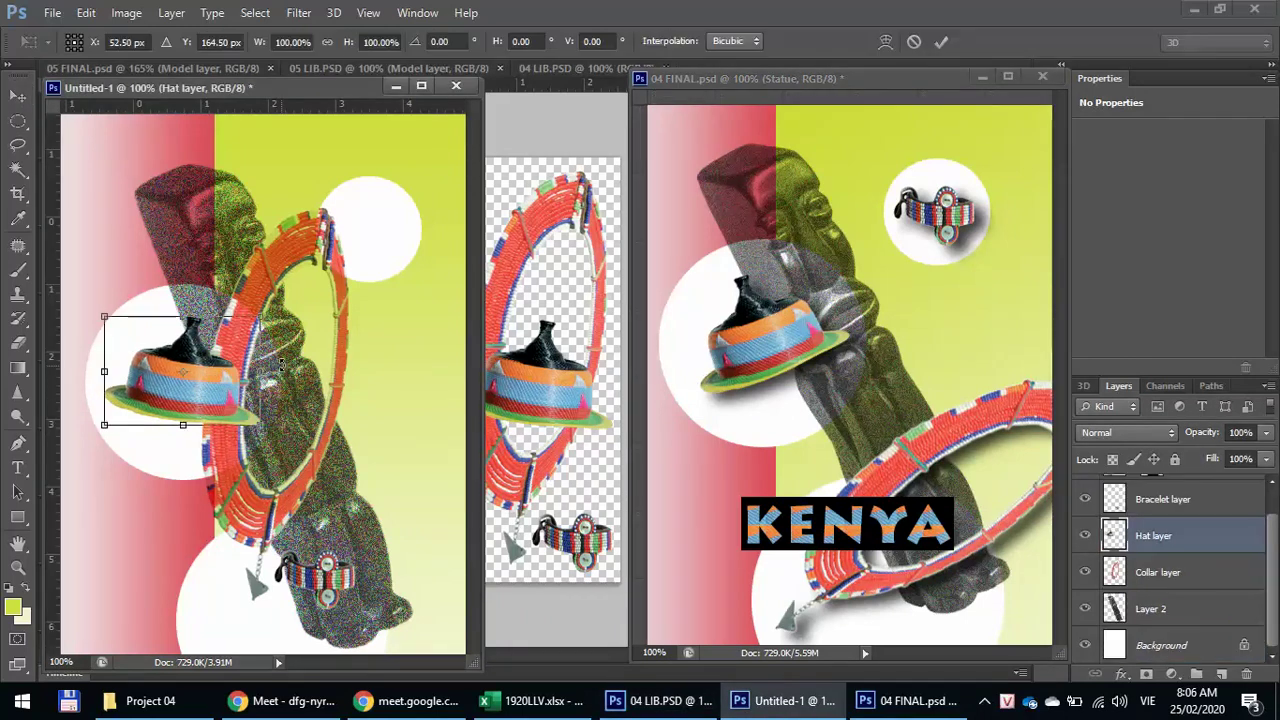
drag(284, 357, 273, 288)
drag(193, 399, 187, 390)
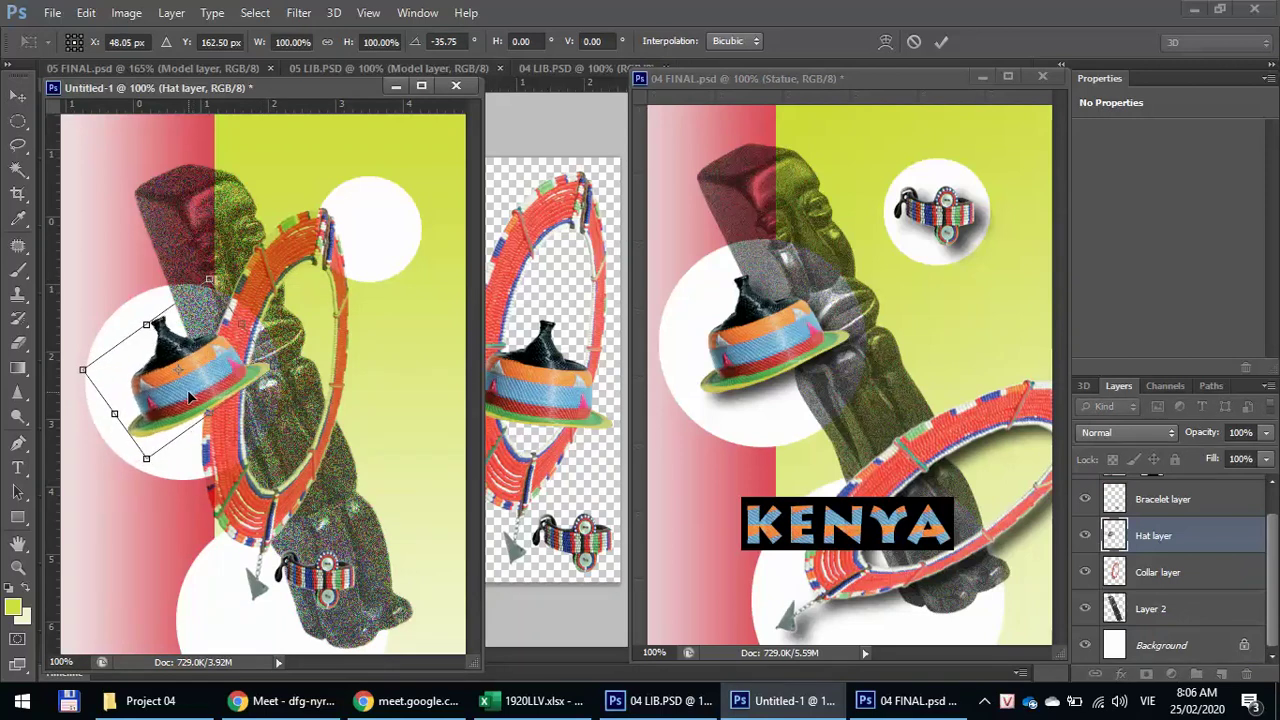
key(Return)
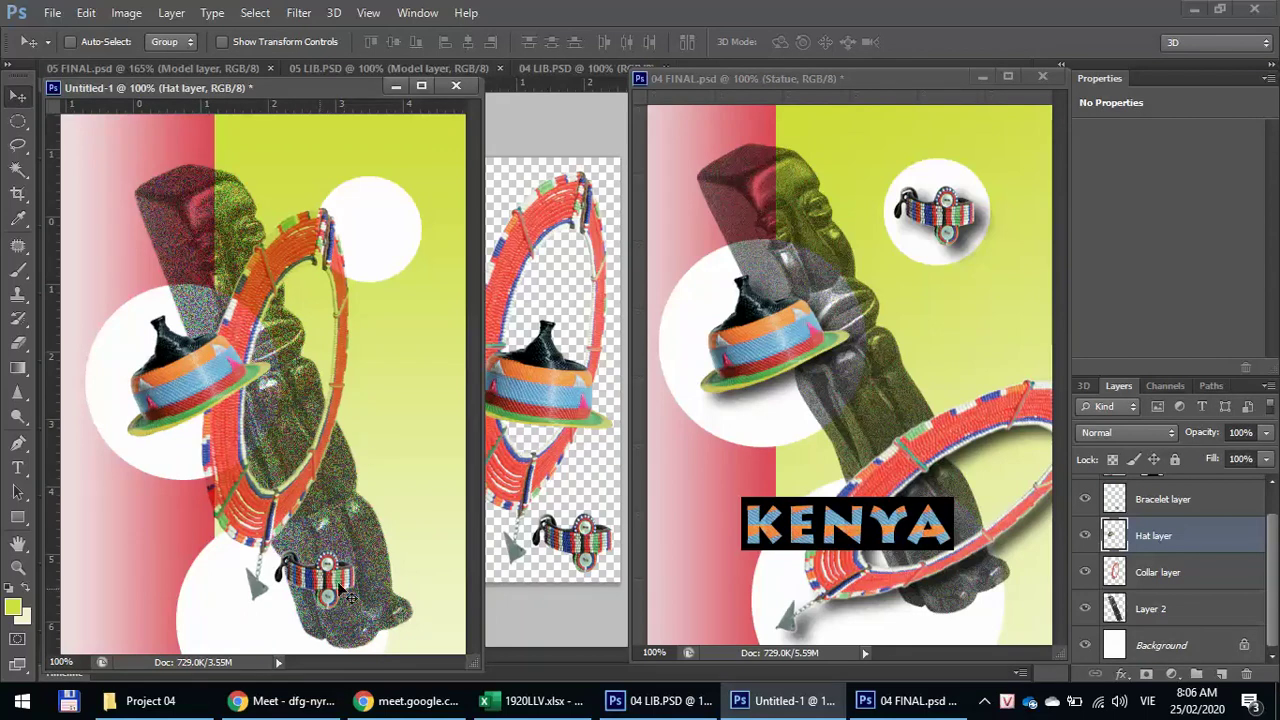
- Reposition the Untitled-1 window closer to 04 FINAL.psd so both posters can be compared side by side
drag(356, 90, 434, 87)
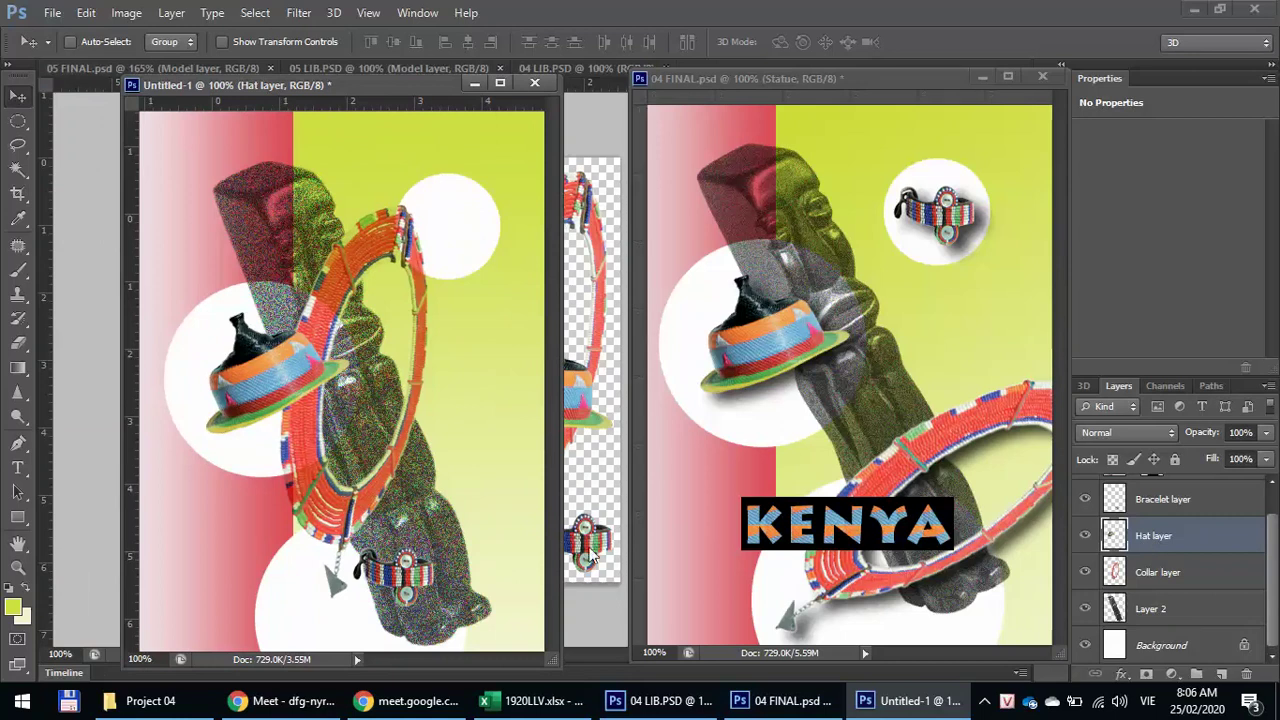
mouse_move(408, 590)
mouse_down()
mouse_move(435, 500)
mouse_move(397, 580)
mouse_up()
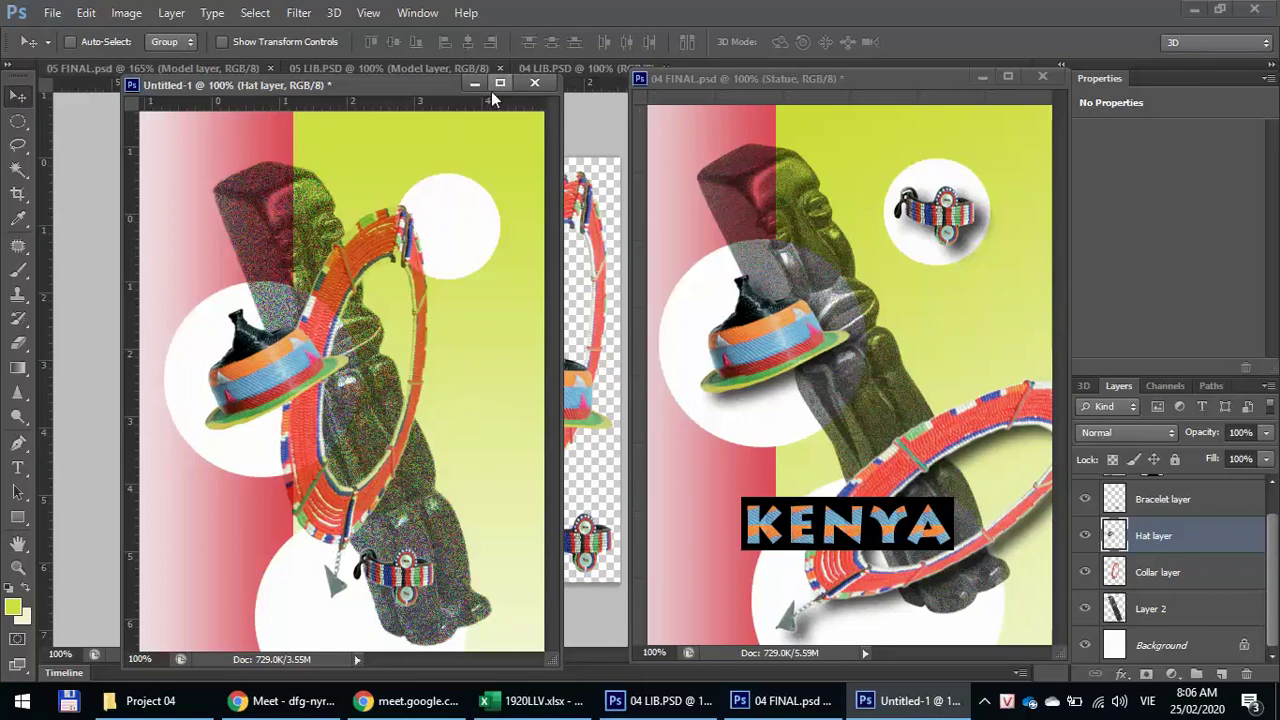
key(Tab)
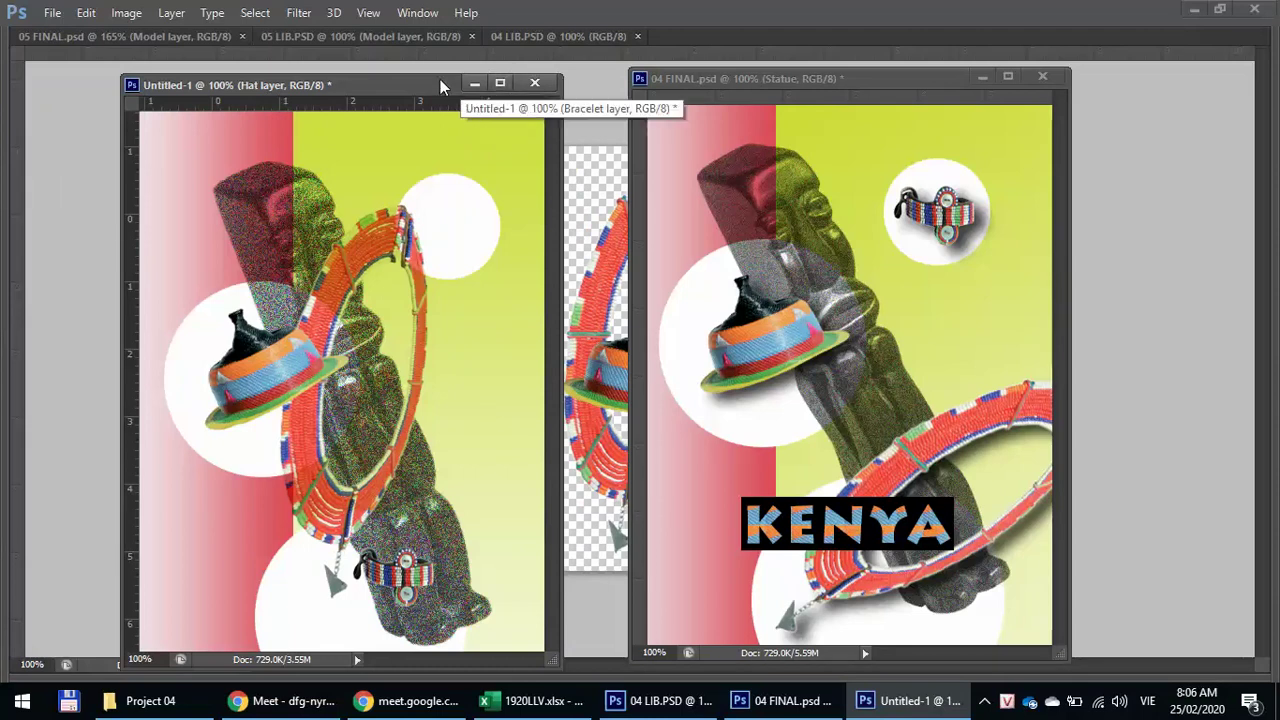
drag(449, 84, 440, 75)
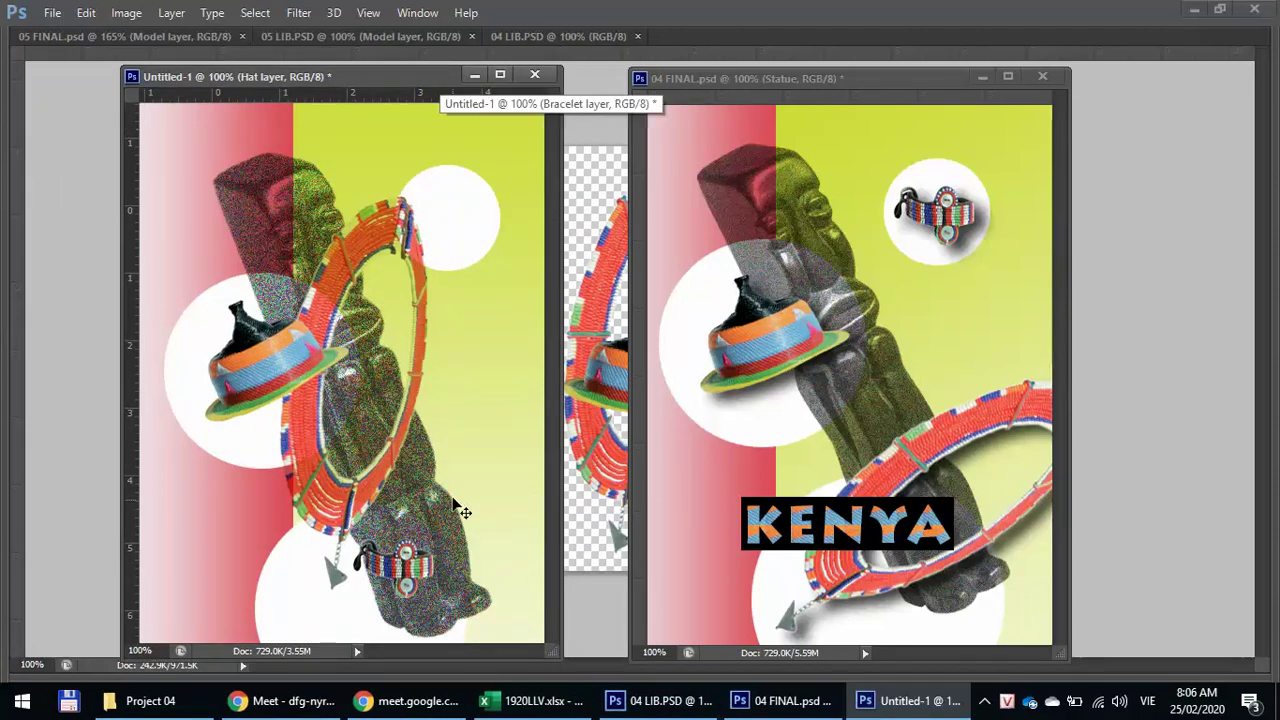
click(368, 12)
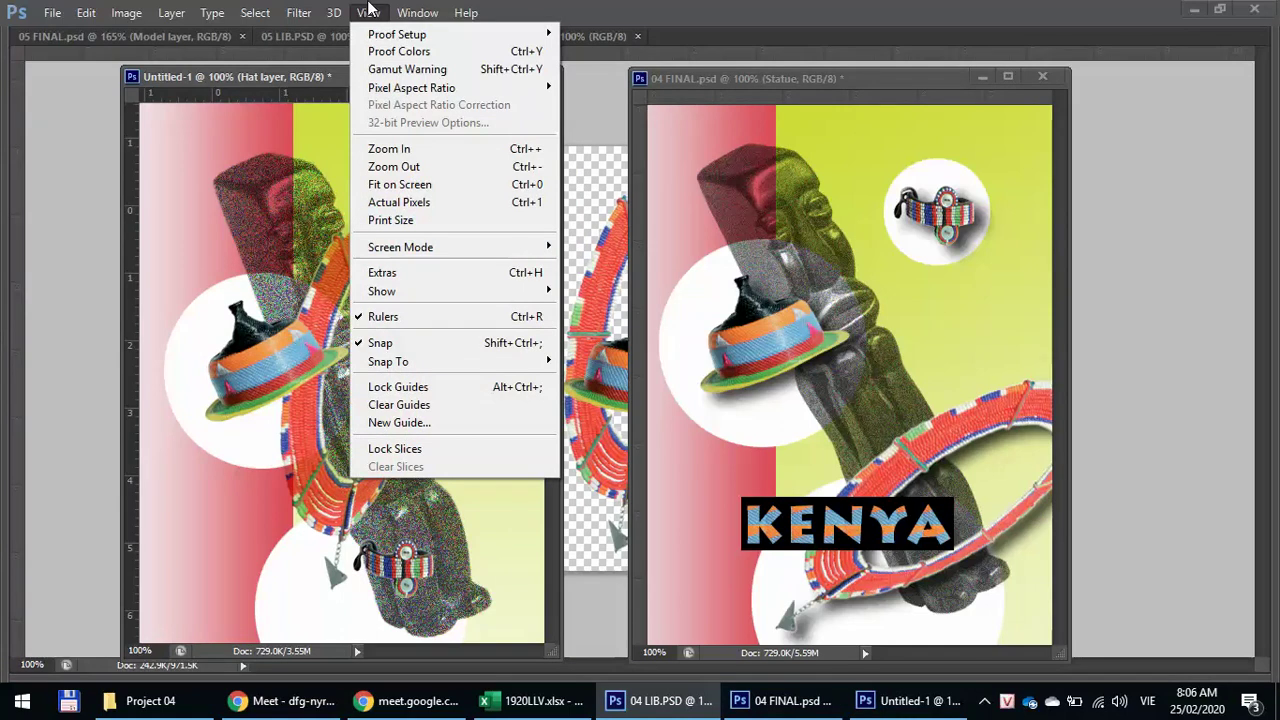
click(368, 12)
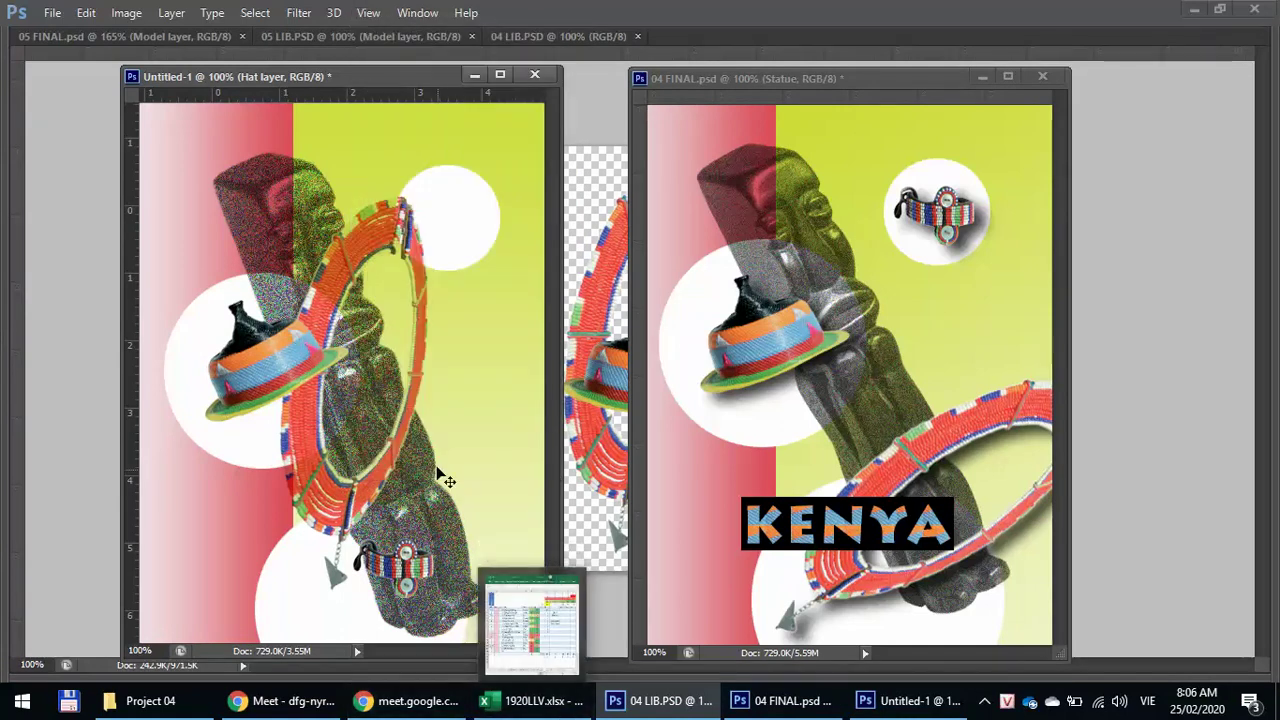
- Select the Bracelet layer directly from the canvas and move the bracelet into the small white circle near the poster's upper edge
click(408, 572)
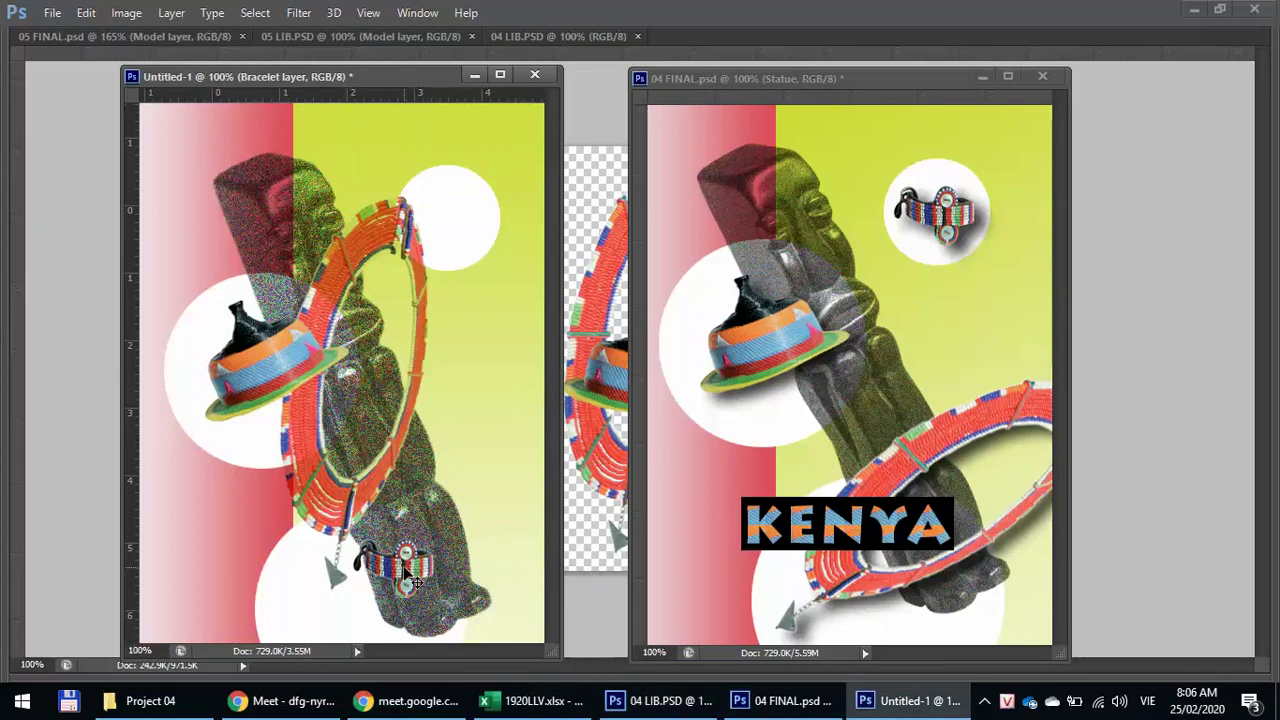
key(Tab)
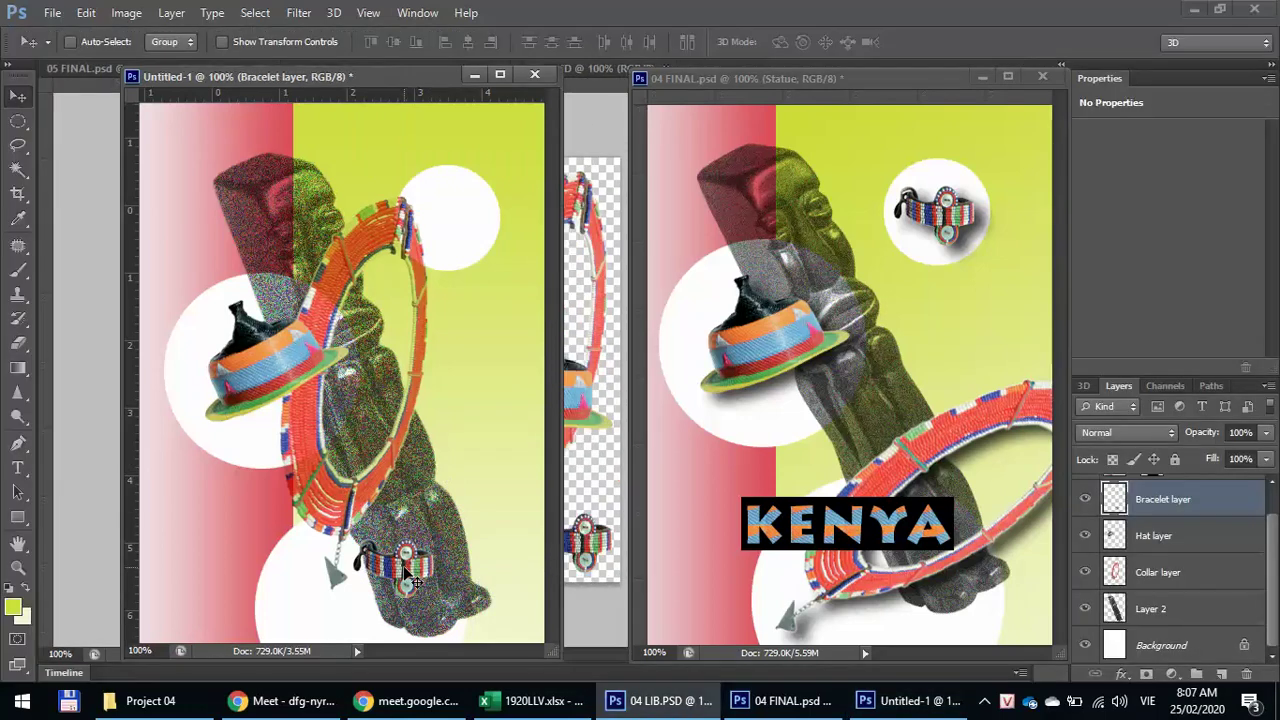
ctrl+click(288, 378)
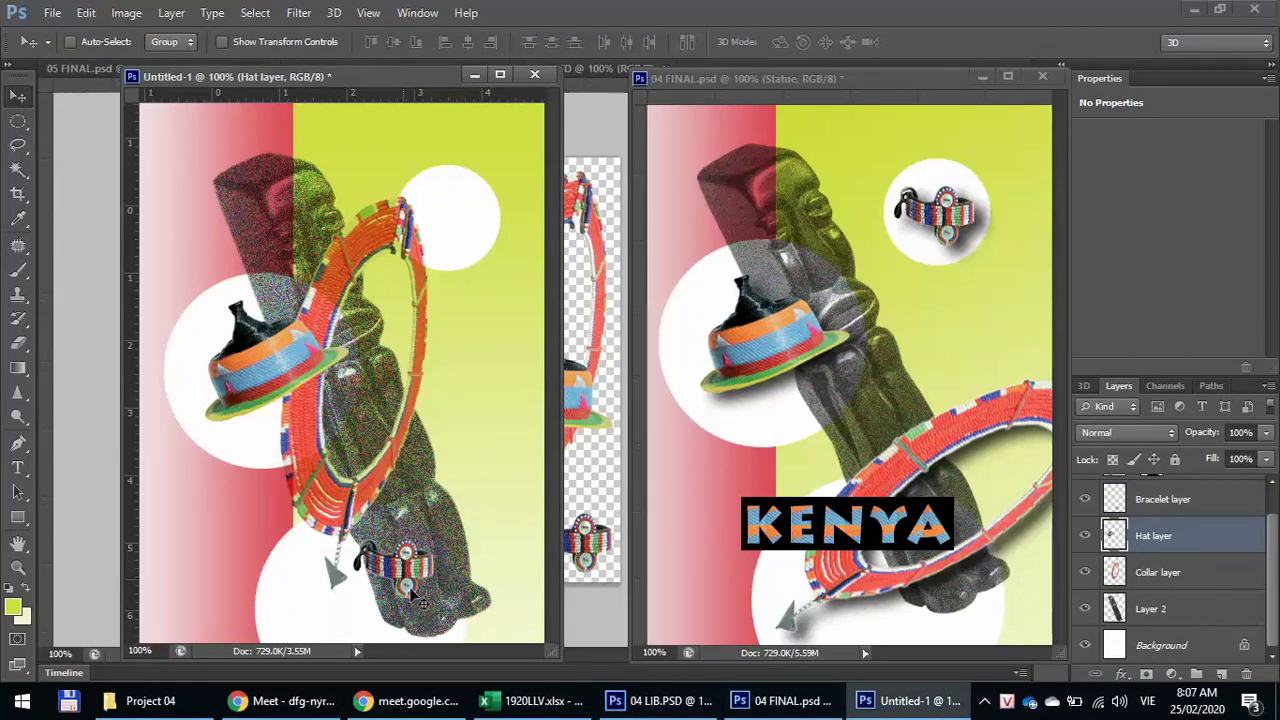
ctrl+click(408, 578)
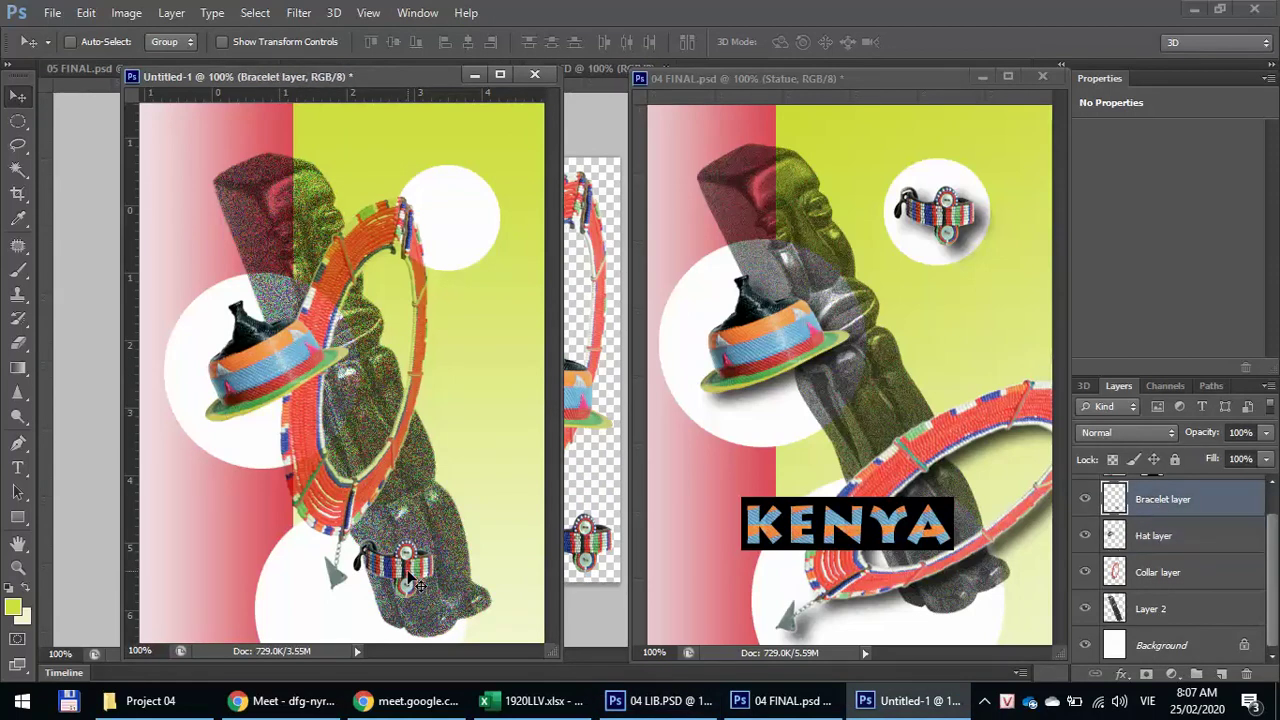
drag(408, 578, 455, 225)
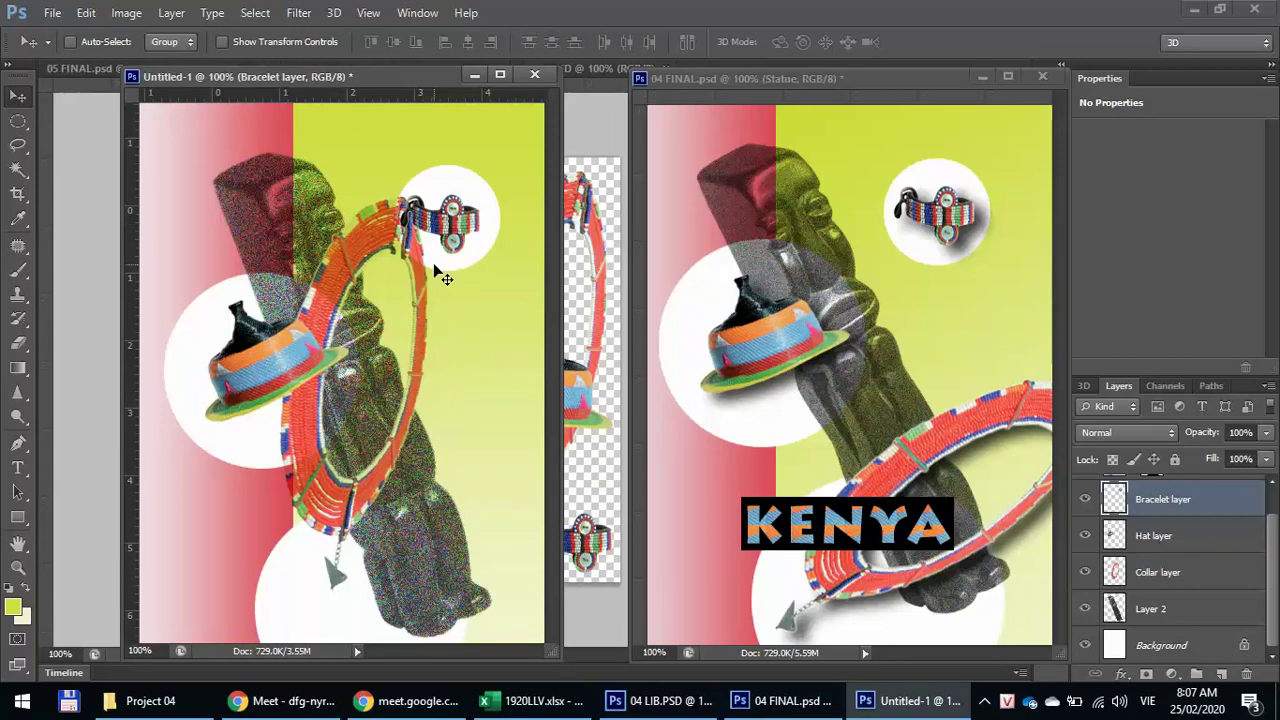
- Try the Normal blend mode on the gradient Layer 1, and set it back to Multiply
ctrl+click(363, 258)
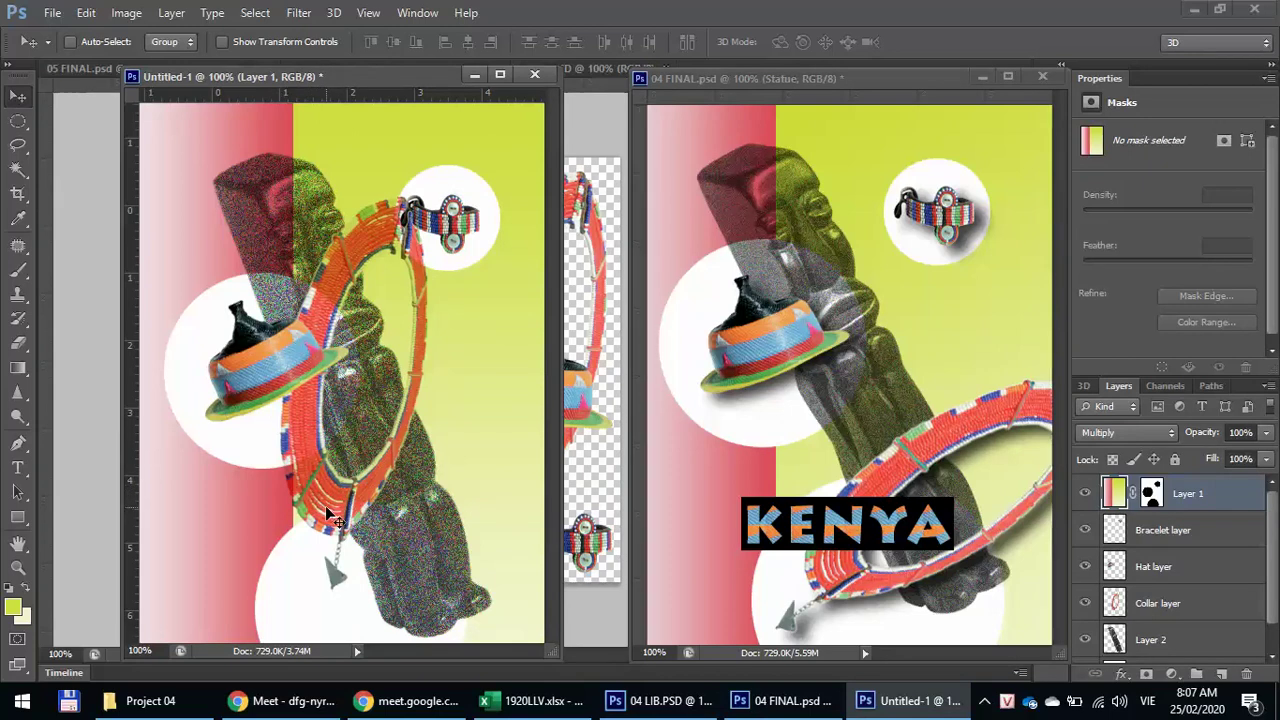
ctrl+click(293, 398)
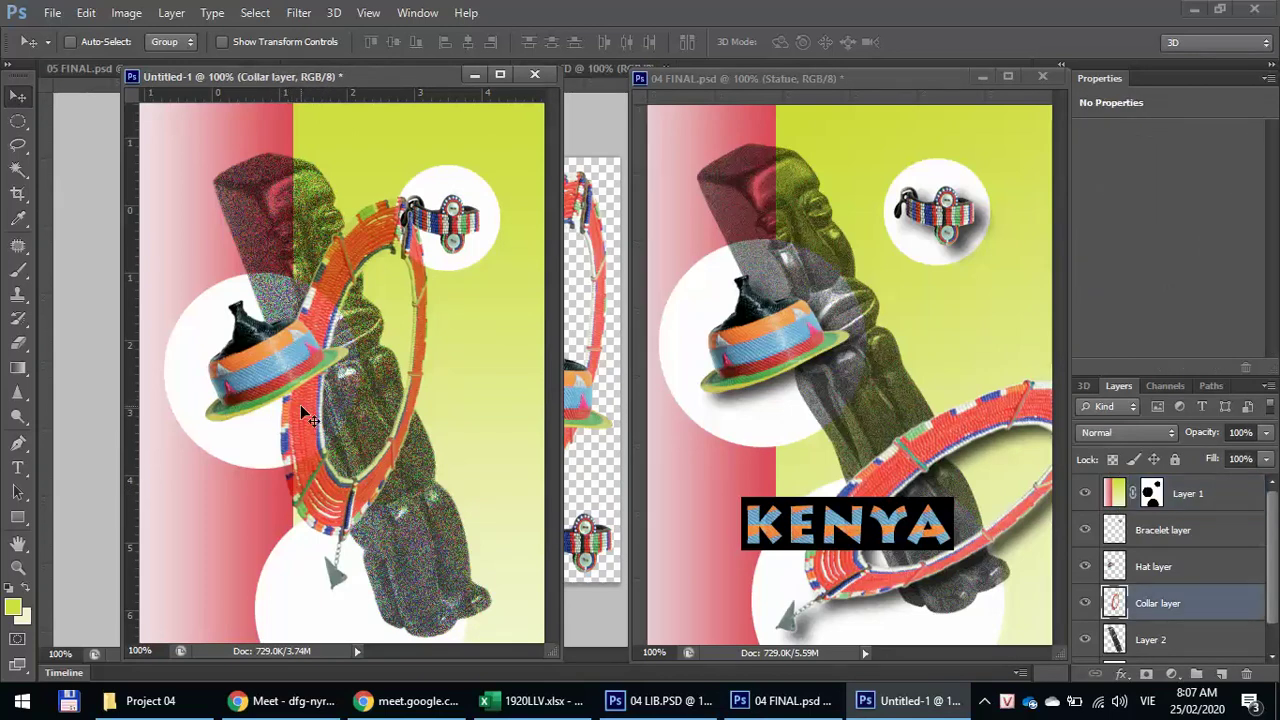
ctrl+click(322, 498)
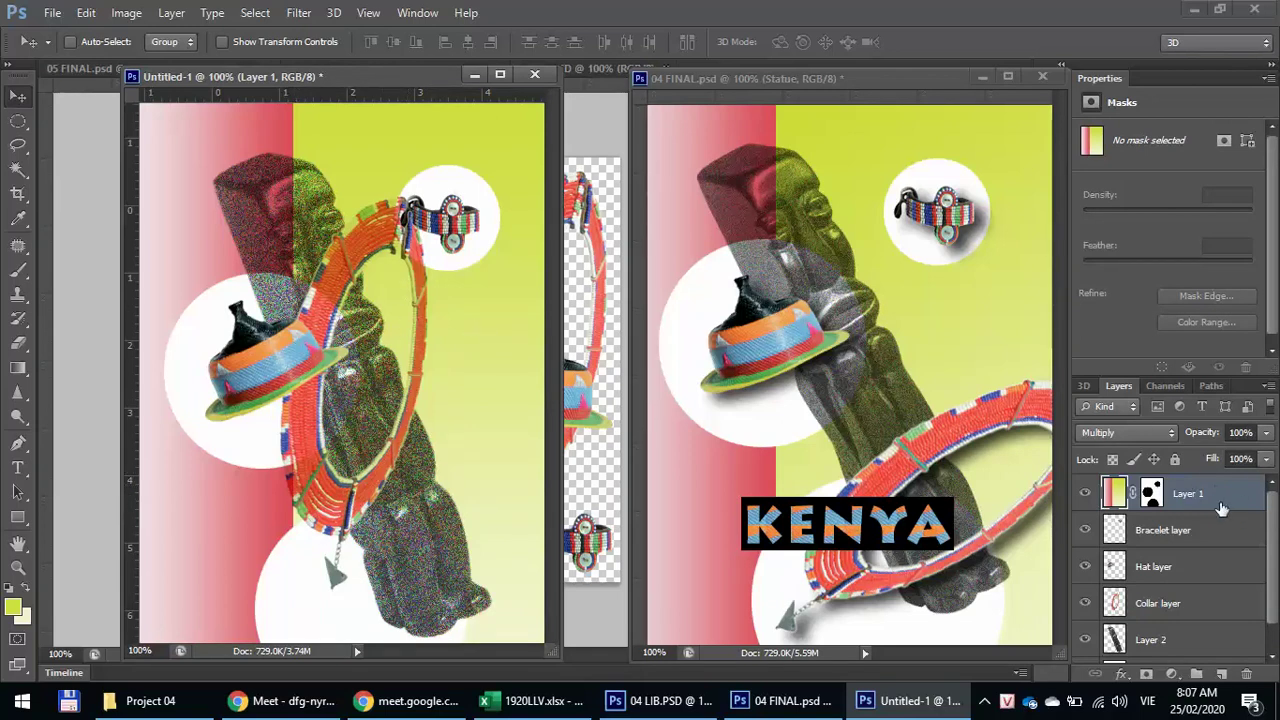
click(1169, 437)
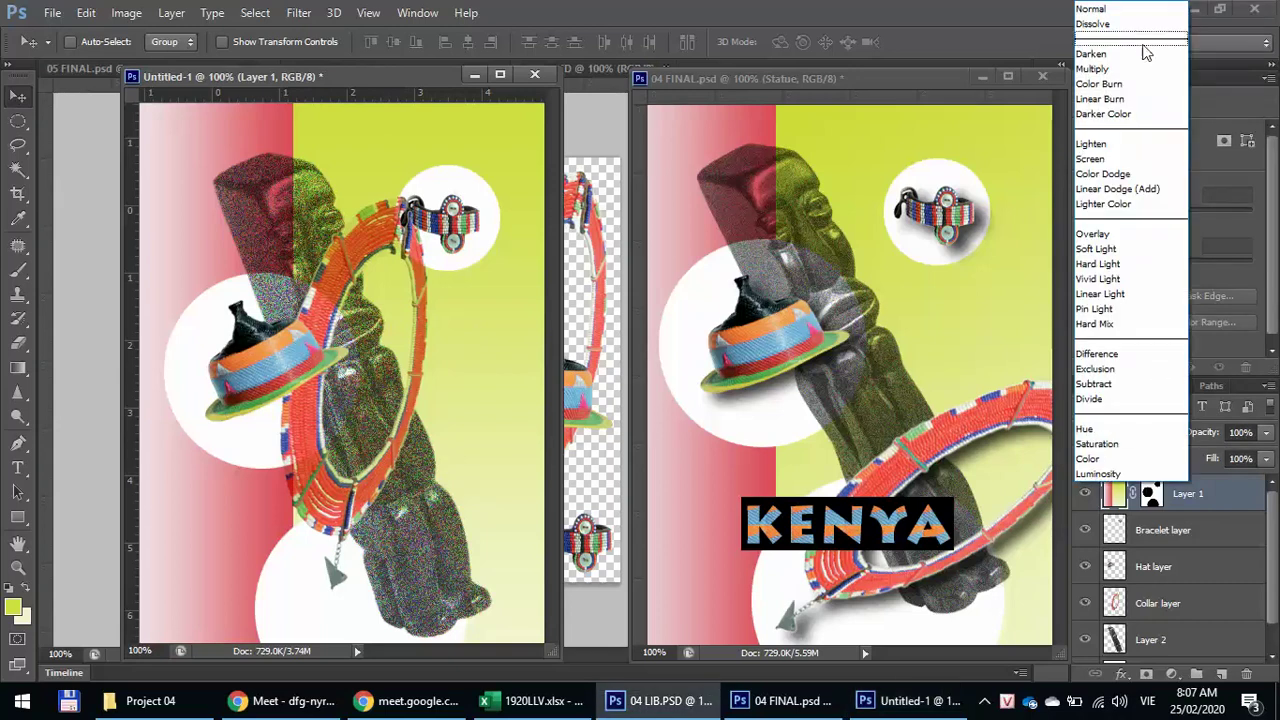
click(1125, 10)
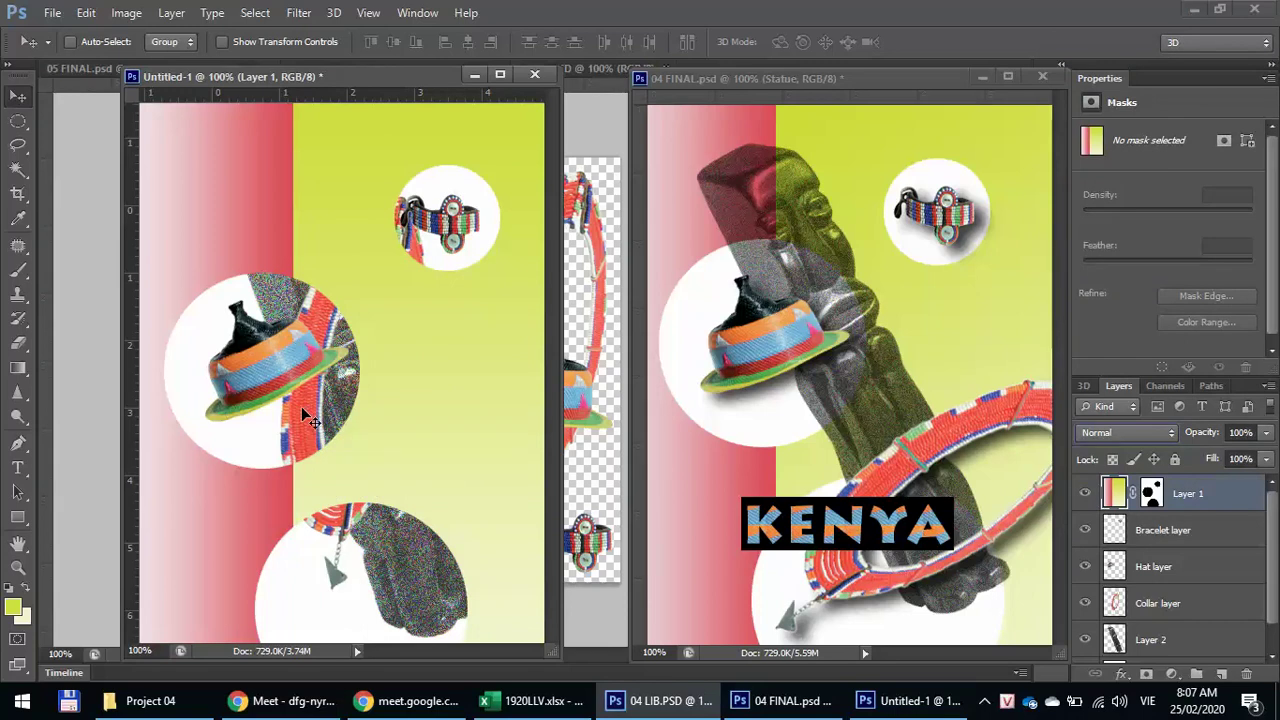
click(1154, 432)
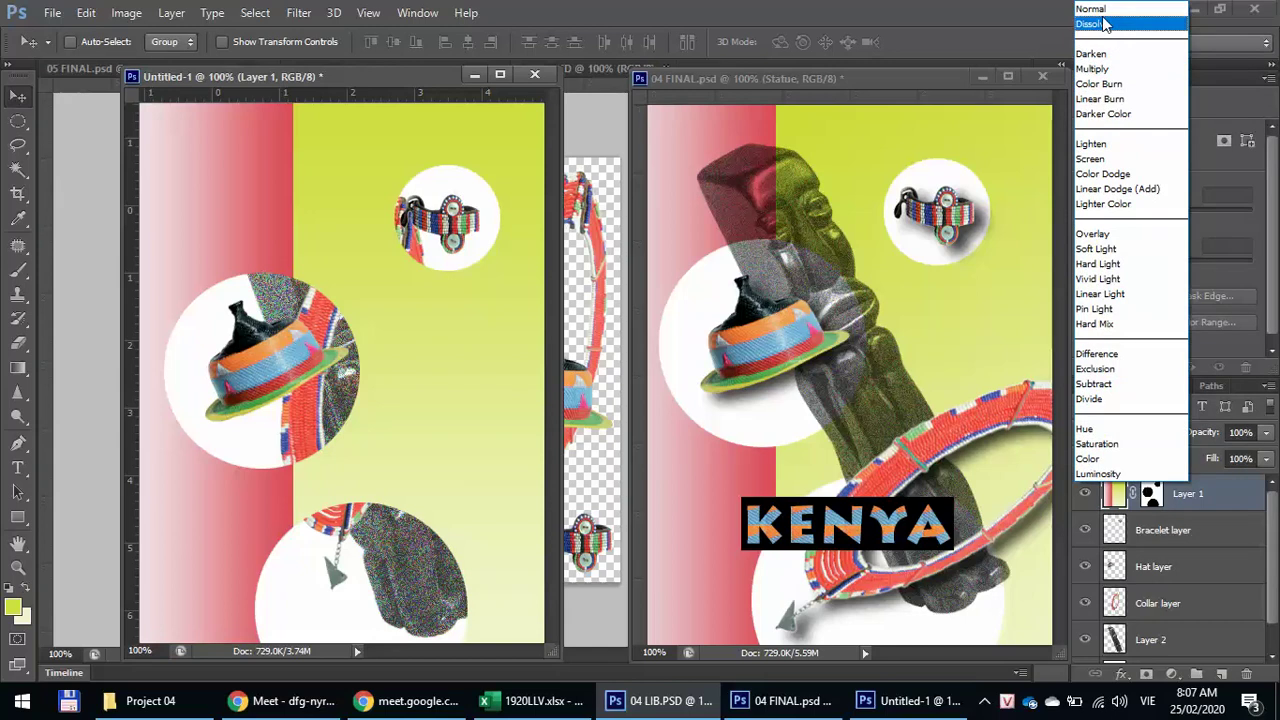
click(1092, 69)
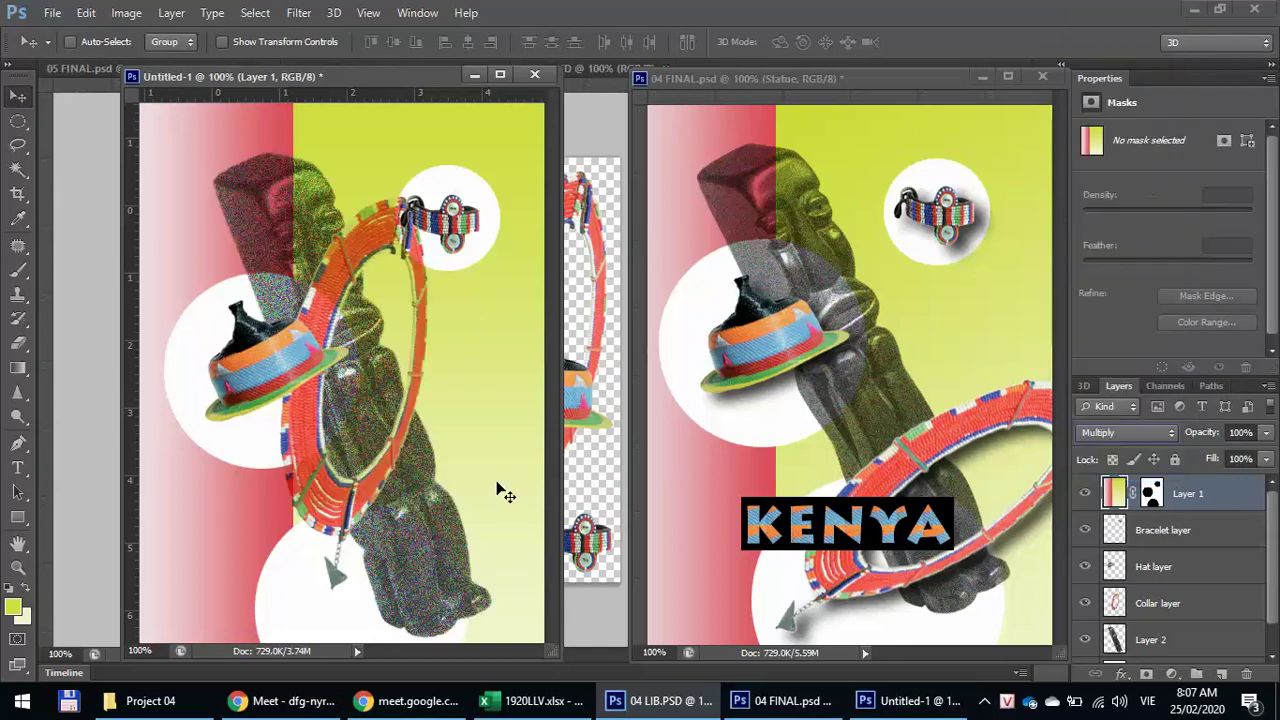
- Check the Collar layer's stacking order in 04 FINAL.psd, and move the Collar layer above Layer 1 in Untitled-1
ctrl+click(298, 405)
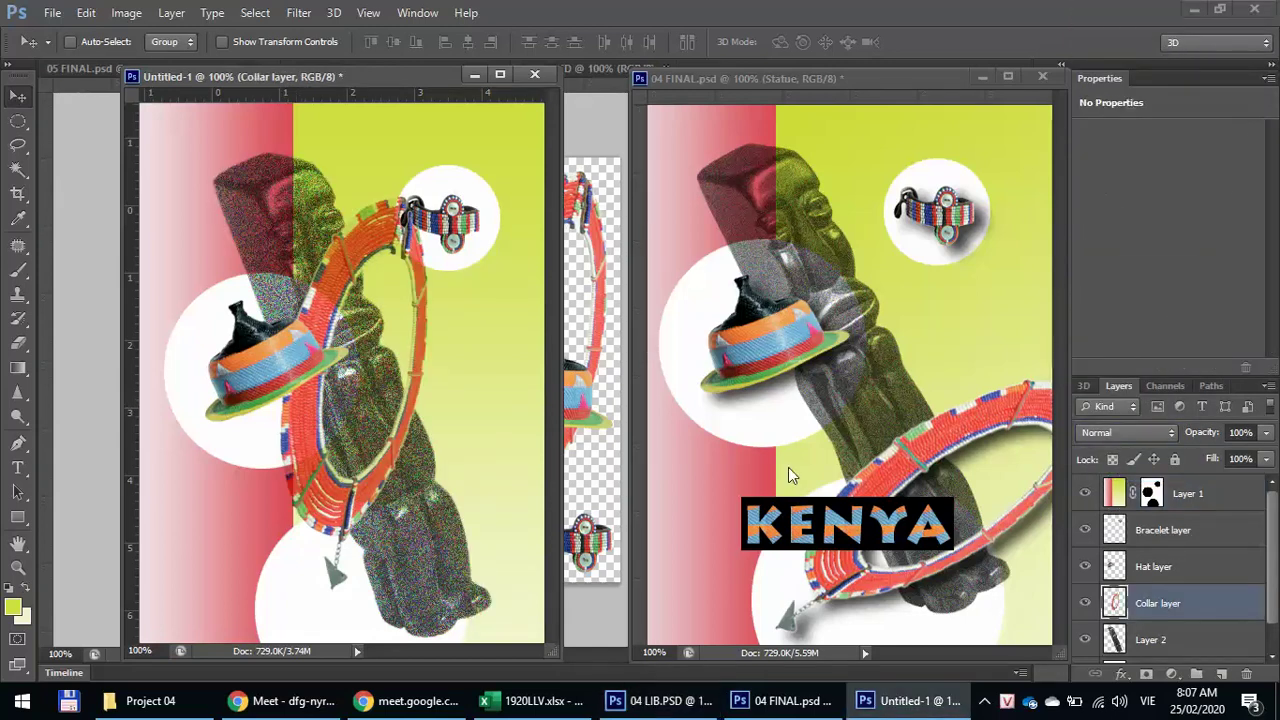
click(735, 80)
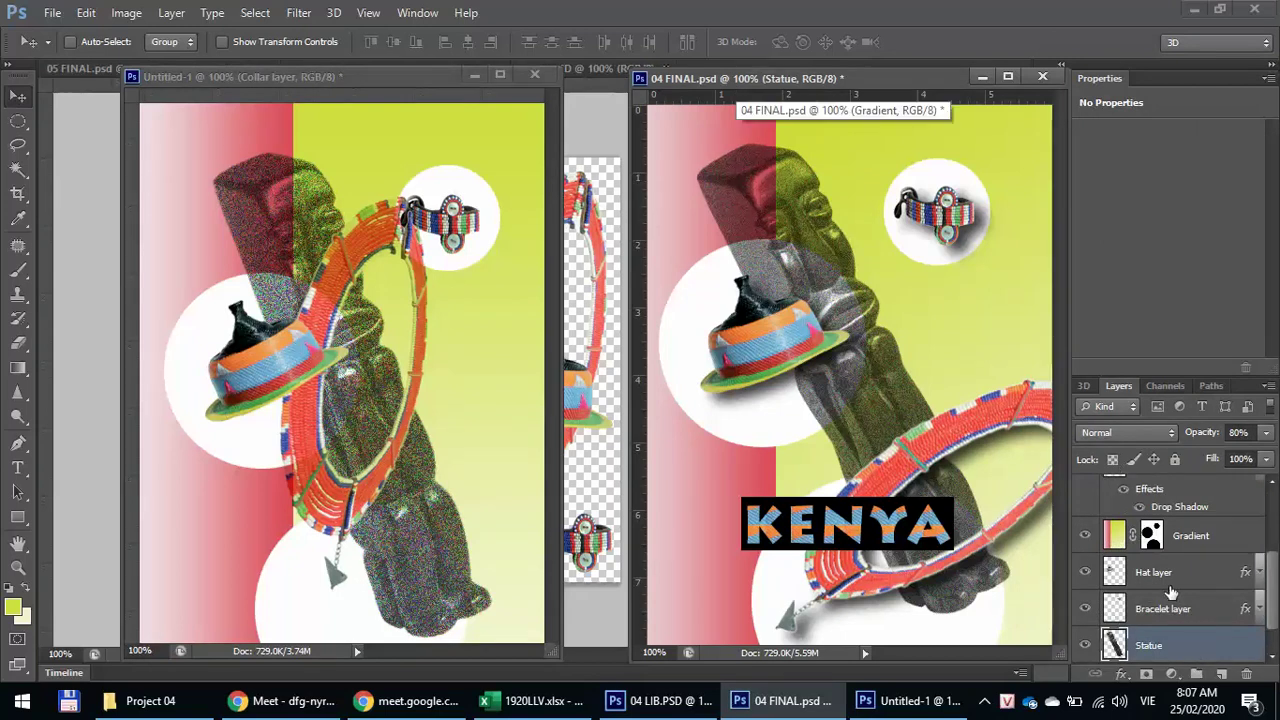
scroll(1171, 592, up, 1)
scroll(1171, 592, up, 1)
click(1167, 546)
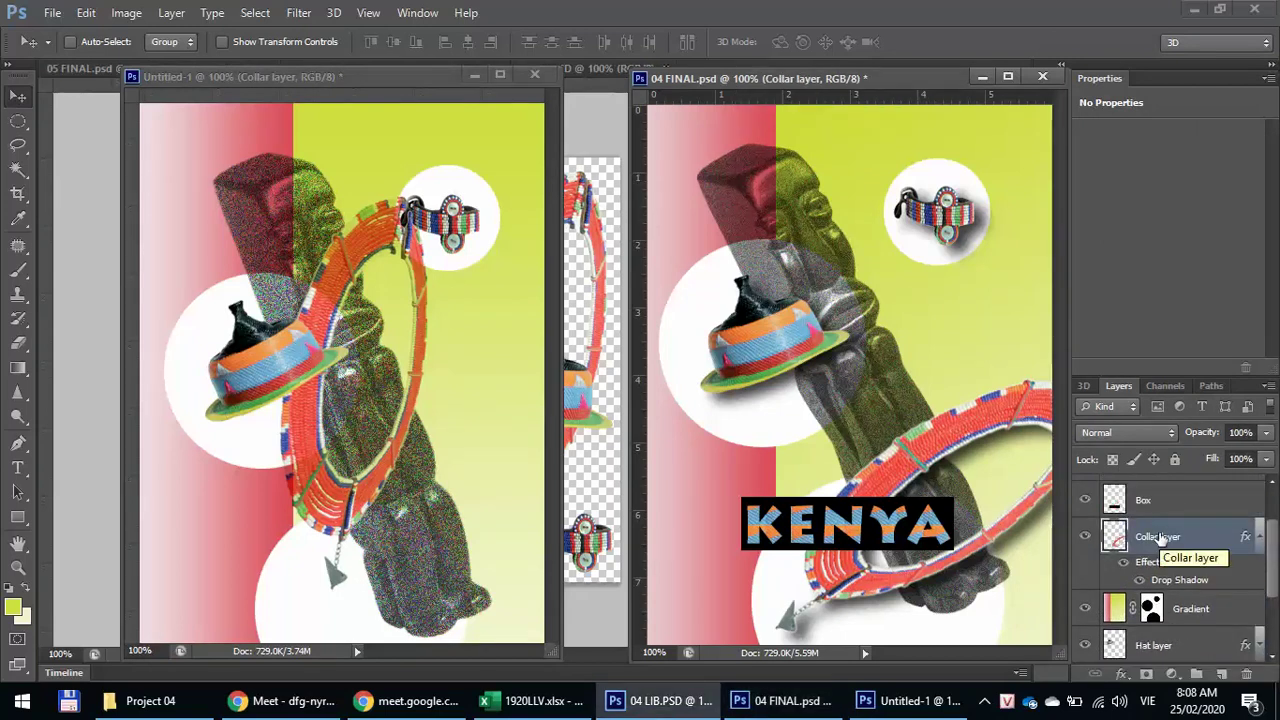
click(310, 418)
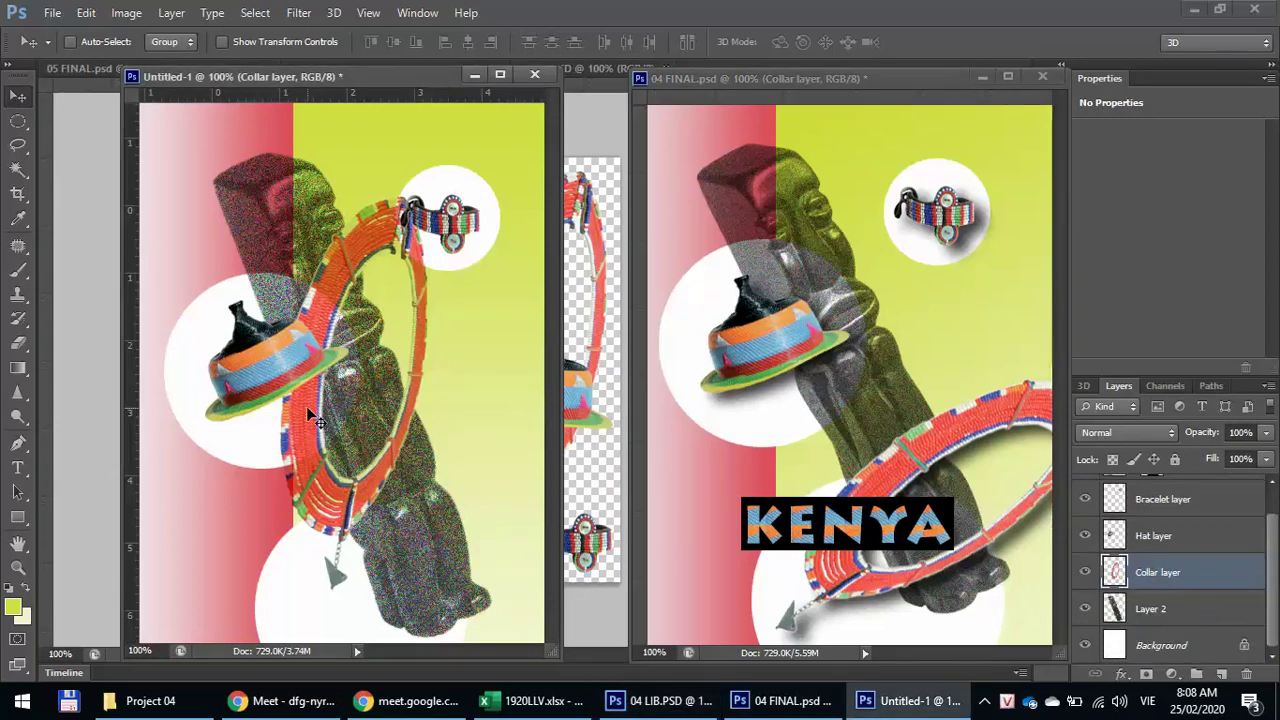
scroll(1216, 572, up, 1)
drag(1216, 603, 1222, 484)
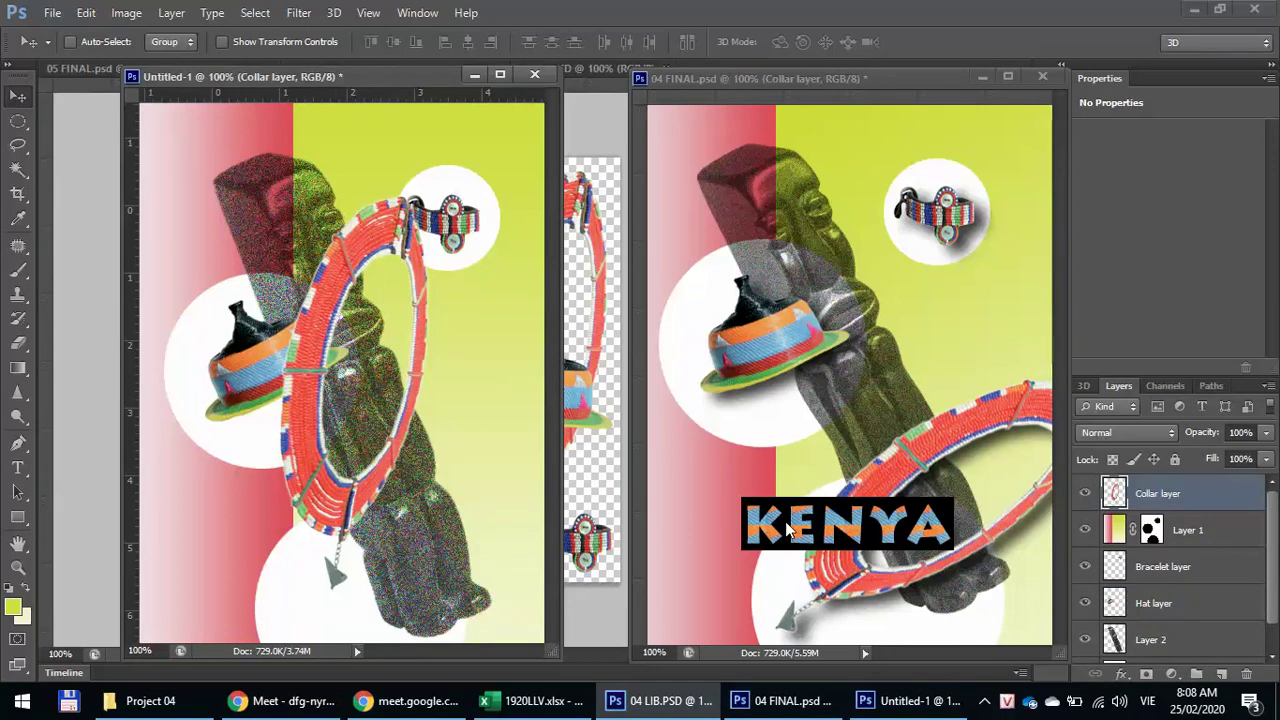
- Rotate the collar about 50° clockwise and place it over the statue's base, running off the poster's right edge
key(ctrl+t)
drag(473, 155, 568, 333)
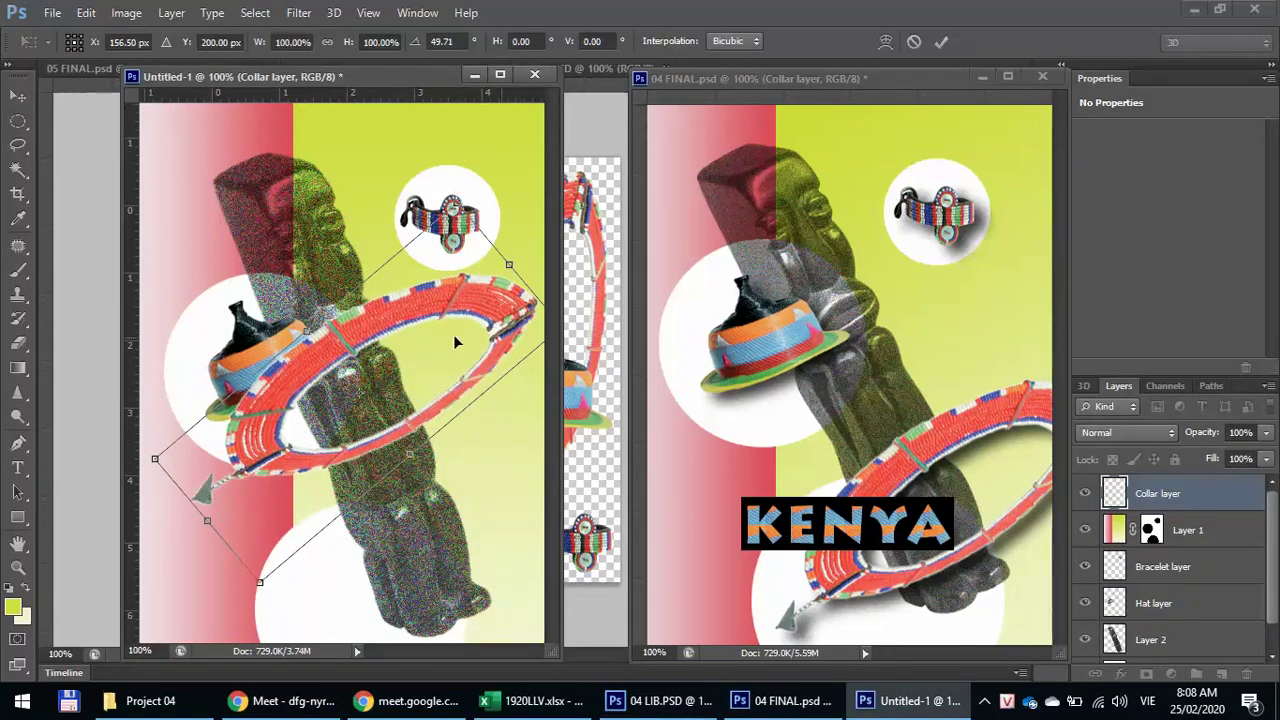
drag(354, 314, 432, 452)
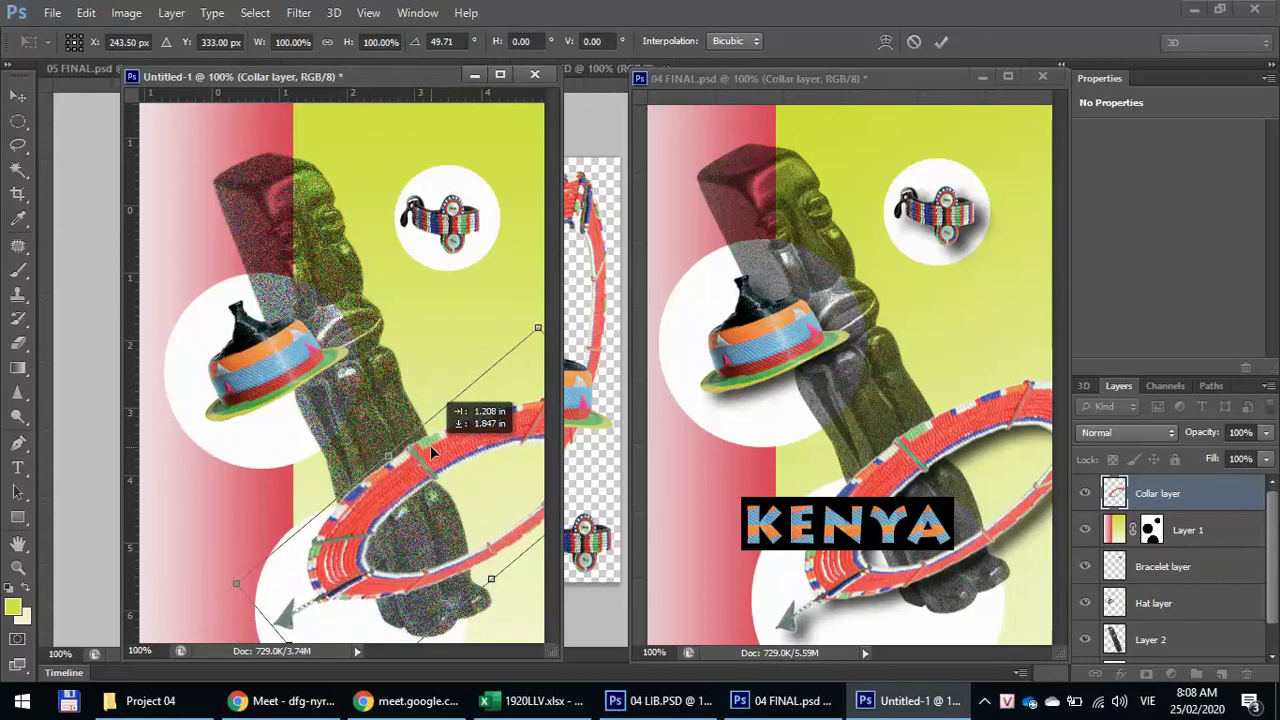
key(Return)
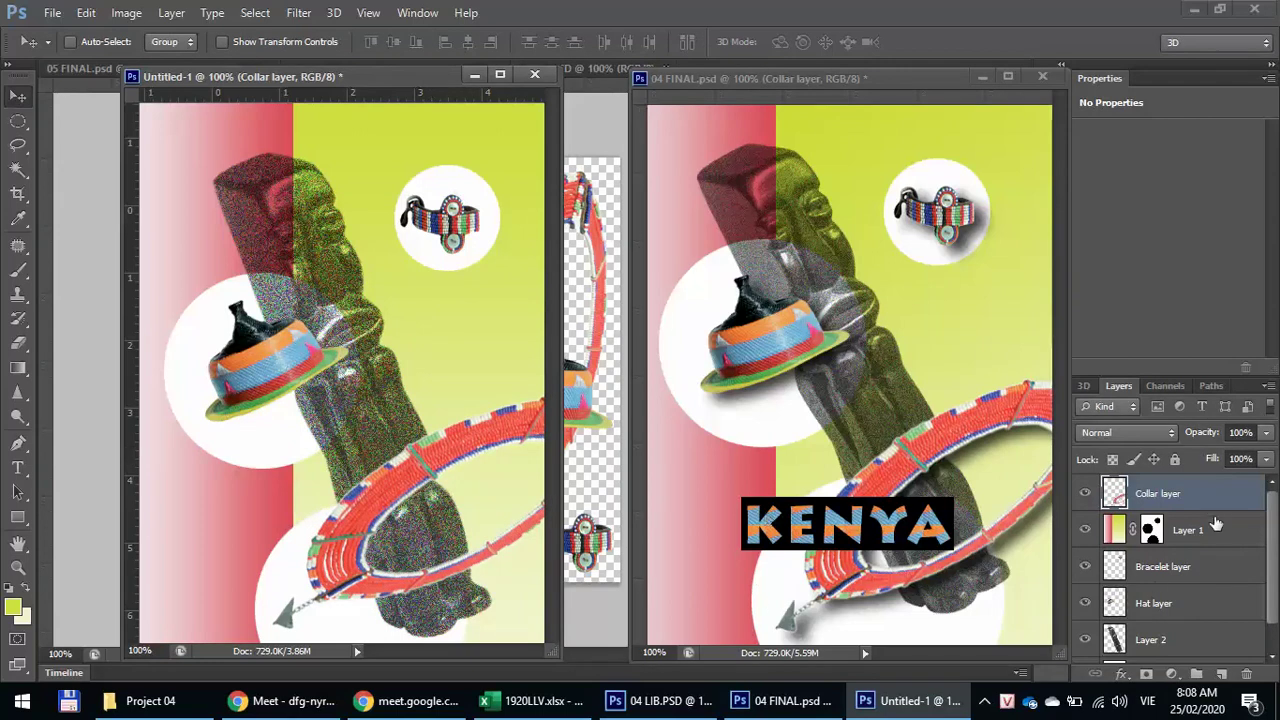
- Close 04 LIB.PSD and bring the Untitled-1 and 04 FINAL.psd windows back side by side
click(480, 75)
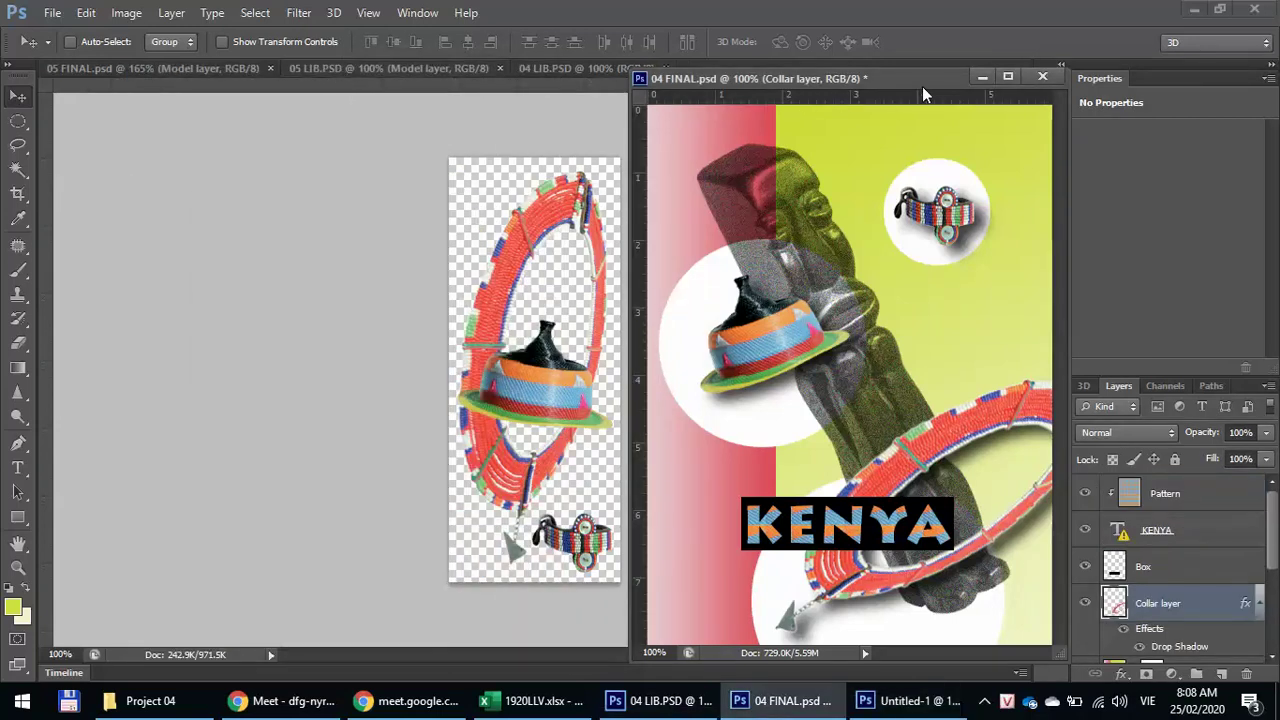
click(981, 77)
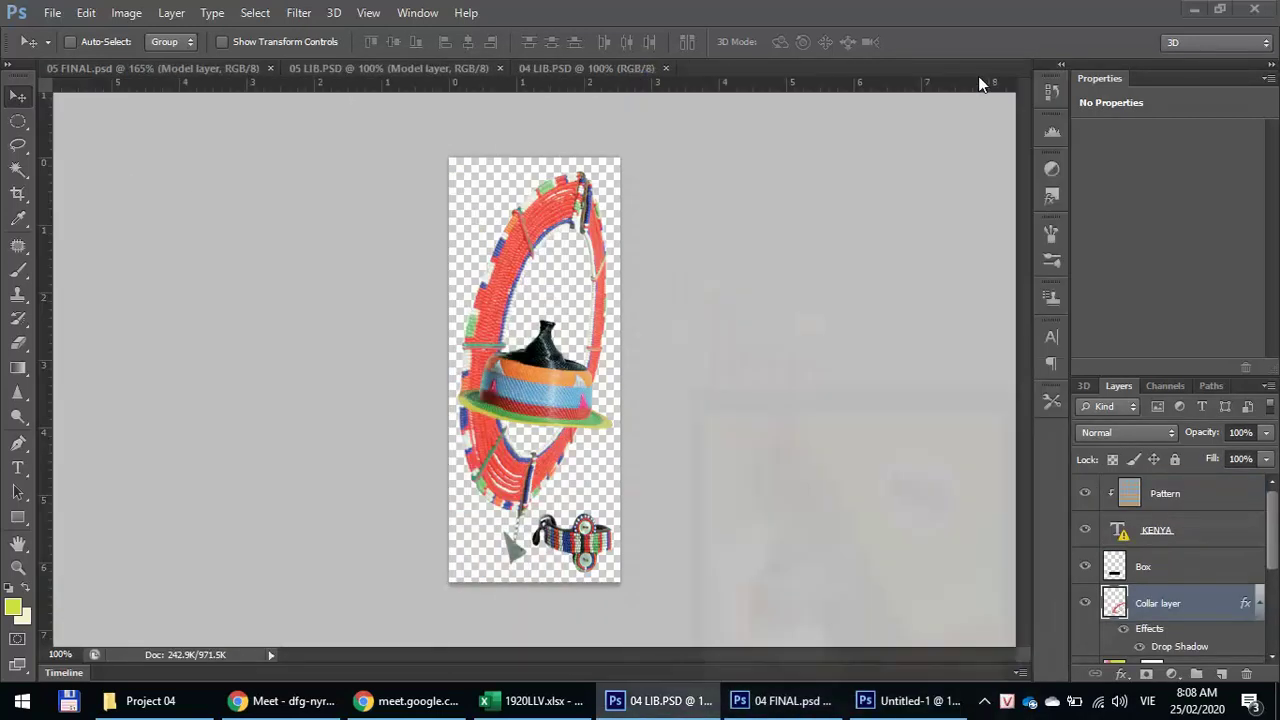
click(666, 68)
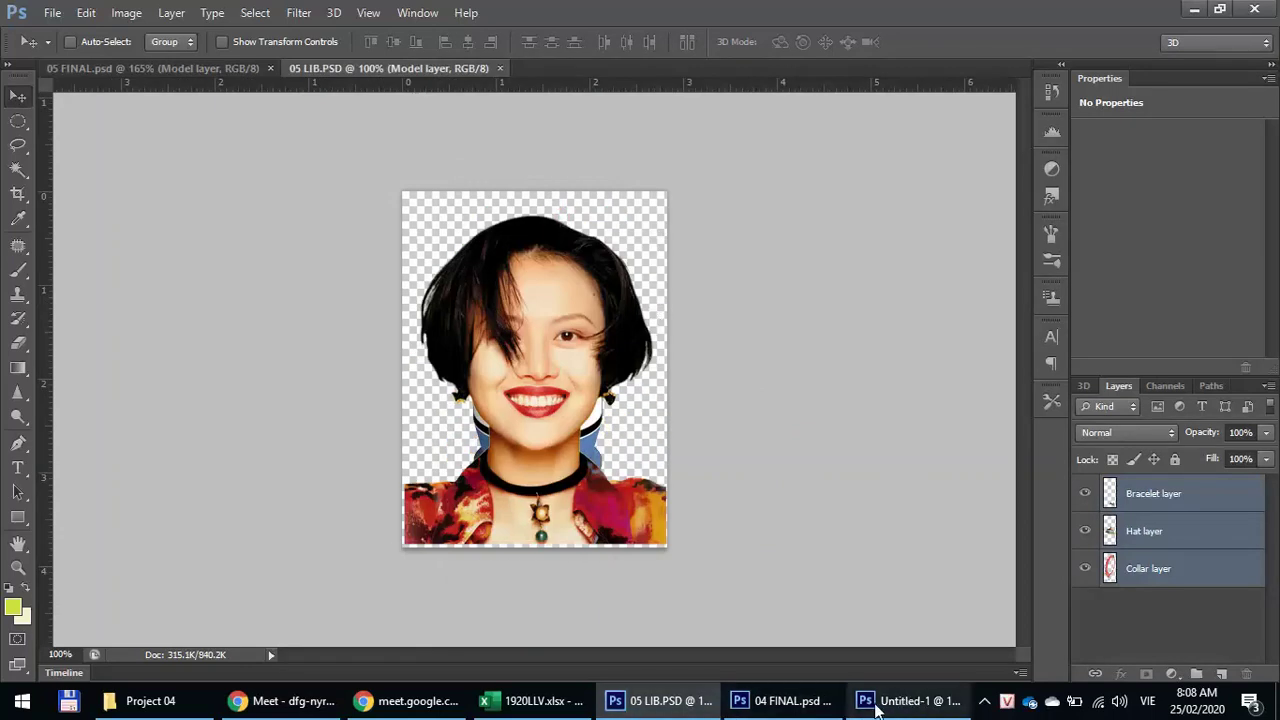
click(905, 710)
click(905, 710)
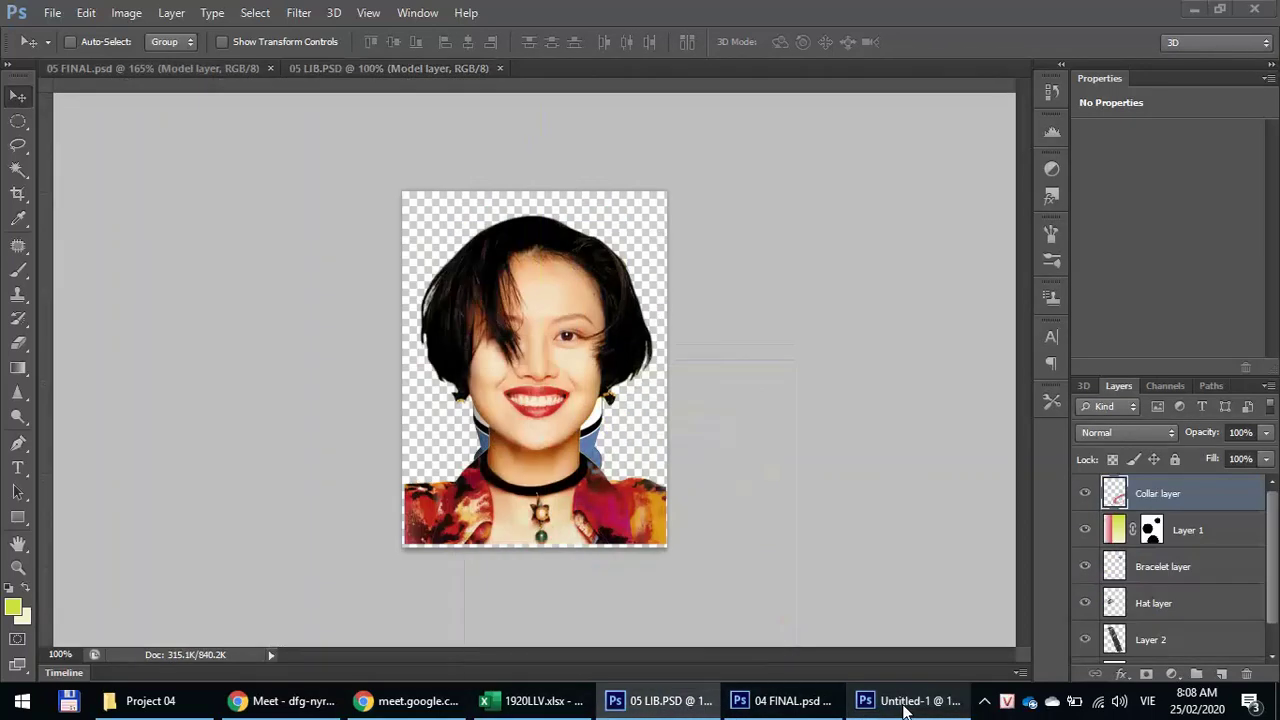
click(890, 705)
click(779, 702)
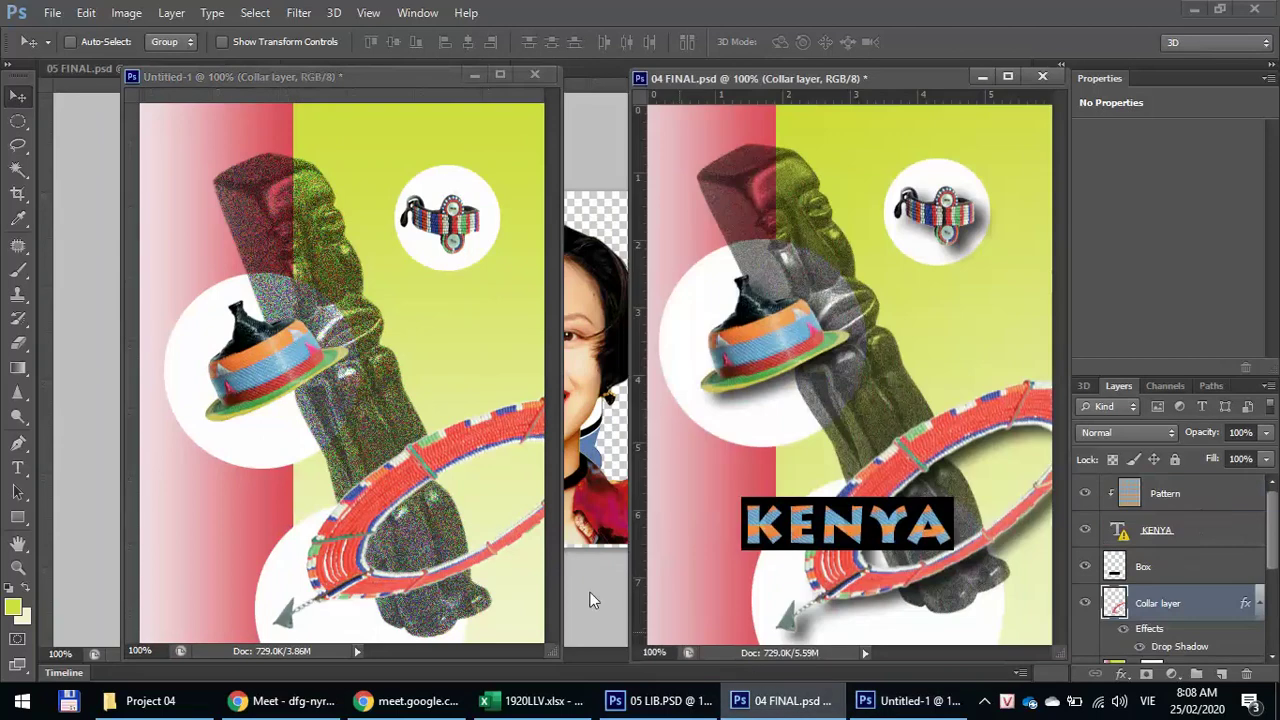
- Examine how the Pattern and KENYA text layers in 04 FINAL.psd build the patterned title, checking the Pattern layer's options
click(1210, 500)
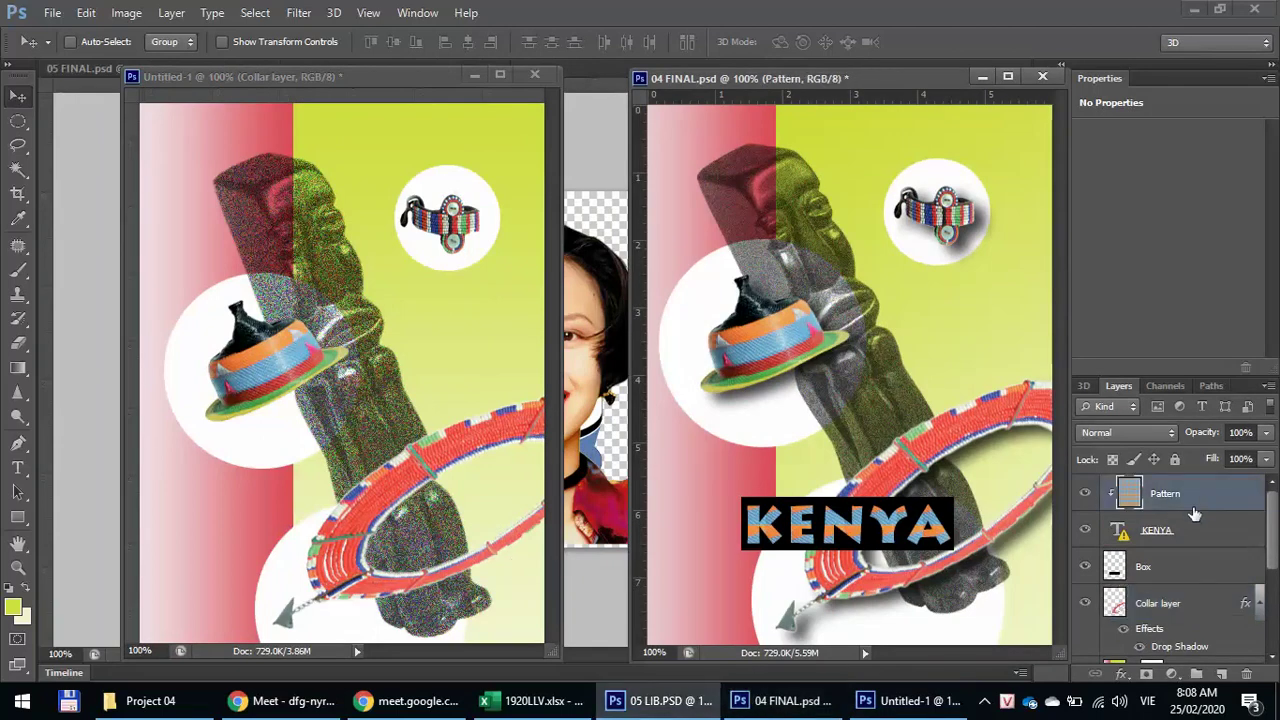
click(1164, 536)
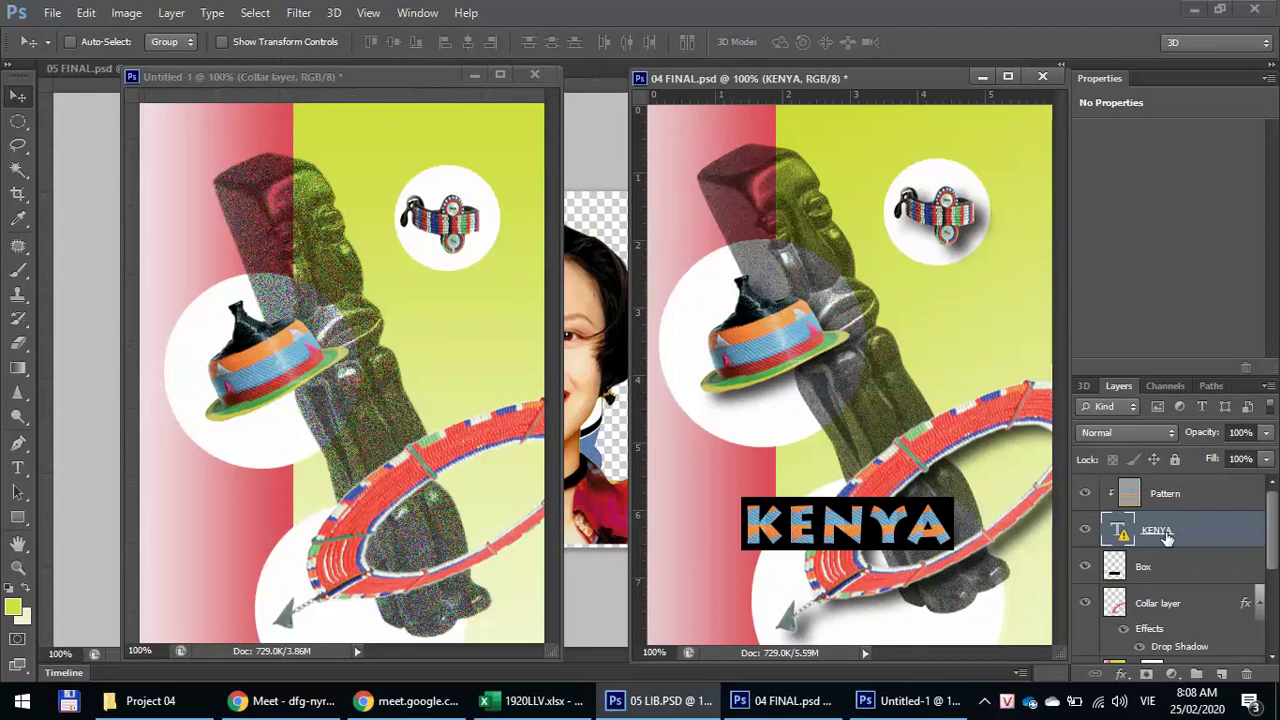
click(1165, 497)
click(1165, 535)
click(1166, 498)
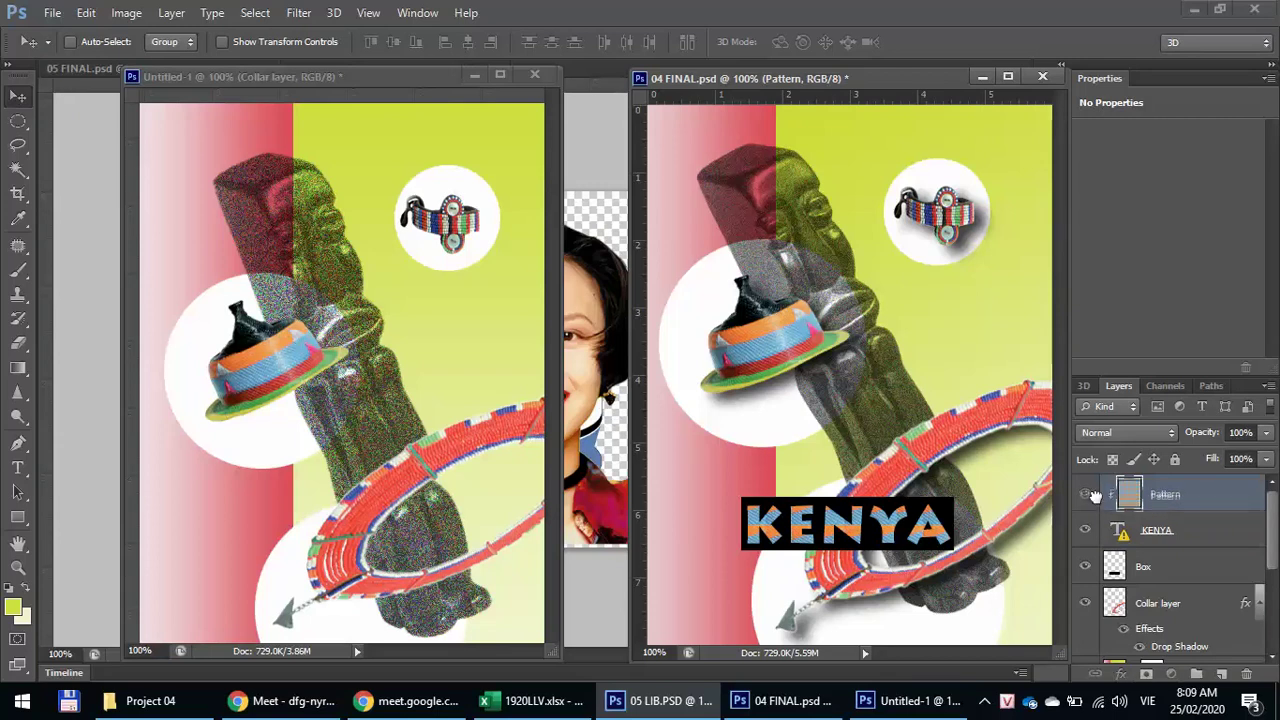
right_click(1135, 497)
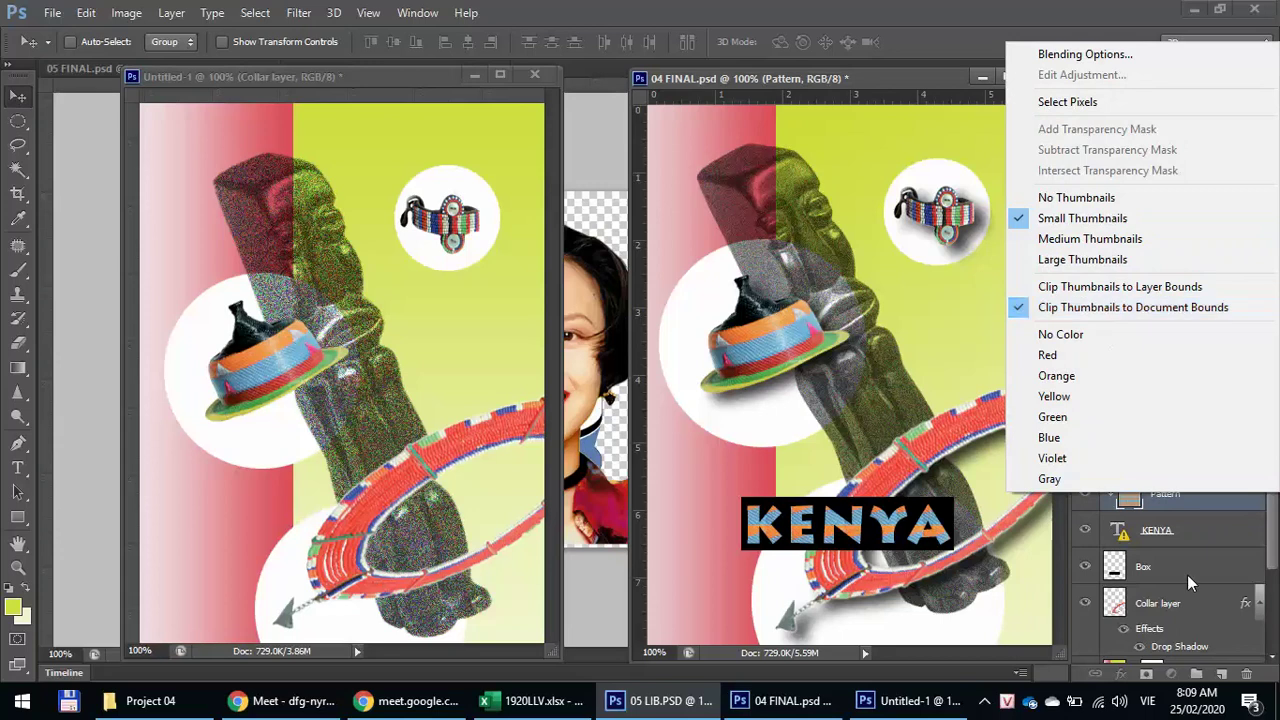
click(1238, 580)
right_click(1125, 505)
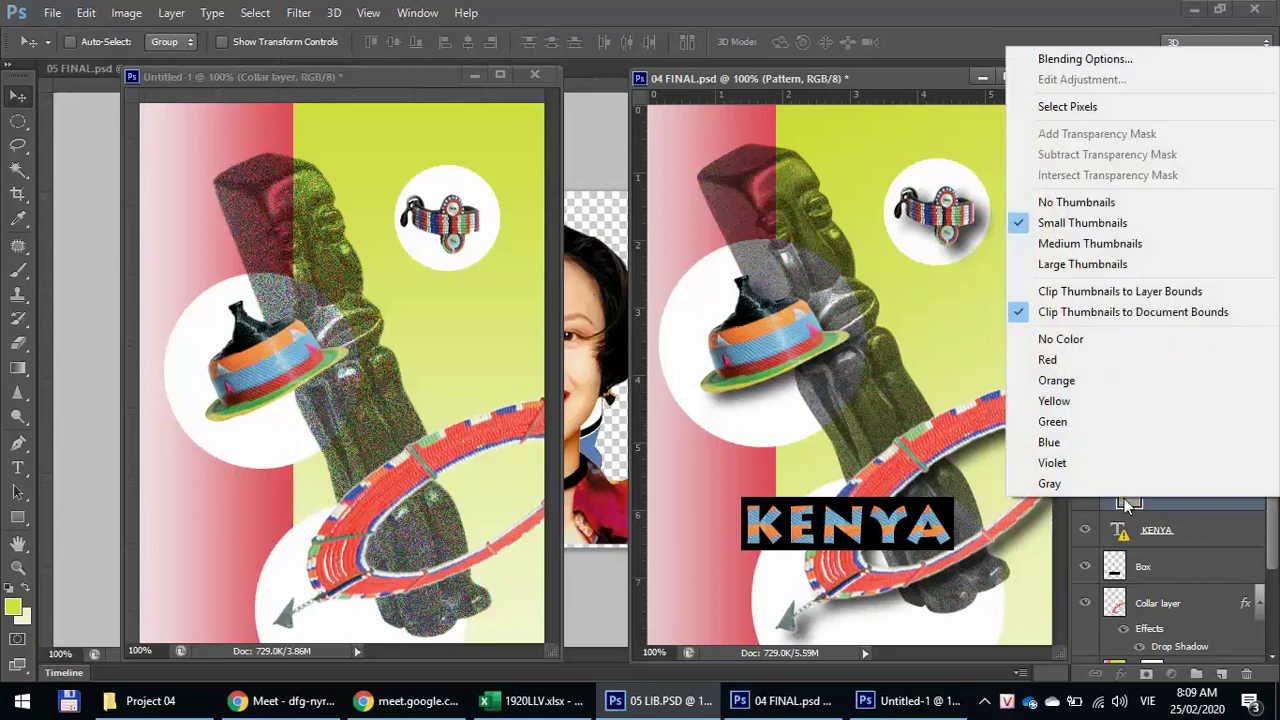
right_click(1083, 523)
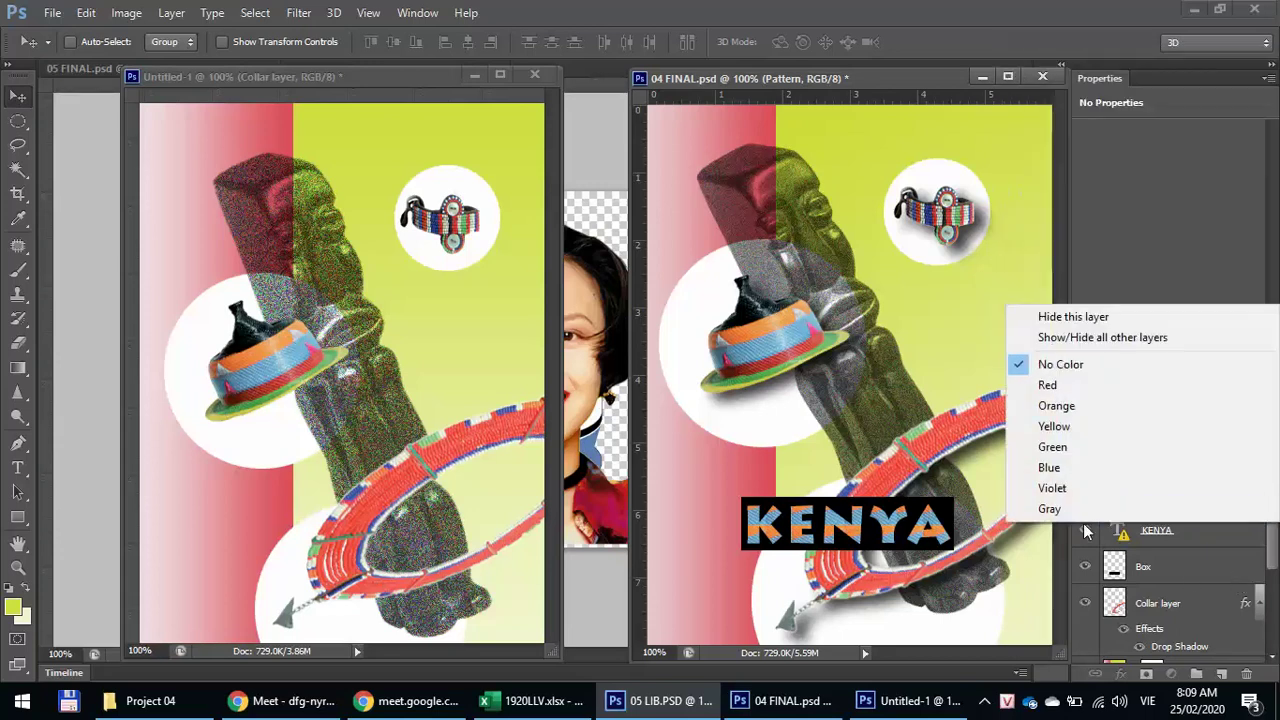
click(1055, 157)
click(1008, 76)
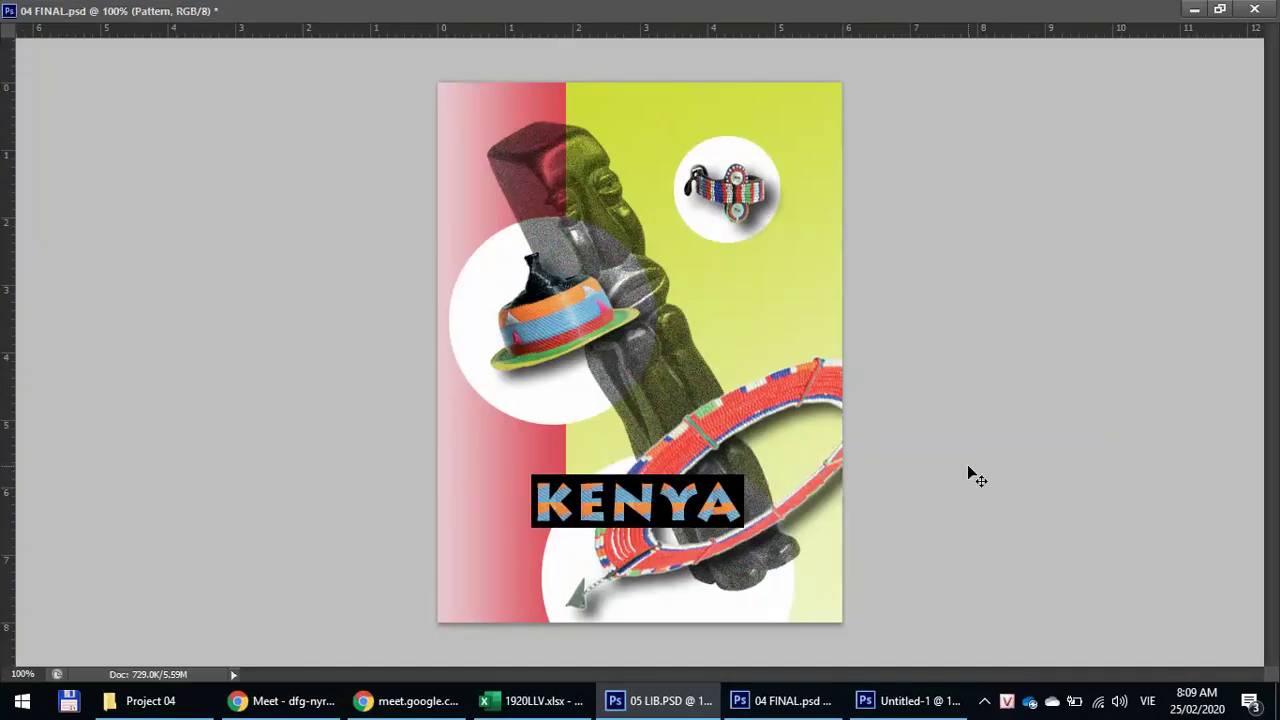
click(1220, 9)
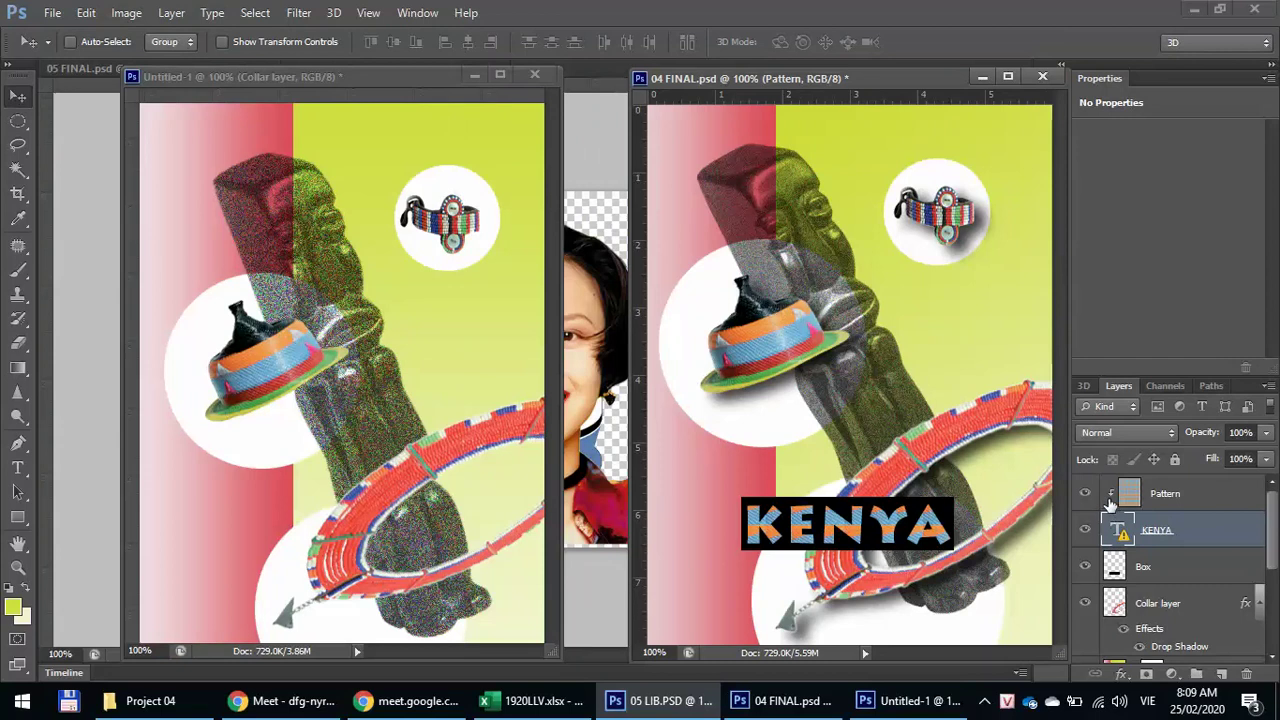
- Release the Pattern layer's clipping mask in 04 FINAL.psd to inspect the whole tiled pattern
click(1108, 497)
right_click(1108, 499)
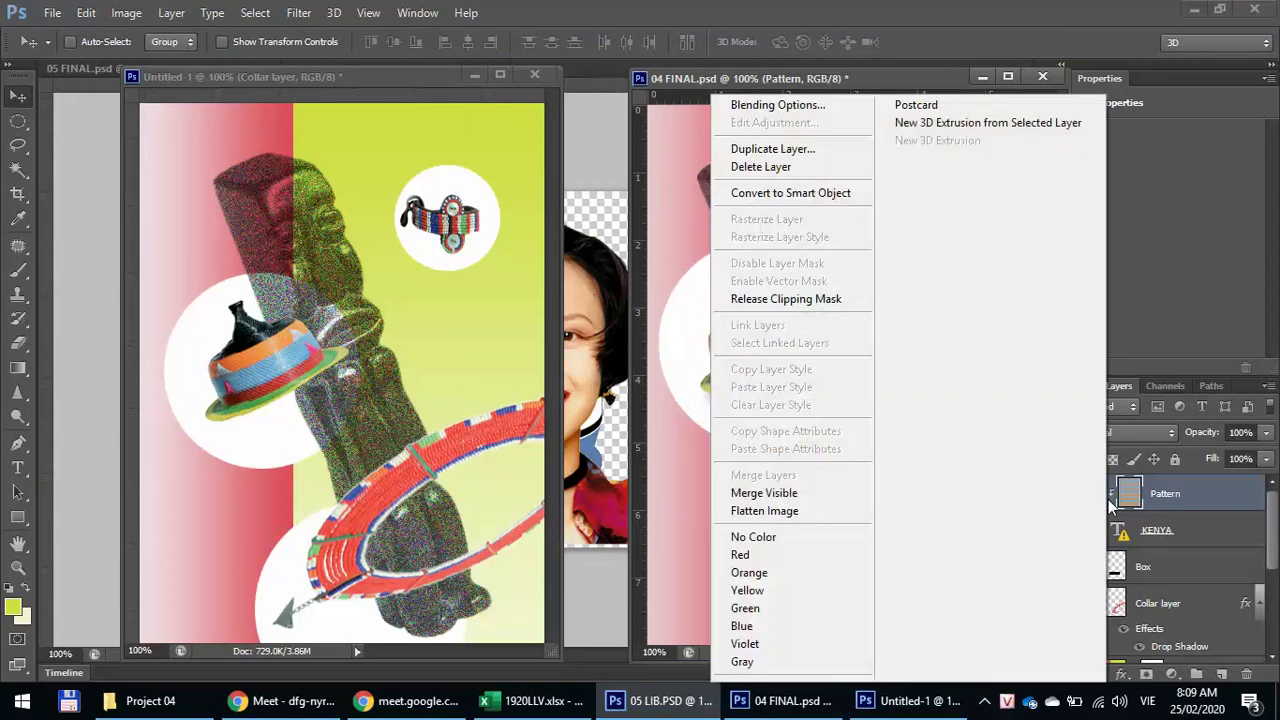
click(797, 299)
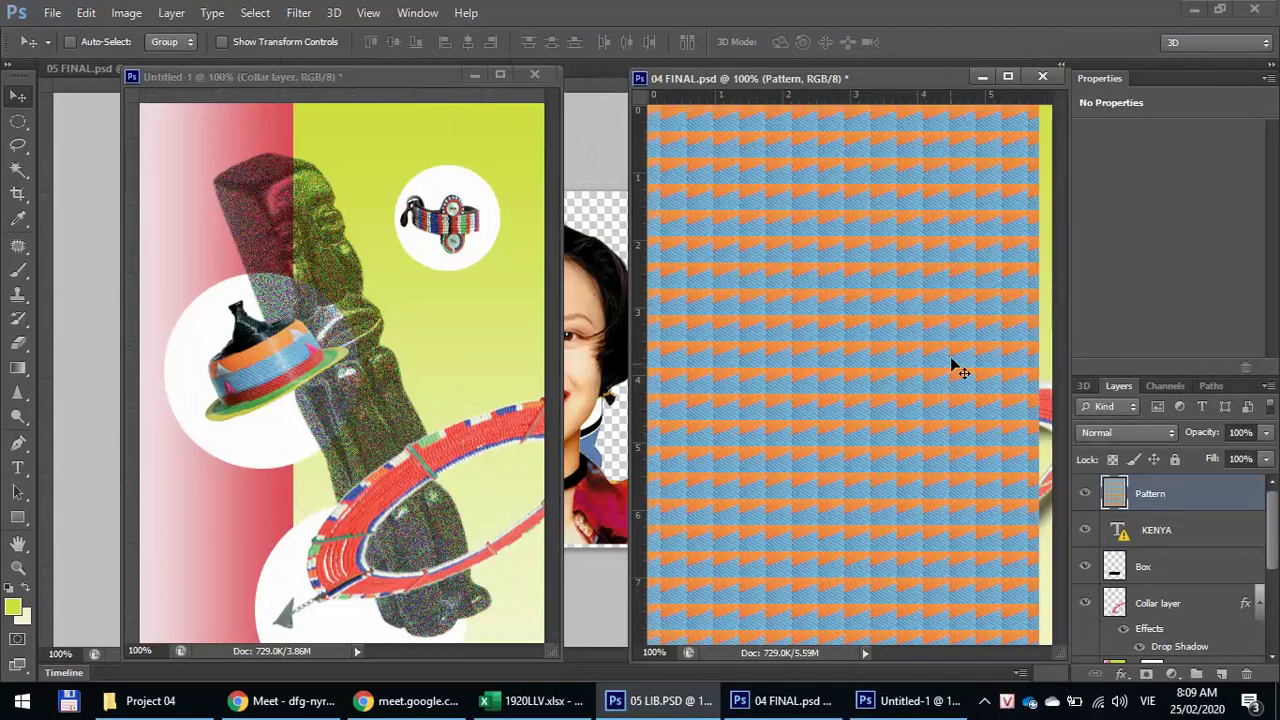
scroll(921, 294, down, 1)
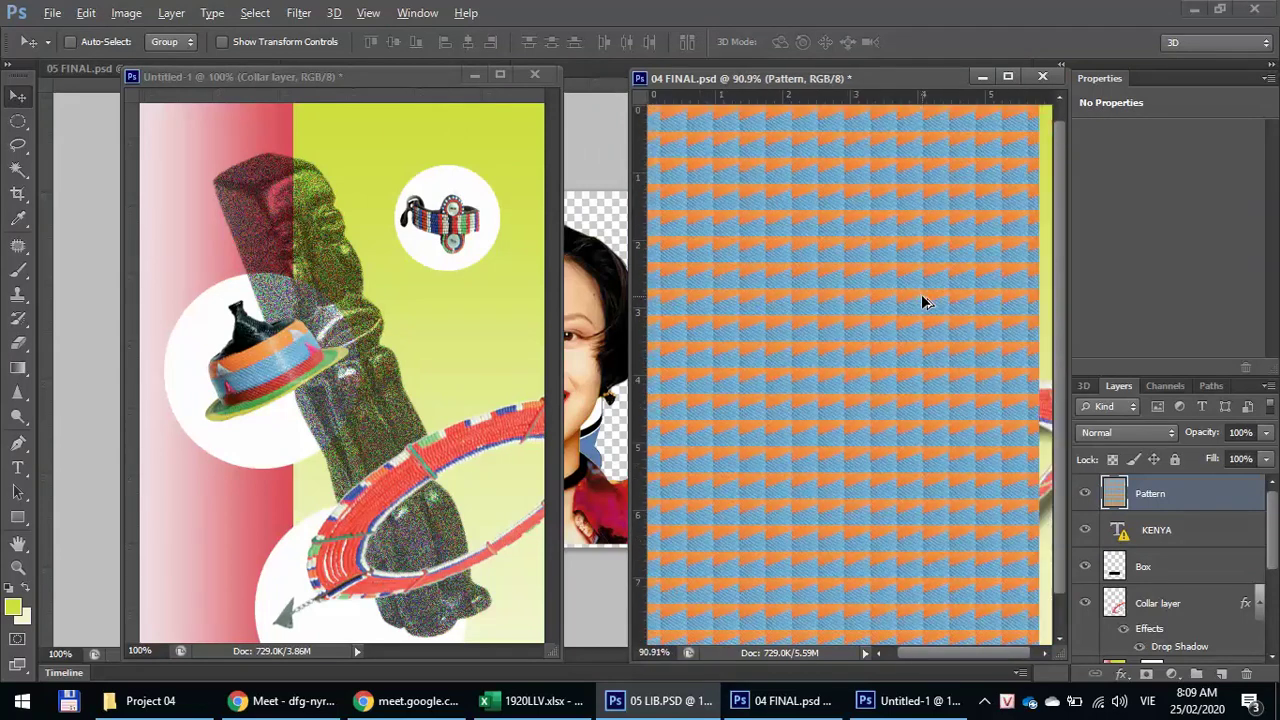
scroll(921, 294, down, 1)
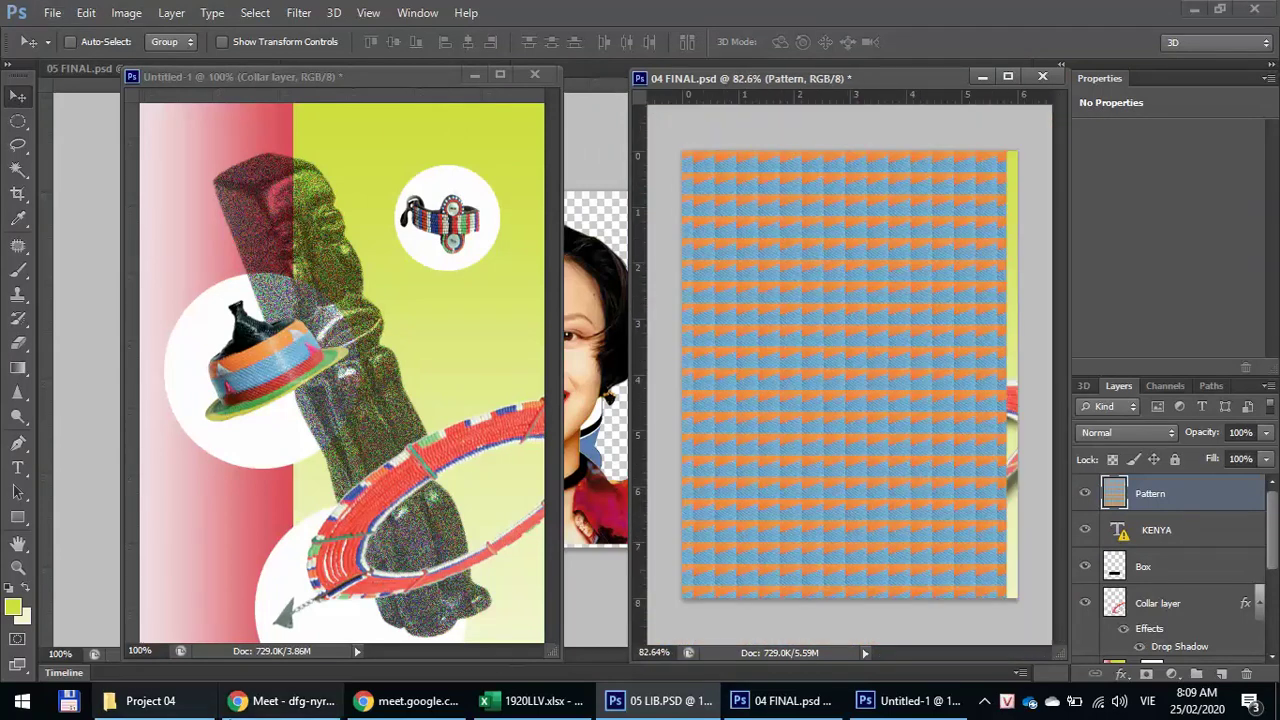
- Switch to the Google Meet call in Chrome, admit the waiting participant, and return to the Photoshop documents
click(283, 701)
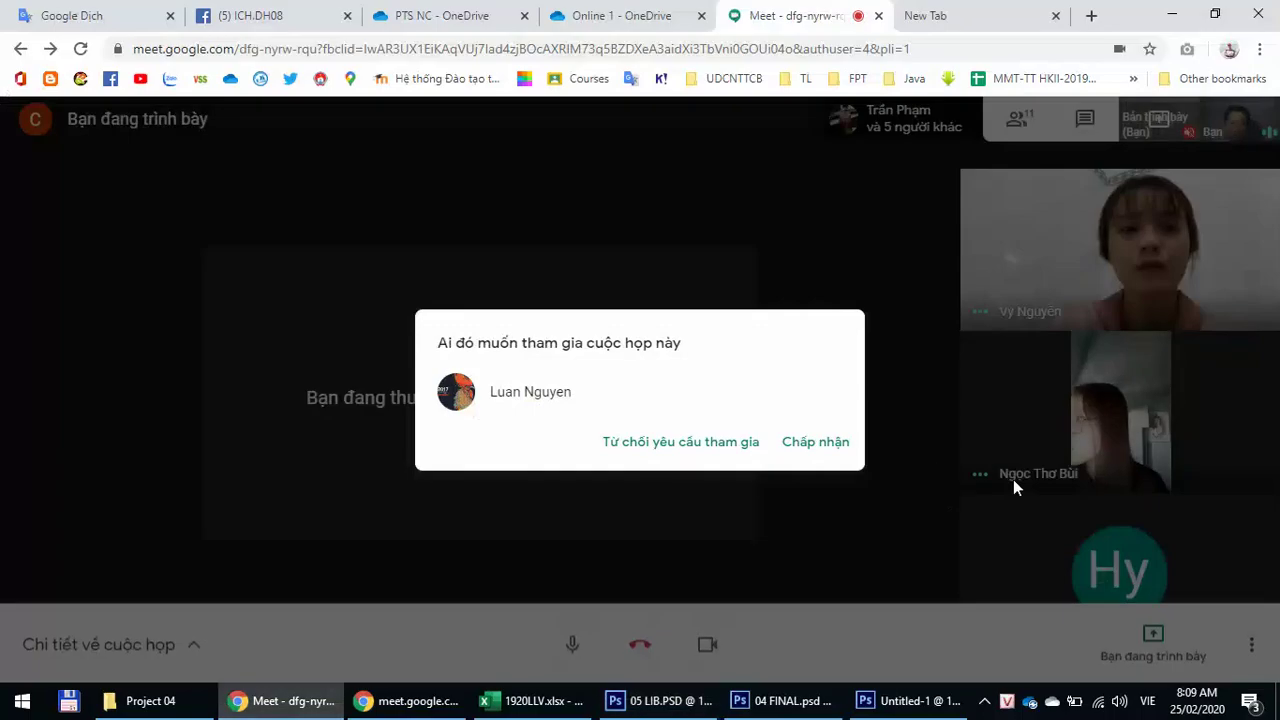
click(819, 449)
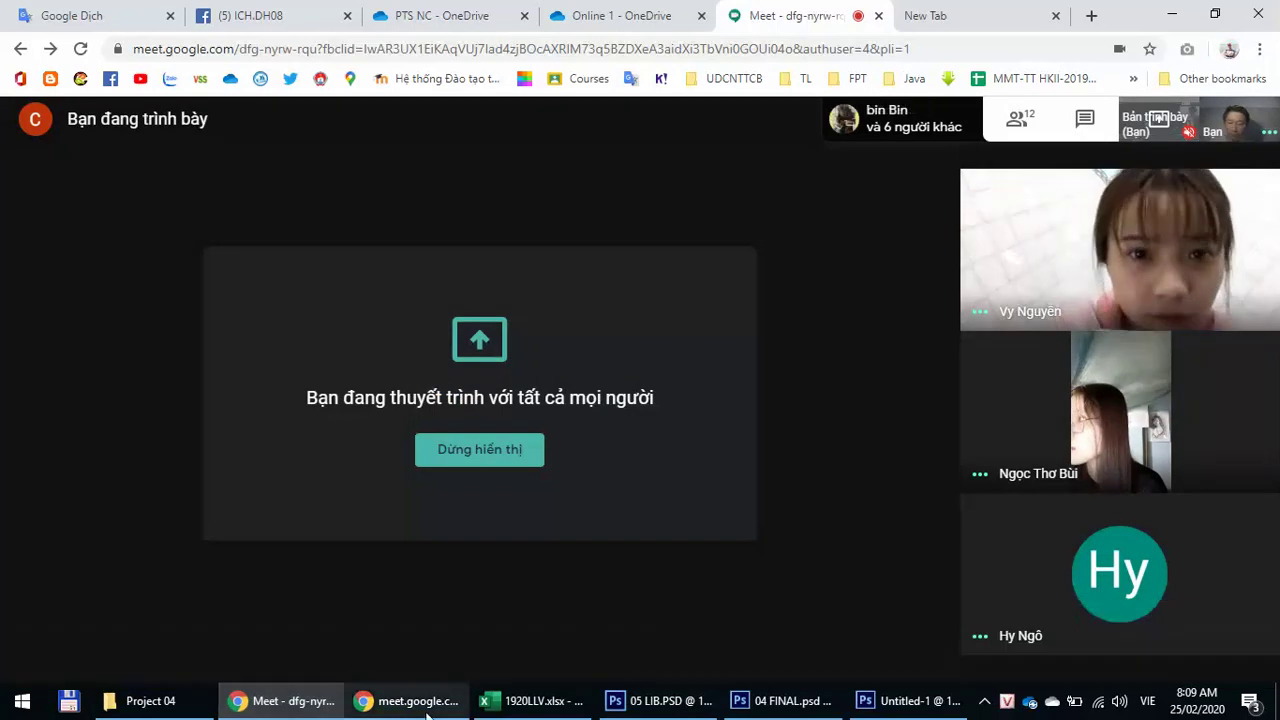
click(795, 705)
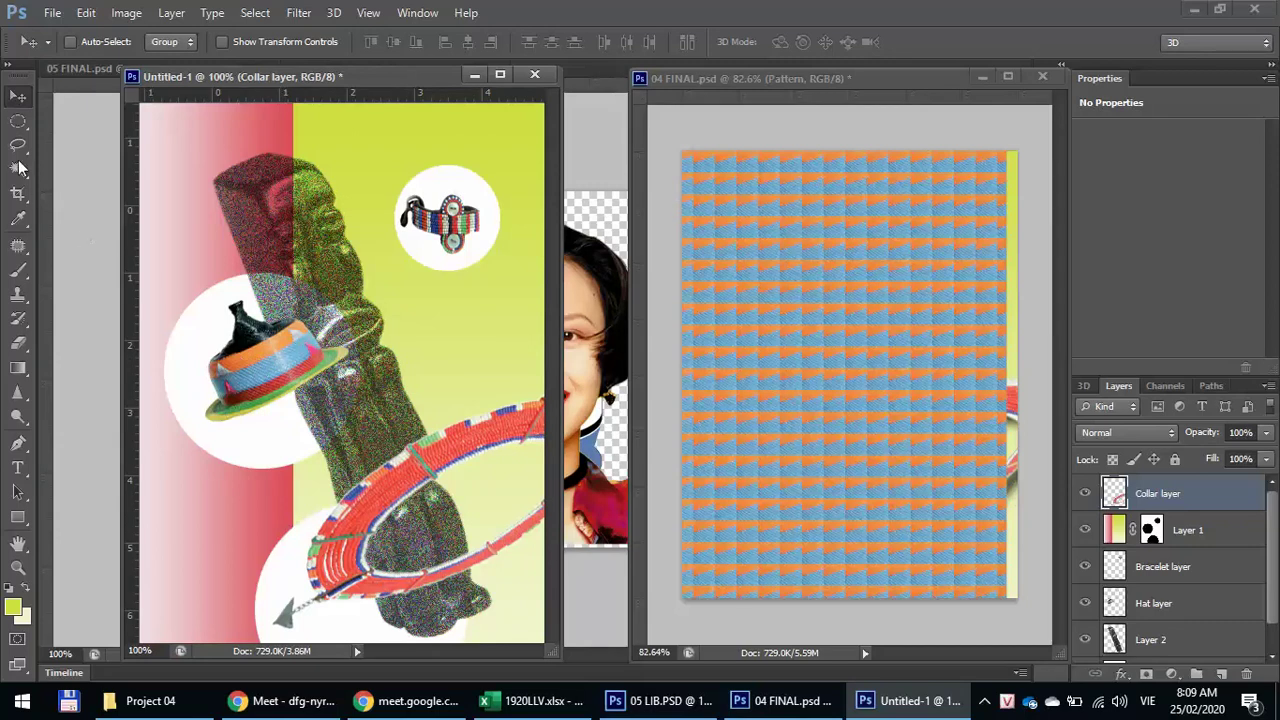
- Select the Hat layer in Untitled-1 and marquee a small rectangle across the hat's orange and blue bands
click(18, 121)
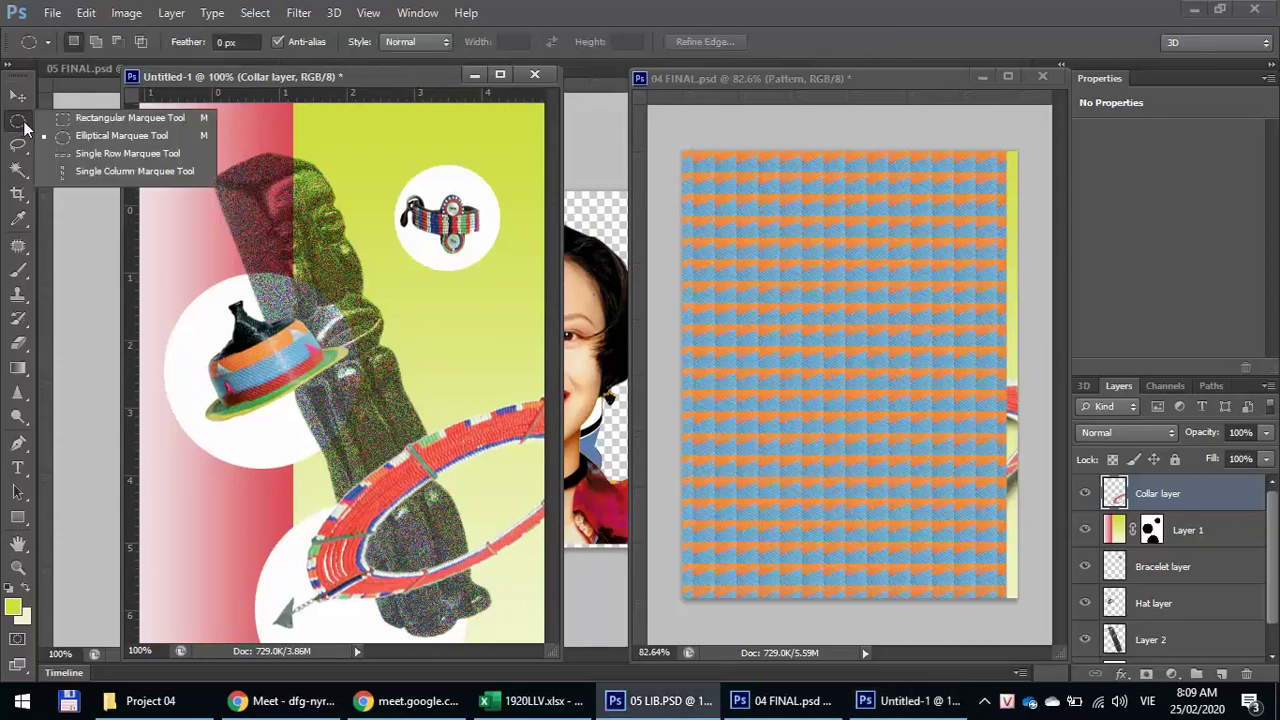
click(70, 129)
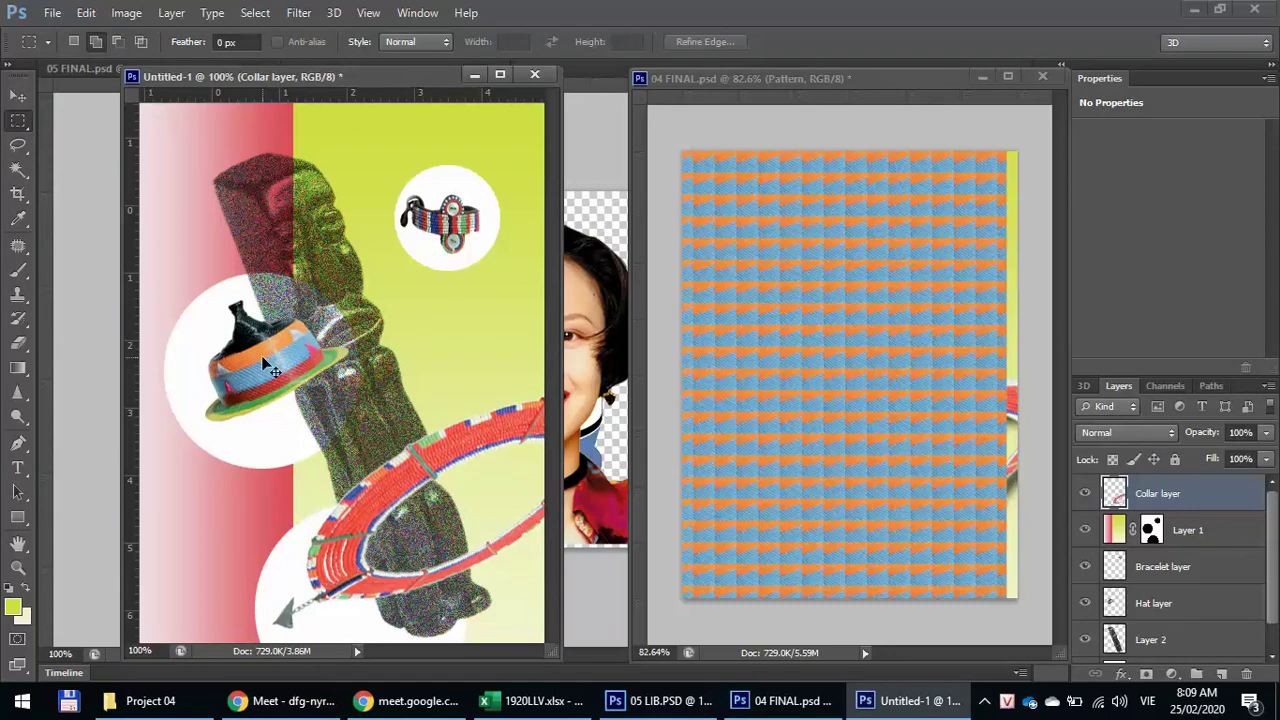
key(v)
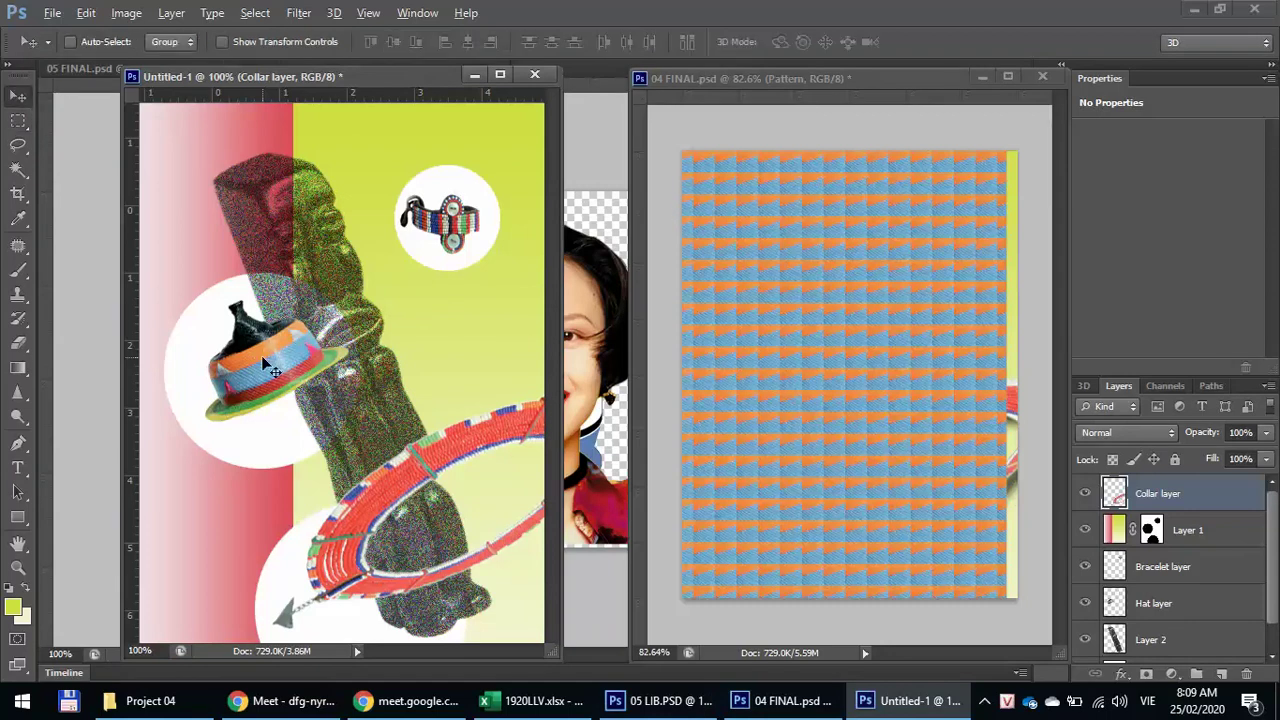
ctrl+click(270, 370)
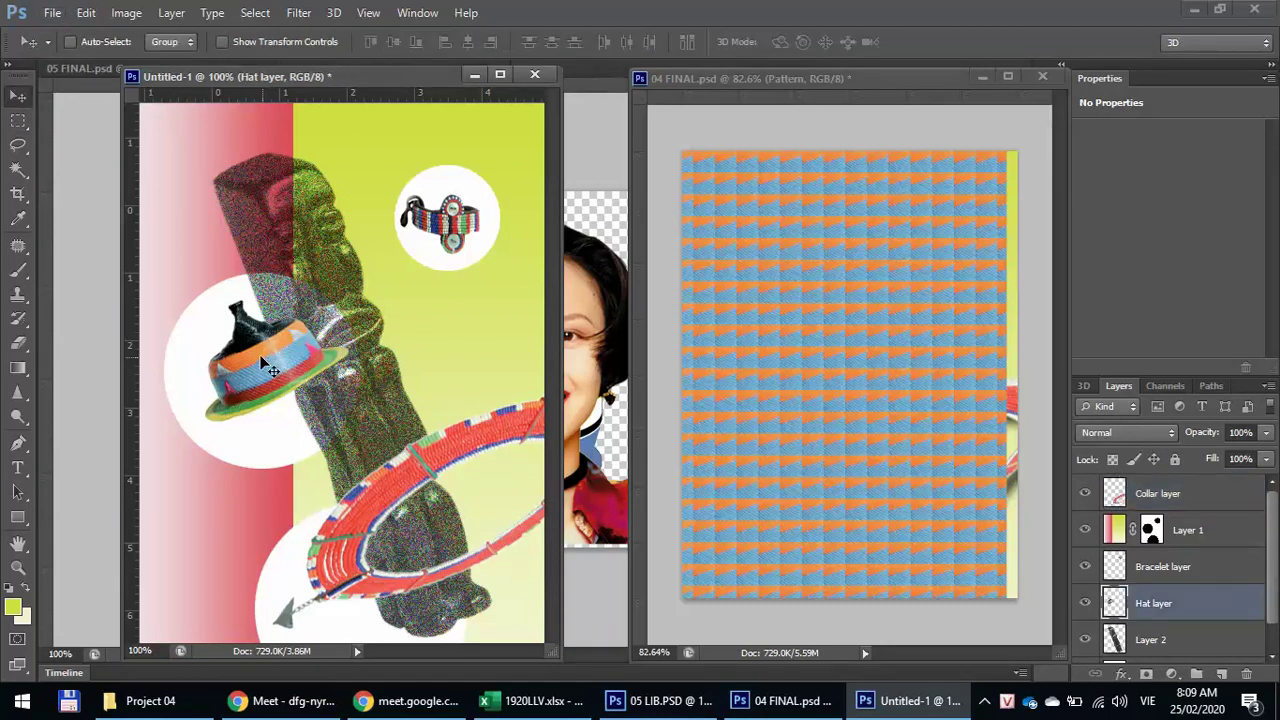
key(m)
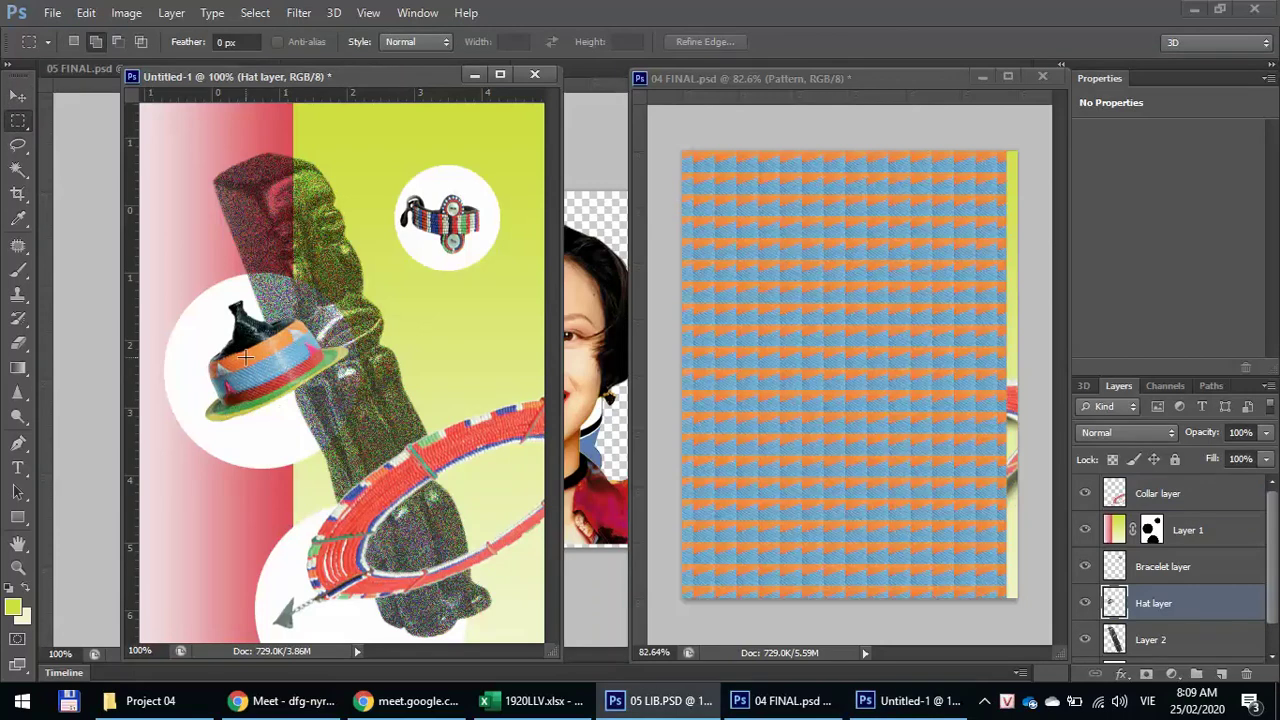
drag(241, 352, 268, 374)
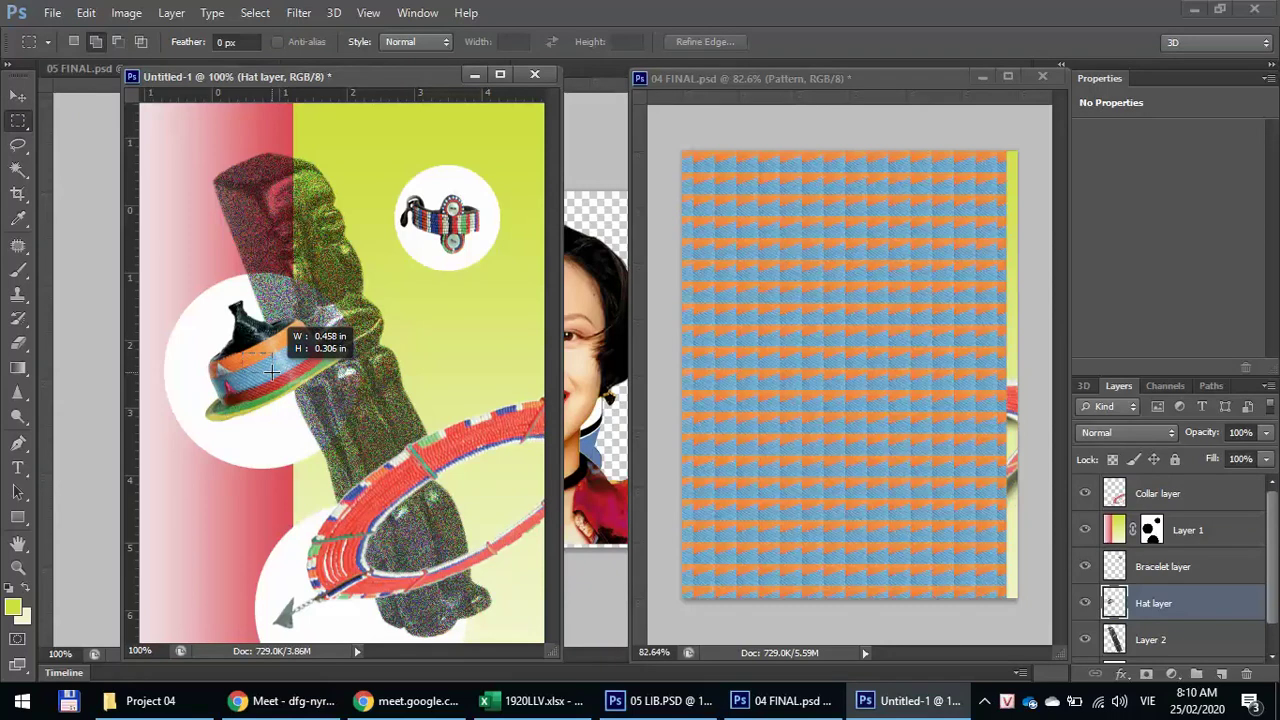
mouse_move(271, 373)
mouse_down()
mouse_move(300, 380)
mouse_move(282, 374)
mouse_up()
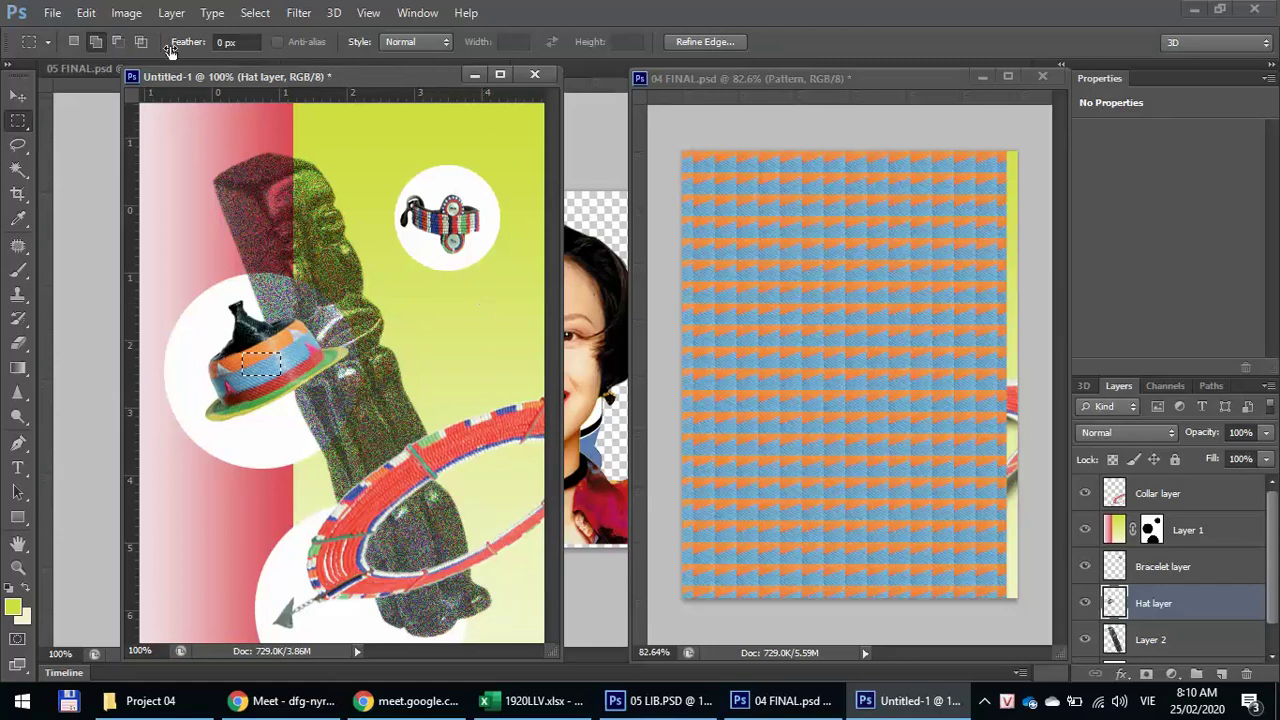
- Define a pattern from the selected piece of the hat, keeping the suggested name
click(86, 13)
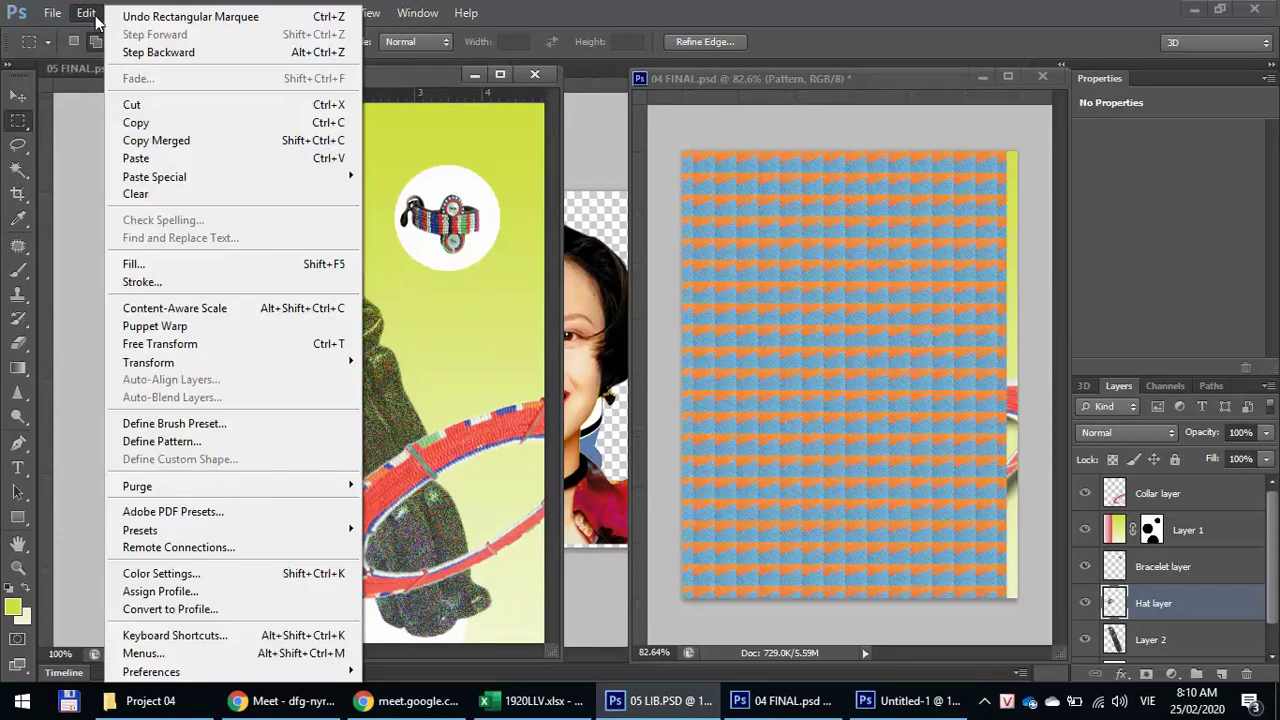
click(208, 442)
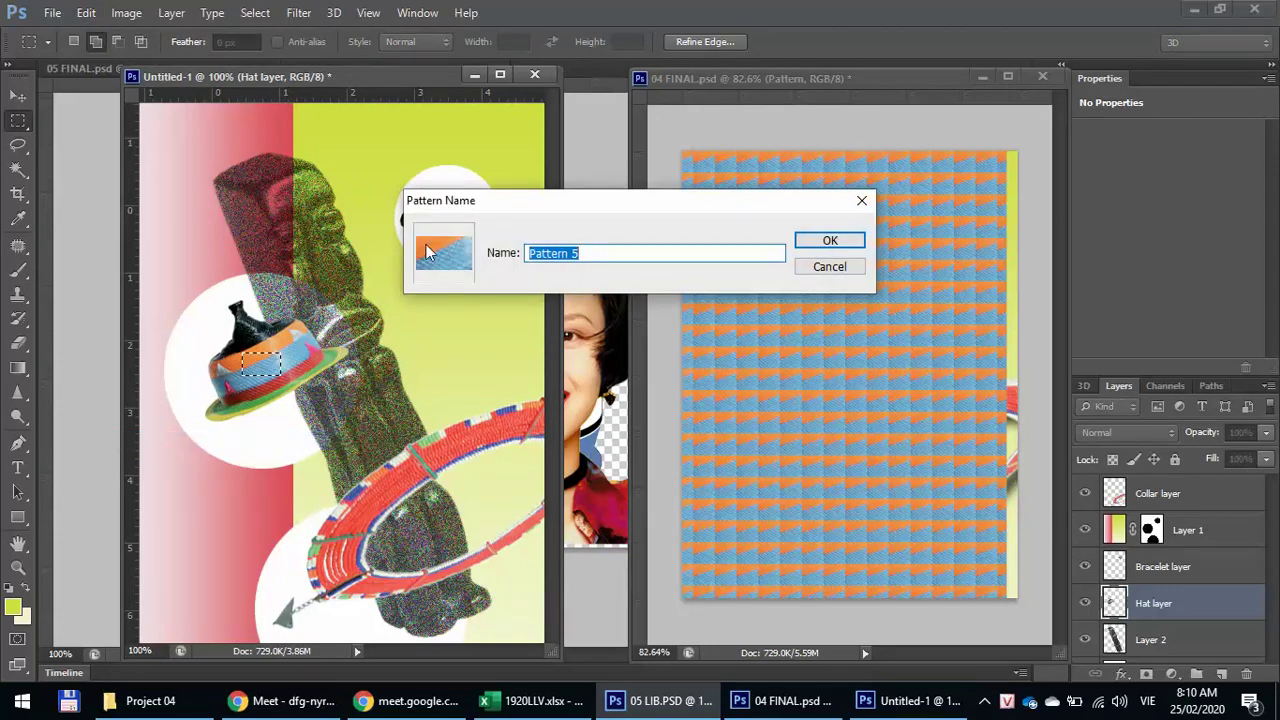
click(852, 244)
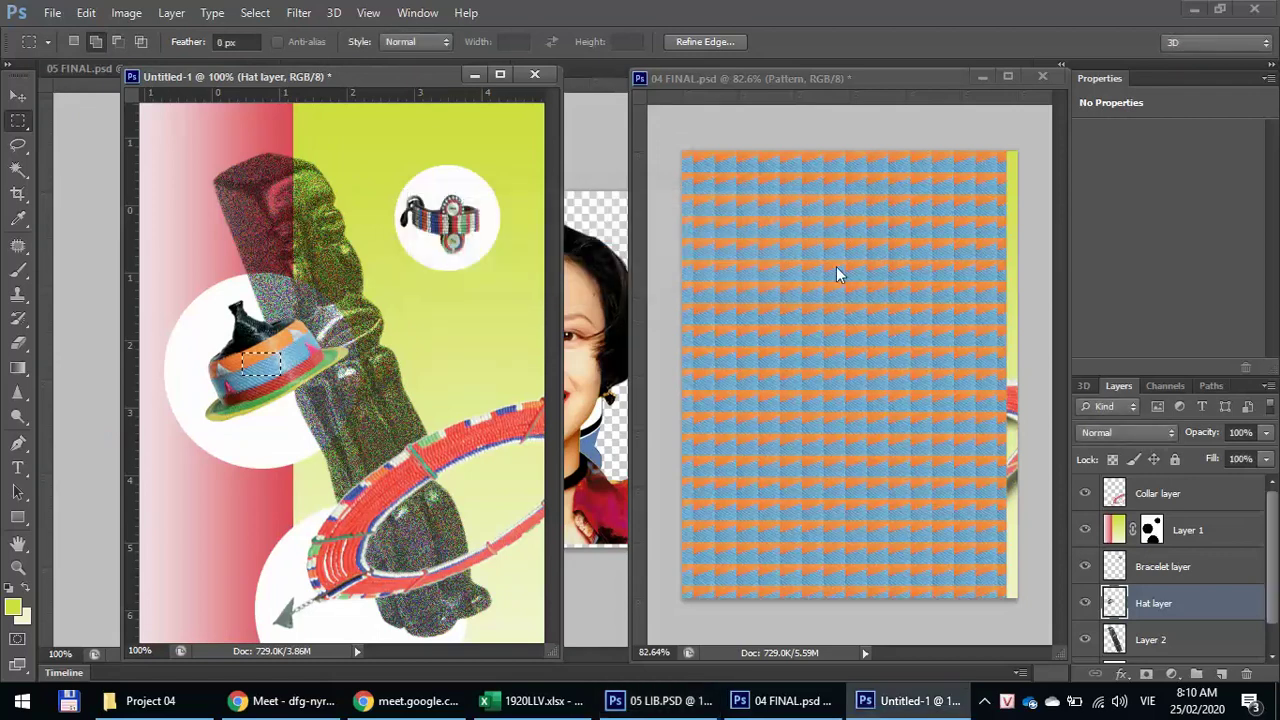
click(278, 704)
click(276, 702)
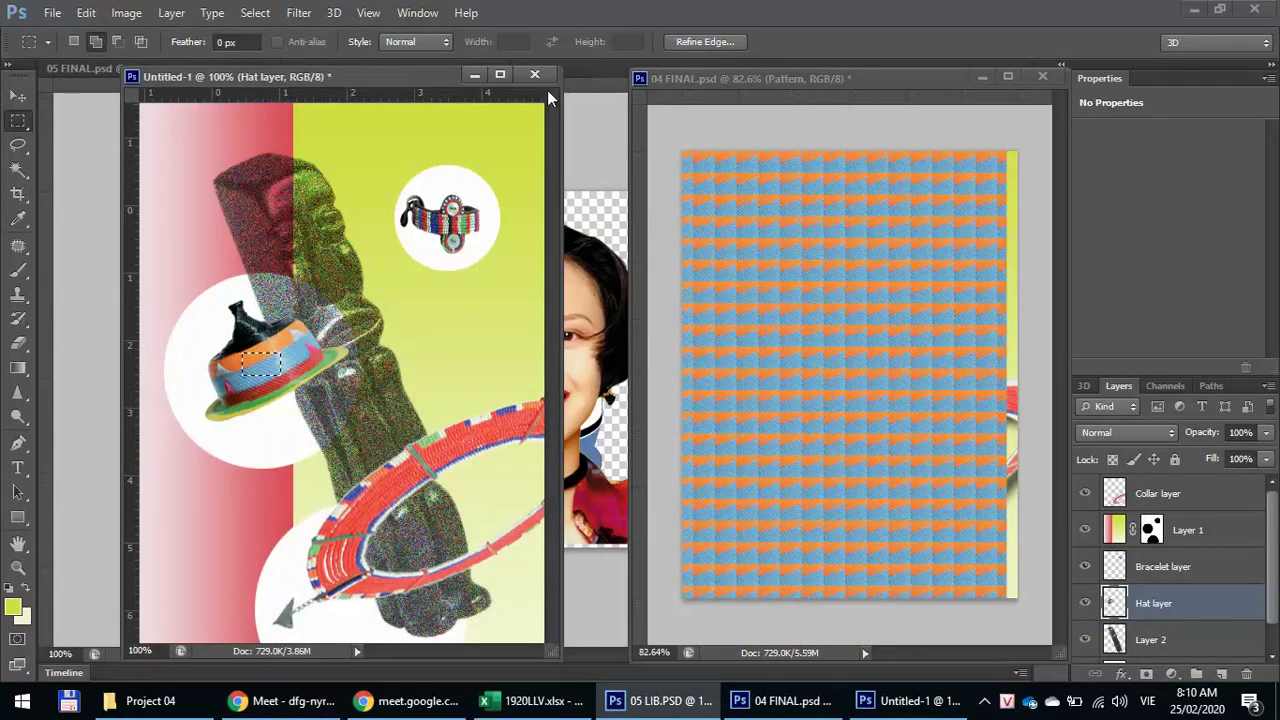
- Clear the hat selection in Untitled-1 and add a new empty layer above the Collar layer
click(357, 157)
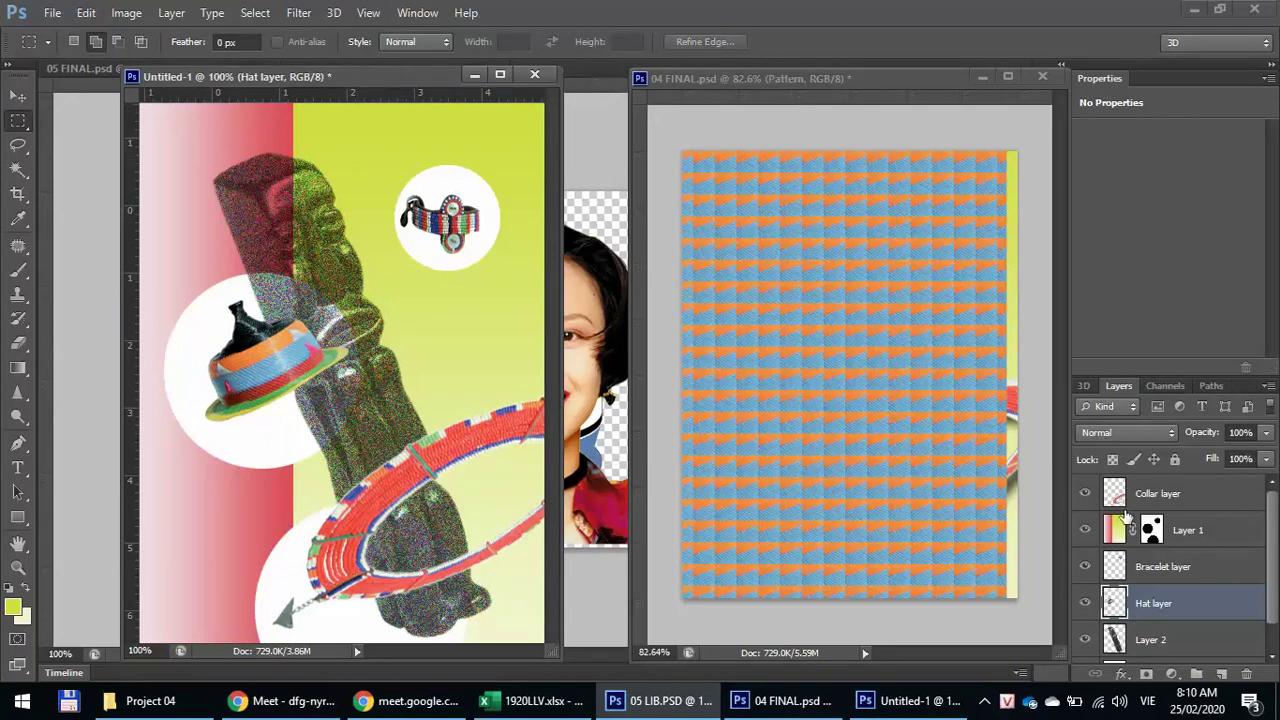
click(1205, 494)
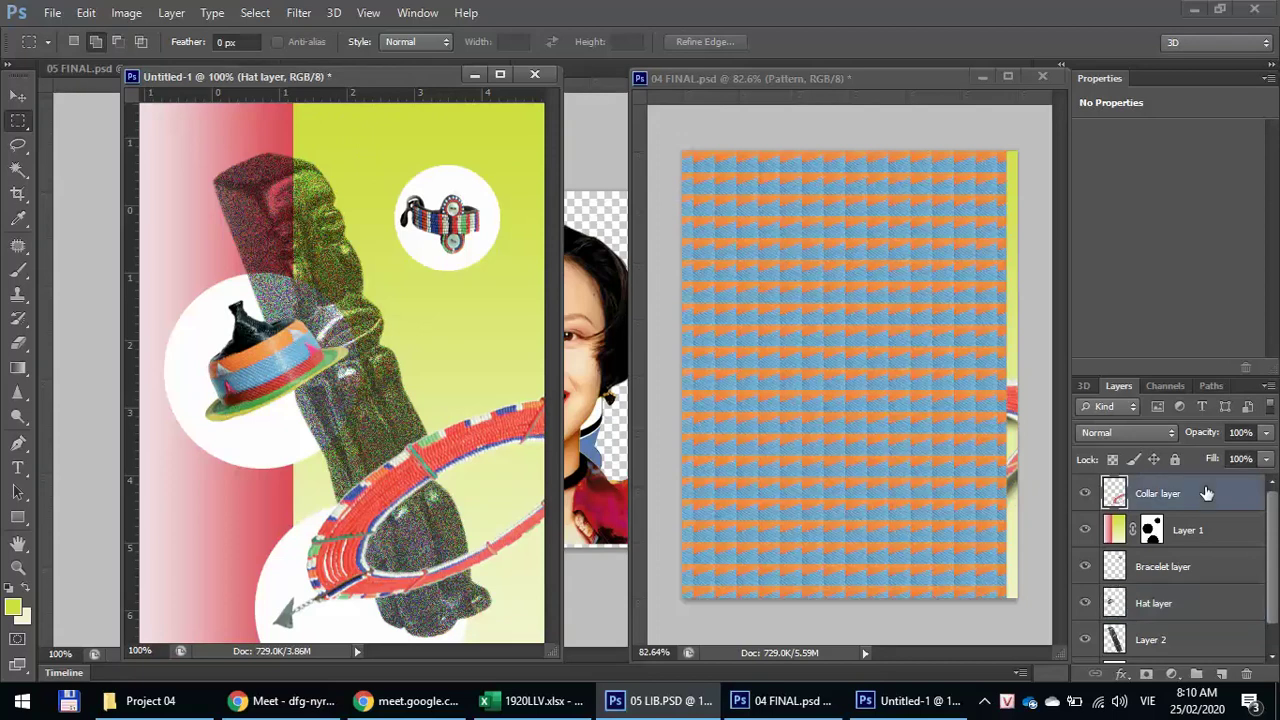
click(1220, 675)
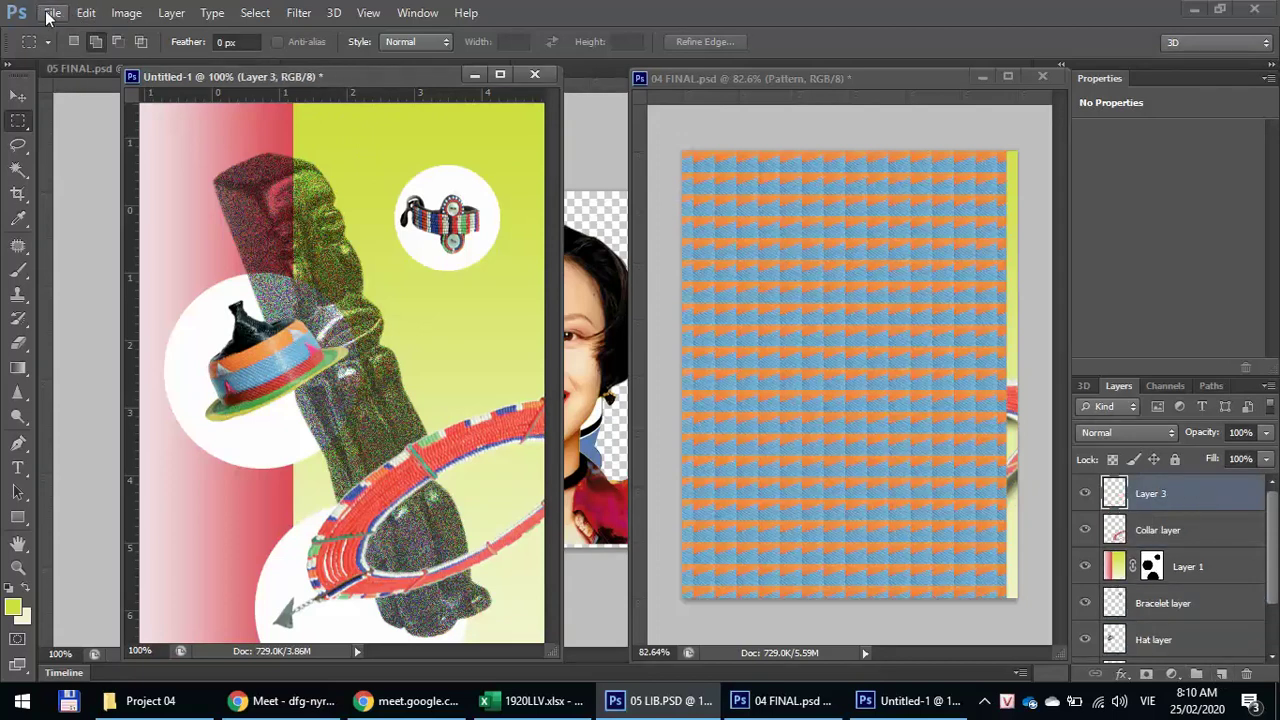
- Fill the new layer with the custom pattern defined from the hat at 100% opacity and hide the layer
click(86, 14)
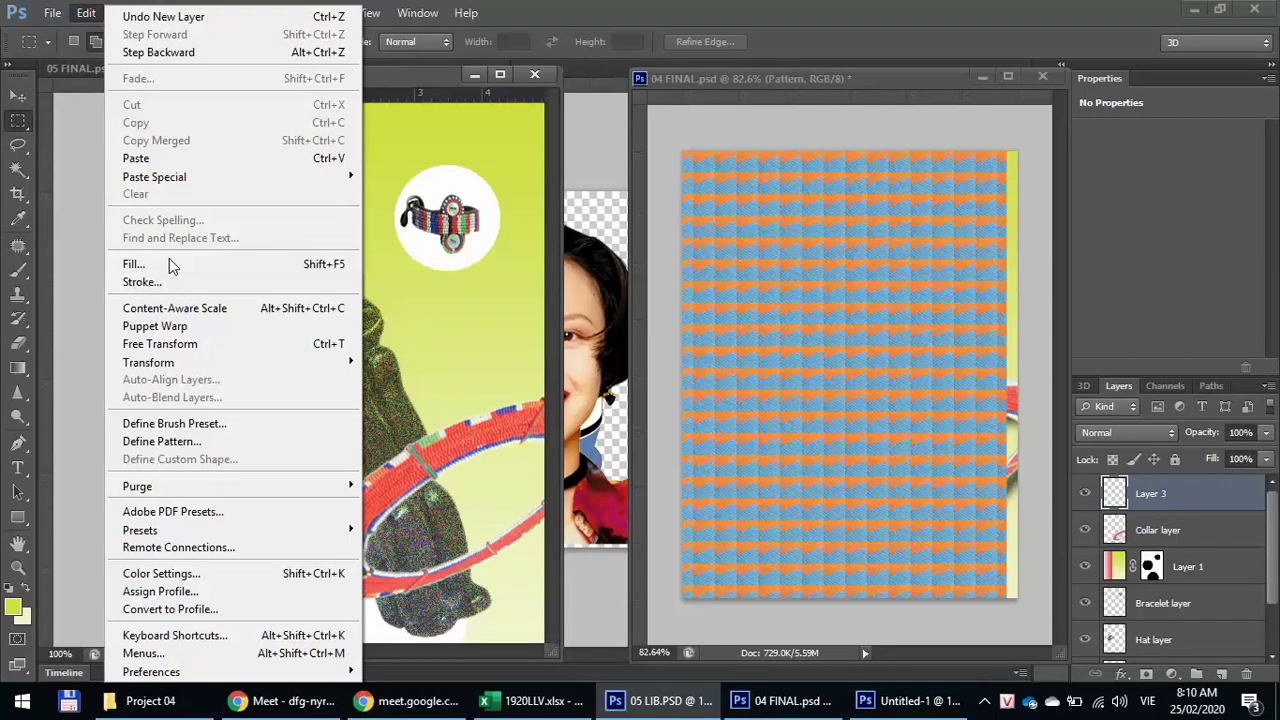
click(168, 263)
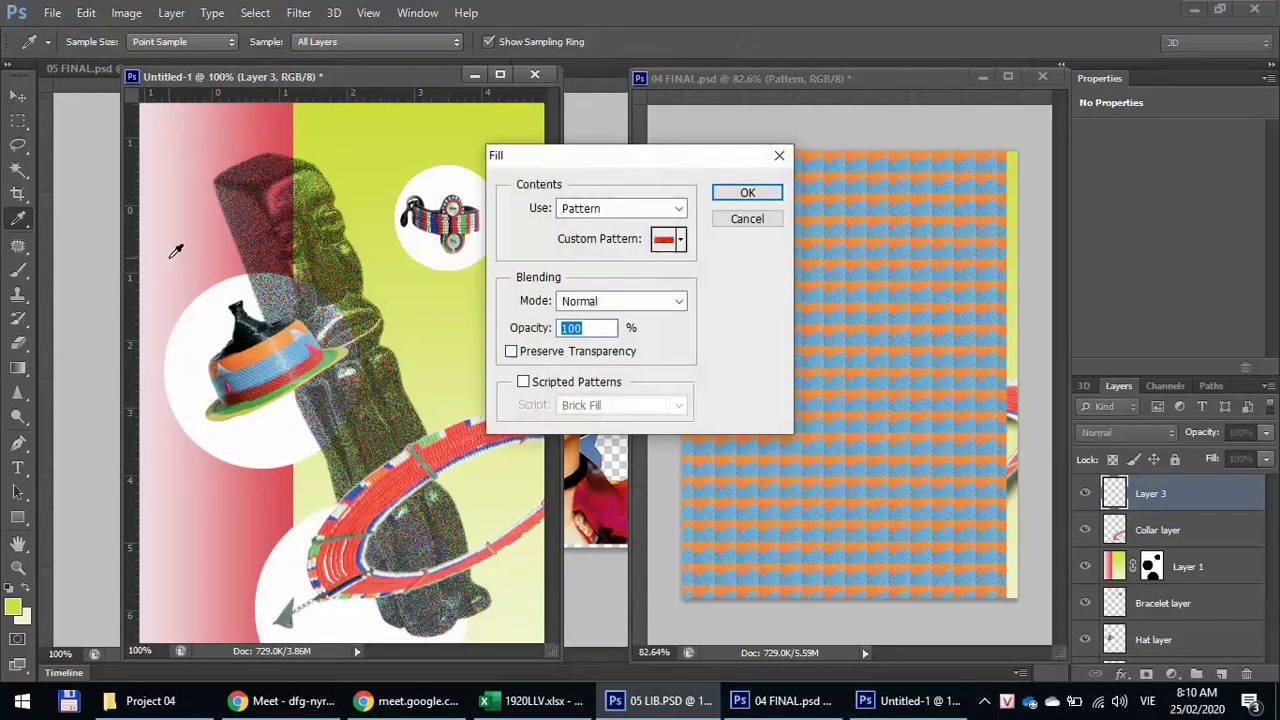
click(680, 239)
scroll(686, 333, down, 10)
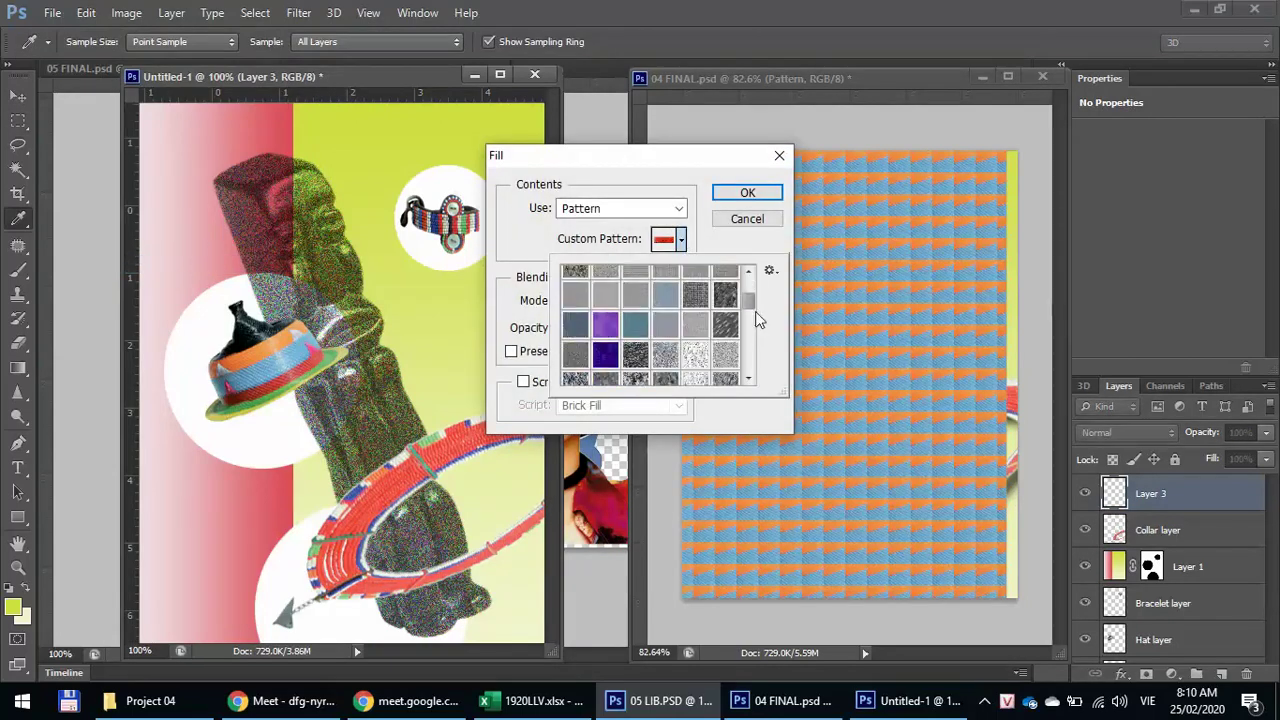
click(725, 371)
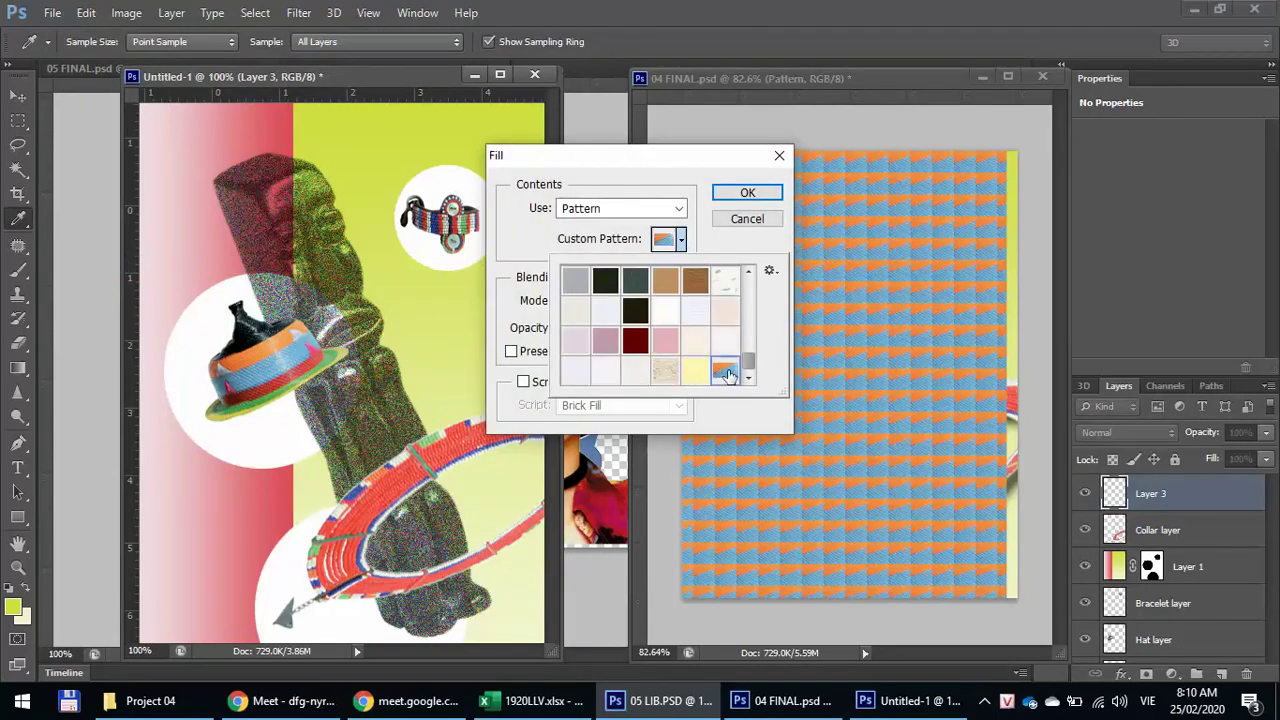
click(748, 196)
click(748, 196)
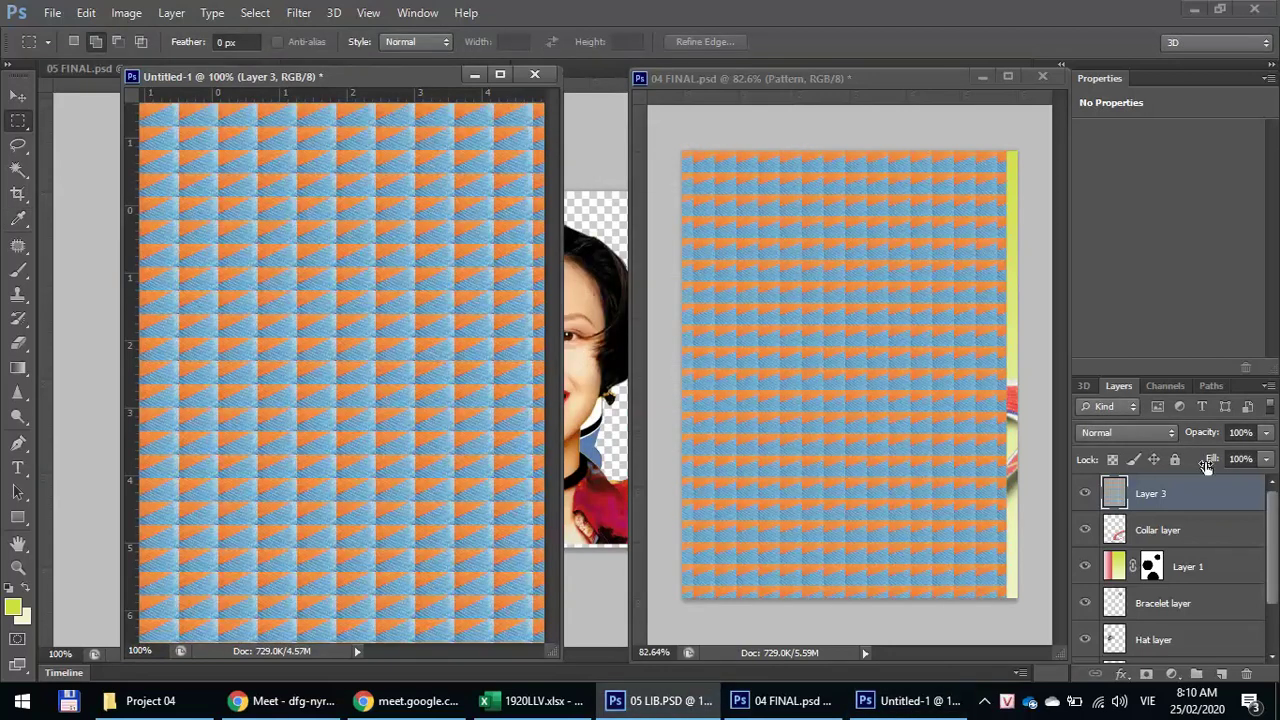
click(1088, 495)
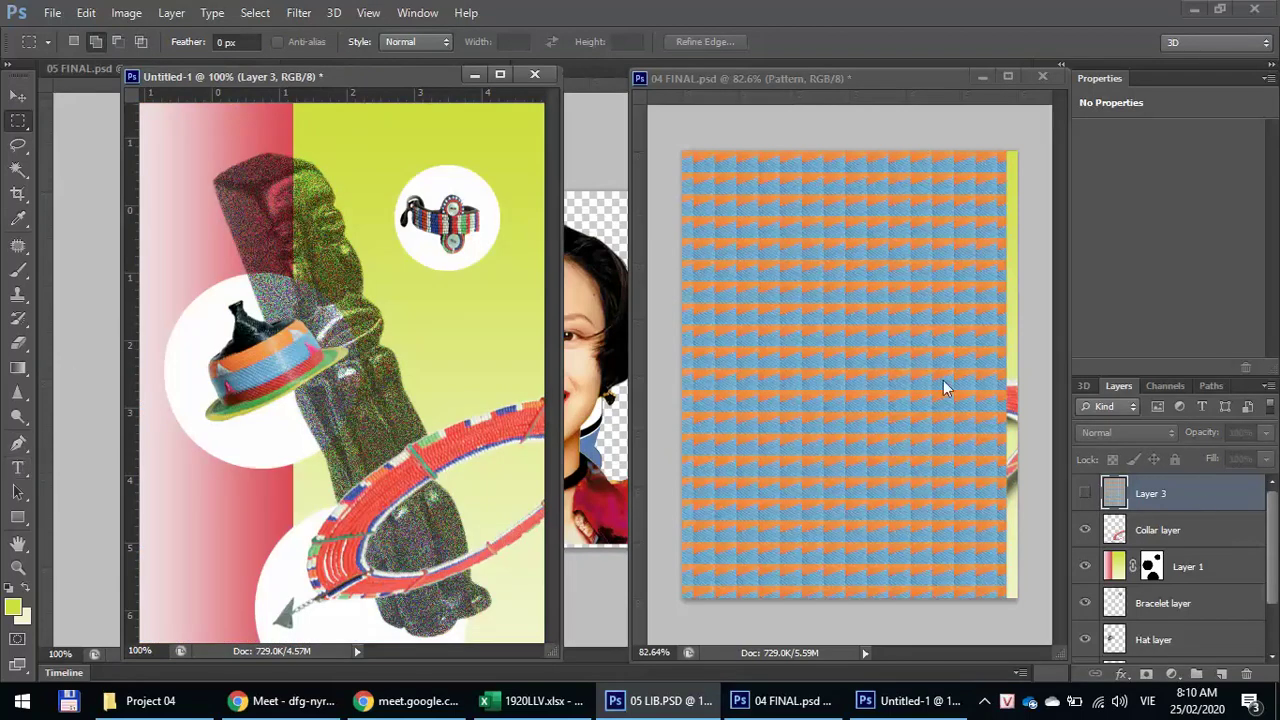
- Create a clipping mask in 04 FINAL.psd that clips the Pattern layer to the KENYA text again
click(821, 293)
right_click(1115, 494)
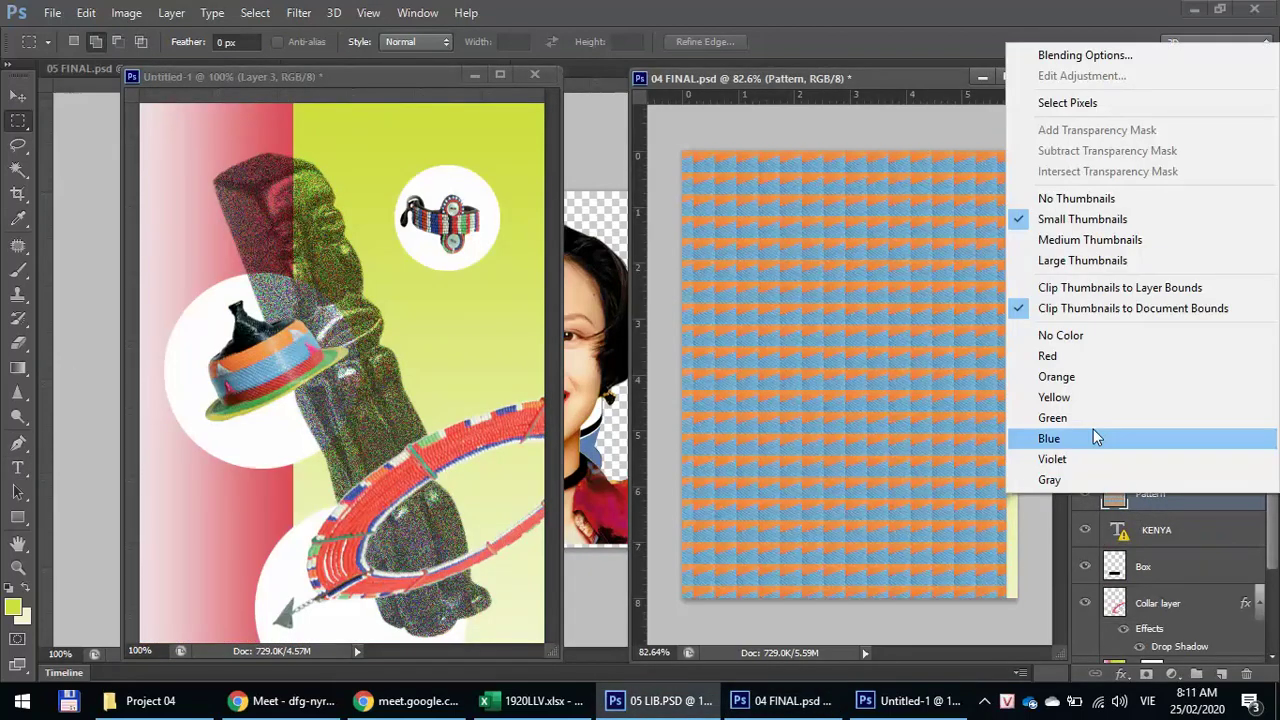
click(1114, 505)
right_click(1115, 503)
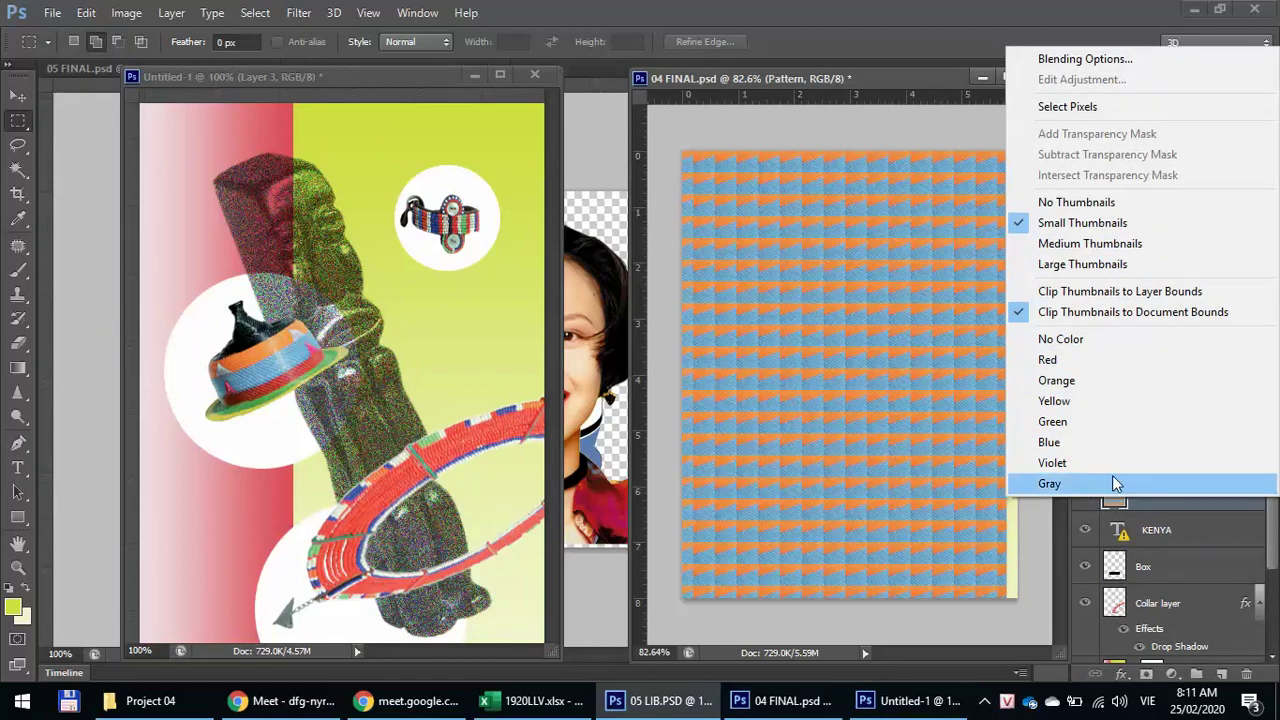
click(1118, 537)
click(1155, 535)
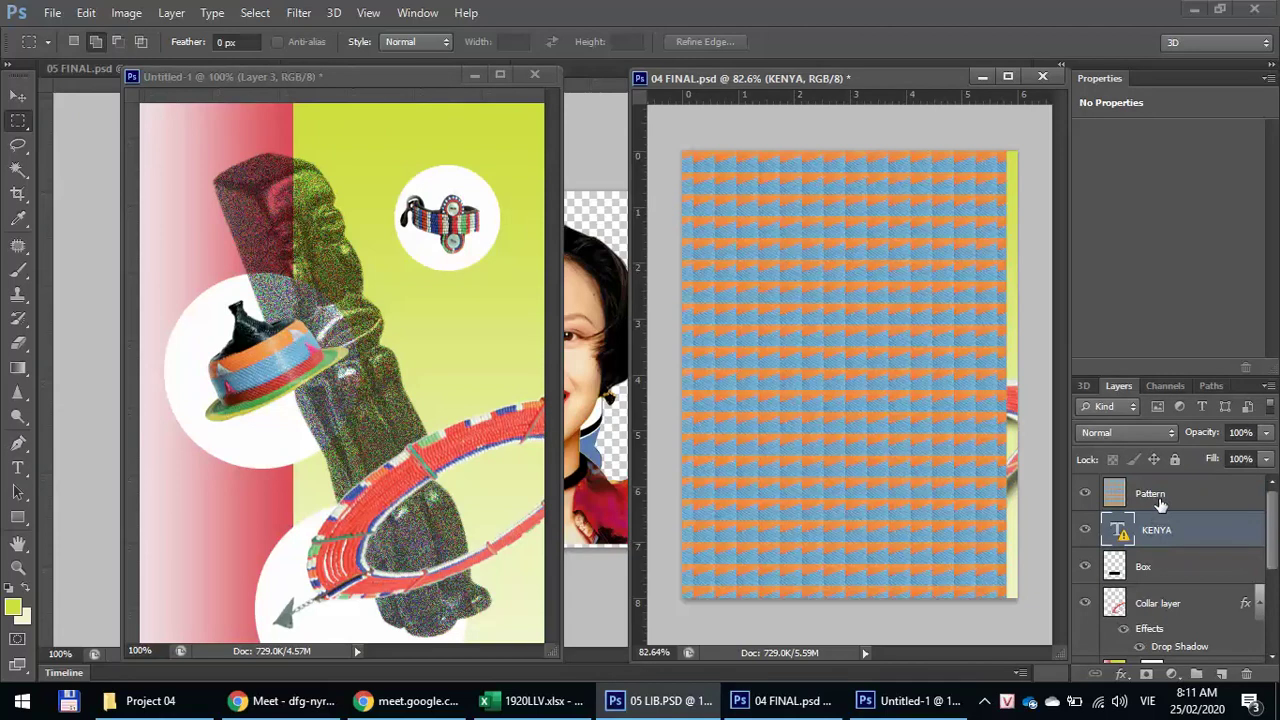
click(1160, 500)
right_click(1197, 494)
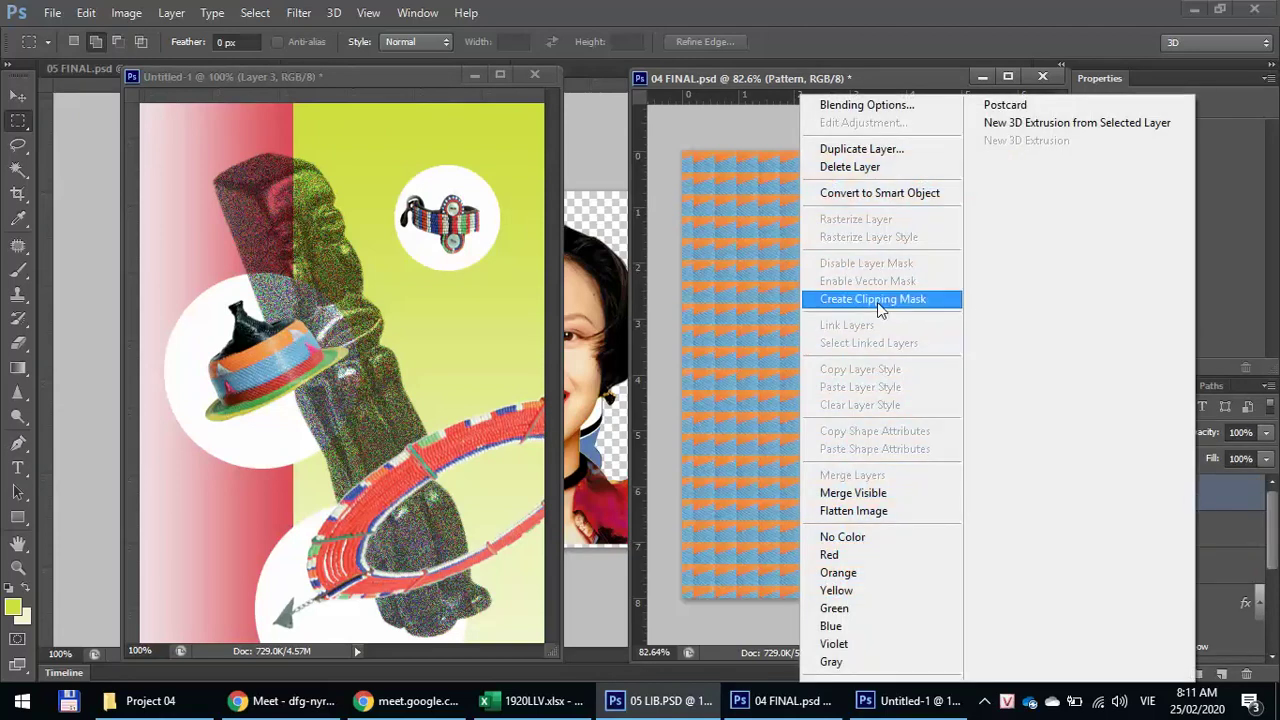
click(877, 303)
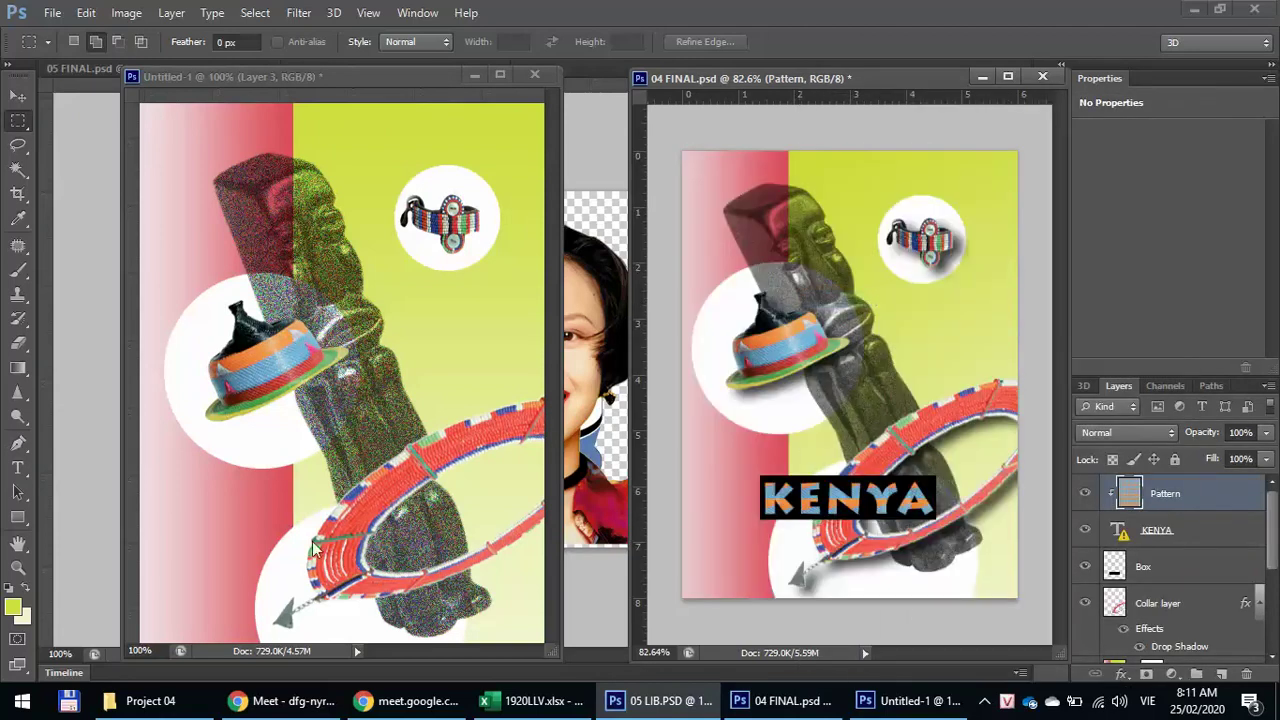
- Add the horizontal text KENYA below the hat in Untitled-1
click(17, 467)
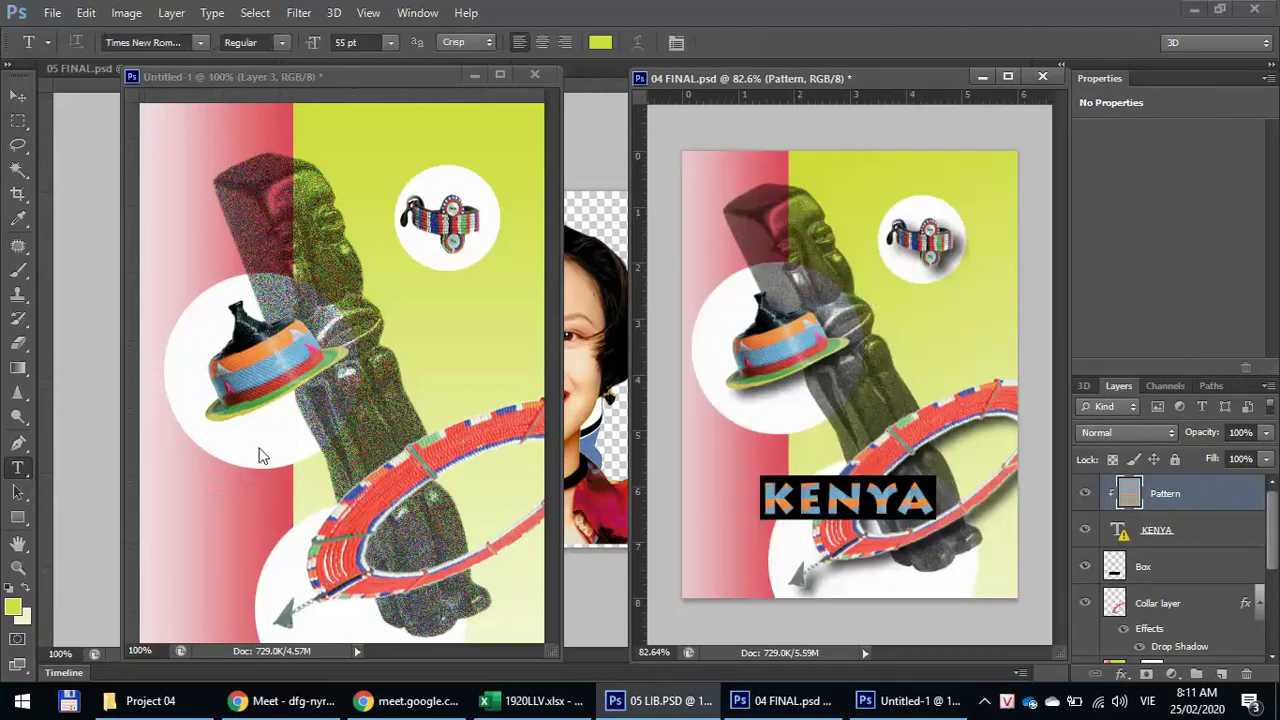
click(245, 521)
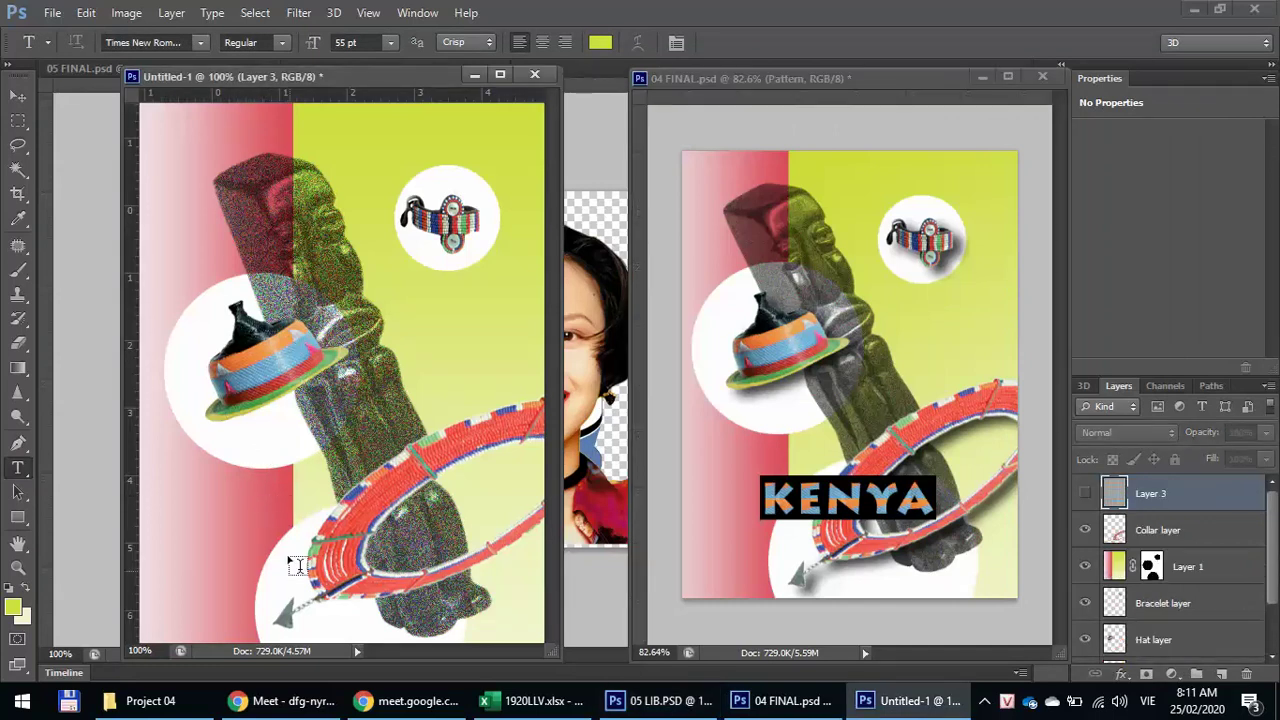
click(247, 486)
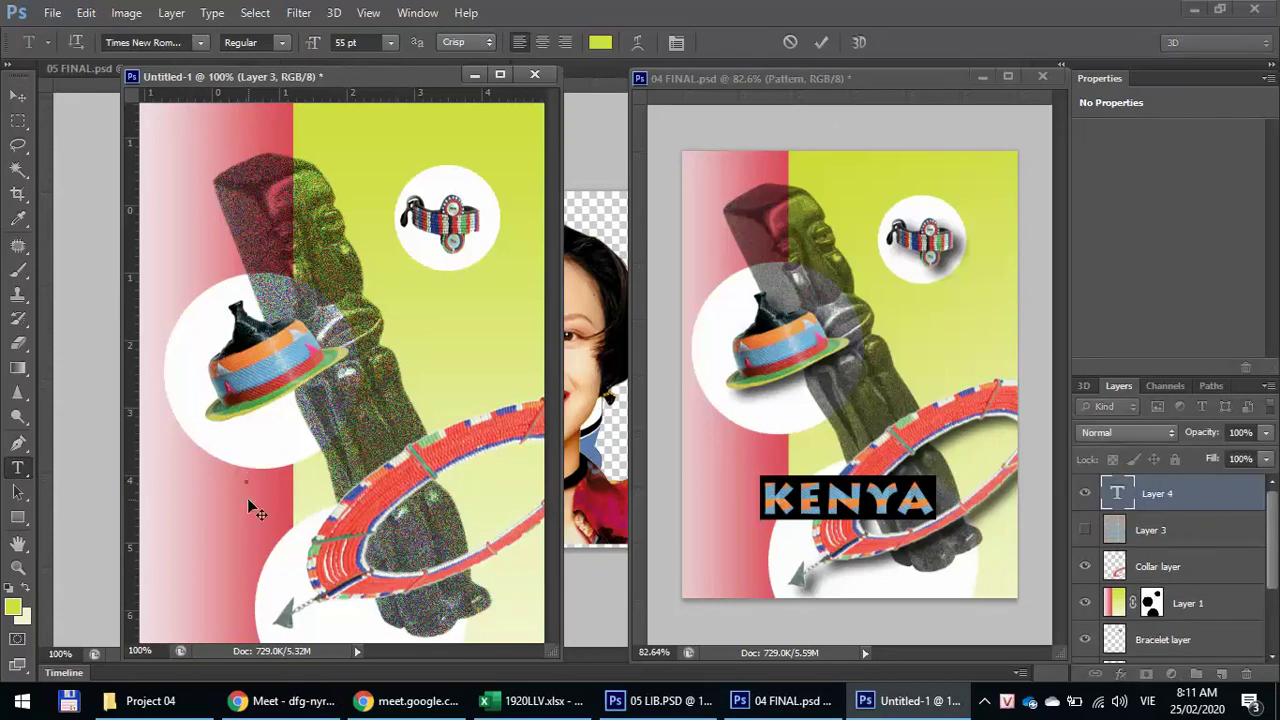
text(KENYA)
- Set the font of the whole KENYA text to VNI-Auchon
key(ctrl+a)
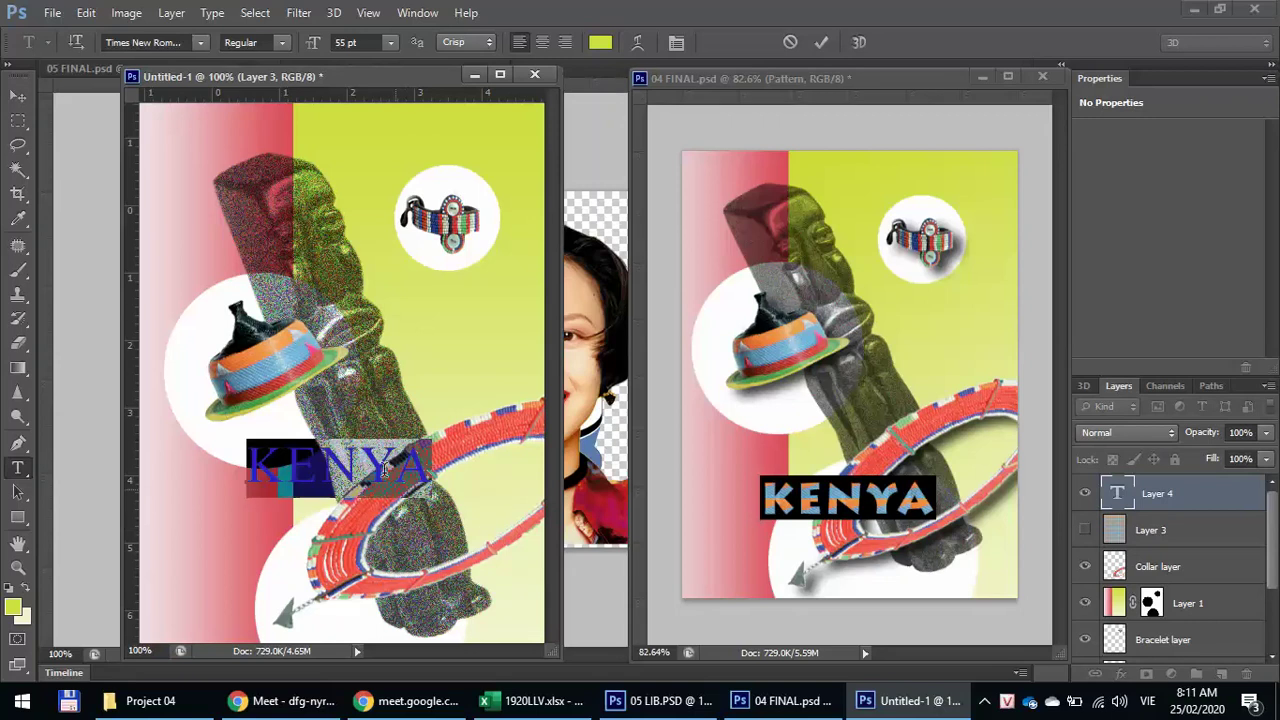
click(200, 44)
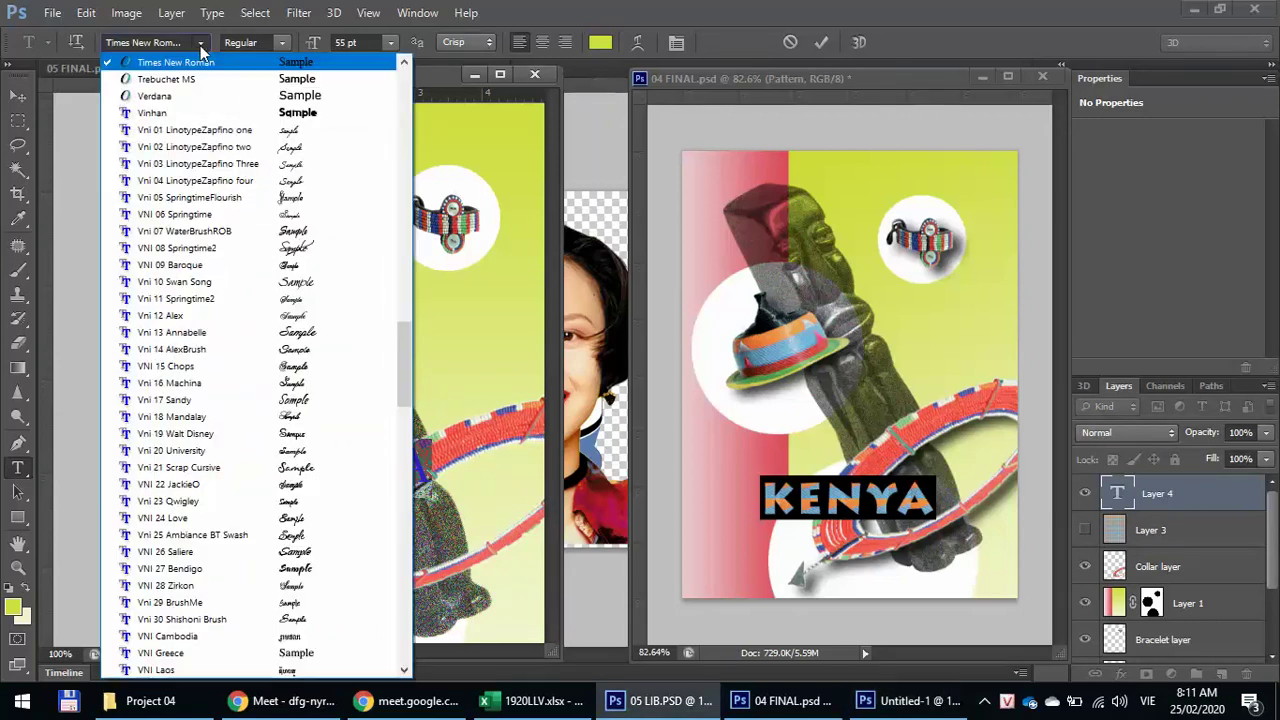
click(162, 115)
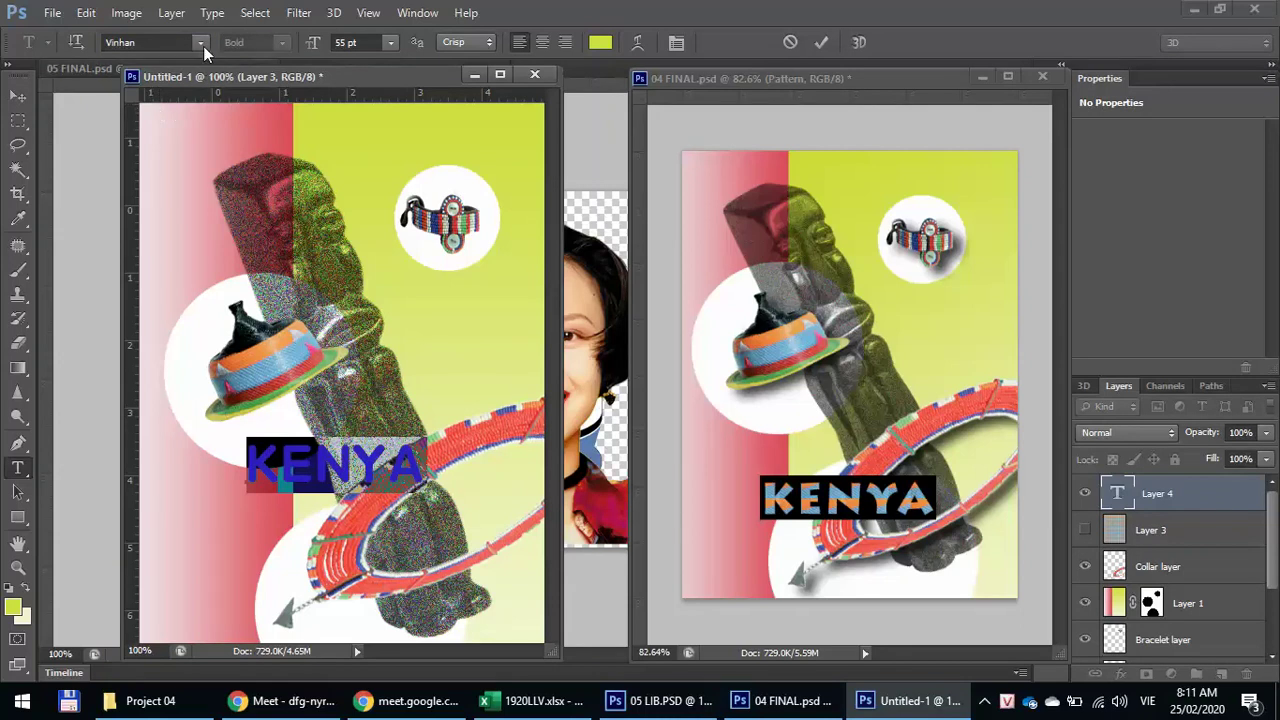
click(205, 44)
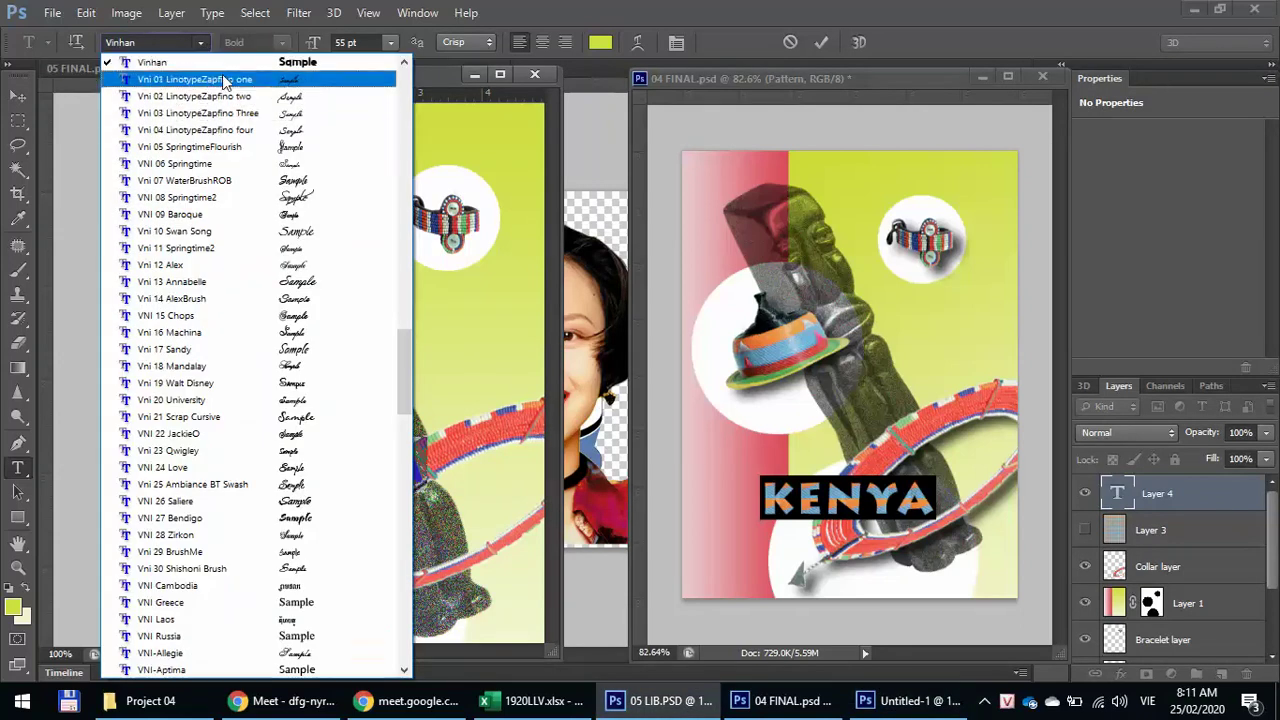
scroll(238, 535, down, 2)
scroll(238, 535, down, 3)
click(229, 448)
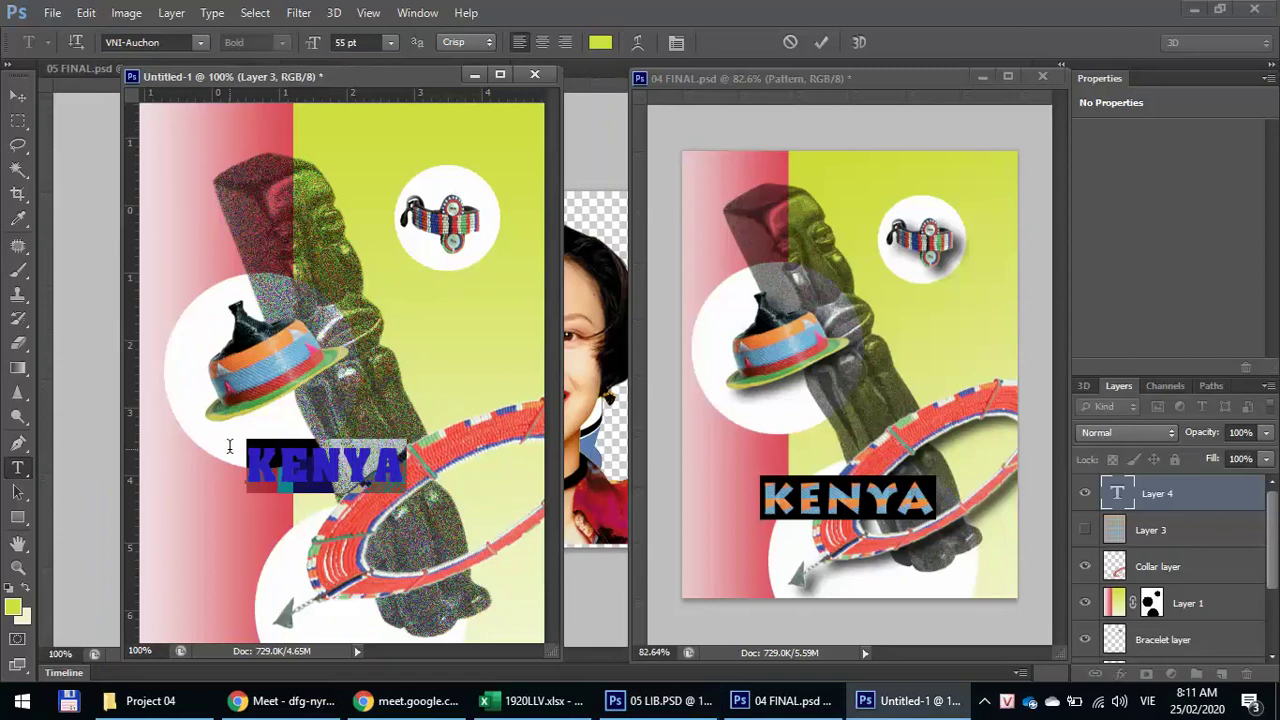
- Enlarge the KENYA title slightly and position it below the hat, overlapping the upper edge of the collar
click(18, 95)
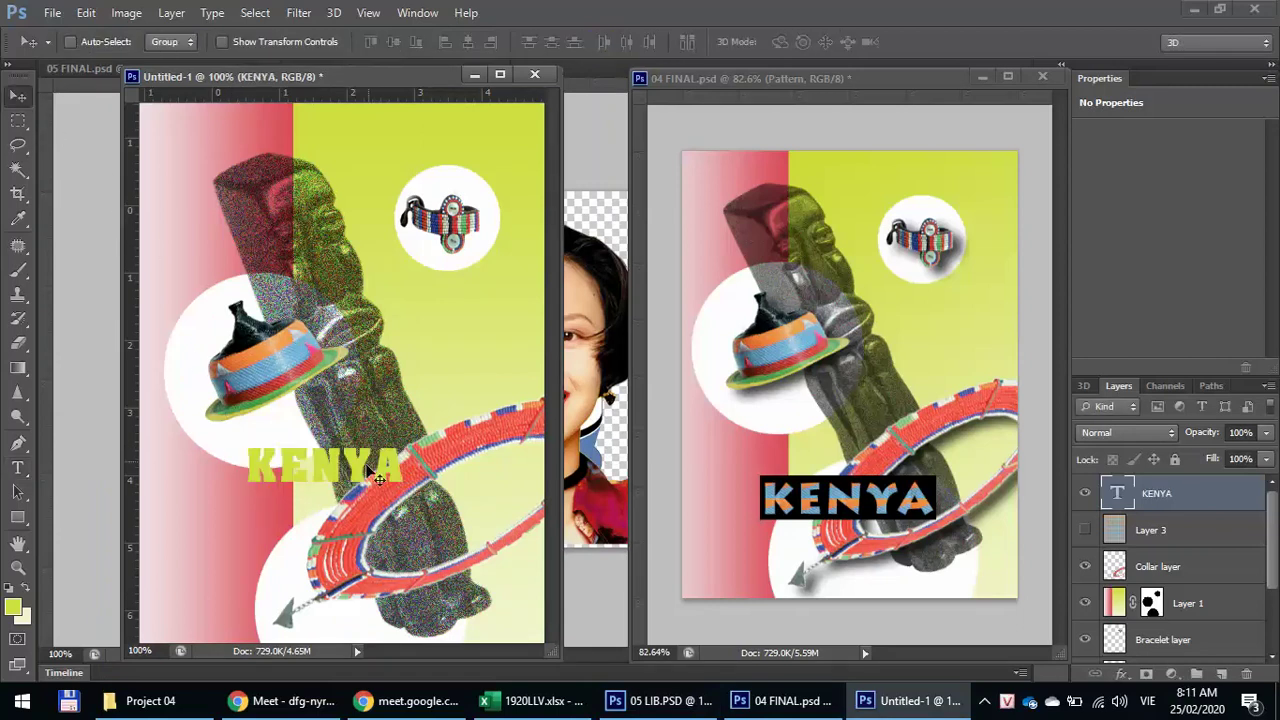
drag(336, 467, 360, 481)
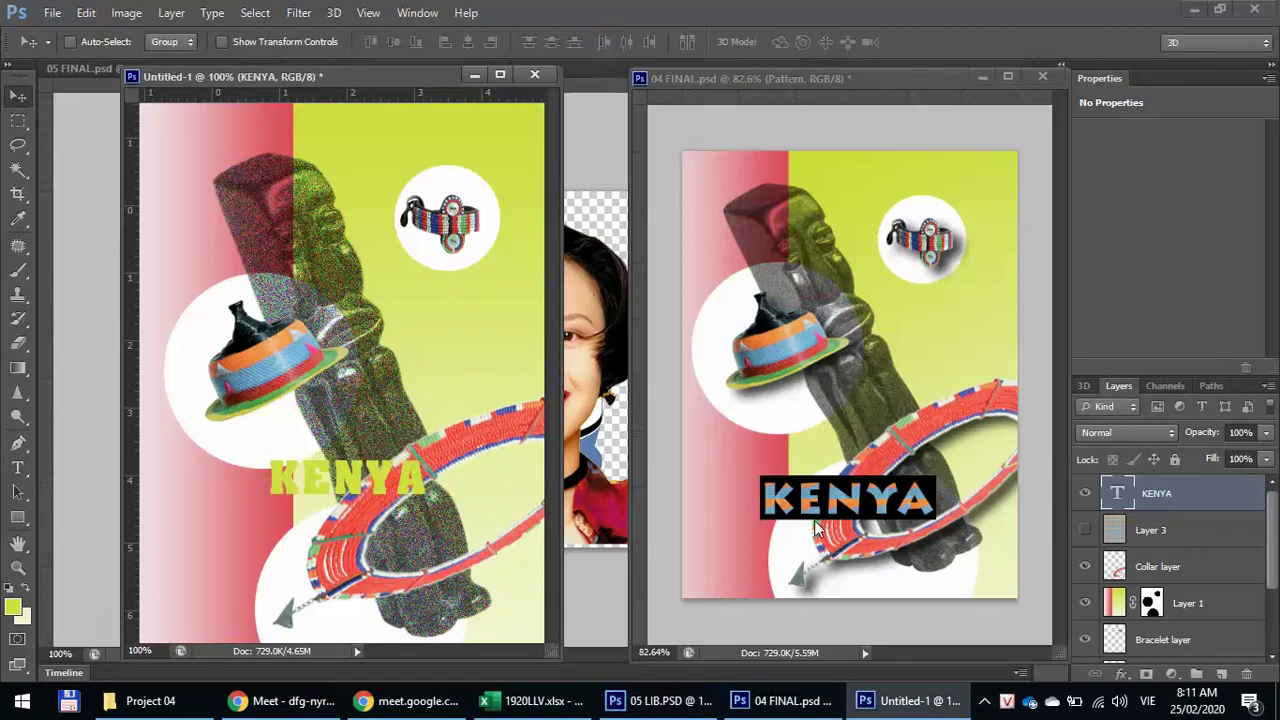
key(ctrl+t)
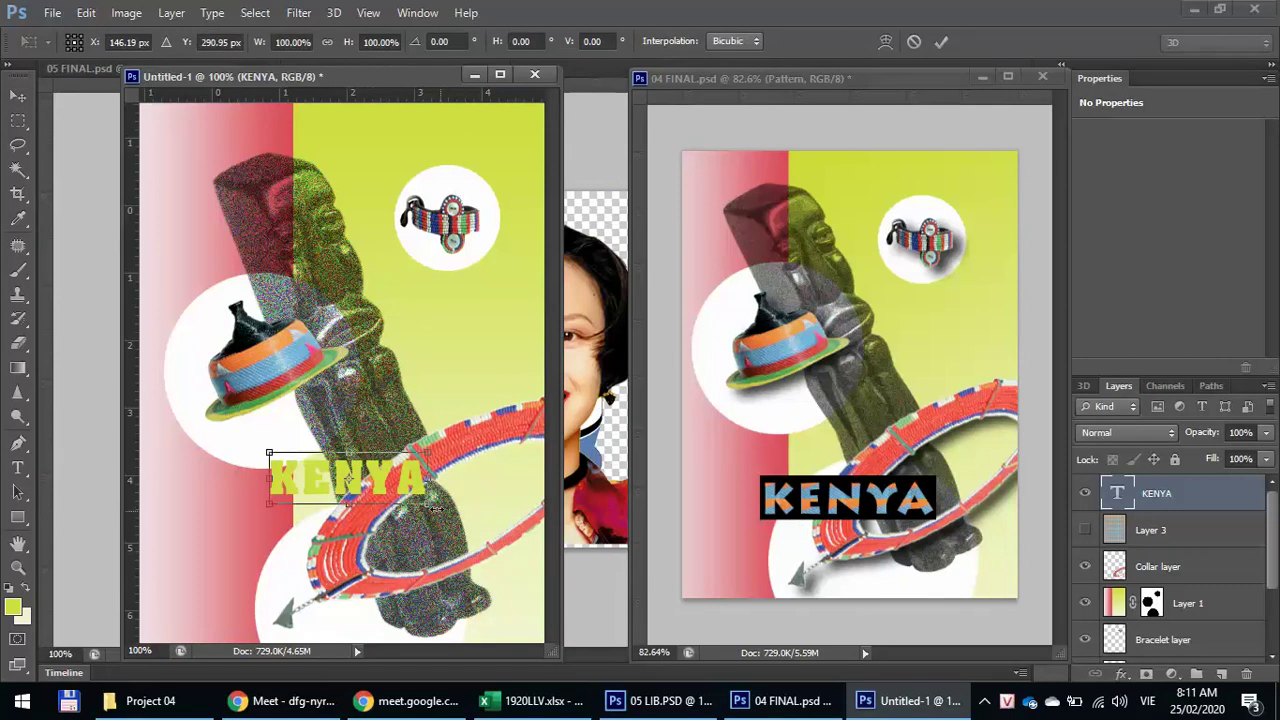
drag(434, 509, 463, 517)
key(Return)
drag(437, 494, 422, 486)
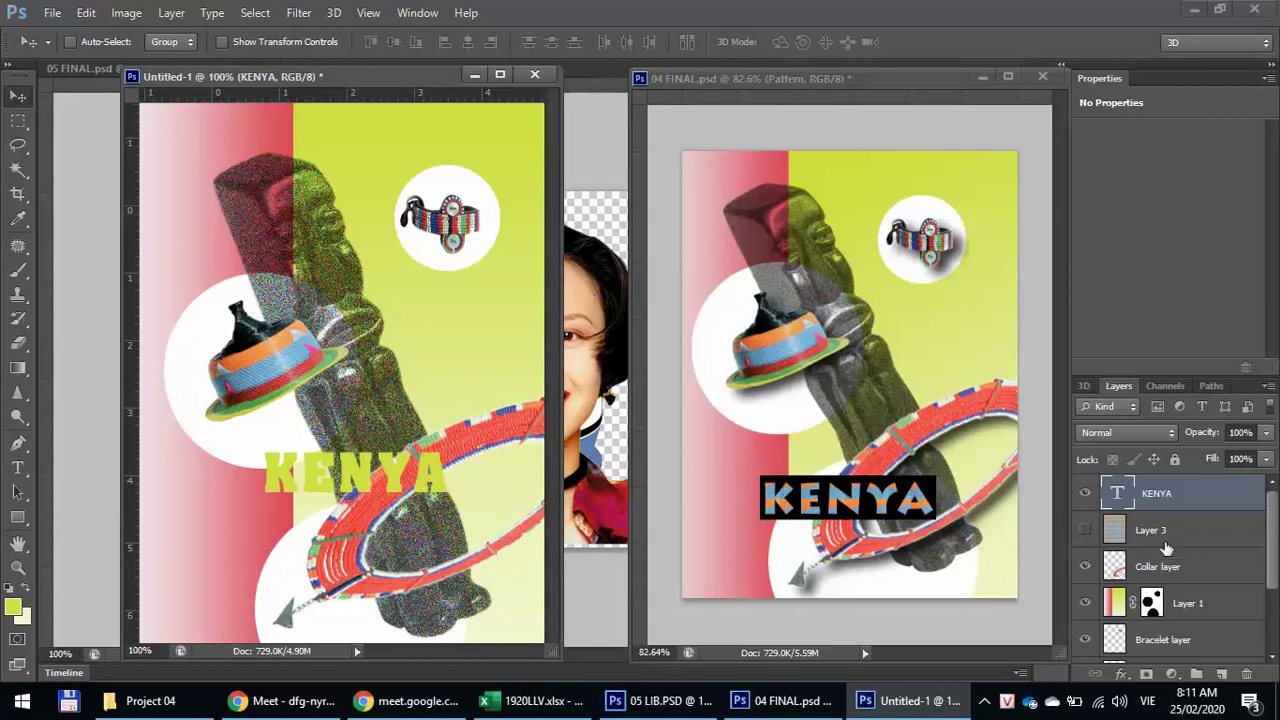
- Show the pattern-filled layer and move the KENYA text layer directly beneath it
click(1085, 531)
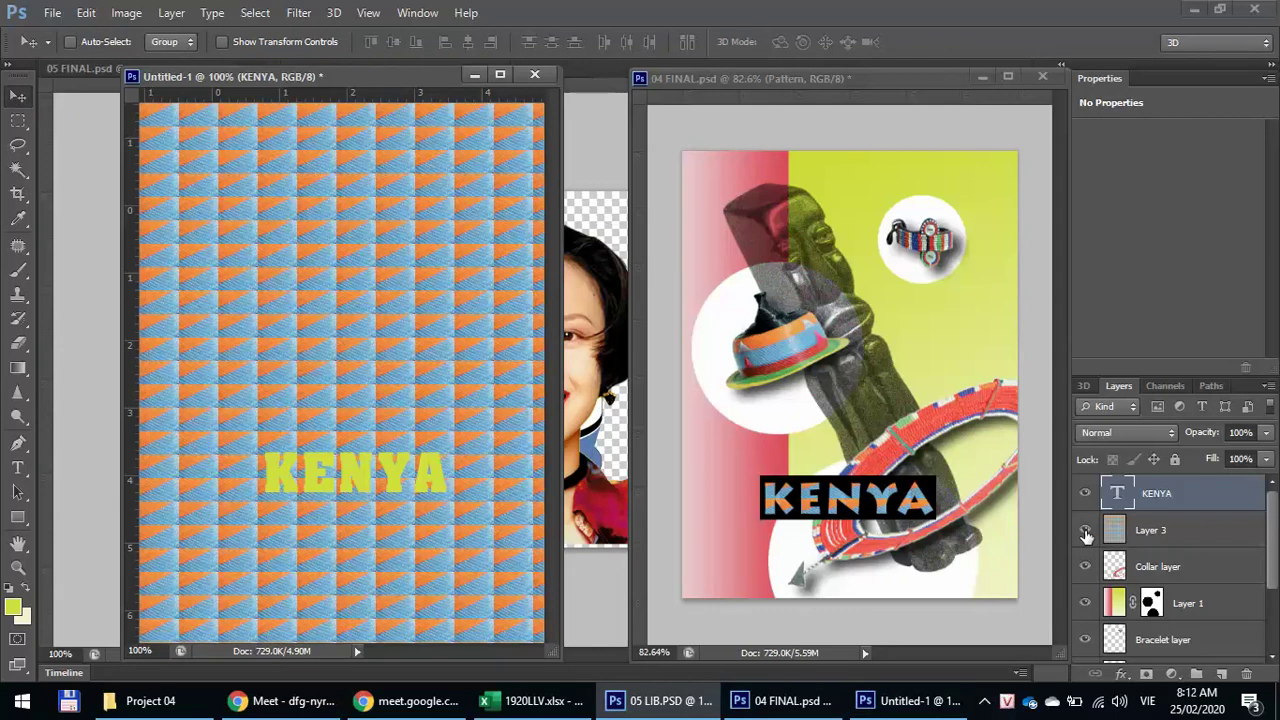
click(1205, 540)
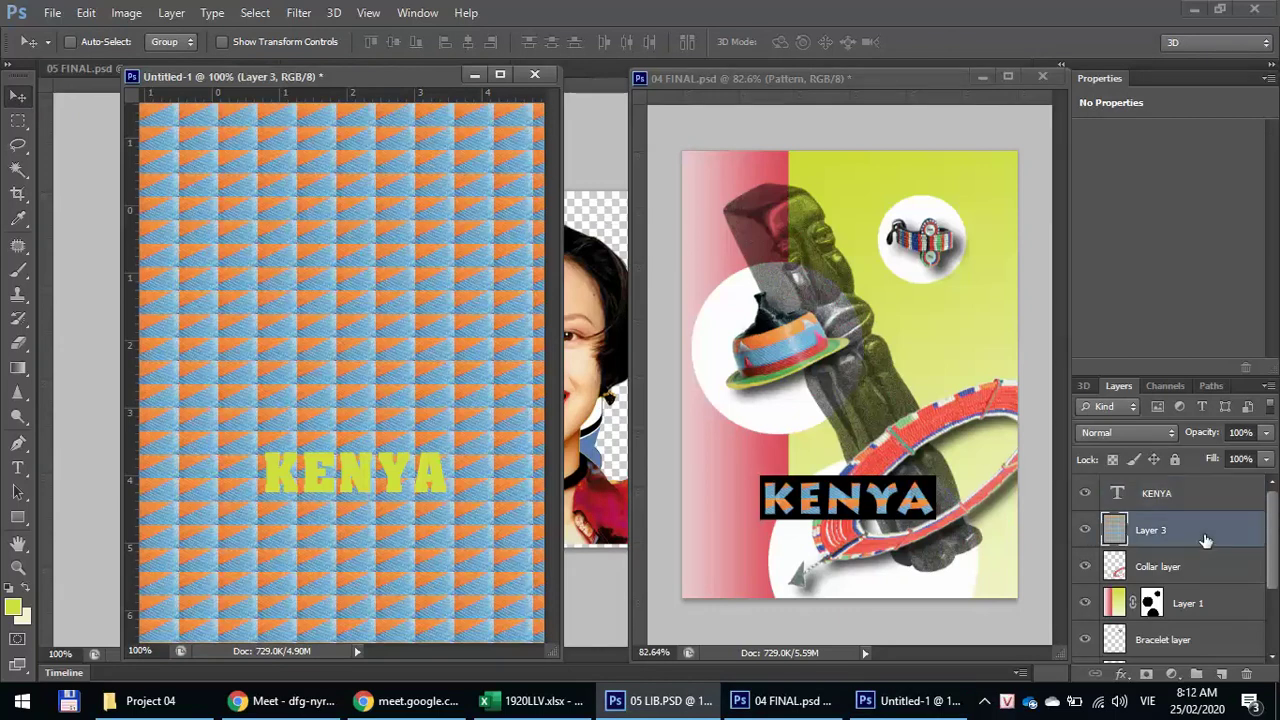
click(1200, 493)
drag(1200, 492, 1203, 550)
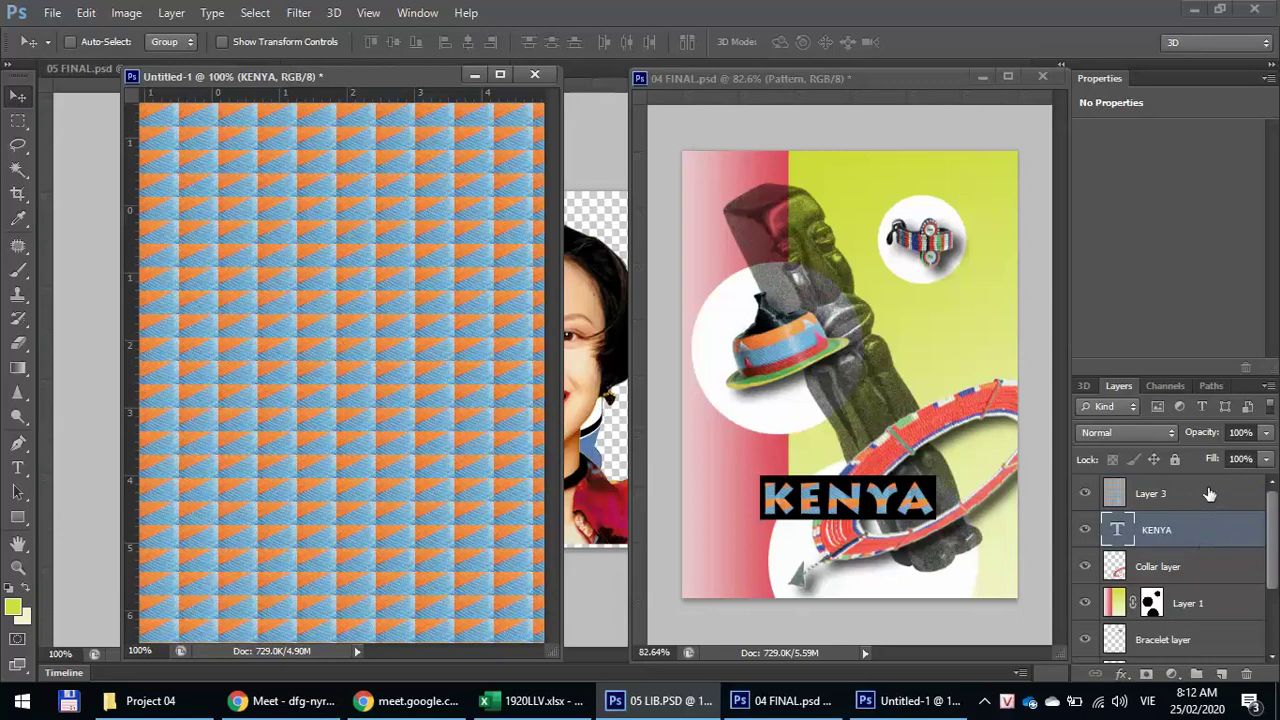
- Clip the pattern-filled layer to the KENYA text with a clipping mask
click(1208, 496)
right_click(1207, 491)
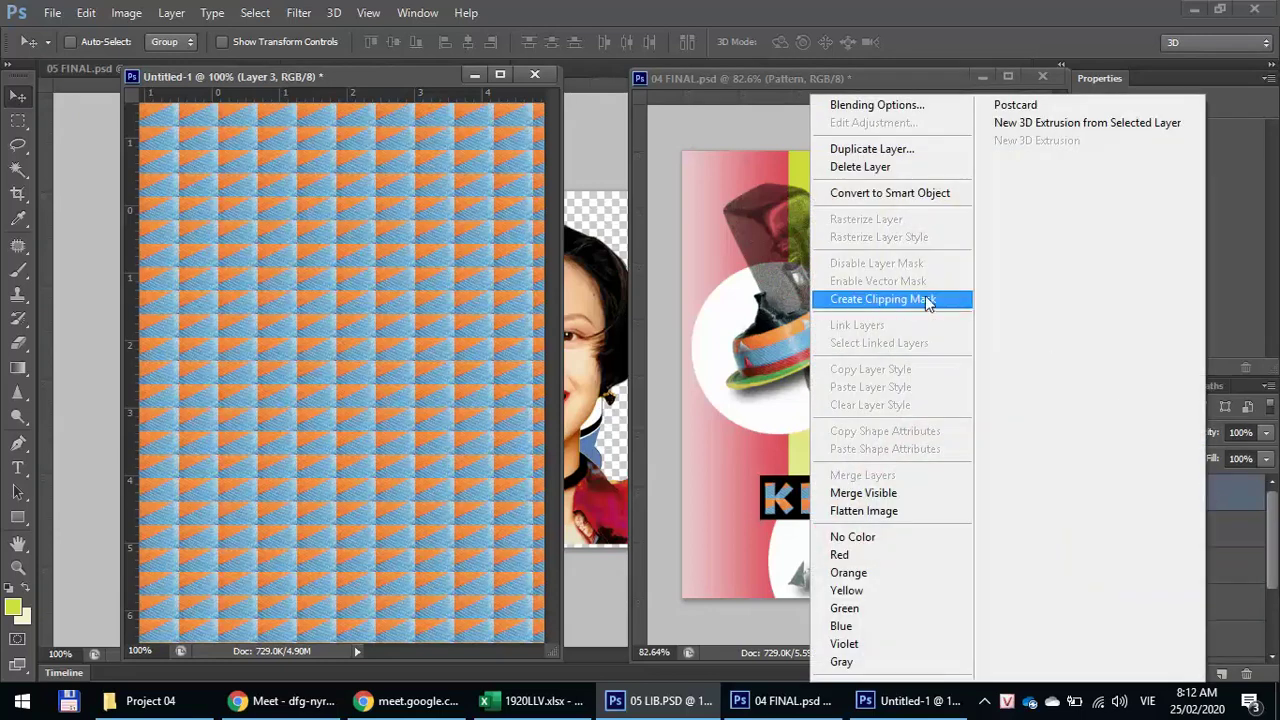
click(949, 303)
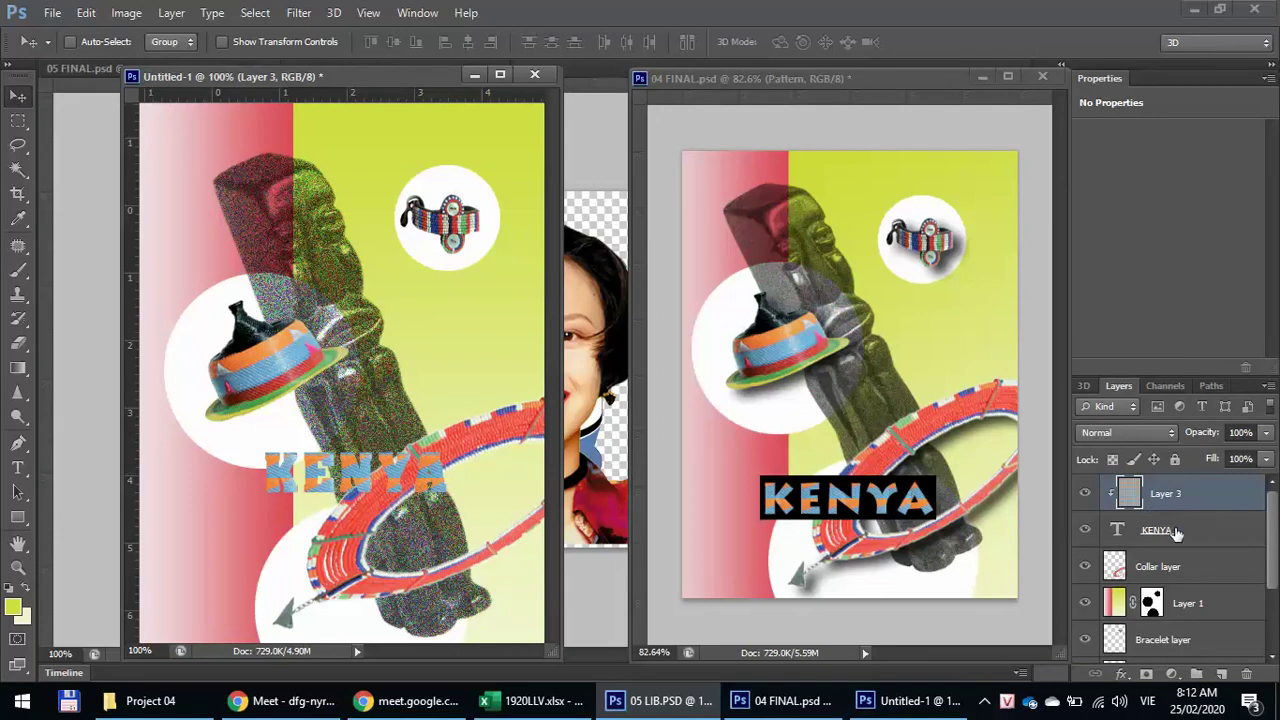
- Release the clipping mask from the pattern-filled layer in Untitled-1
click(1222, 536)
click(1217, 503)
right_click(1199, 492)
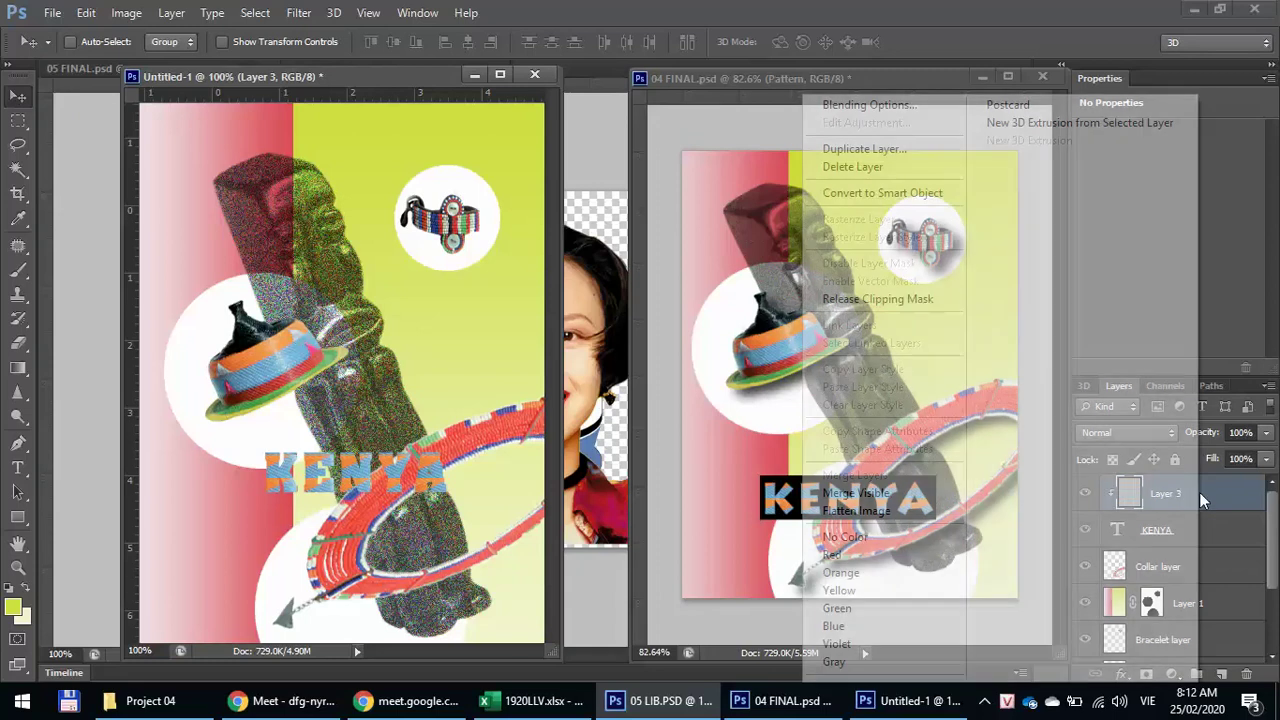
click(917, 300)
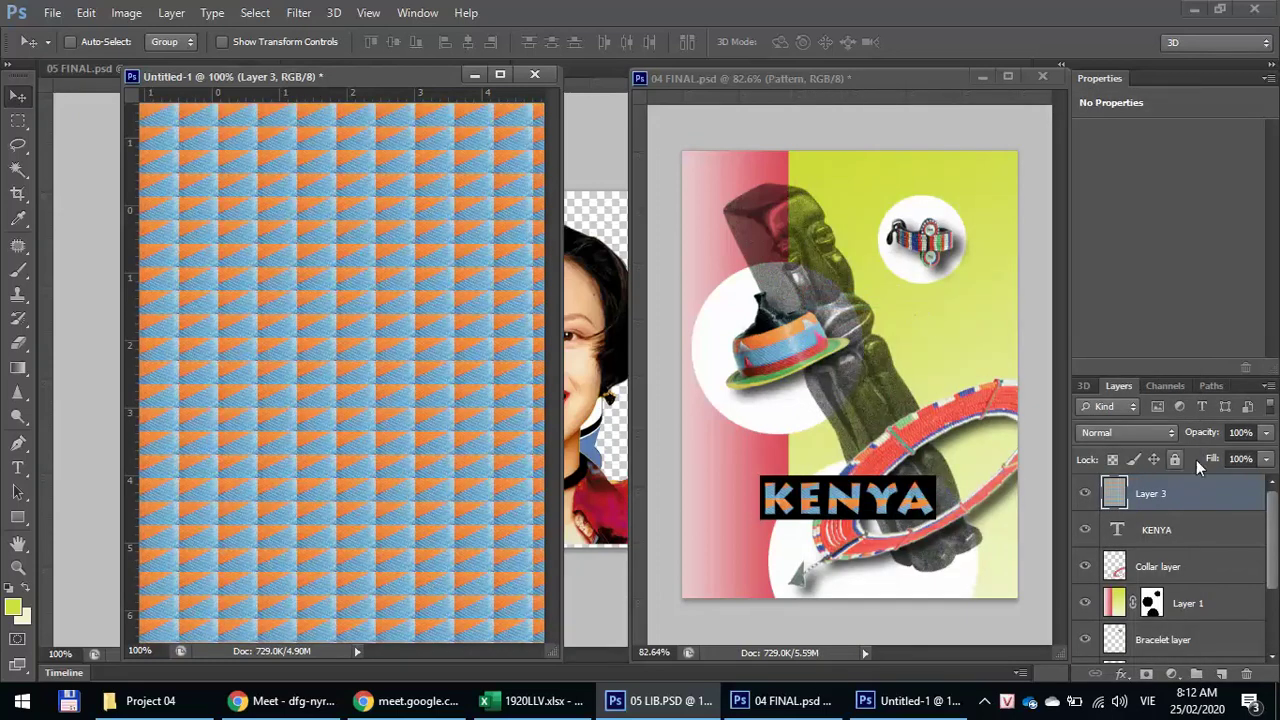
- Load the KENYA lettering as a selection and turn it into a layer mask on the pattern-filled layer
click(1157, 545)
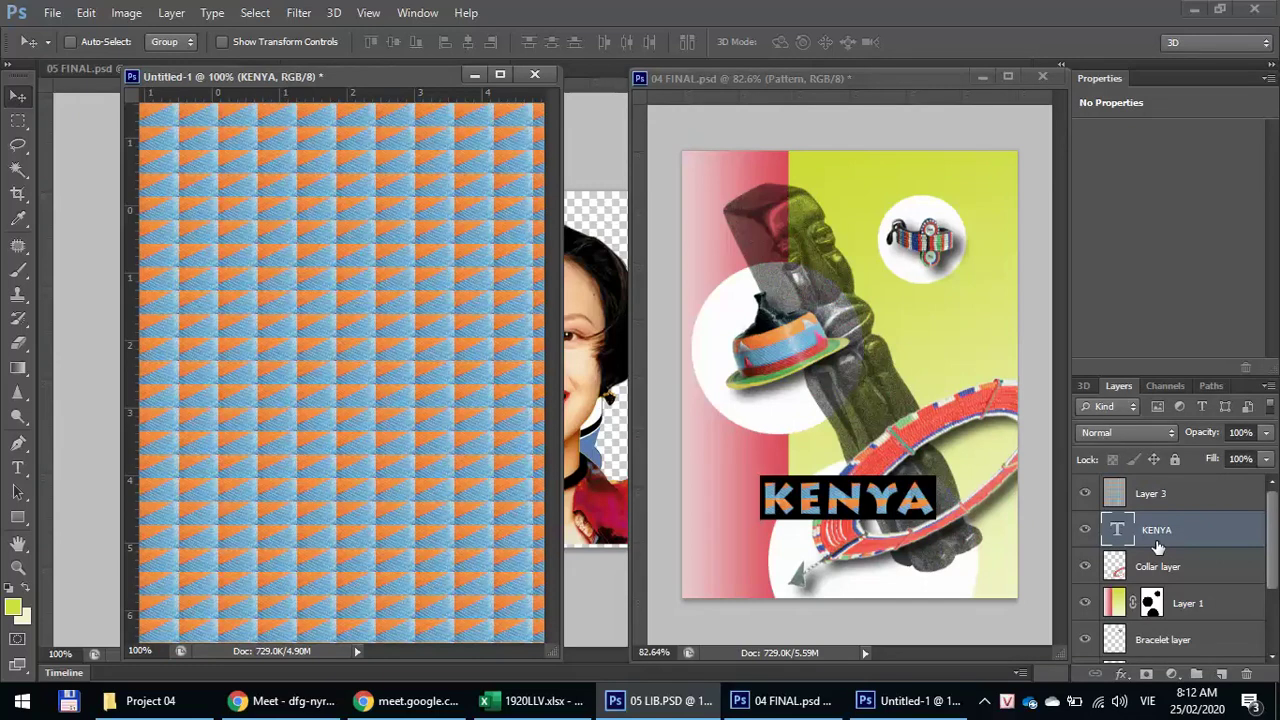
ctrl+click(1119, 537)
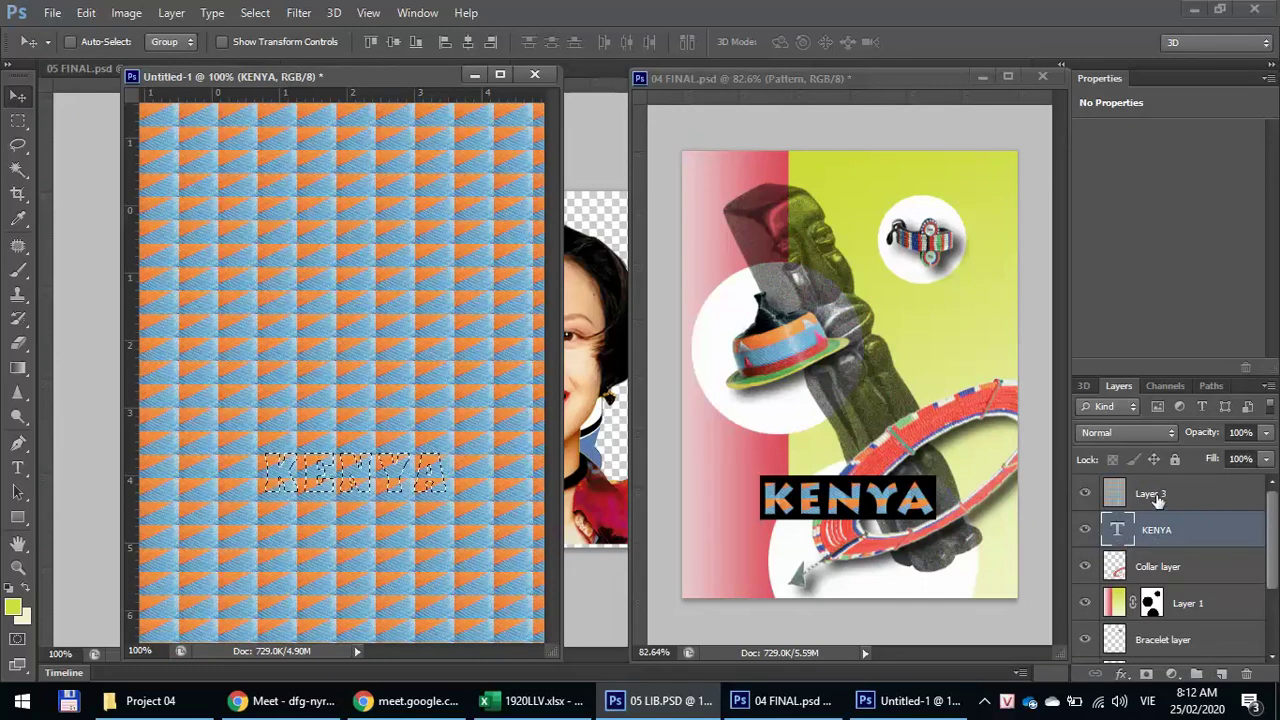
click(1157, 496)
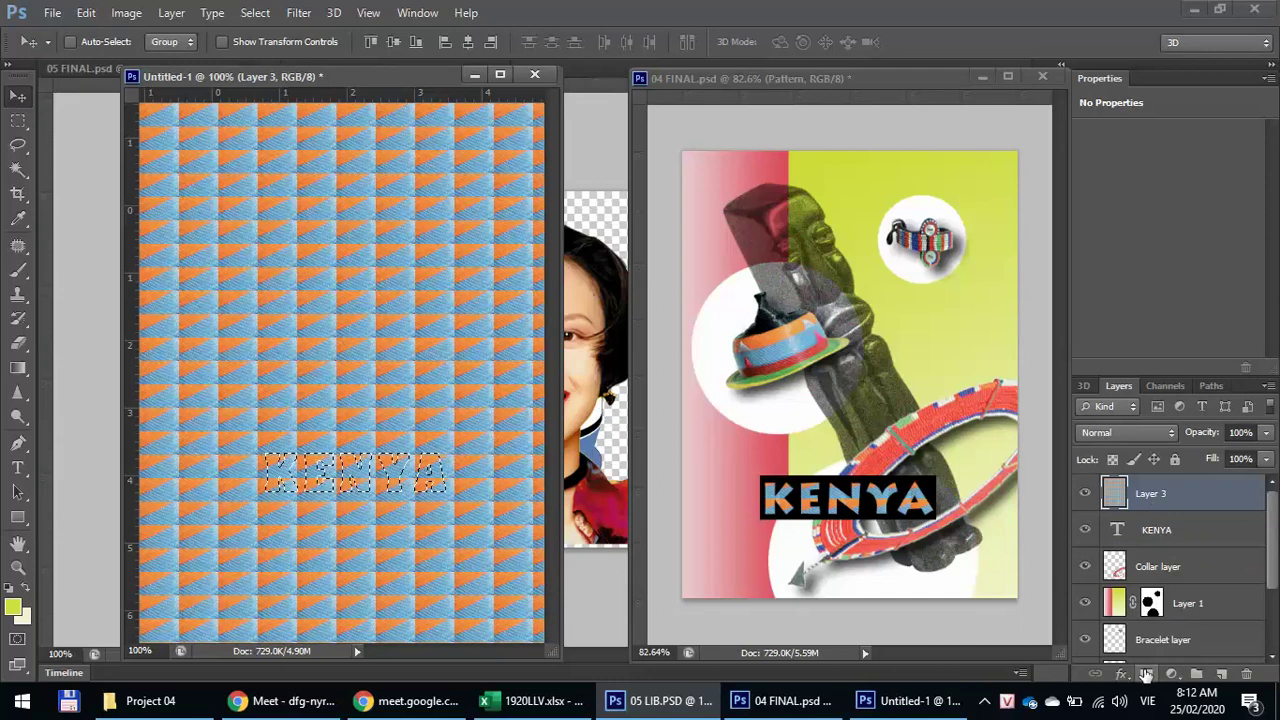
click(1146, 676)
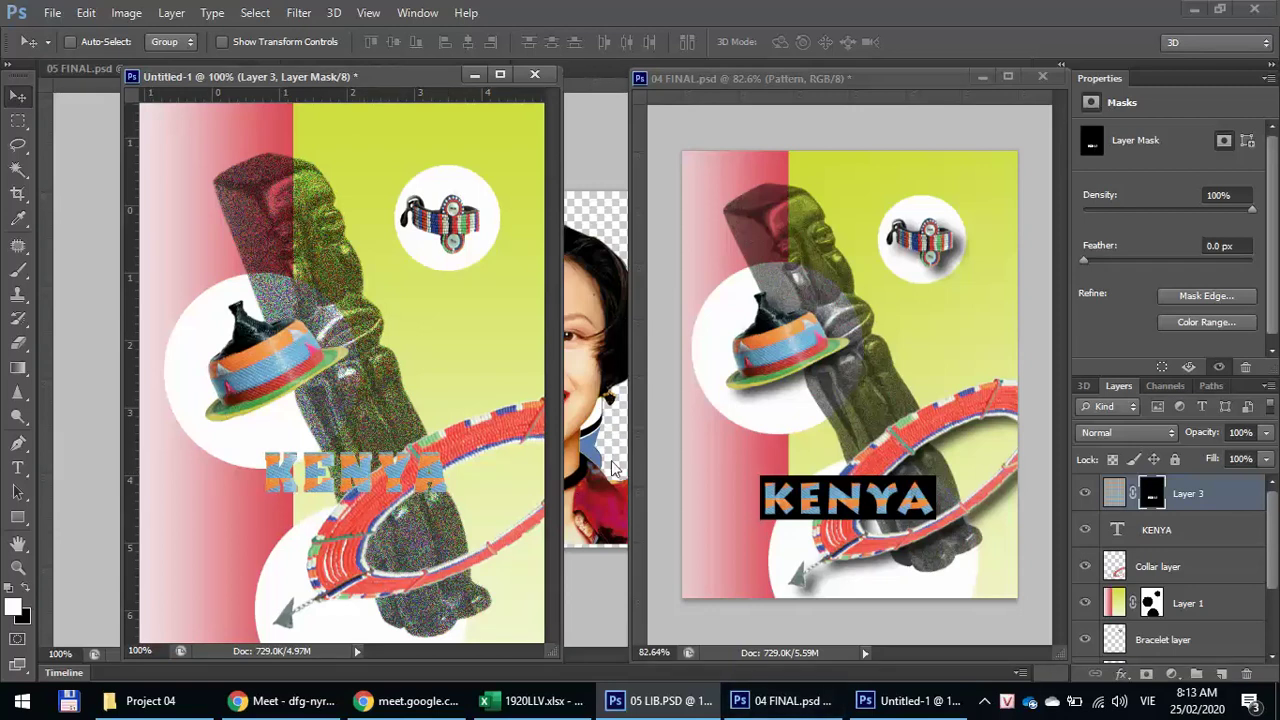
- Hide the pattern-filled layer and replace the KENYA title text with ICH
click(1150, 535)
double_click(1149, 532)
click(1116, 537)
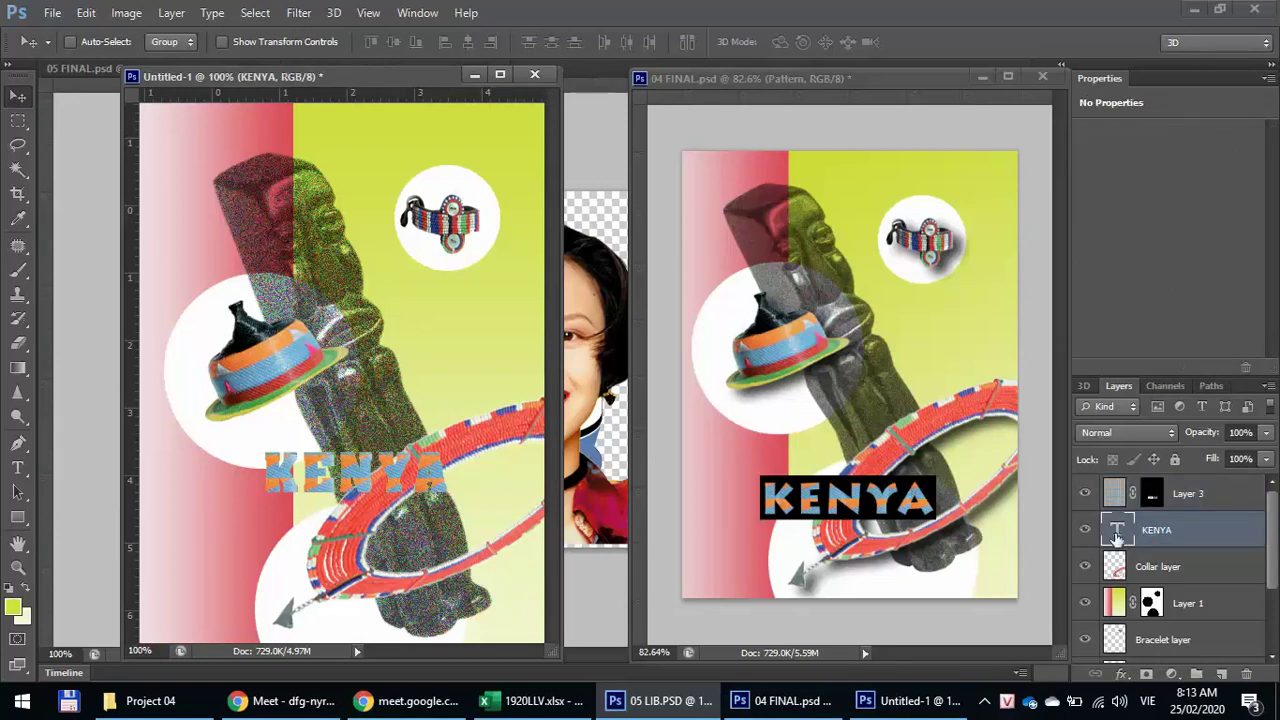
click(1085, 493)
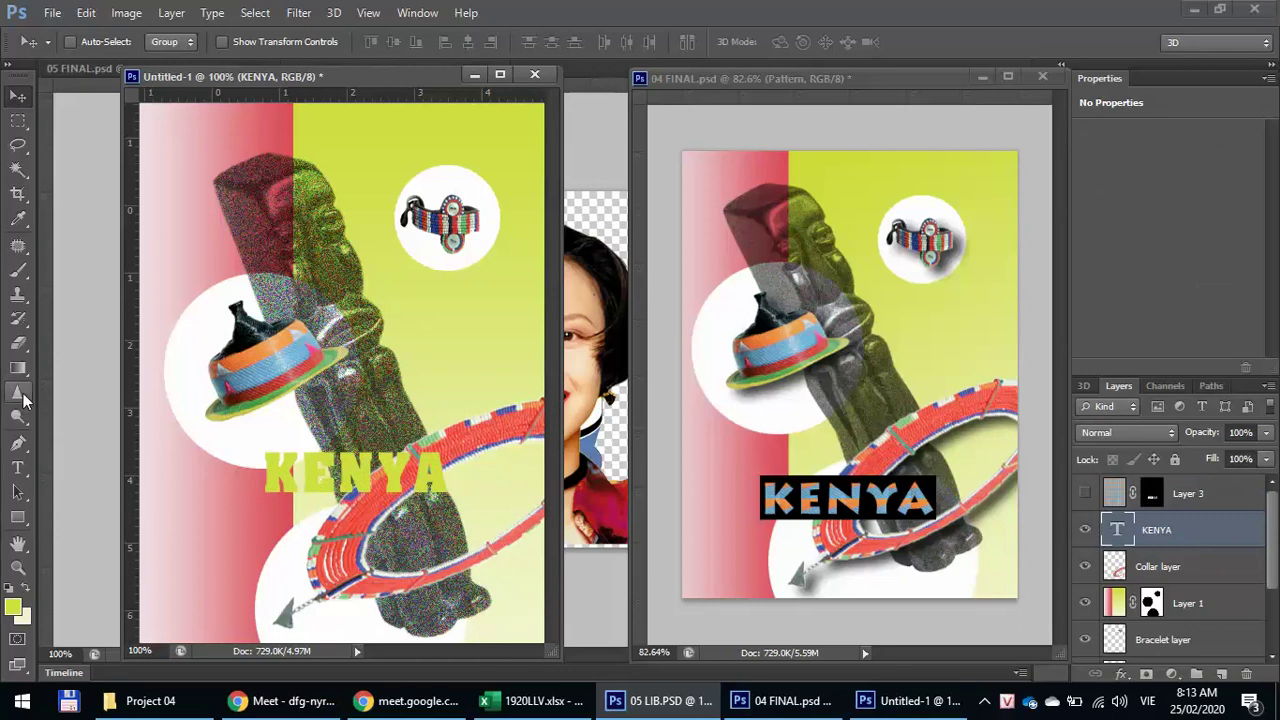
click(18, 468)
click(441, 490)
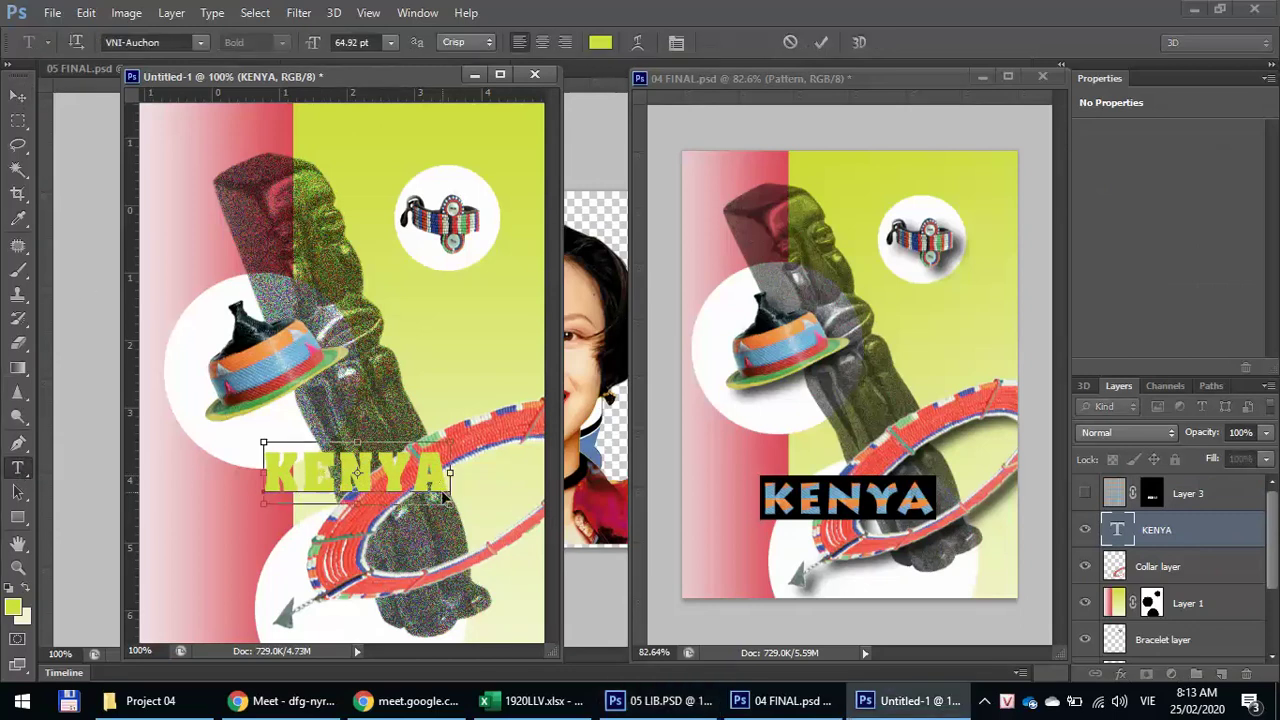
double_click(441, 490)
text(ich)
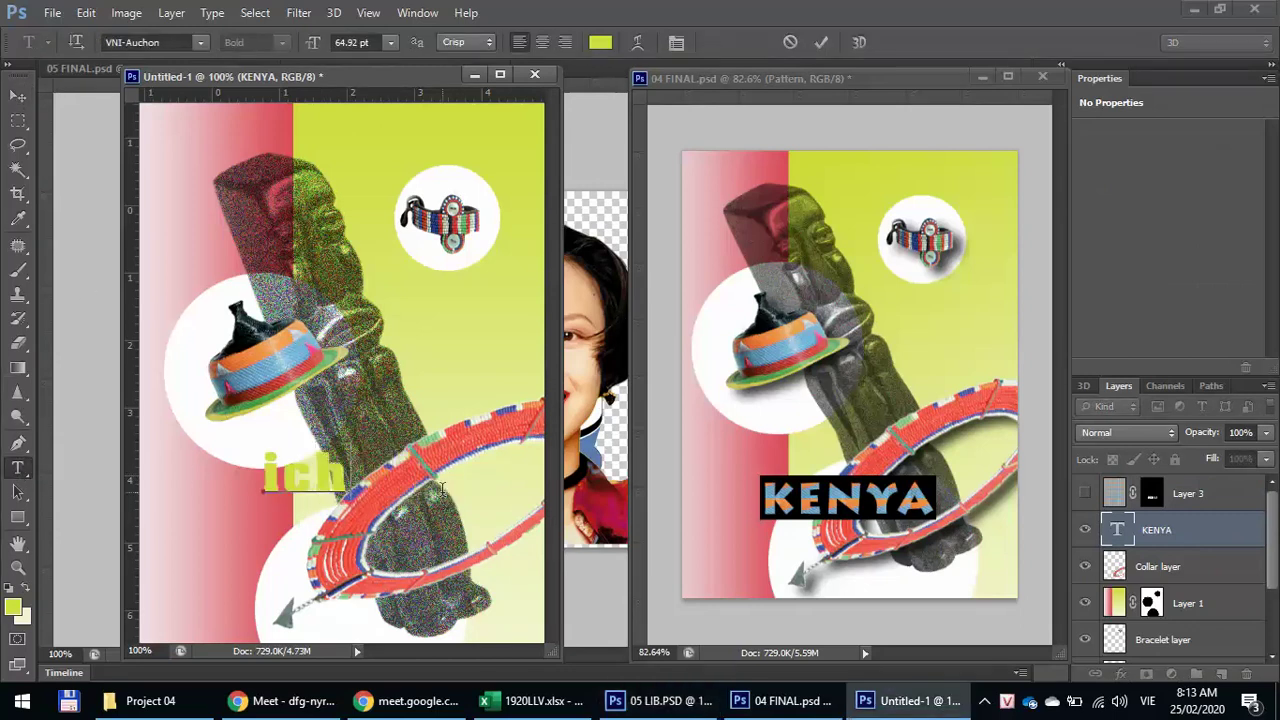
key(BackSpace)
key(BackSpace)
key(BackSpace)
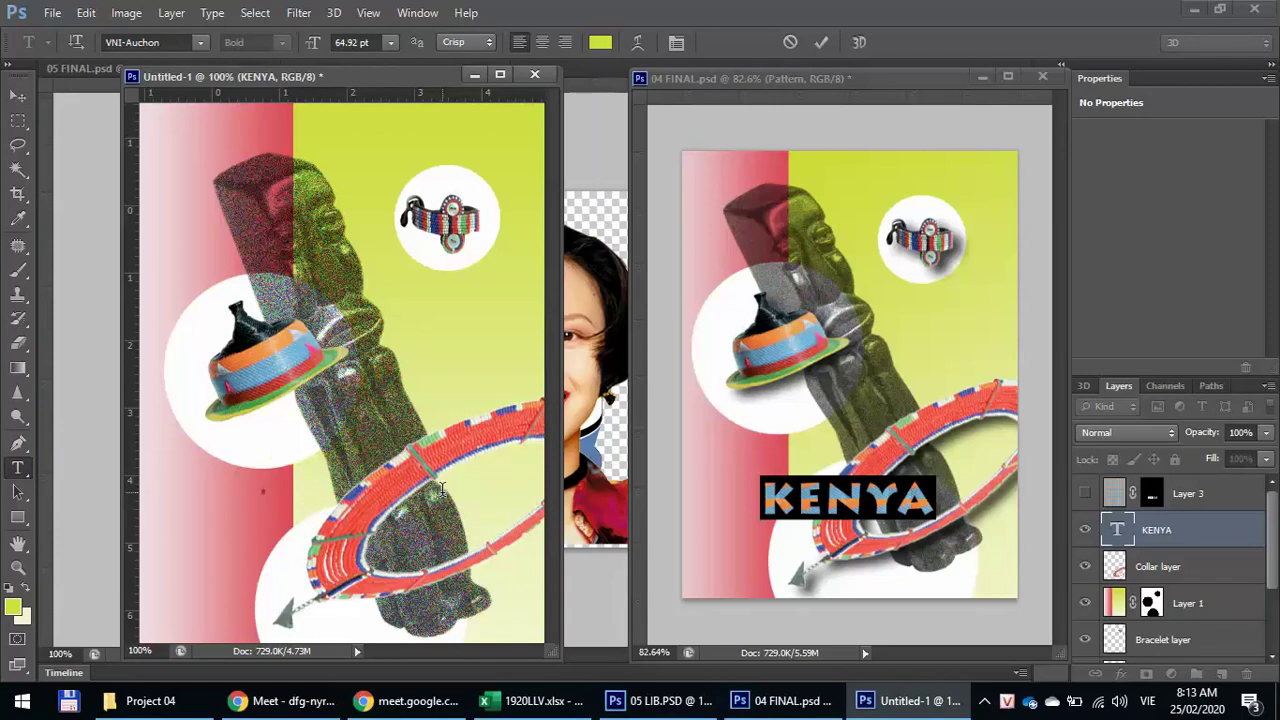
text(ICH)
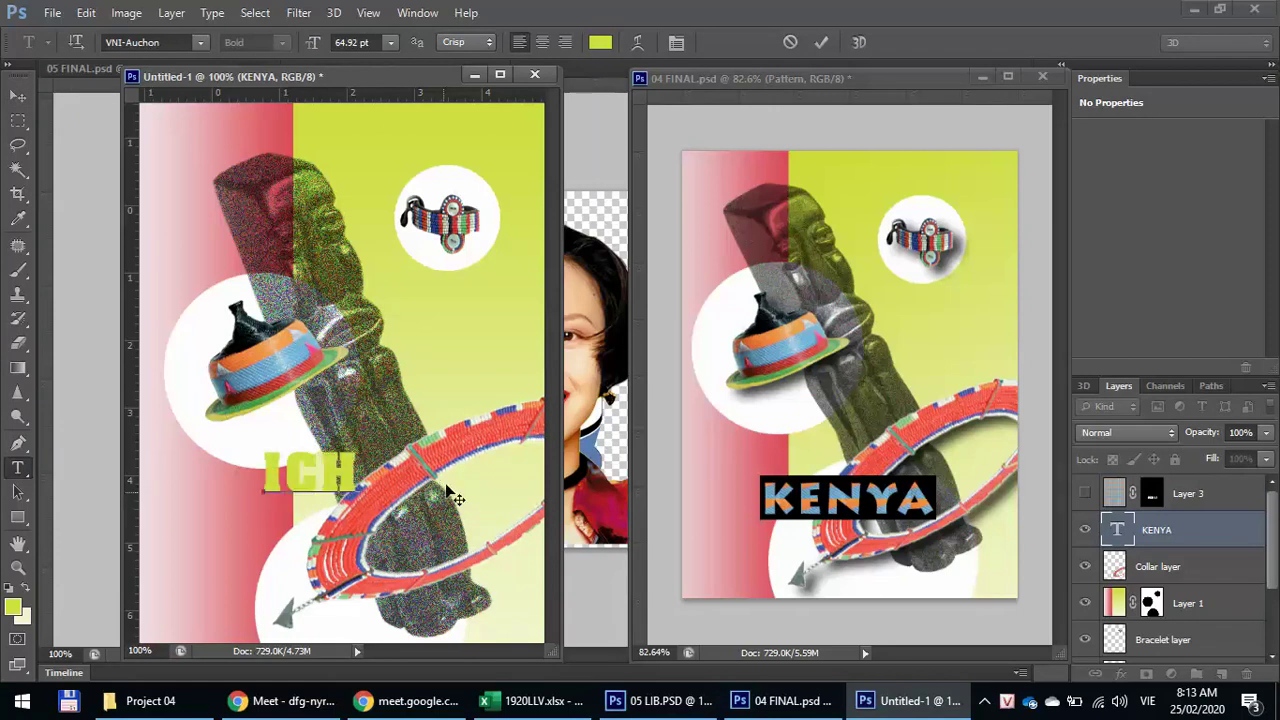
click(16, 99)
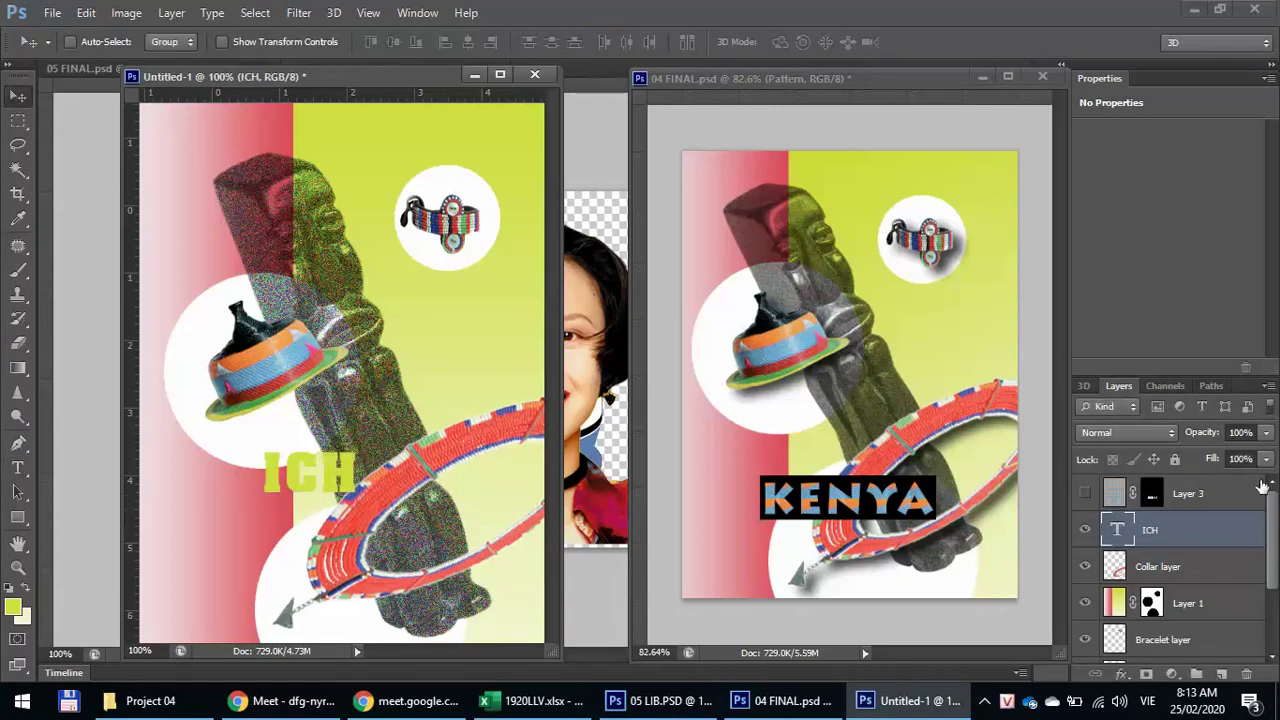
- Load the ICH lettering as a selection, show the pattern-filled layer again and target its layer mask
drag(1124, 532, 1127, 535)
ctrl+click(1127, 535)
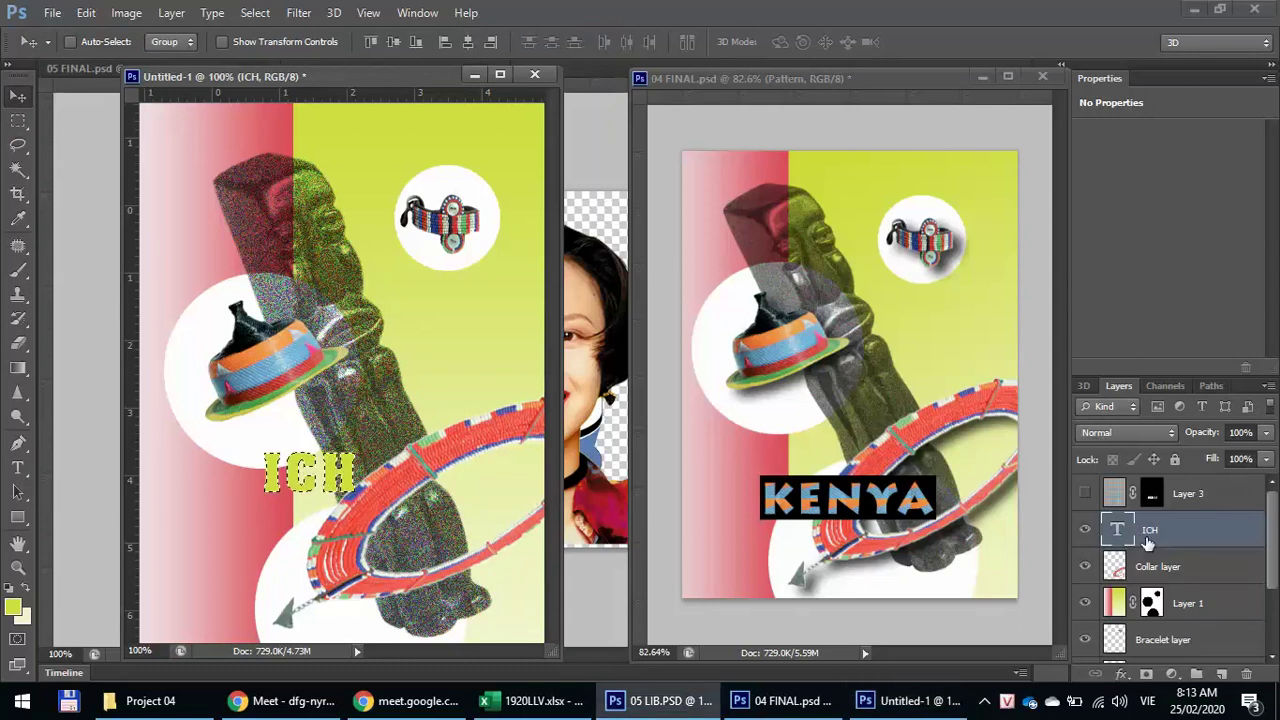
click(1085, 493)
click(1155, 497)
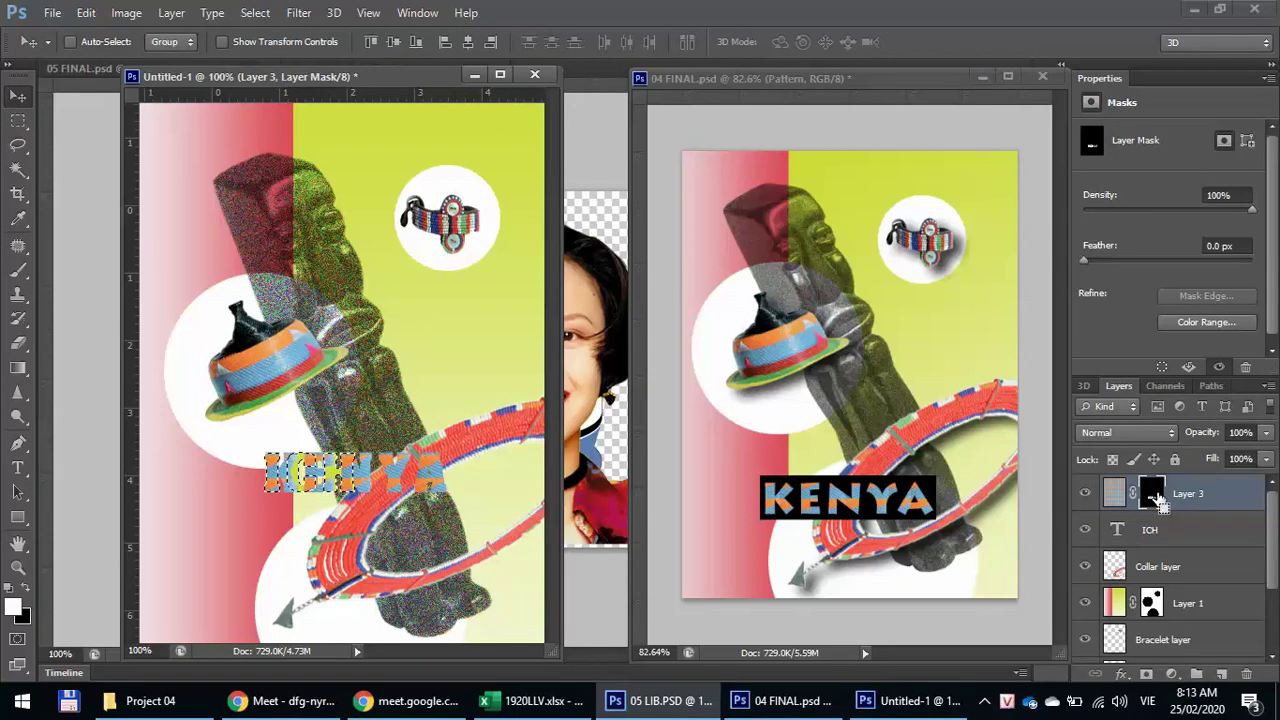
- Undo the ICH text change and the pattern layer's mask, back to the KENYA selection
key(alt+bracketleft)
key(ctrl+alt+z)
key(ctrl+alt+z)
key(ctrl+alt+z)
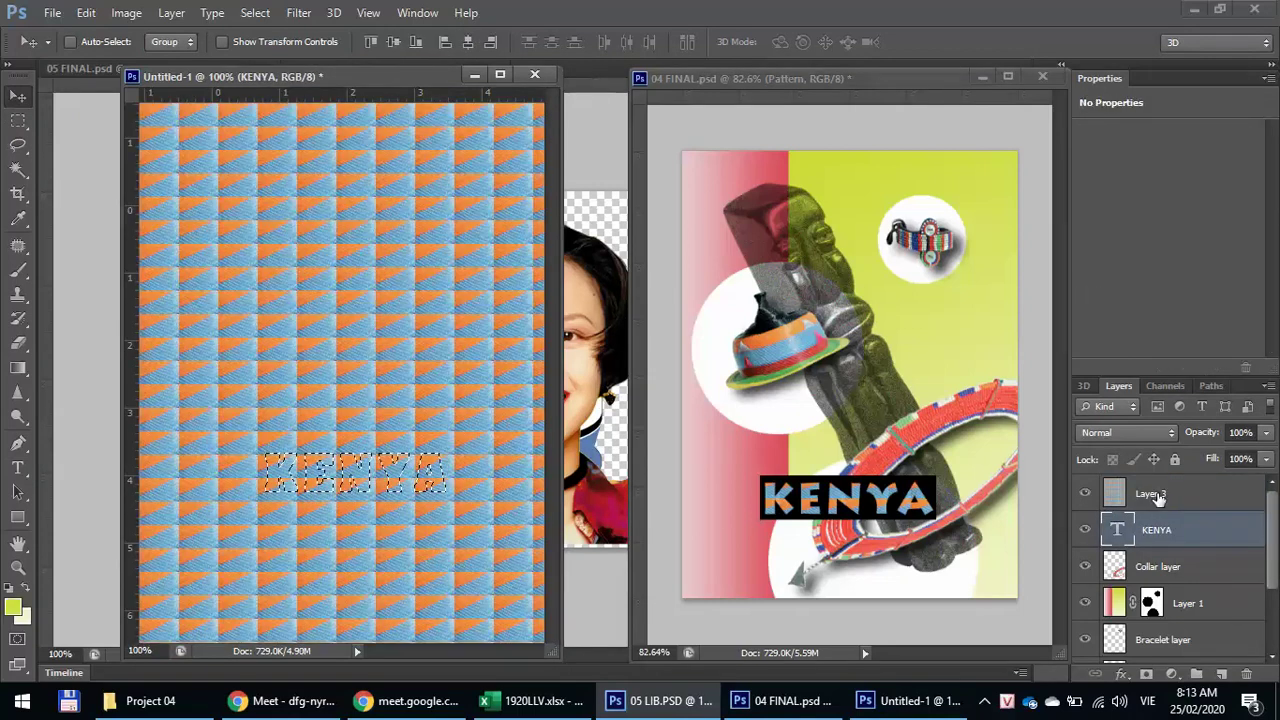
- Create a clipping mask so the pattern-filled layer fills only the KENYA text beneath it
right_click(1223, 498)
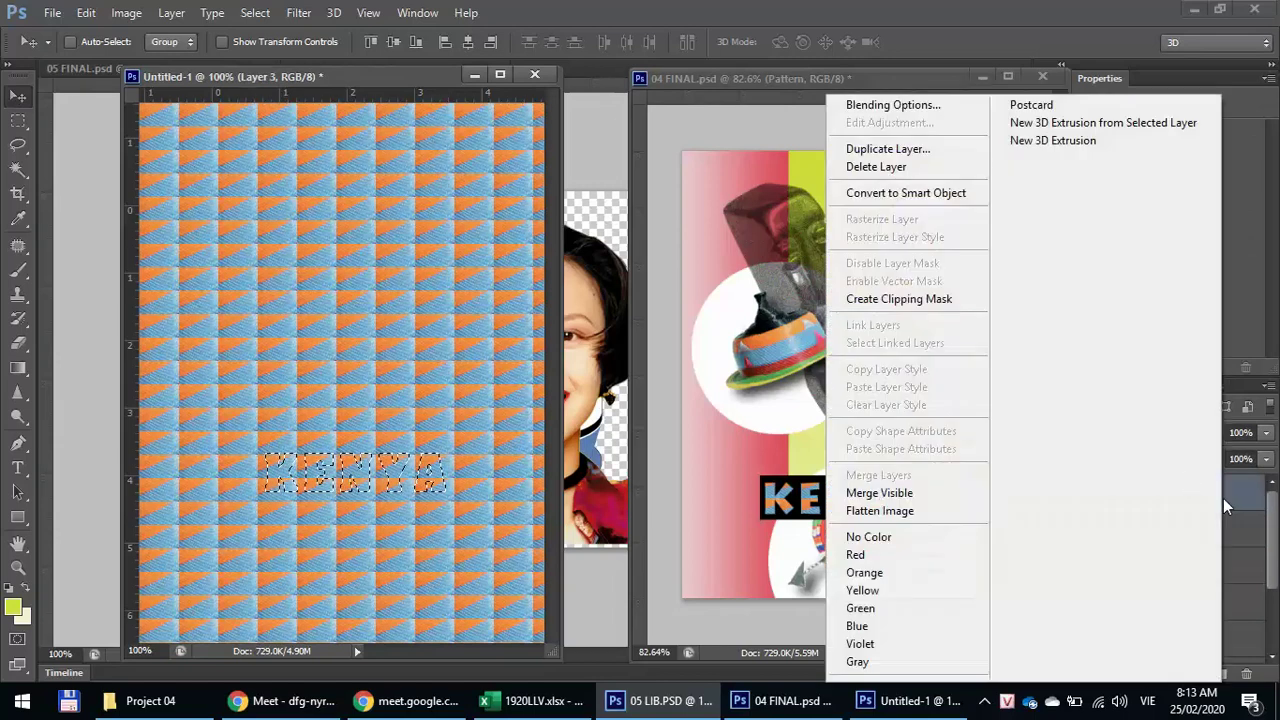
click(904, 300)
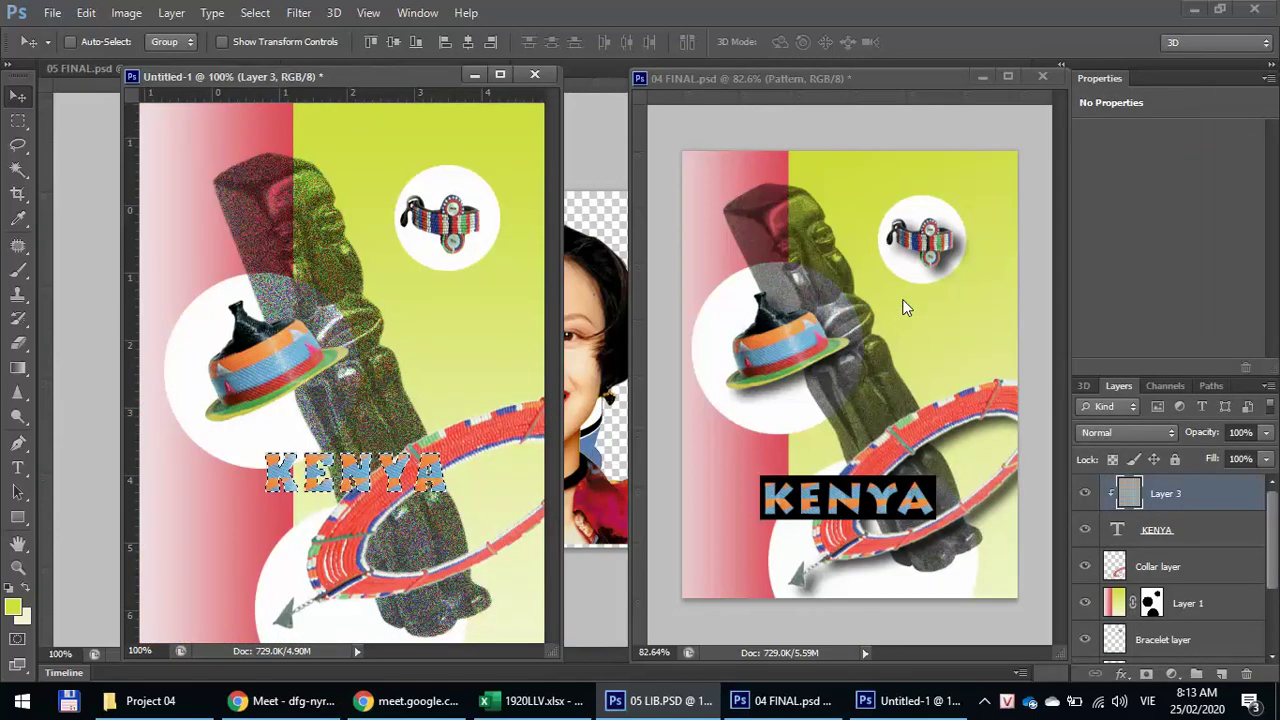
- Change the wording of the clipped, pattern-filled title from KENYA to ICH
click(1158, 540)
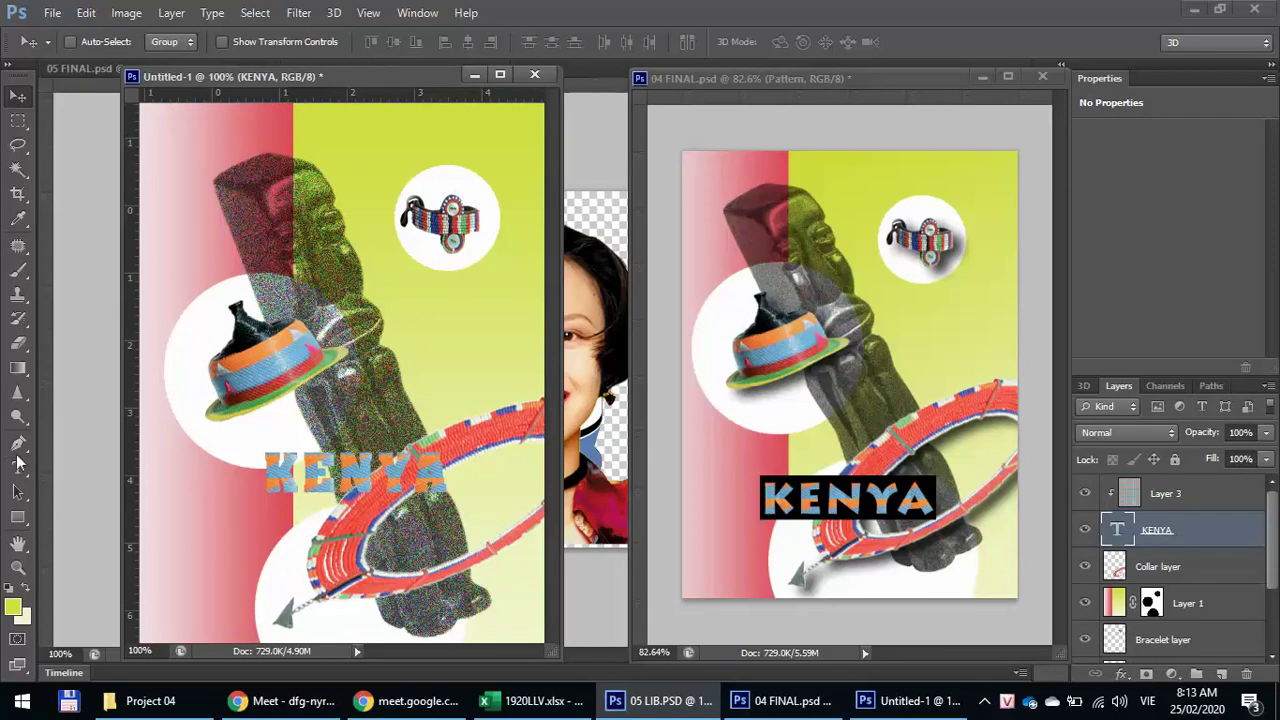
click(18, 467)
drag(266, 470, 575, 515)
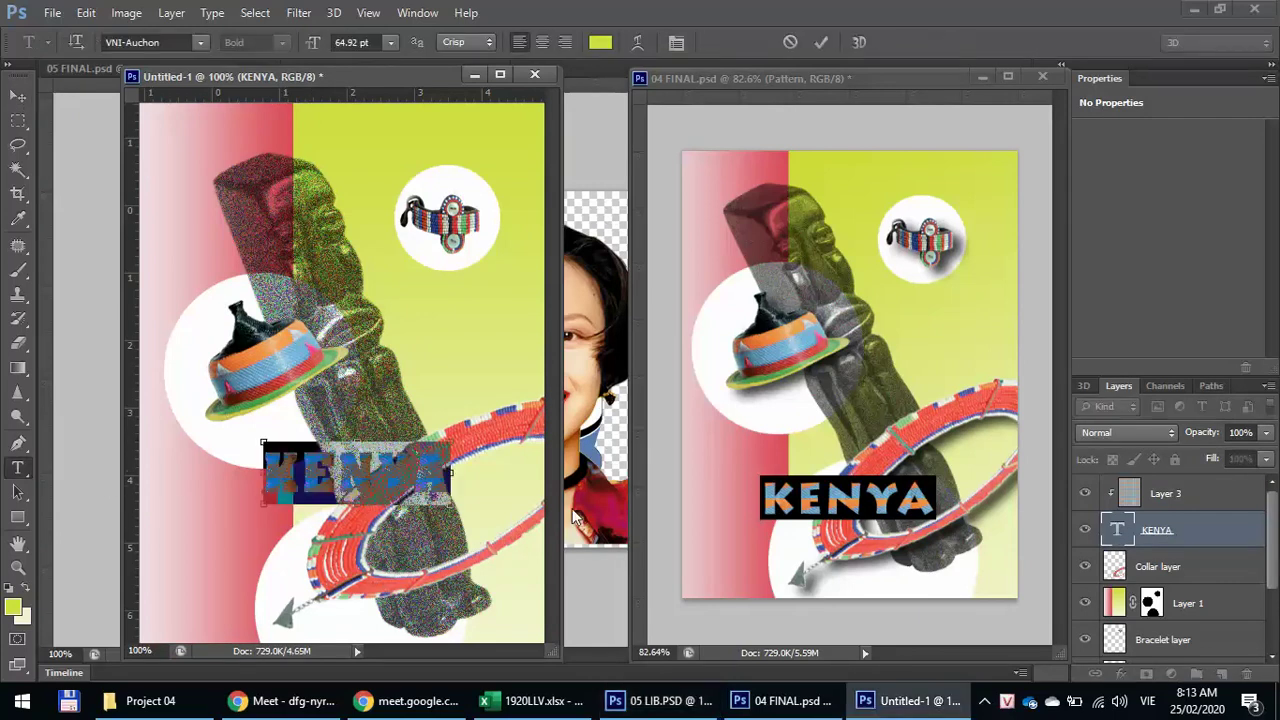
text(ICH)
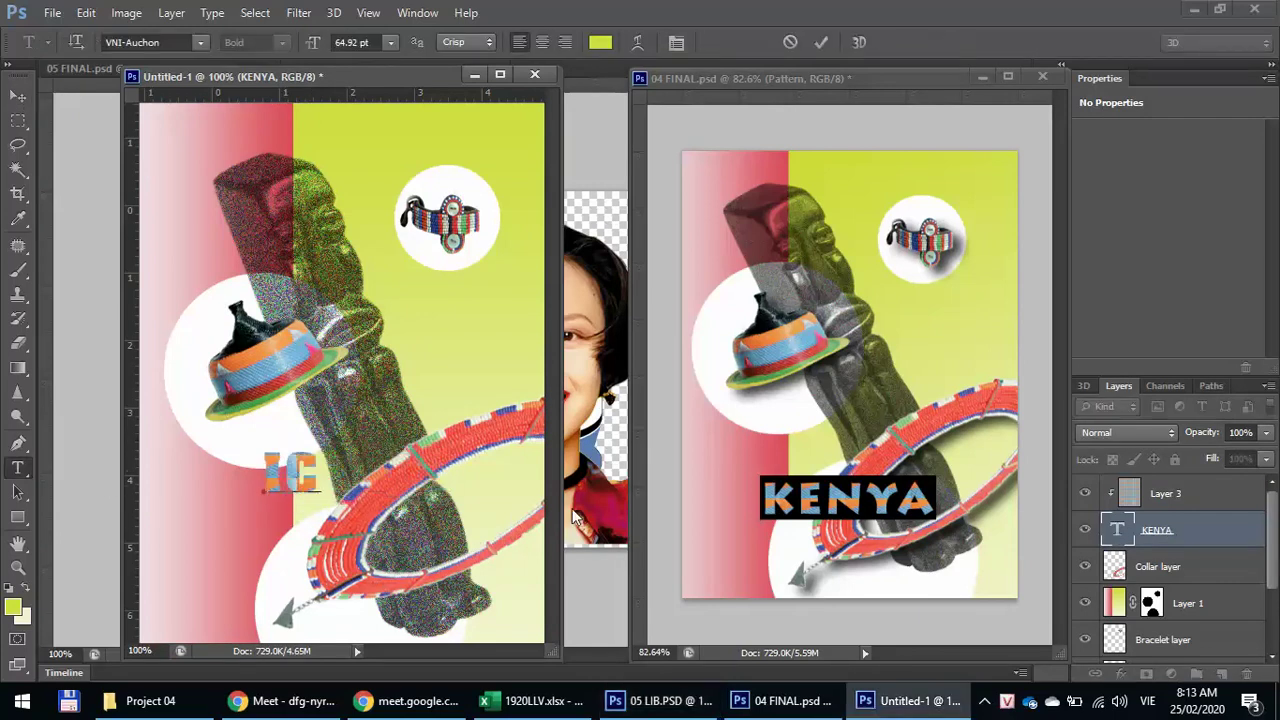
click(16, 99)
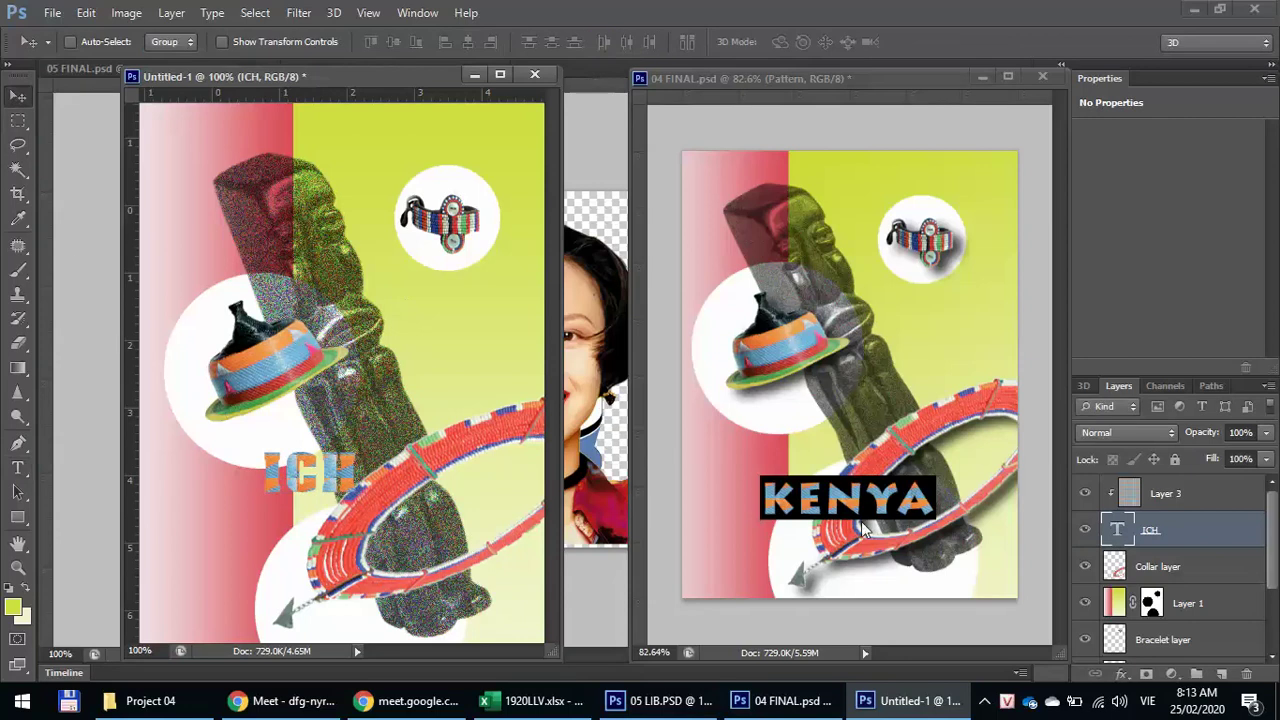
- Move the ICH title slightly down, and undo the edits back to the KENYA wording
mouse_move(315, 477)
mouse_down()
mouse_move(393, 467)
mouse_move(350, 455)
mouse_move(458, 449)
mouse_move(318, 496)
mouse_up()
key(ctrl+z)
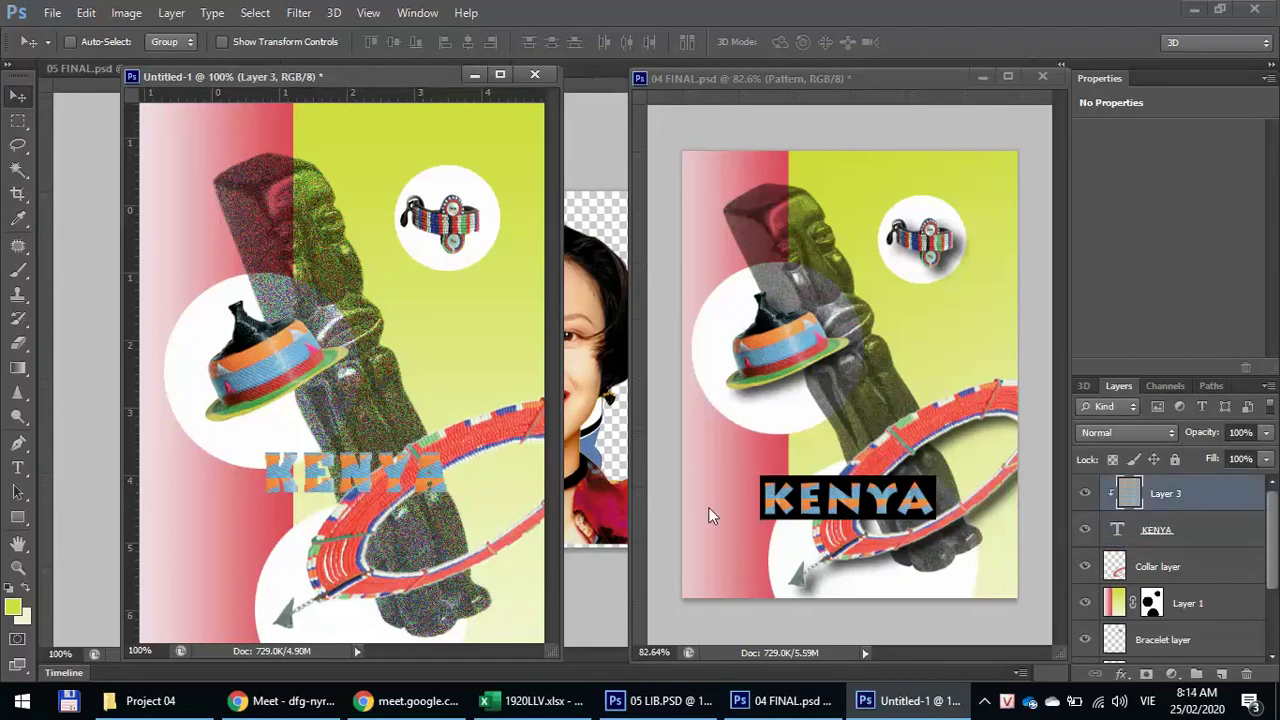
click(1190, 535)
click(1192, 505)
click(1196, 536)
click(1194, 495)
click(1198, 518)
click(1202, 502)
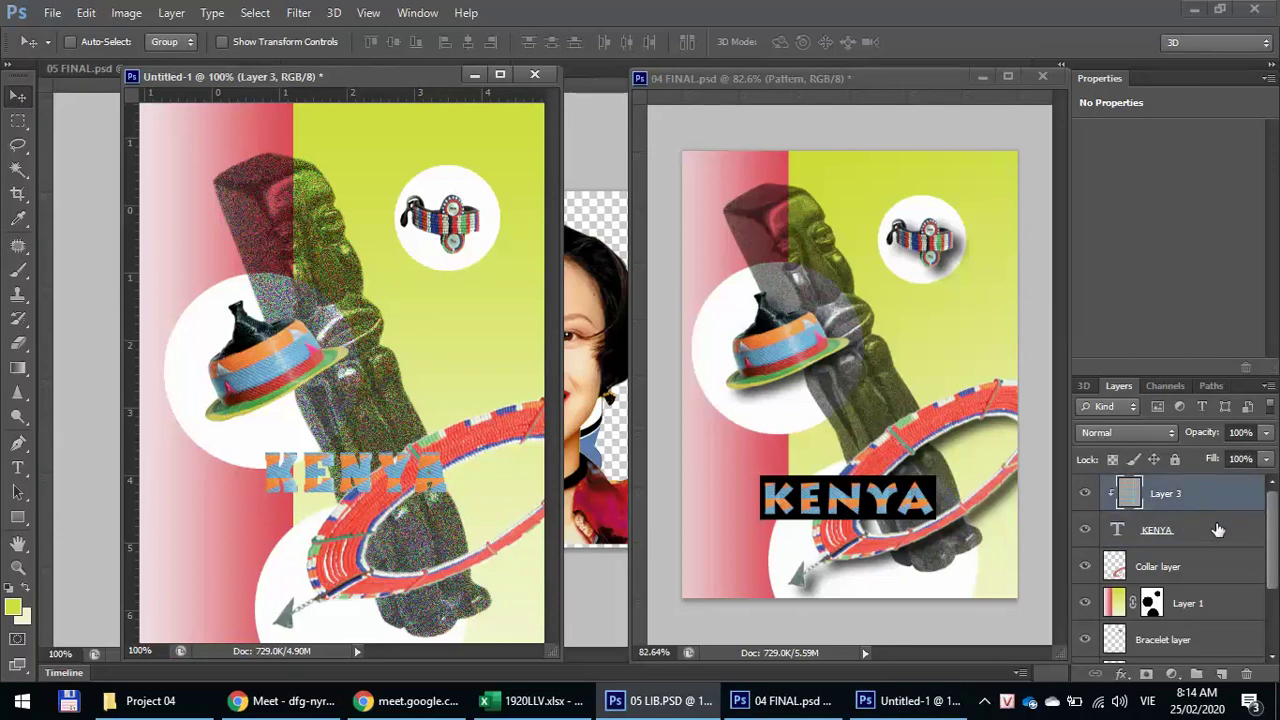
- Move the KENYA text slightly down and to the left over the collar
click(1218, 527)
mouse_move(335, 455)
mouse_down()
mouse_move(300, 410)
mouse_move(262, 138)
mouse_move(407, 135)
mouse_move(395, 360)
mouse_move(362, 479)
mouse_move(322, 474)
mouse_move(326, 462)
mouse_move(322, 478)
mouse_move(338, 476)
mouse_up()
click(1207, 503)
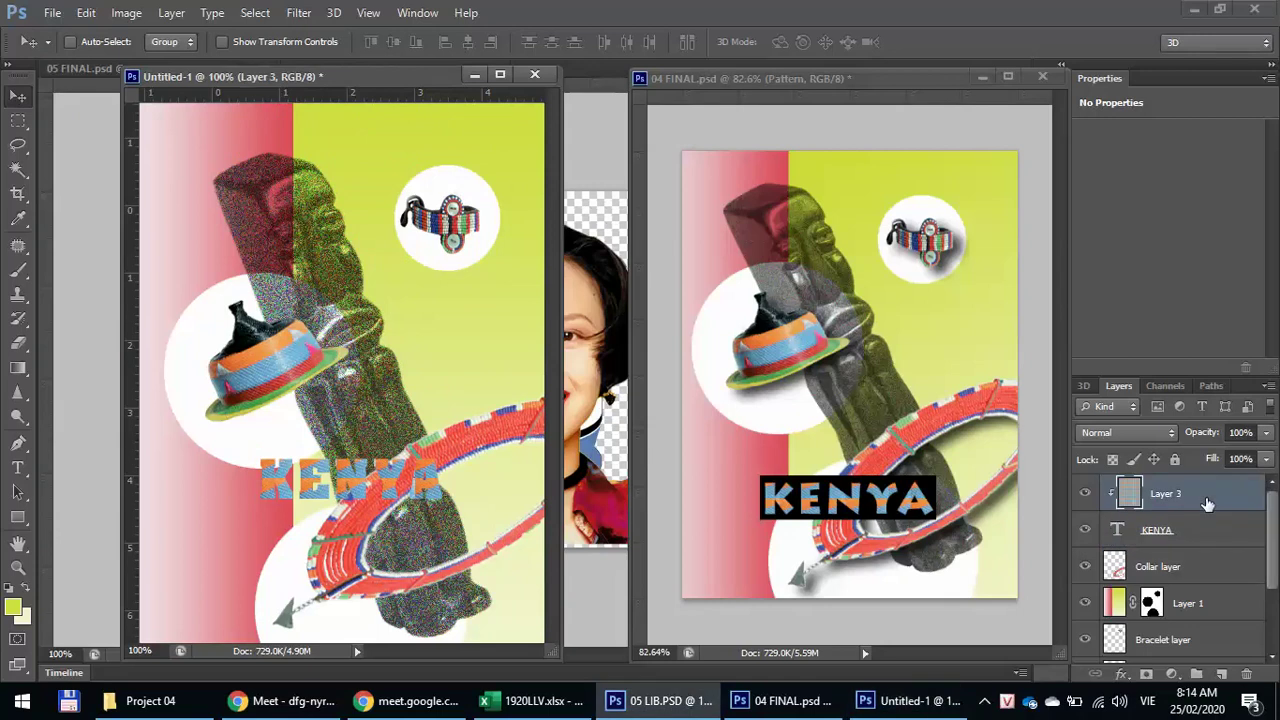
- Add a new layer directly above the Collar layer and draw a rectangular selection framing the KENYA title
click(1187, 538)
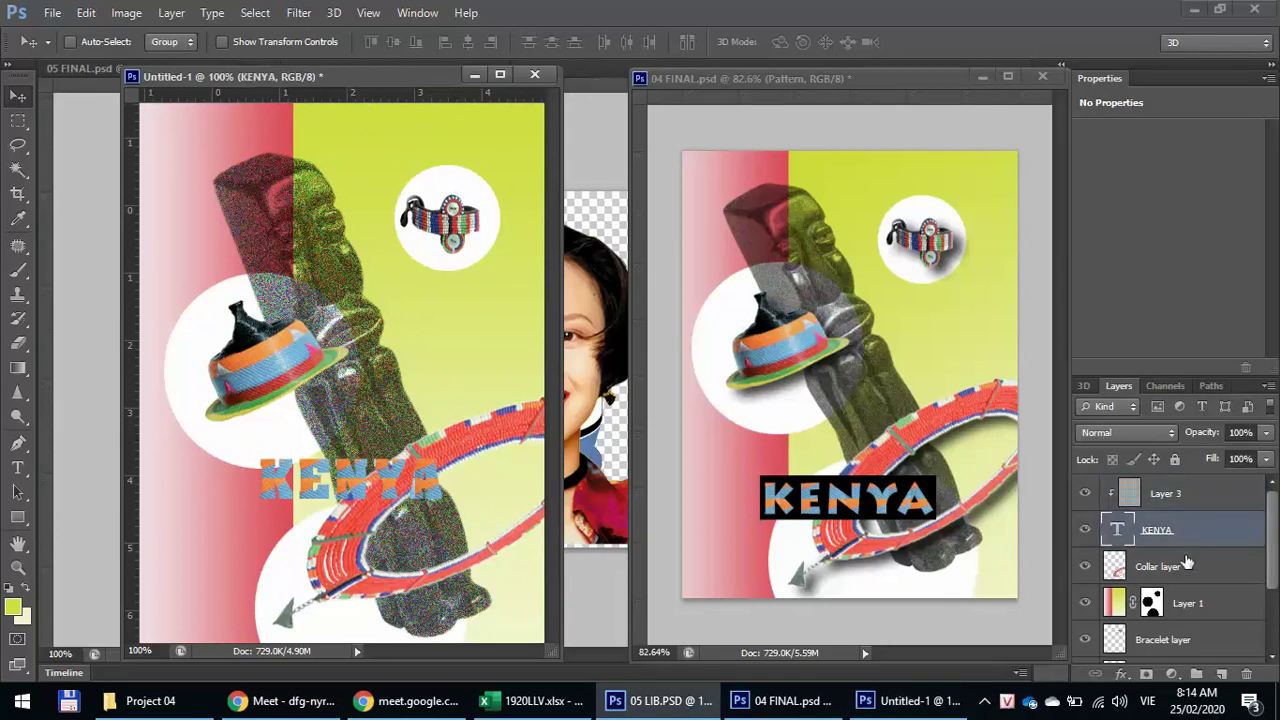
click(1187, 563)
click(1224, 674)
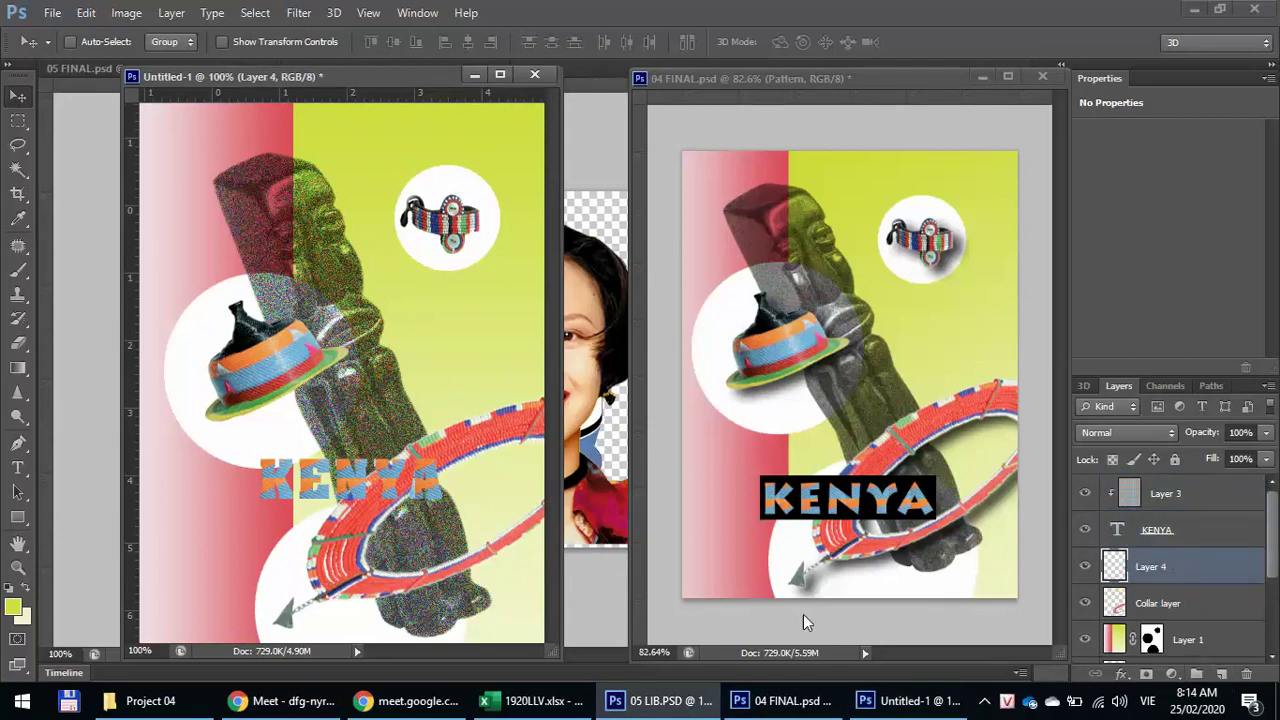
click(18, 120)
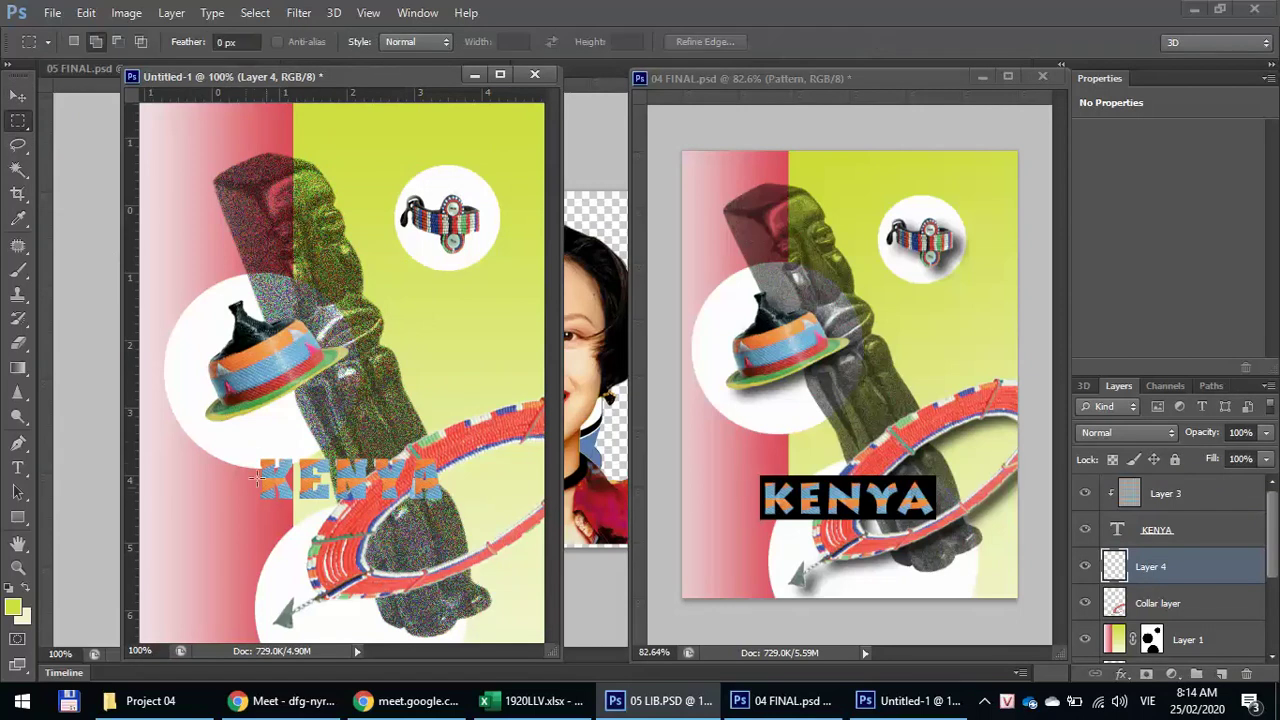
drag(241, 452, 461, 516)
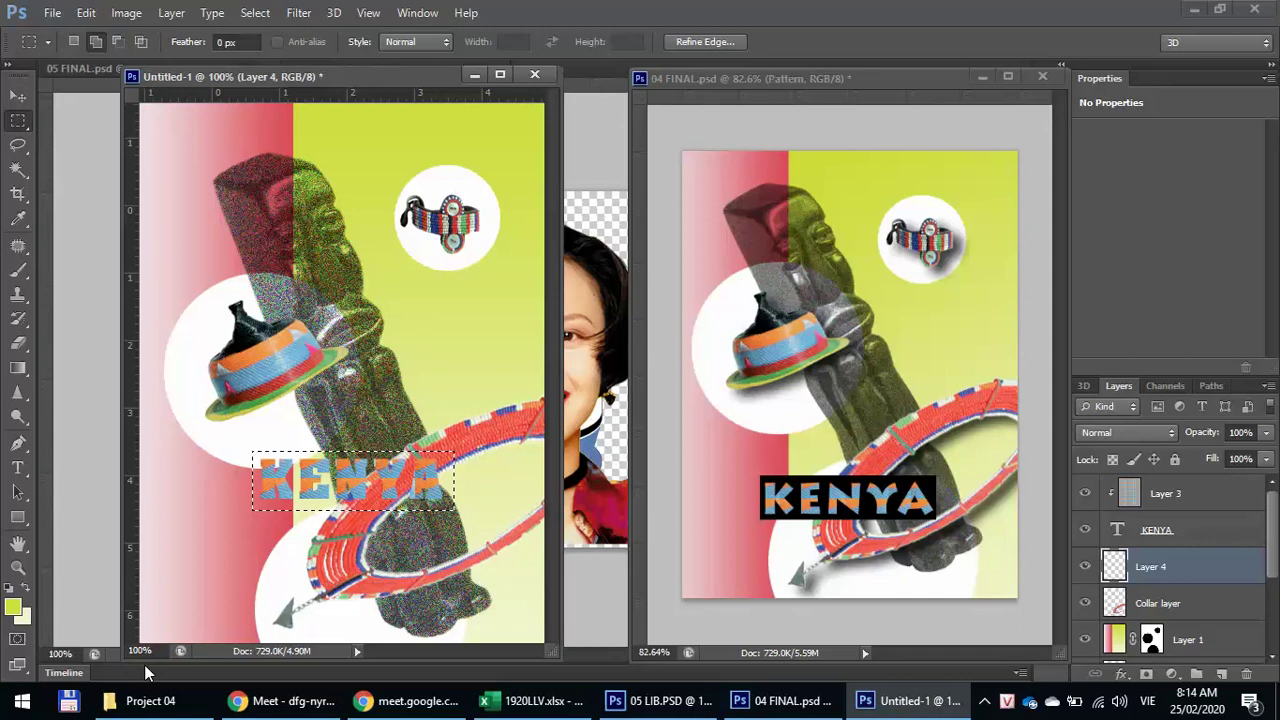
- Reset the colours to default, fill the rectangular selection with black and deselect it
key(d)
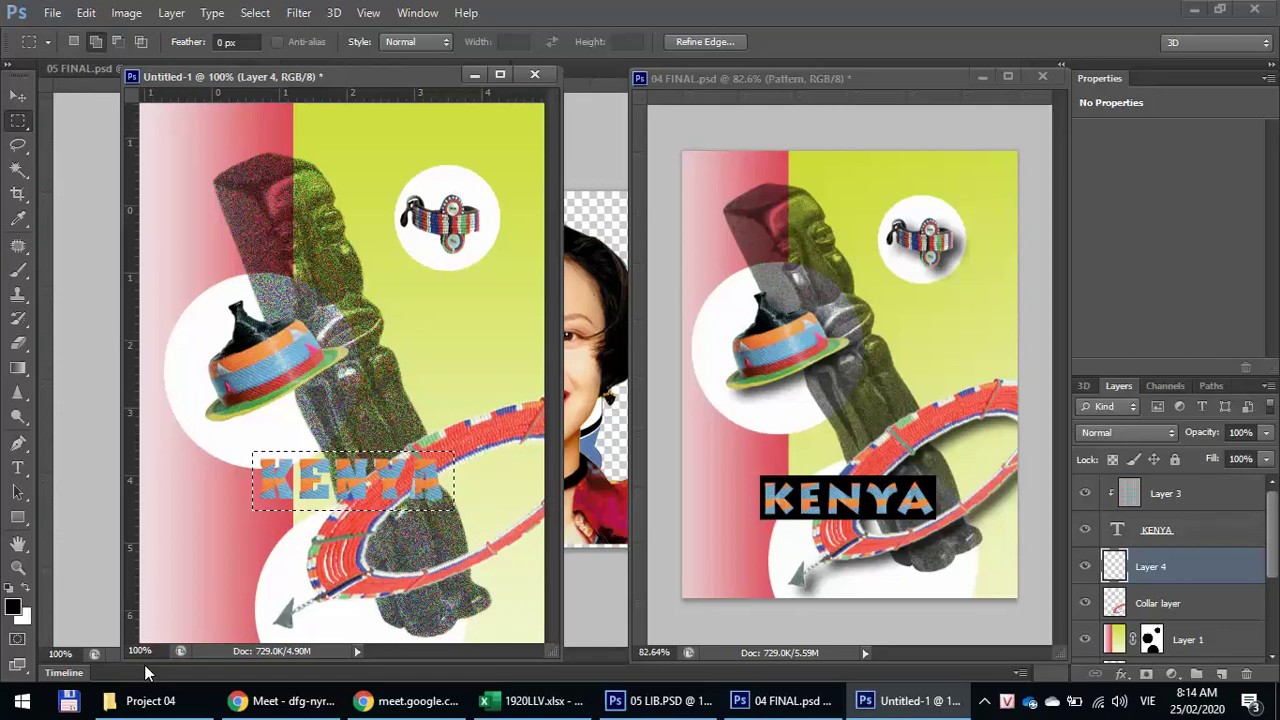
key(alt+BackSpace)
key(ctrl+d)
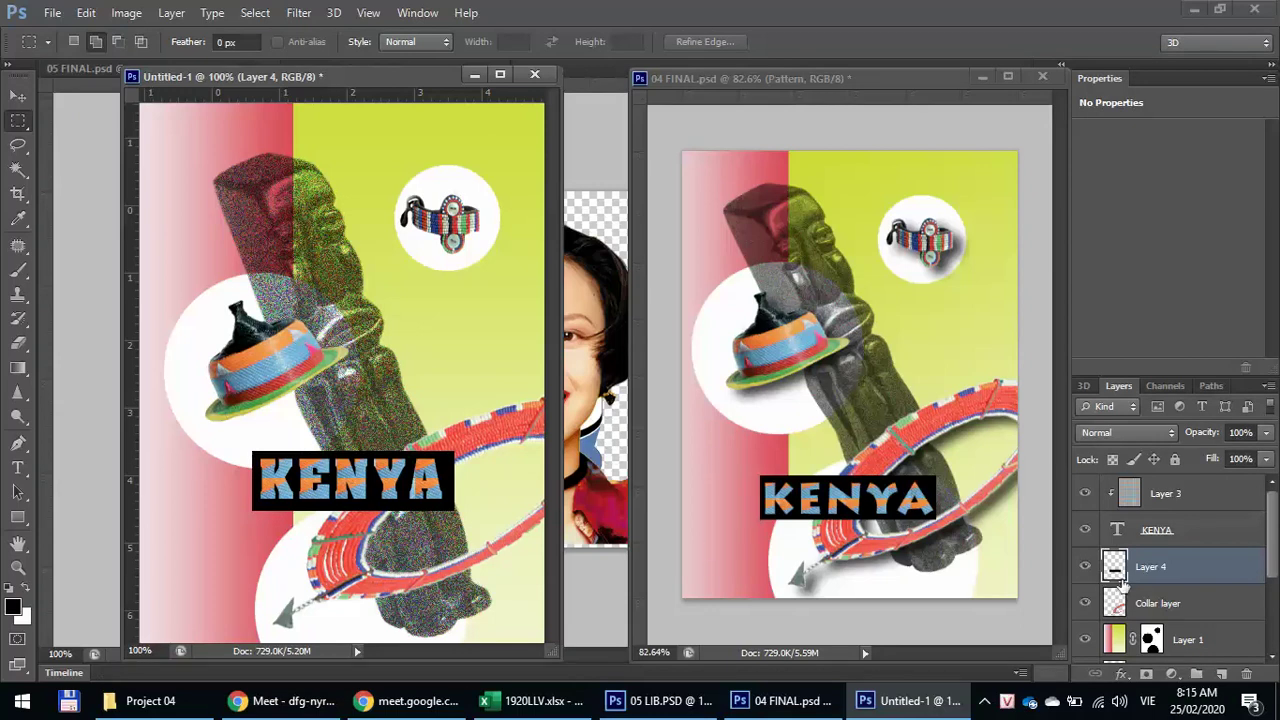
- Open the layer style settings for the Collar layer and enable a Drop Shadow on it
click(1157, 606)
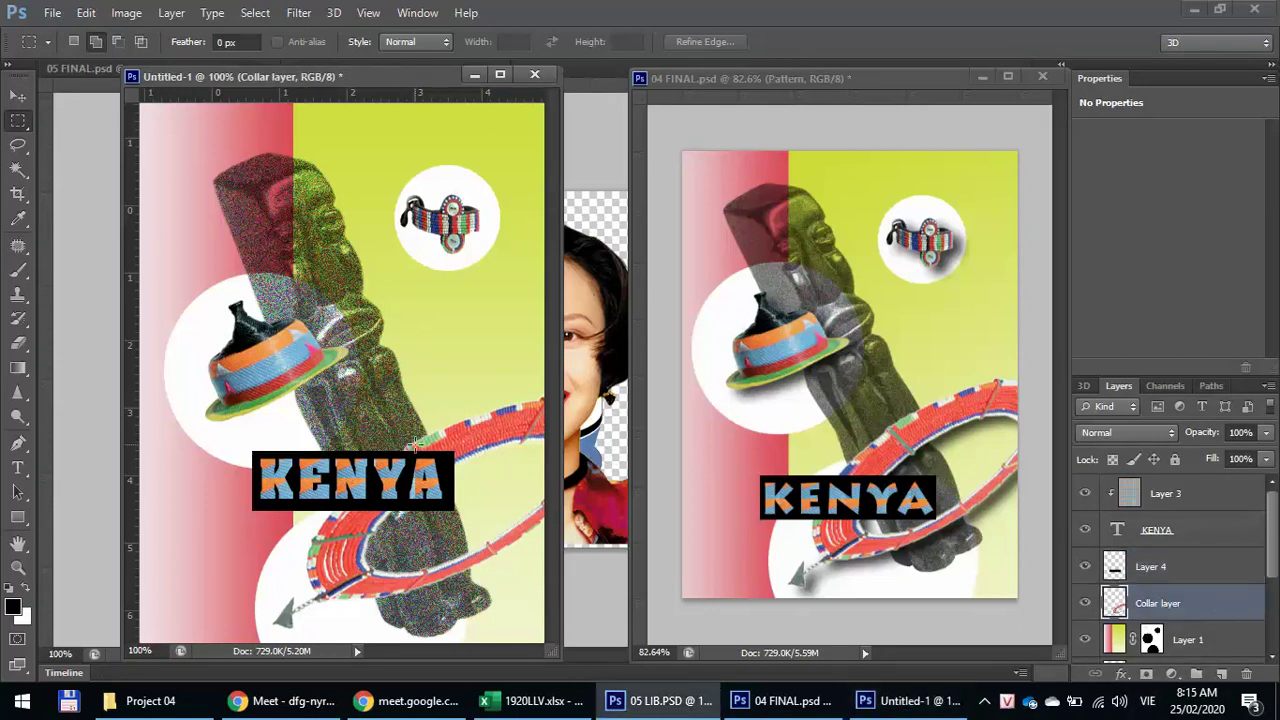
right_click(1226, 606)
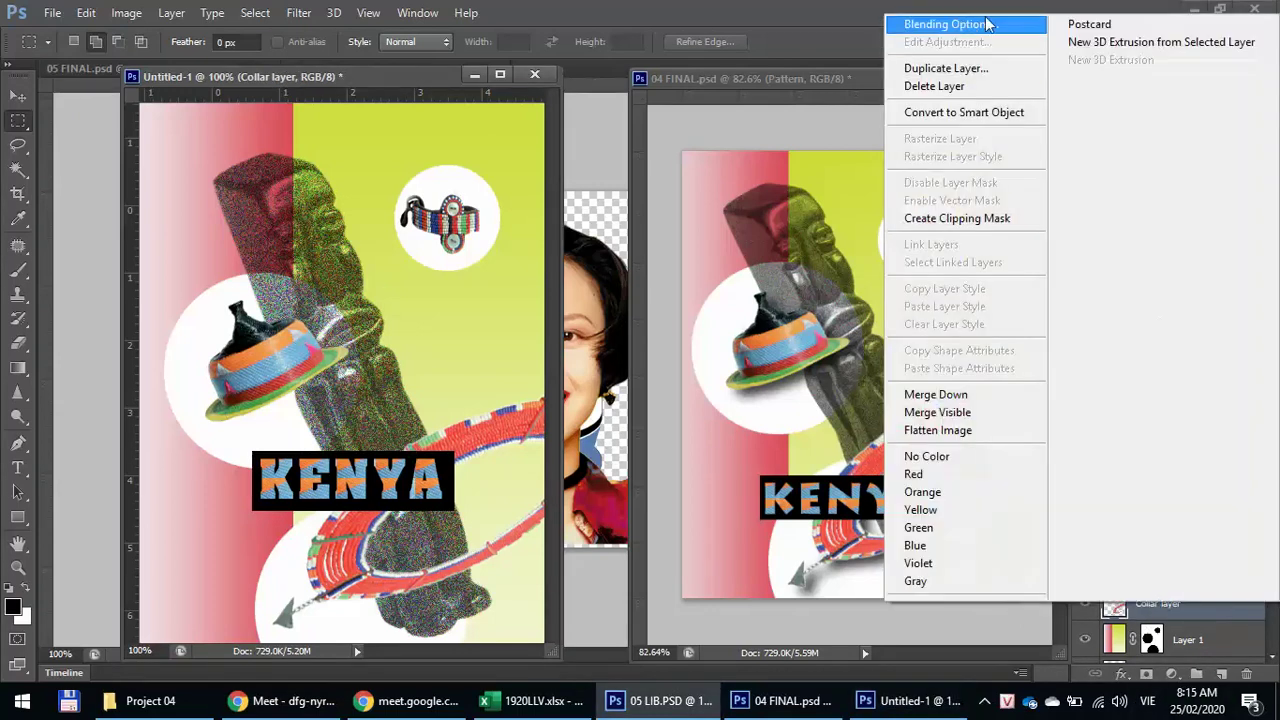
click(968, 24)
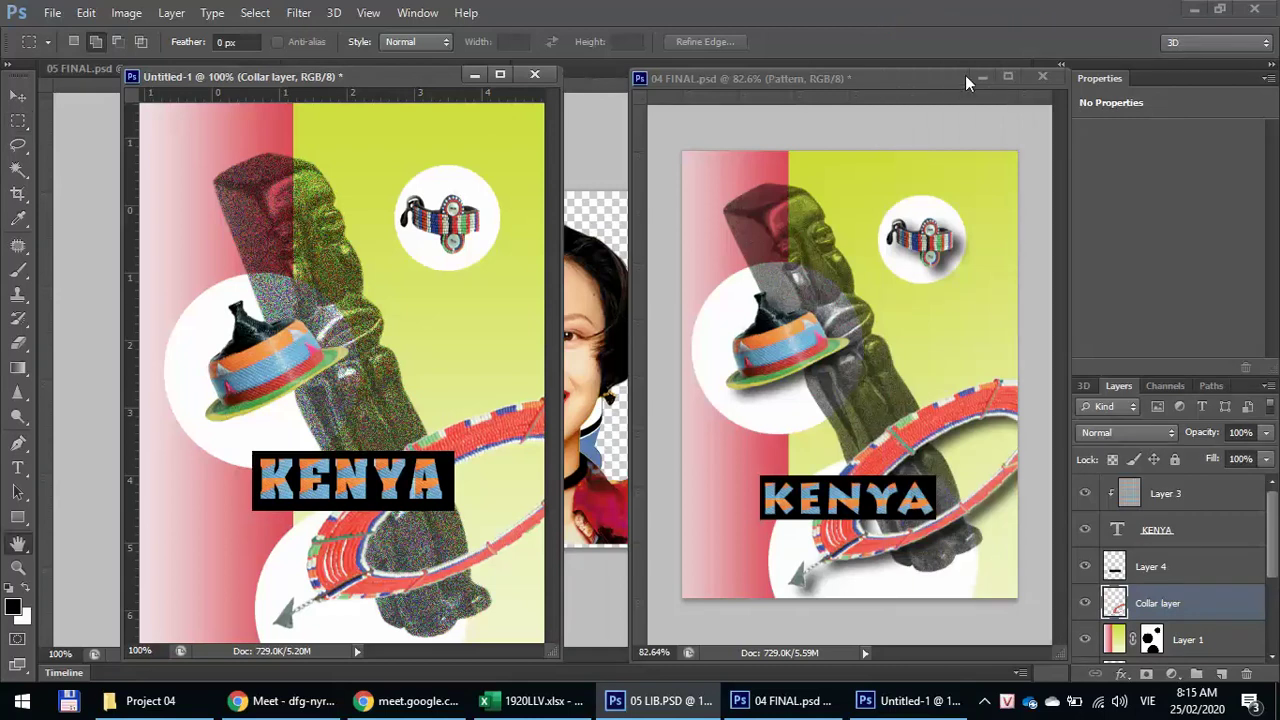
drag(806, 274, 806, 43)
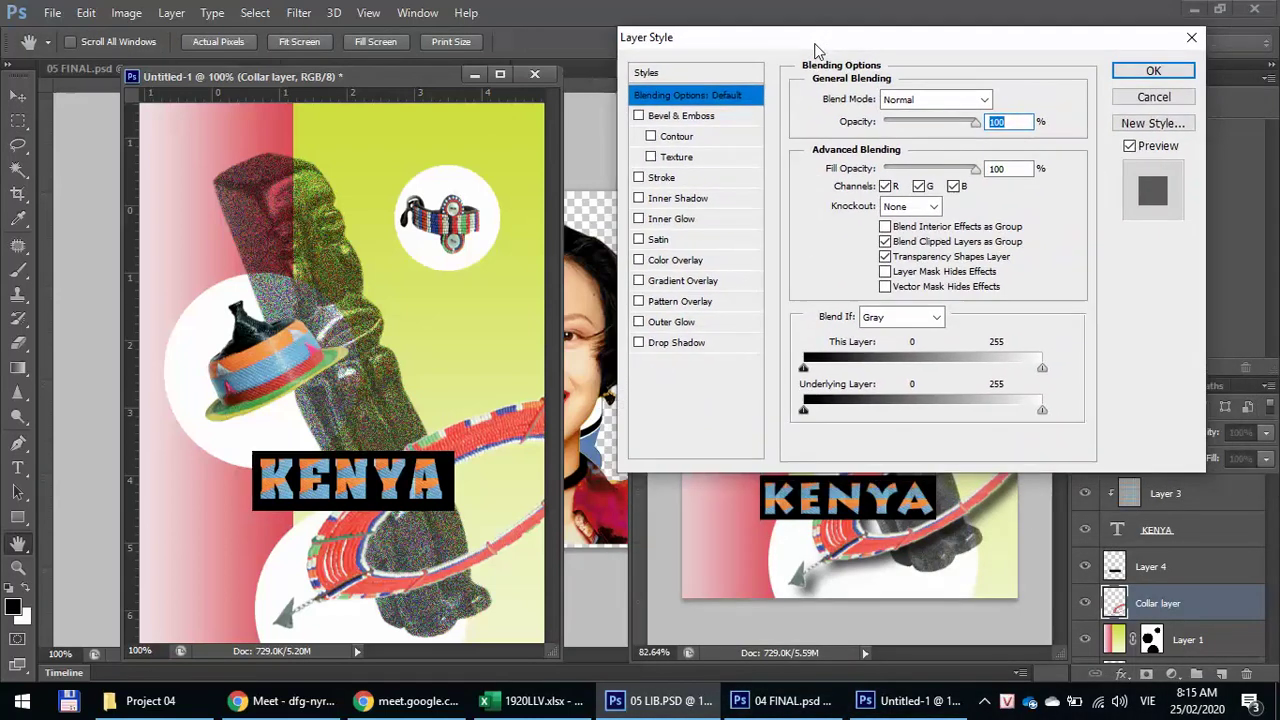
click(684, 346)
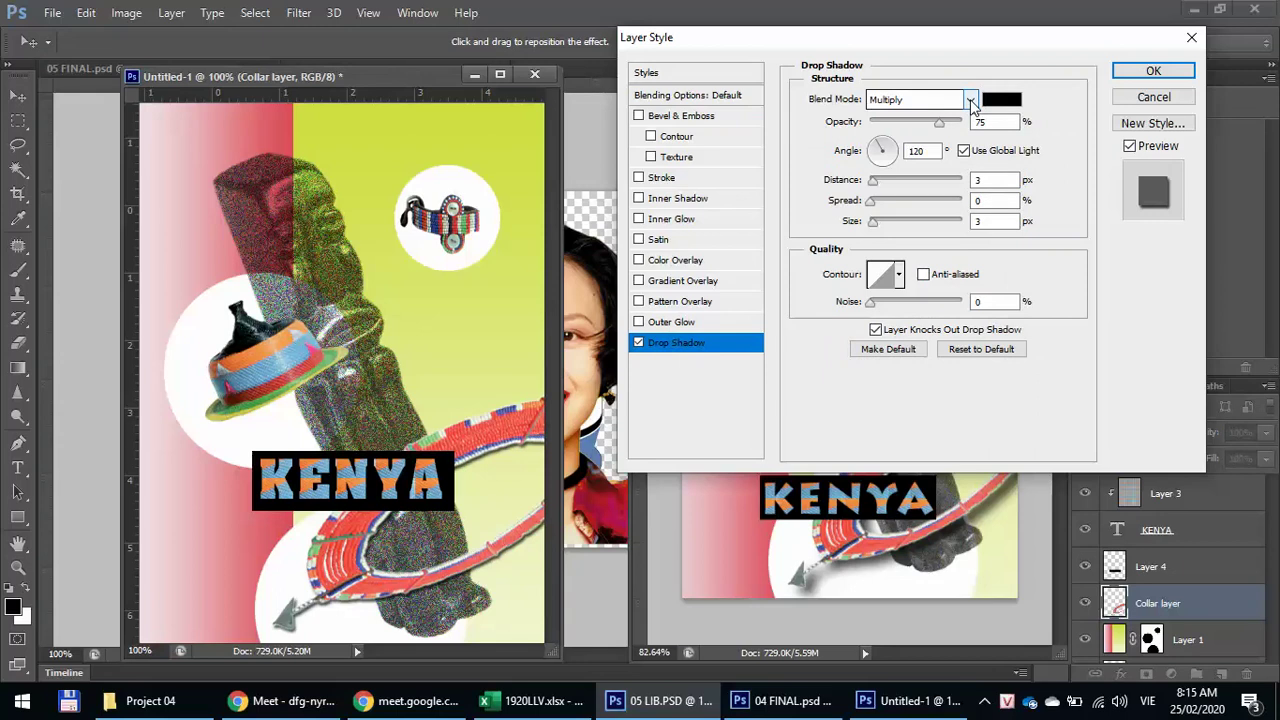
- Try the Normal blend mode for the collar's drop shadow
click(876, 105)
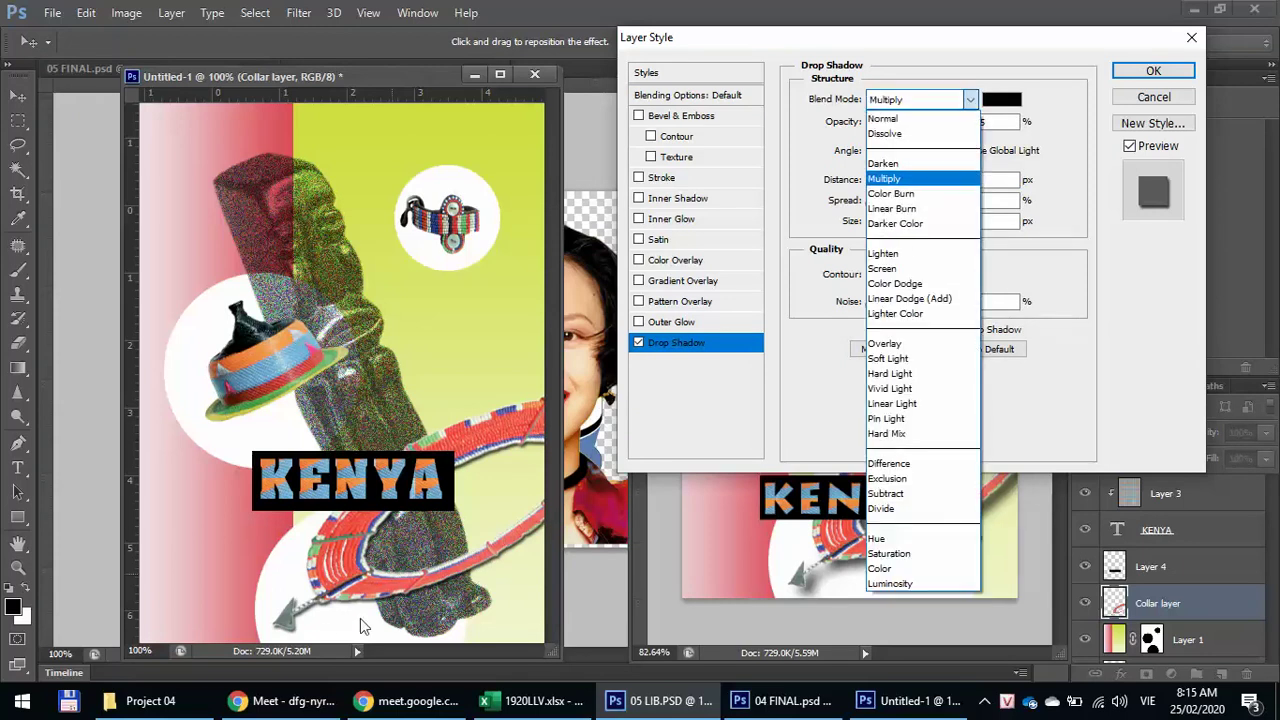
click(1058, 49)
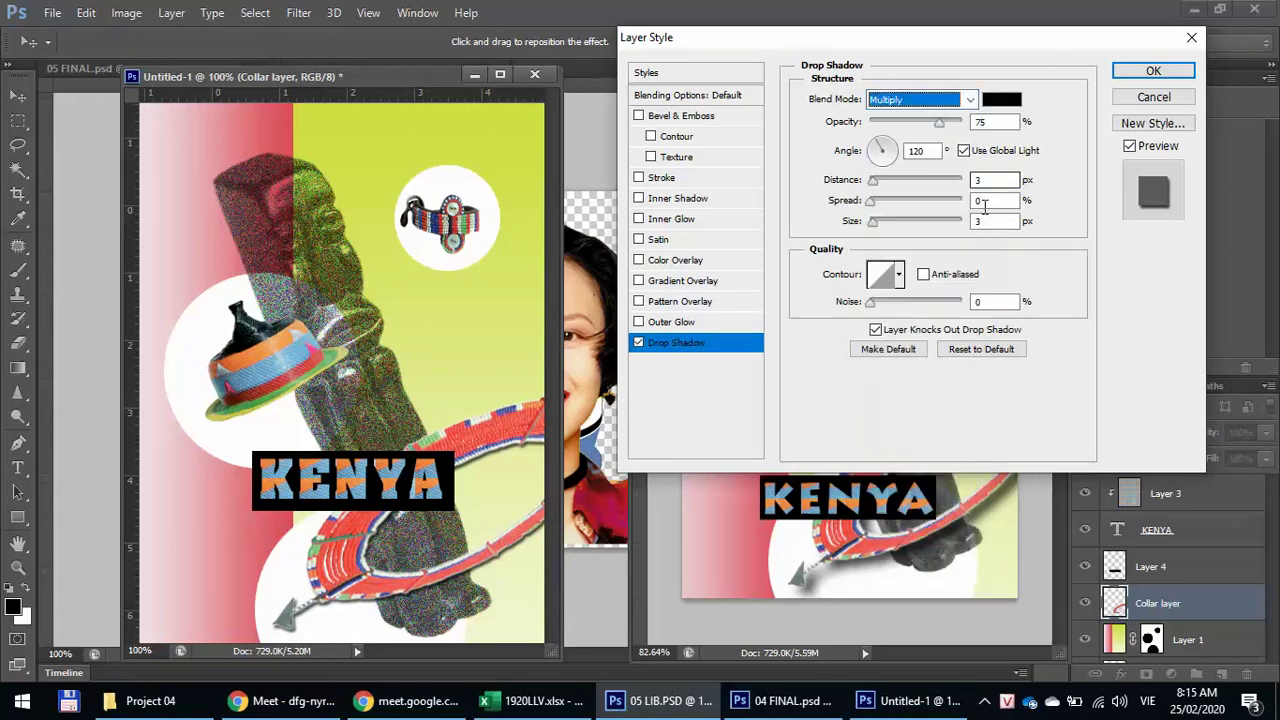
click(878, 100)
click(886, 120)
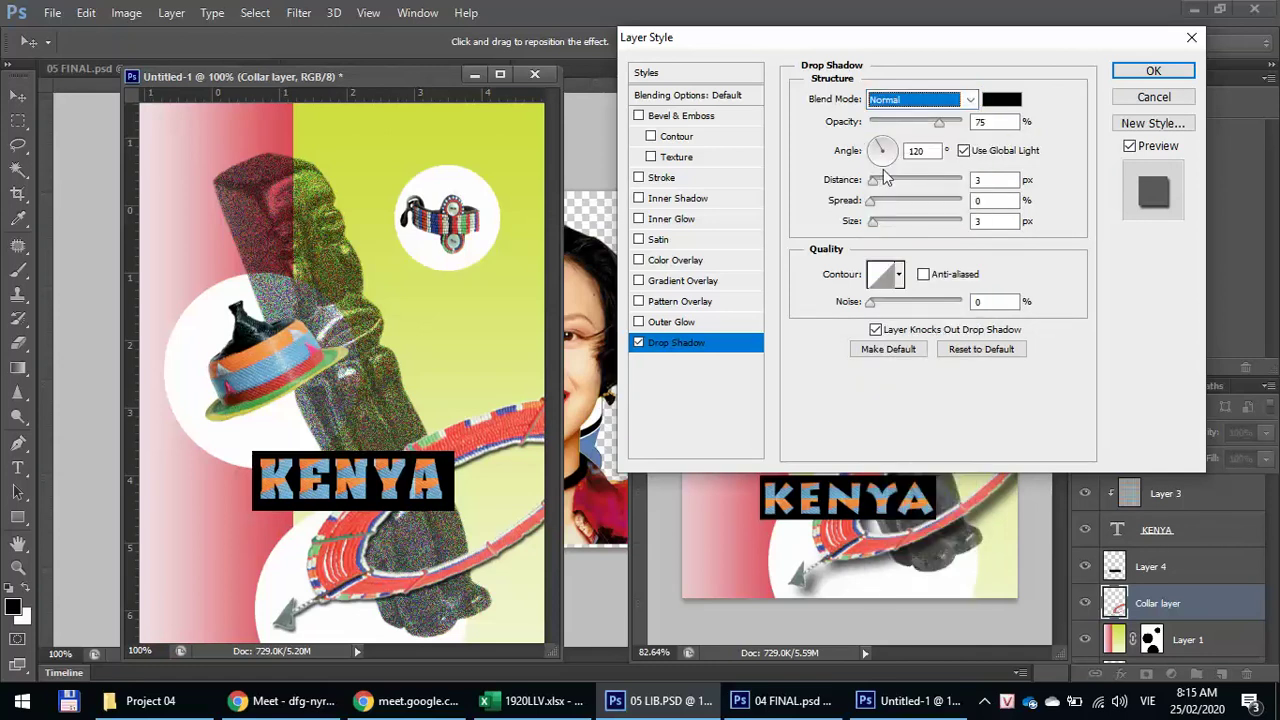
- Set the collar's drop shadow to 46% opacity, 11 px distance and 6 px size
click(874, 222)
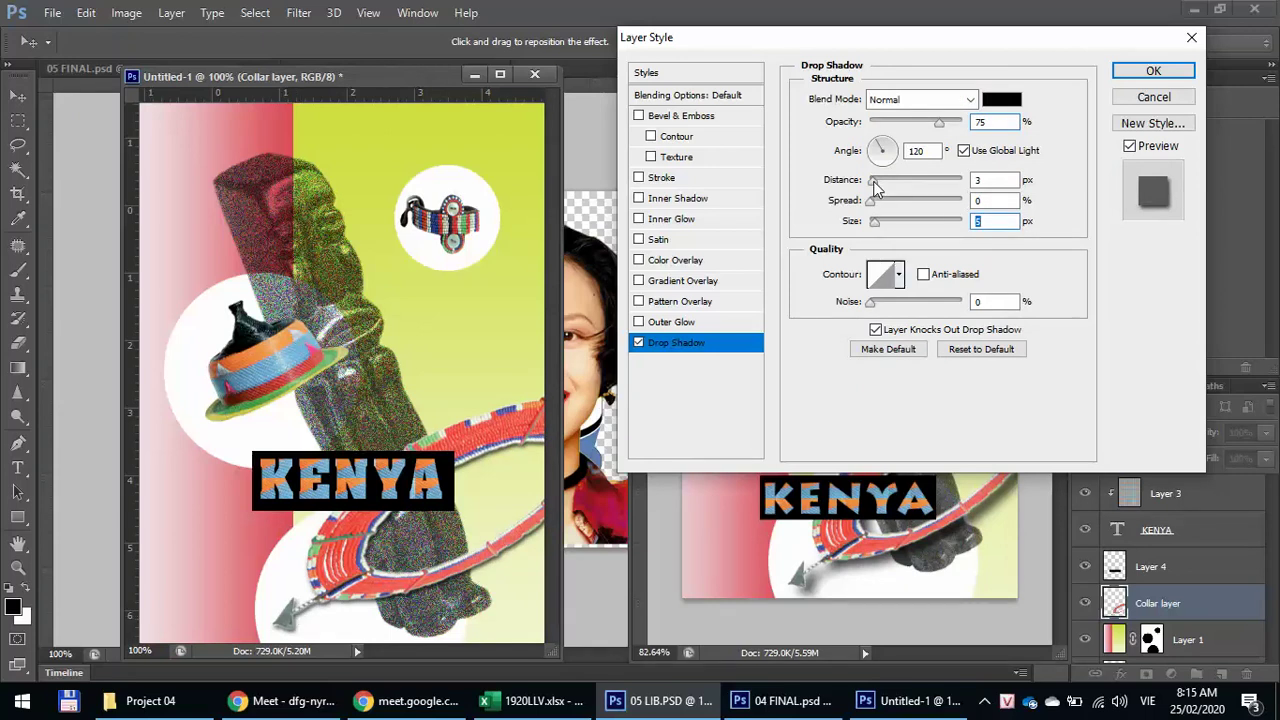
drag(881, 186, 884, 186)
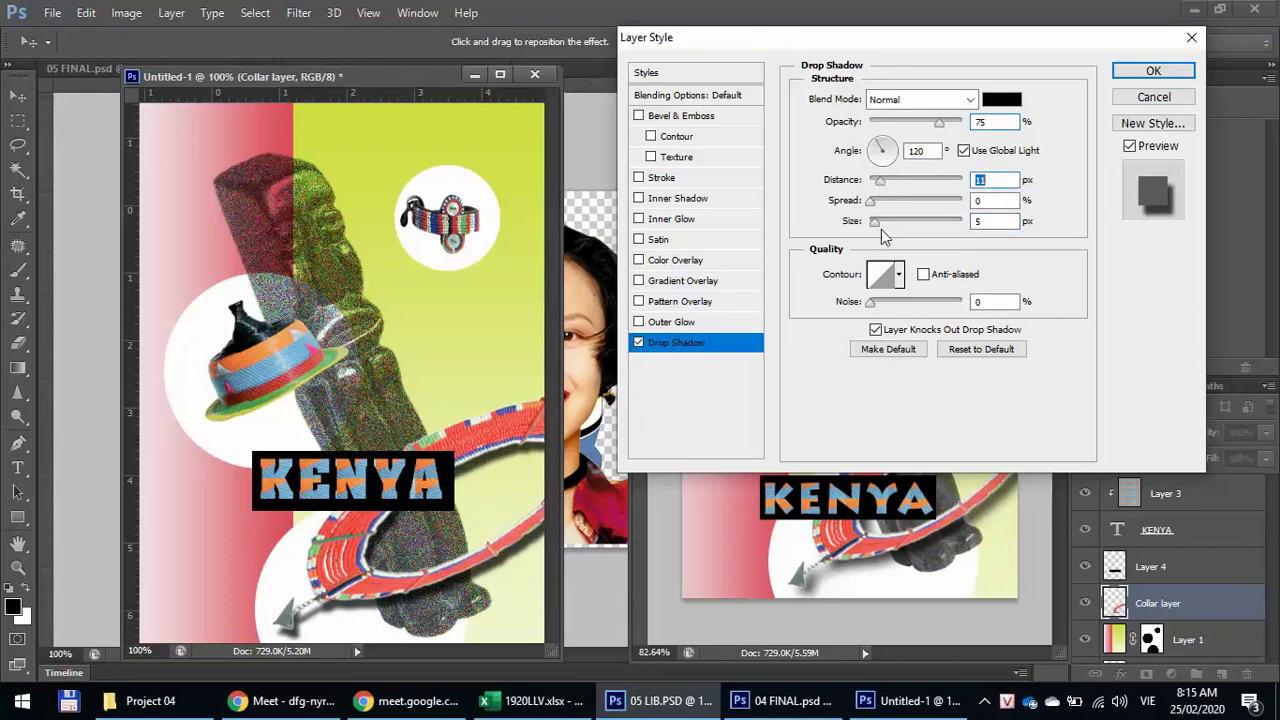
click(870, 203)
drag(941, 123, 907, 129)
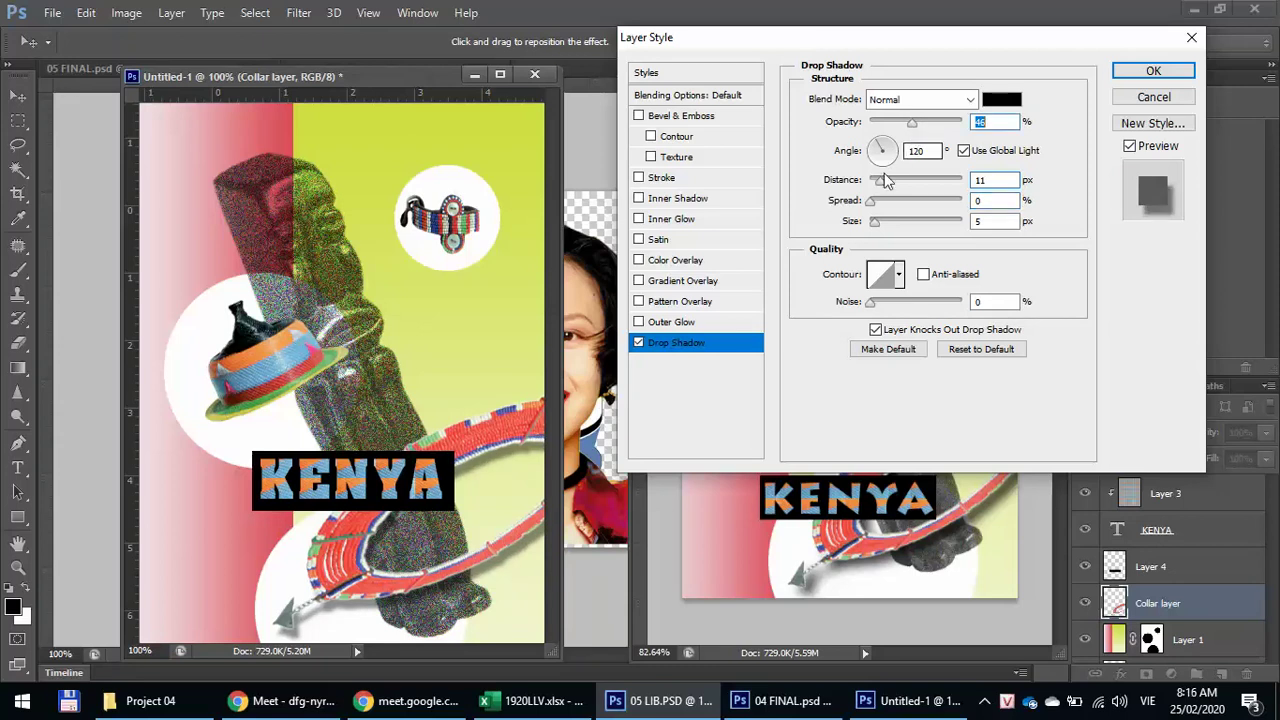
drag(879, 226, 876, 227)
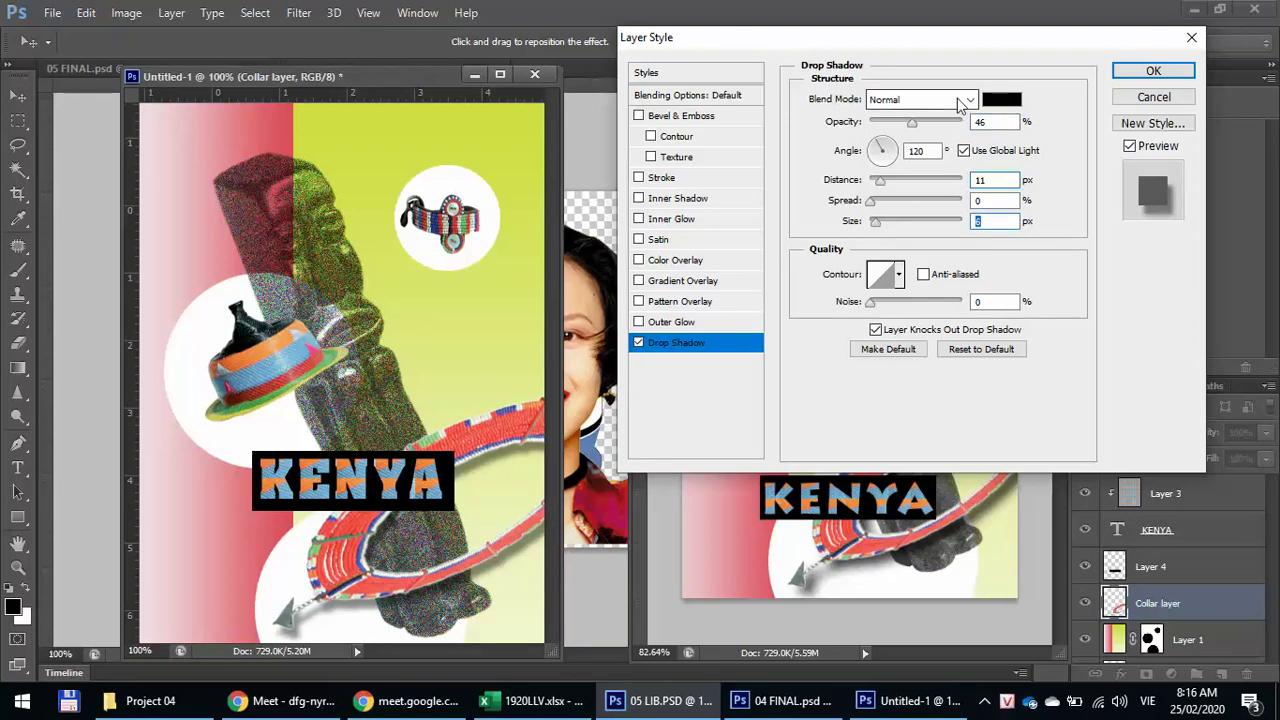
- Set the collar shadow's blend mode to Multiply and apply the layer style
click(915, 100)
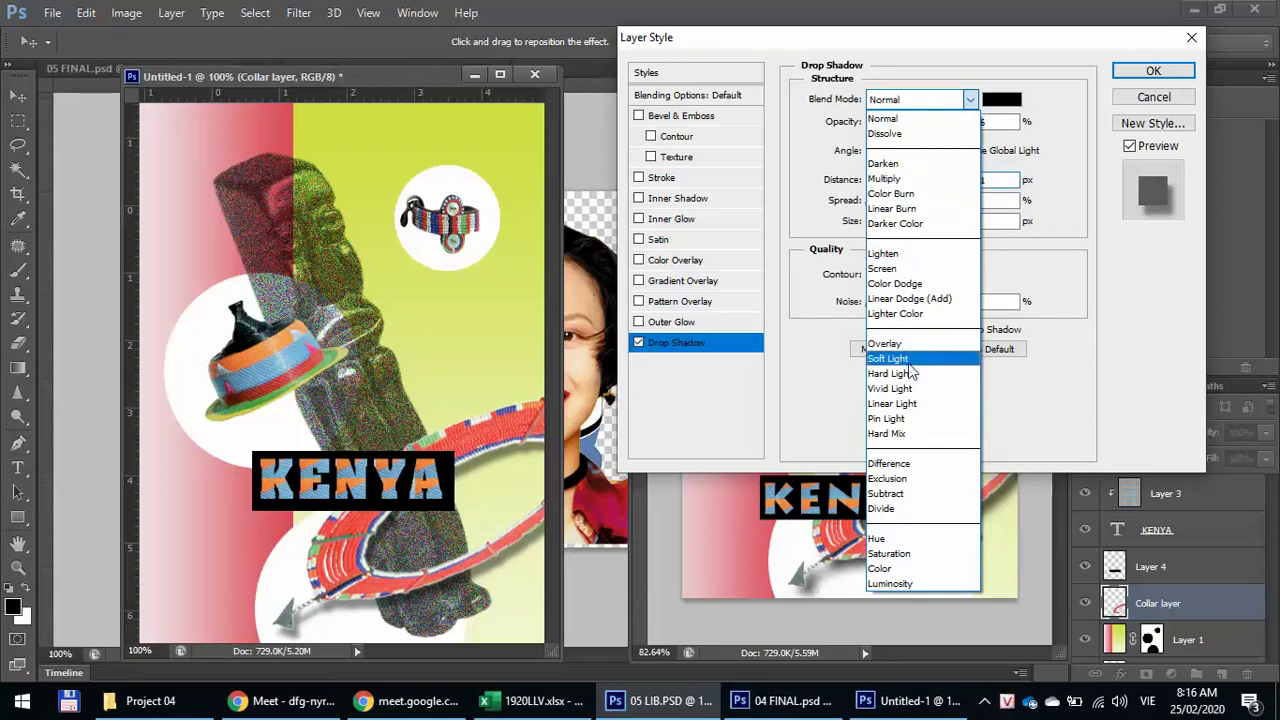
click(897, 179)
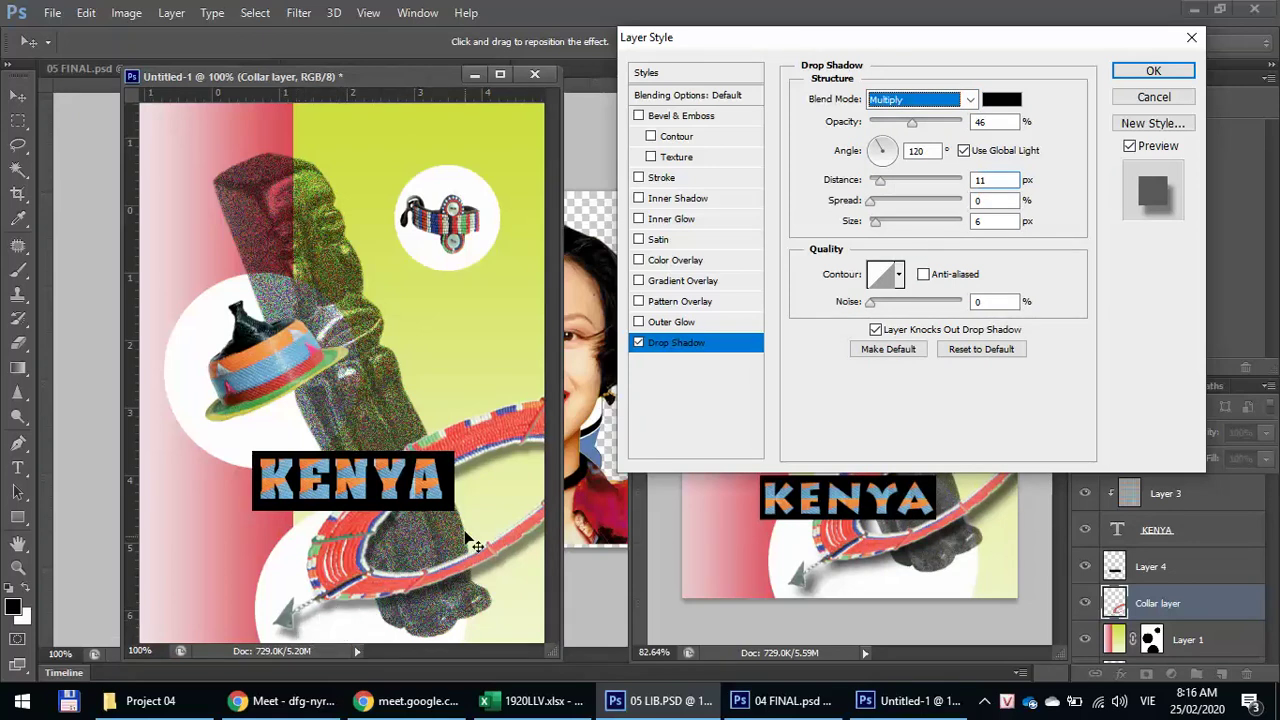
click(1177, 72)
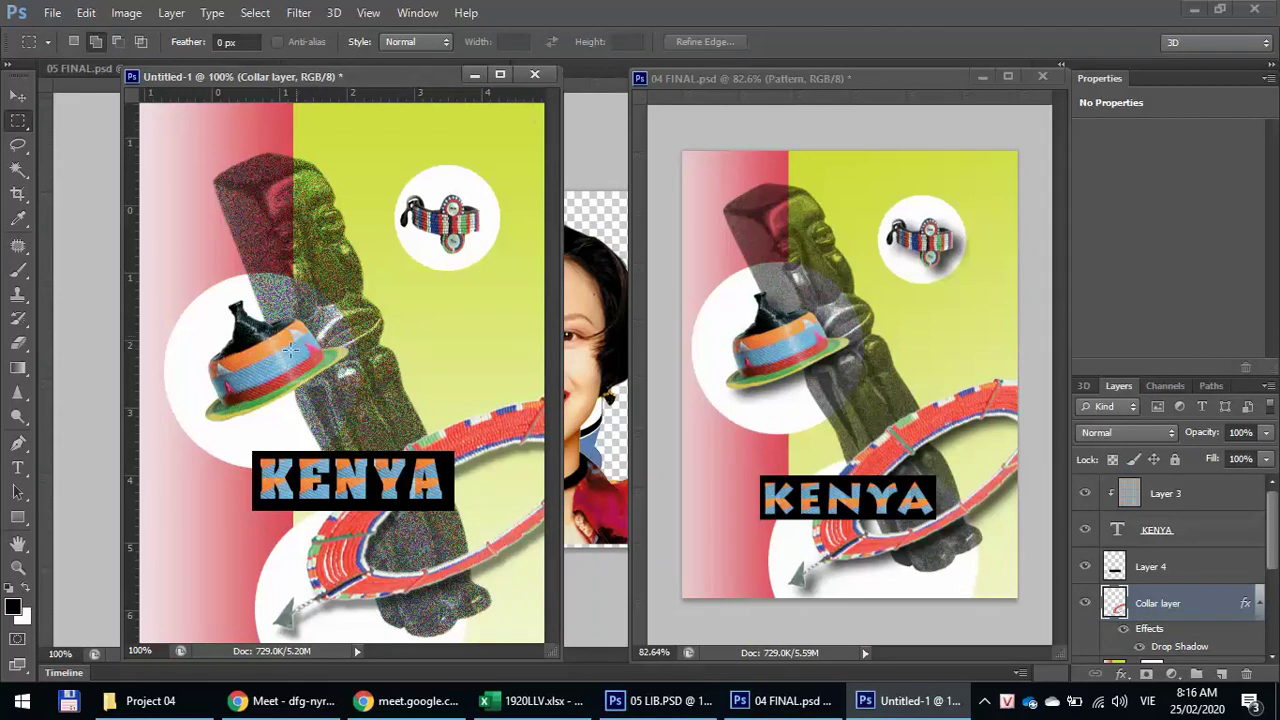
- Copy the Collar layer's style and paste it onto the Bracelet layer and the Hat layer
scroll(1224, 567, down, 1)
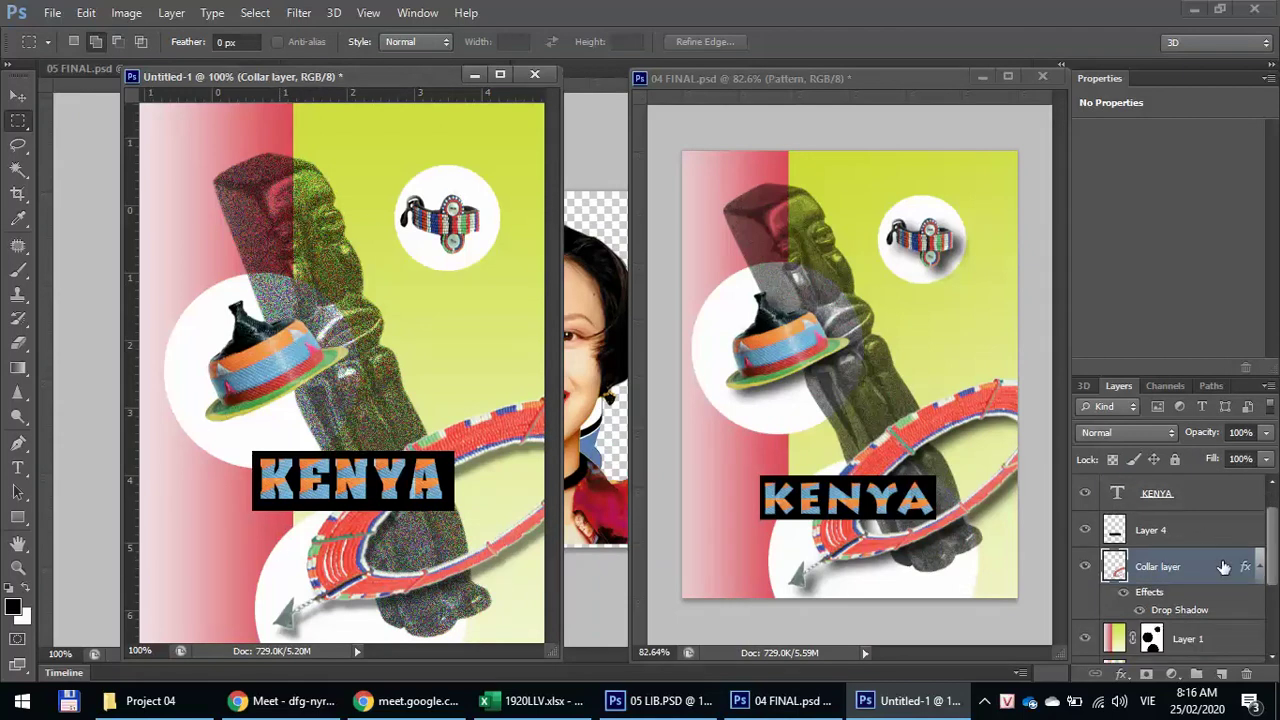
right_click(1214, 575)
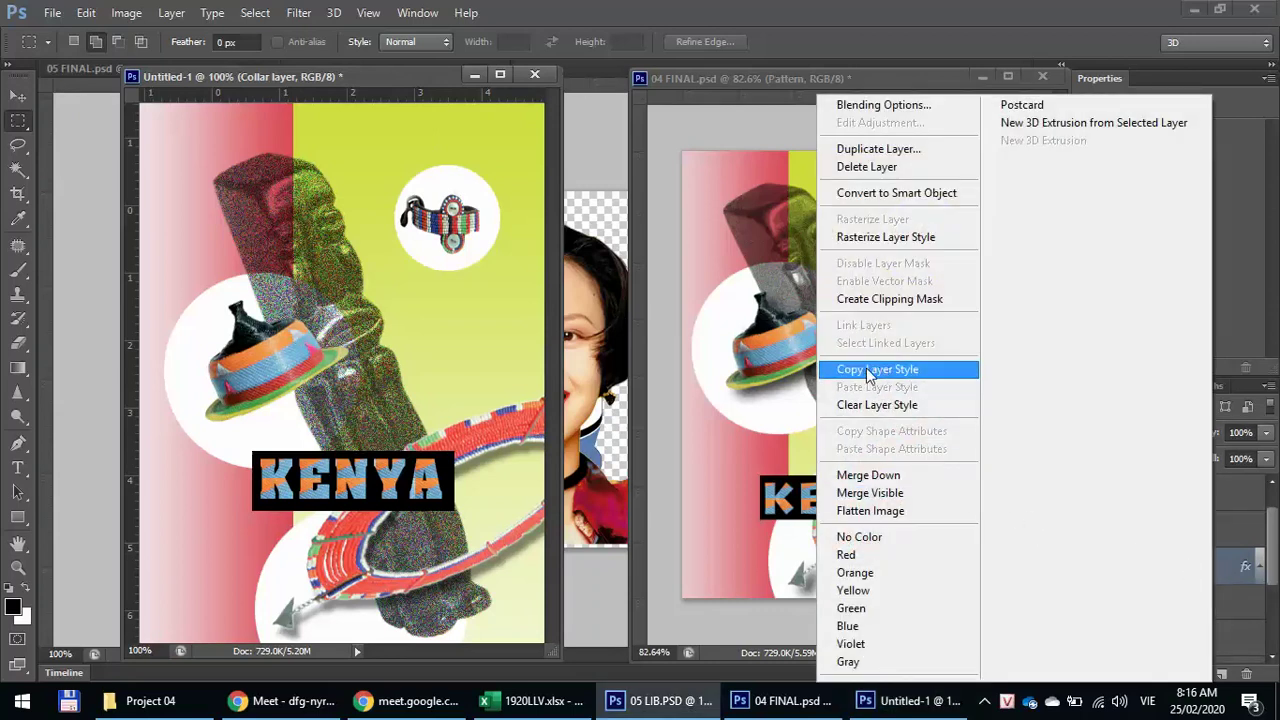
click(946, 378)
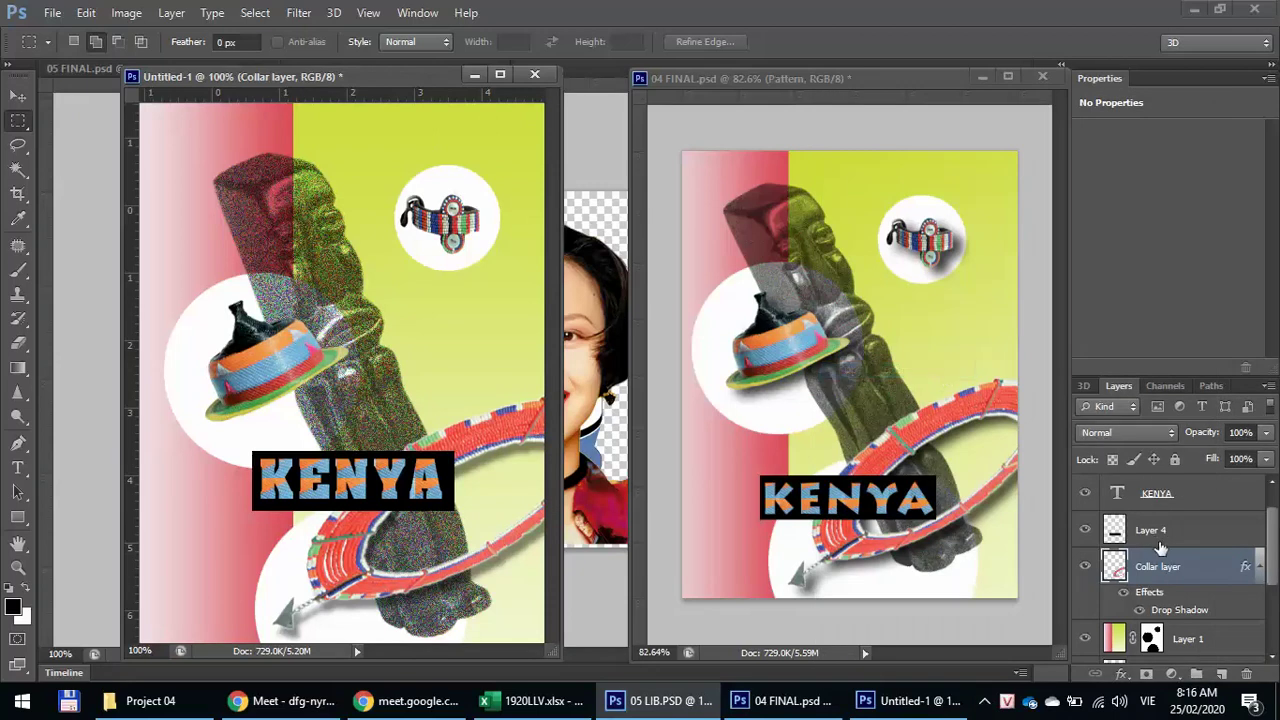
scroll(1190, 625, down, 2)
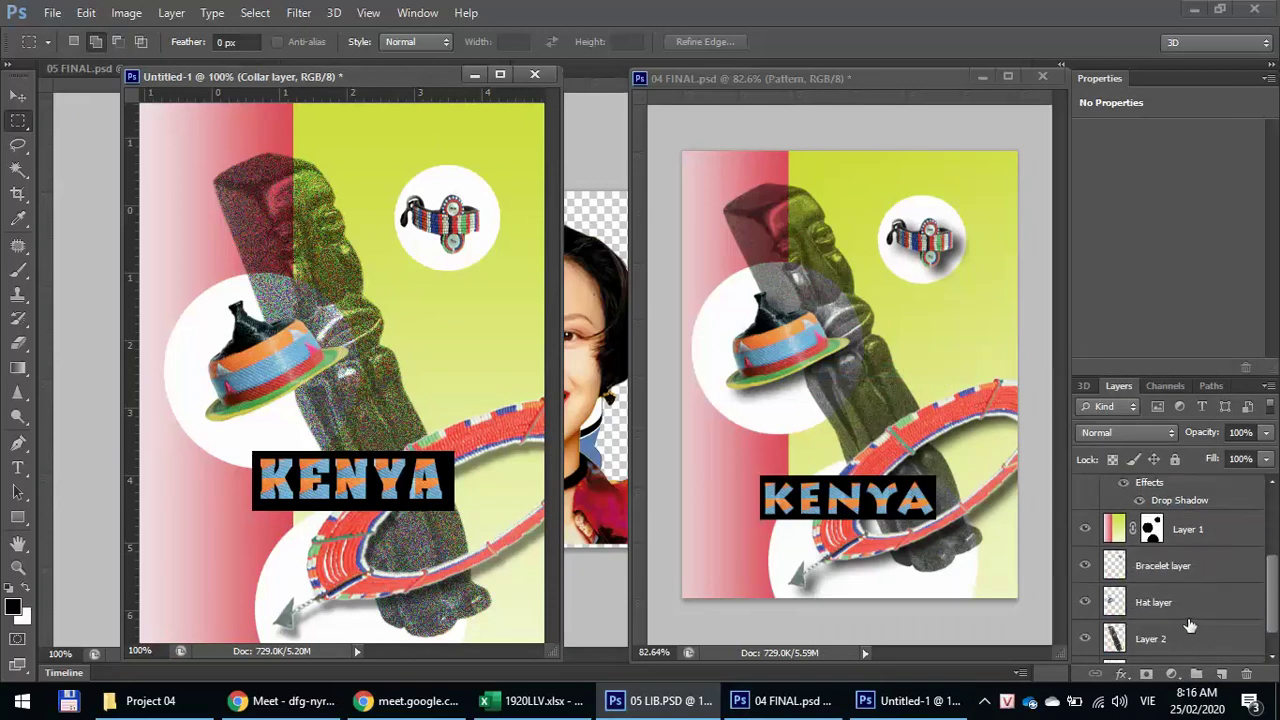
right_click(1164, 568)
click(836, 389)
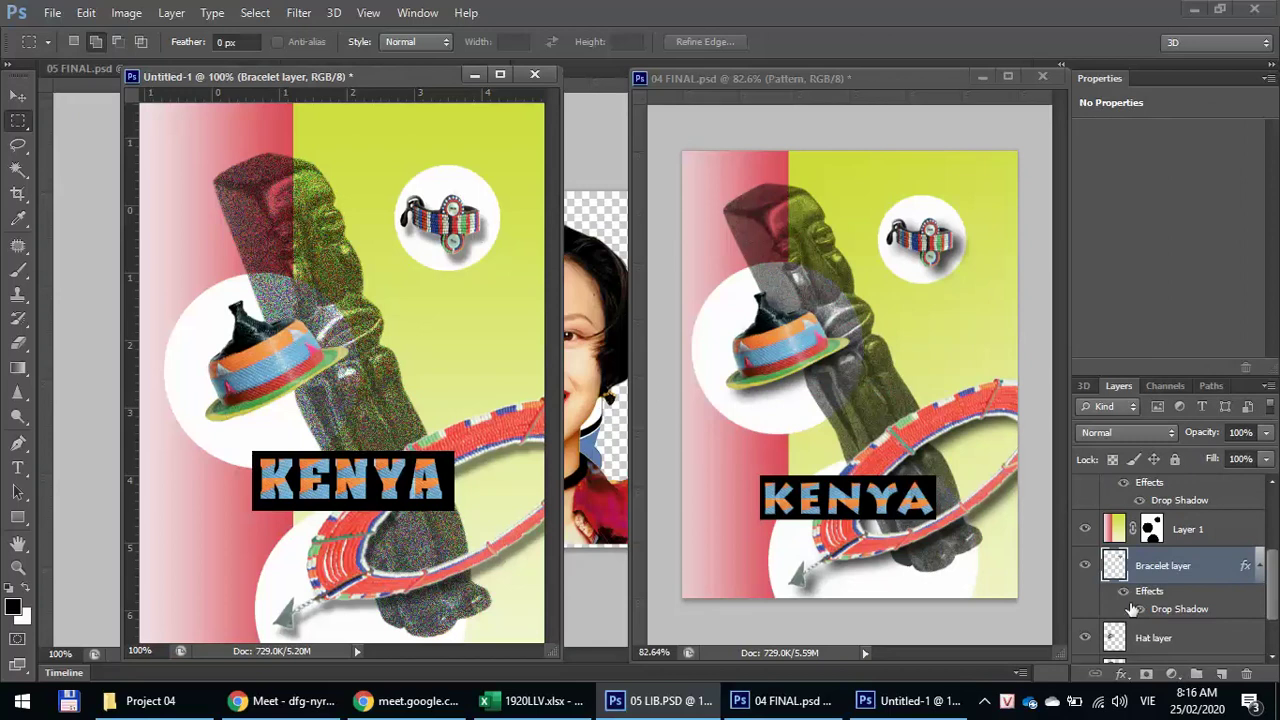
right_click(1172, 645)
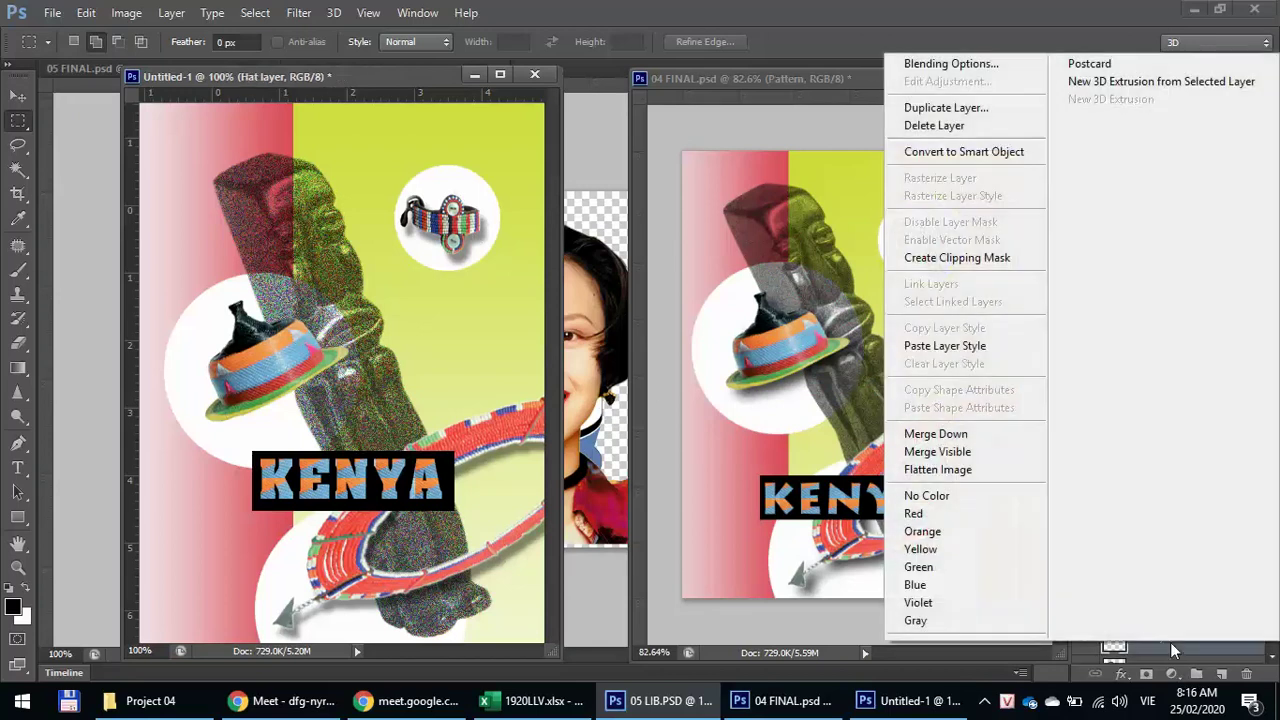
click(937, 339)
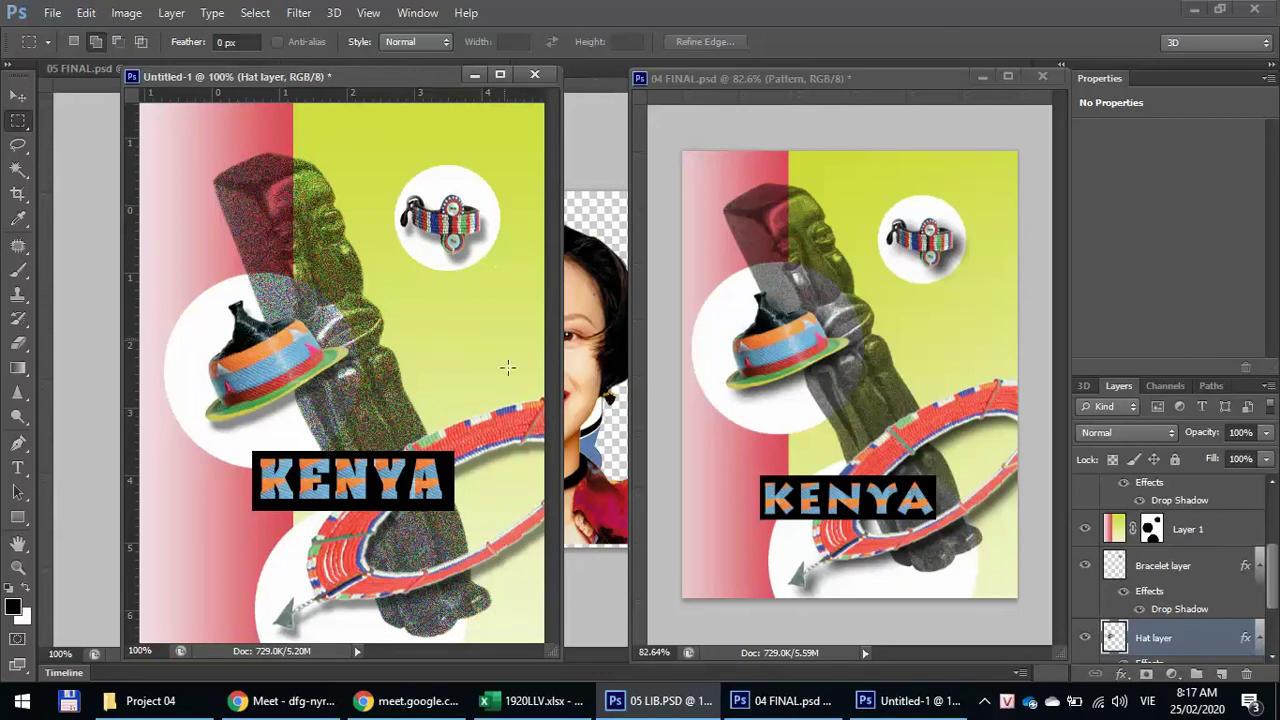
- Maximize the Untitled-1 poster window and stop the Google Meet screen sharing
click(500, 75)
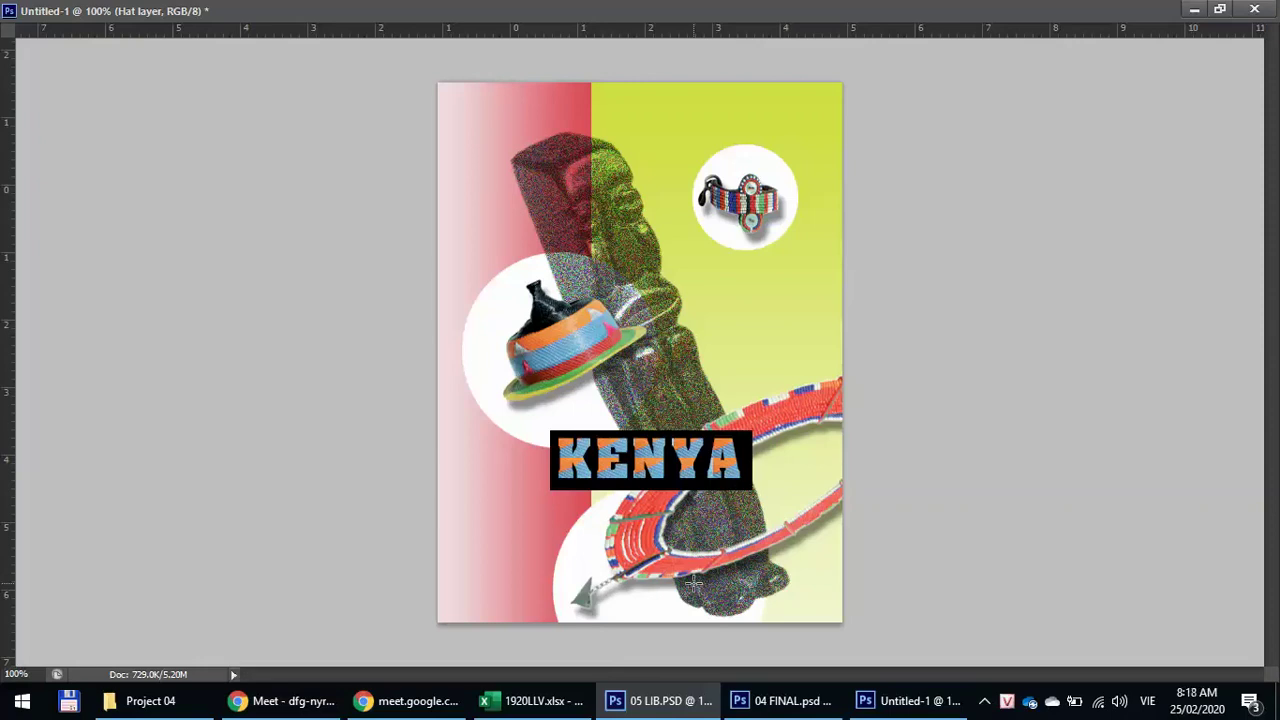
click(270, 704)
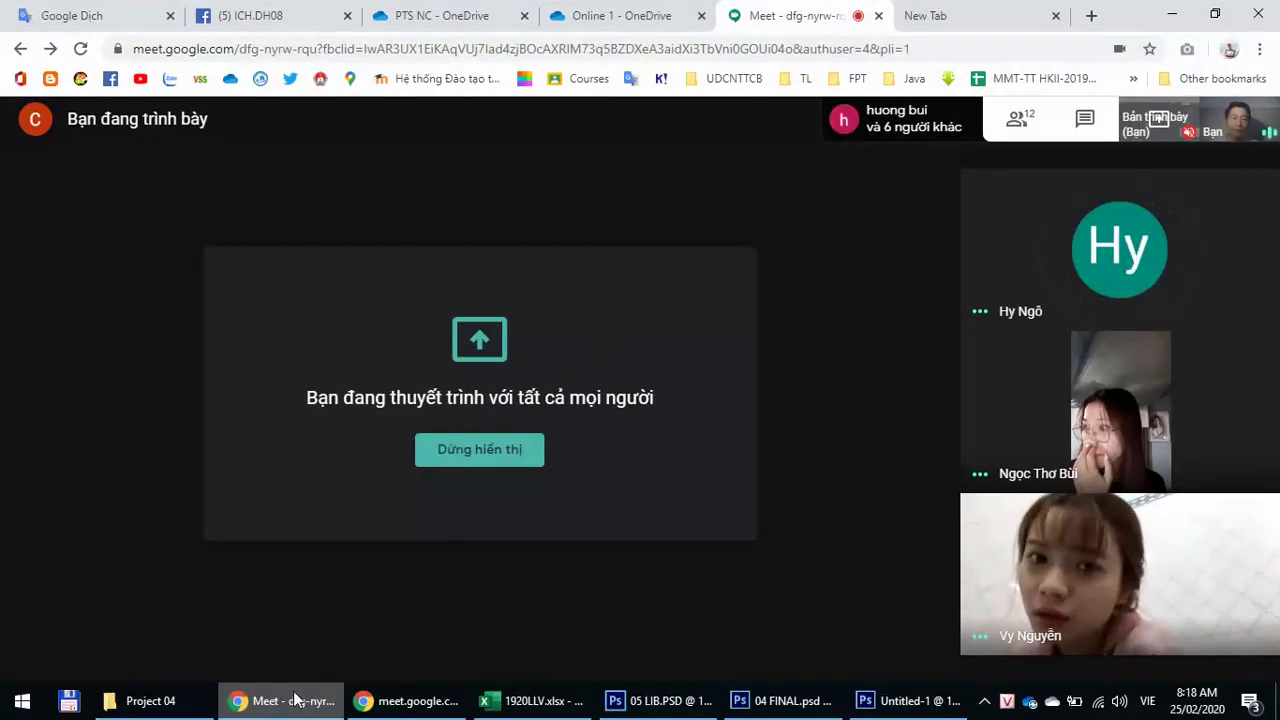
click(295, 699)
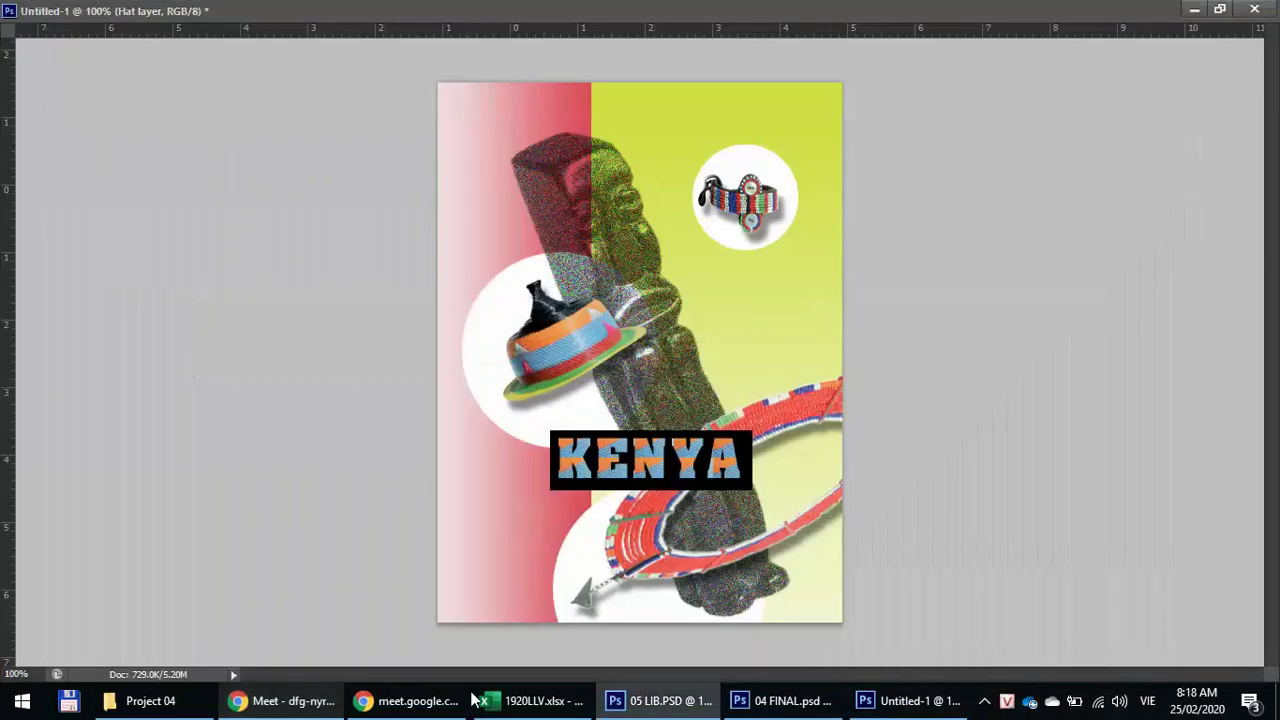
mouse_move(285, 712)
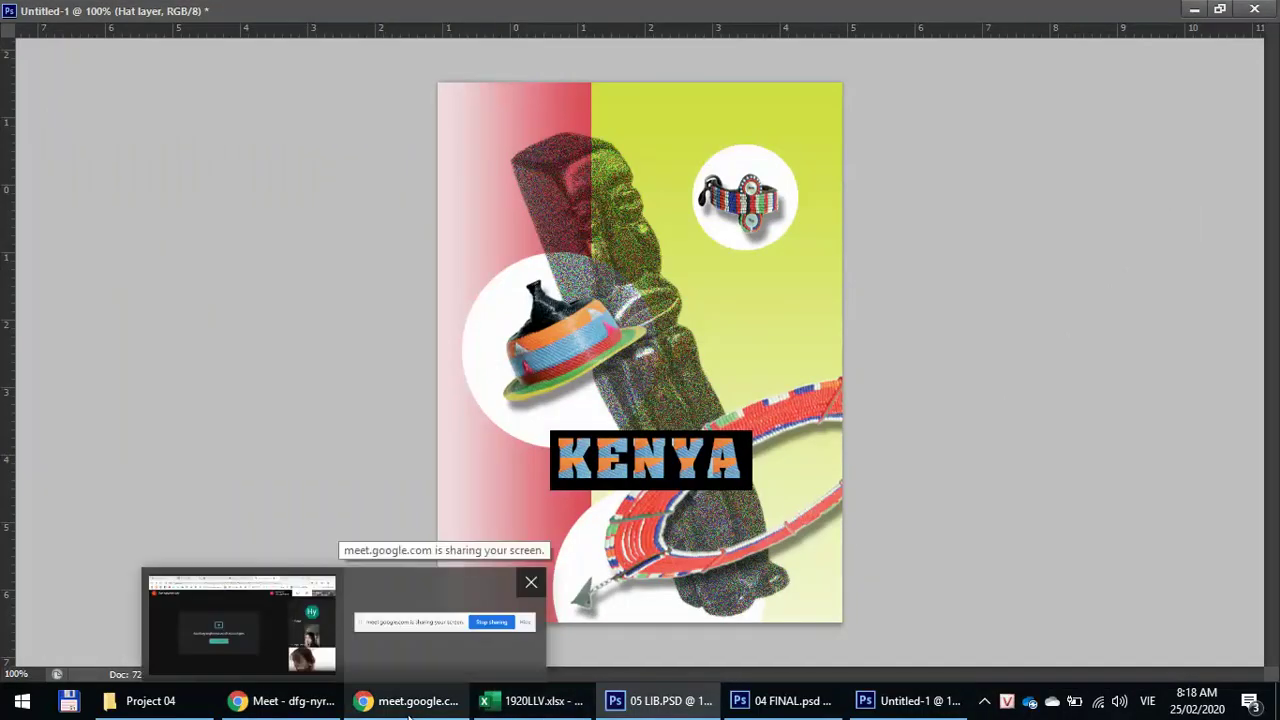
click(300, 705)
click(312, 712)
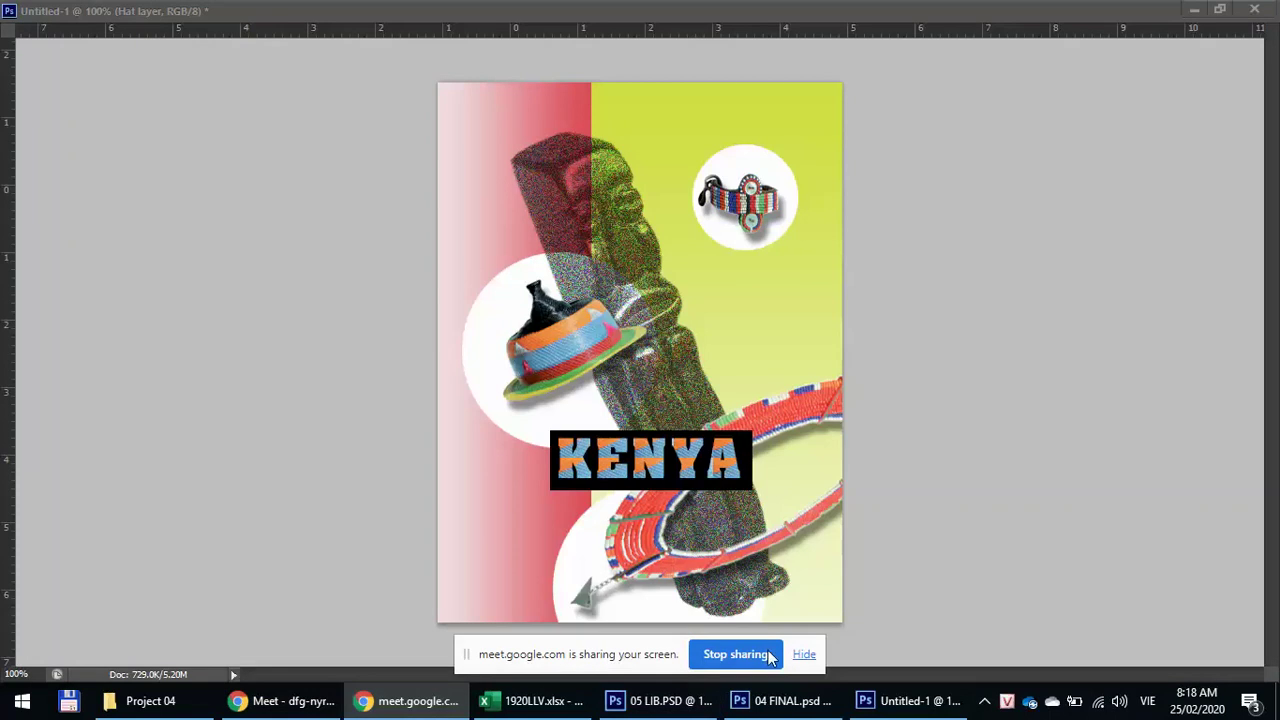
click(768, 655)
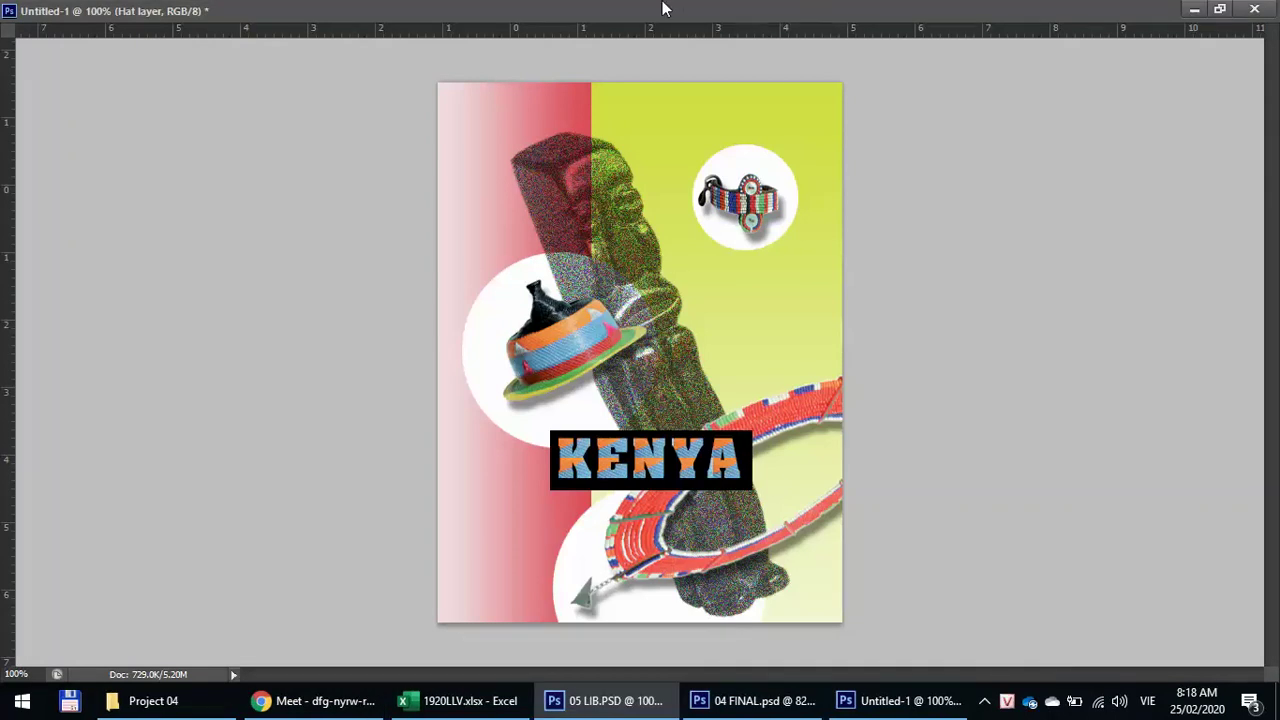
click(984, 701)
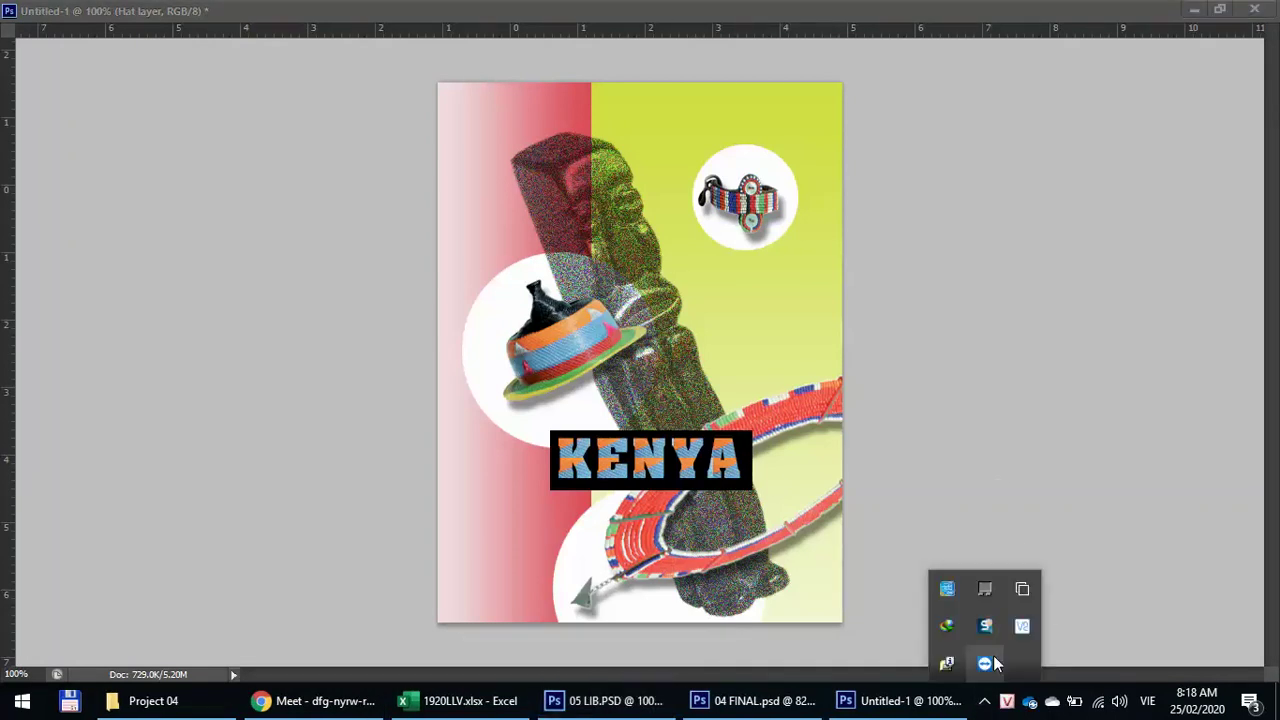